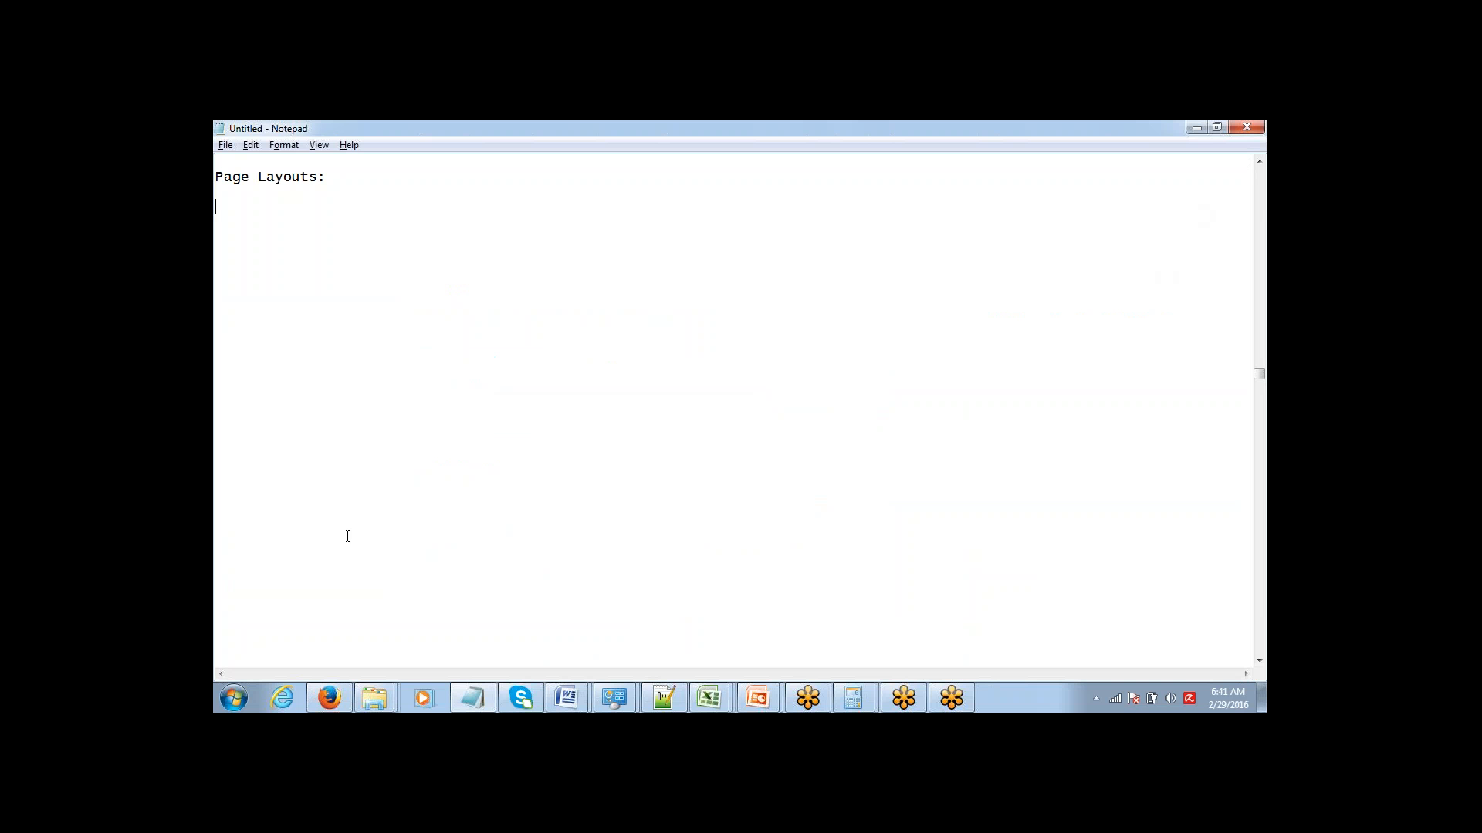
Switch to Salesforce in Firefox and look through the Express Logistics Standby Generator opportunity's detail fields and related lists.
{"action": "mouse_move", "coordinate": [328, 698]}
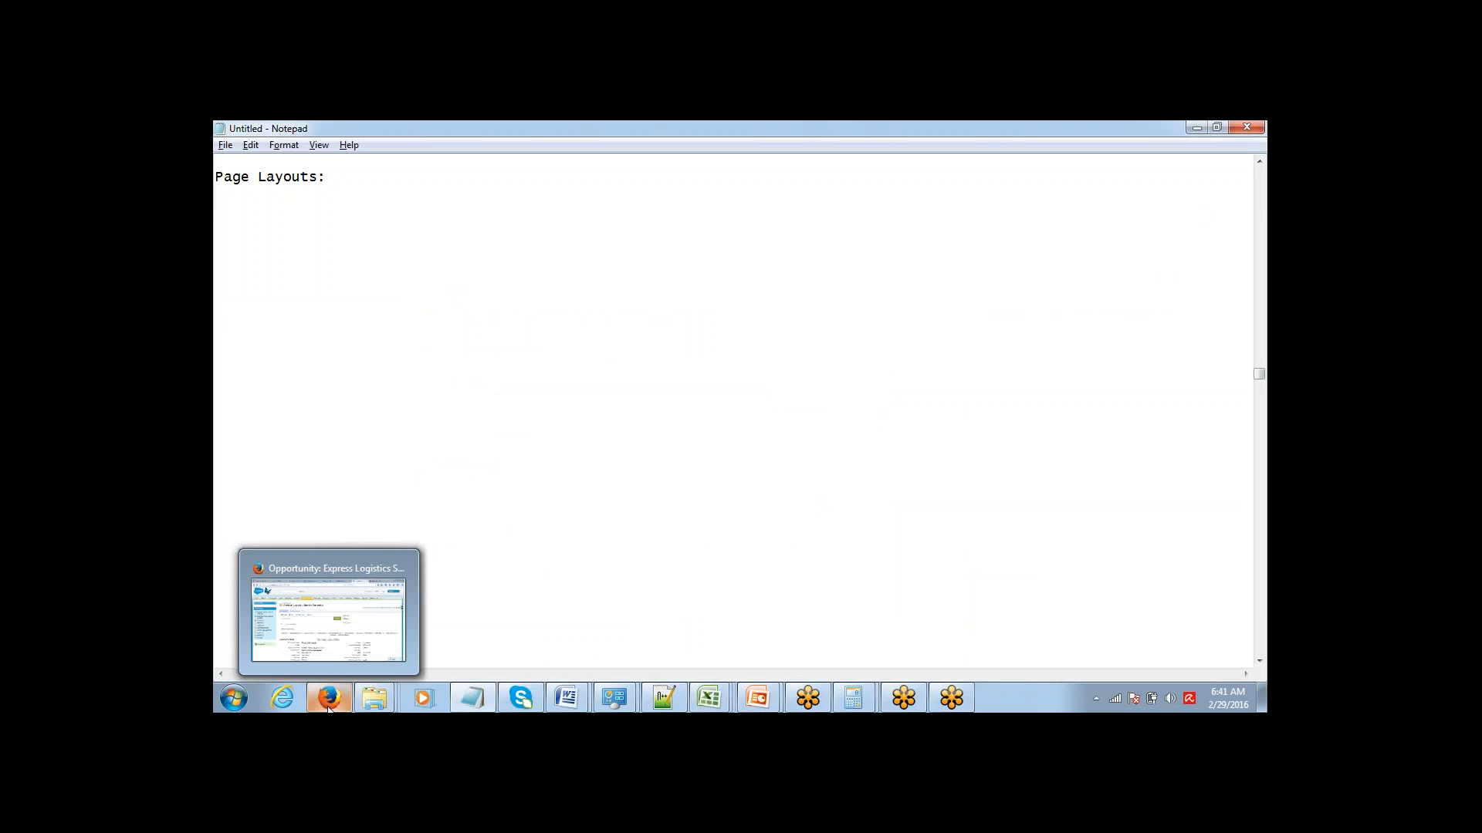
{"action": "left_click", "coordinate": [322, 656]}
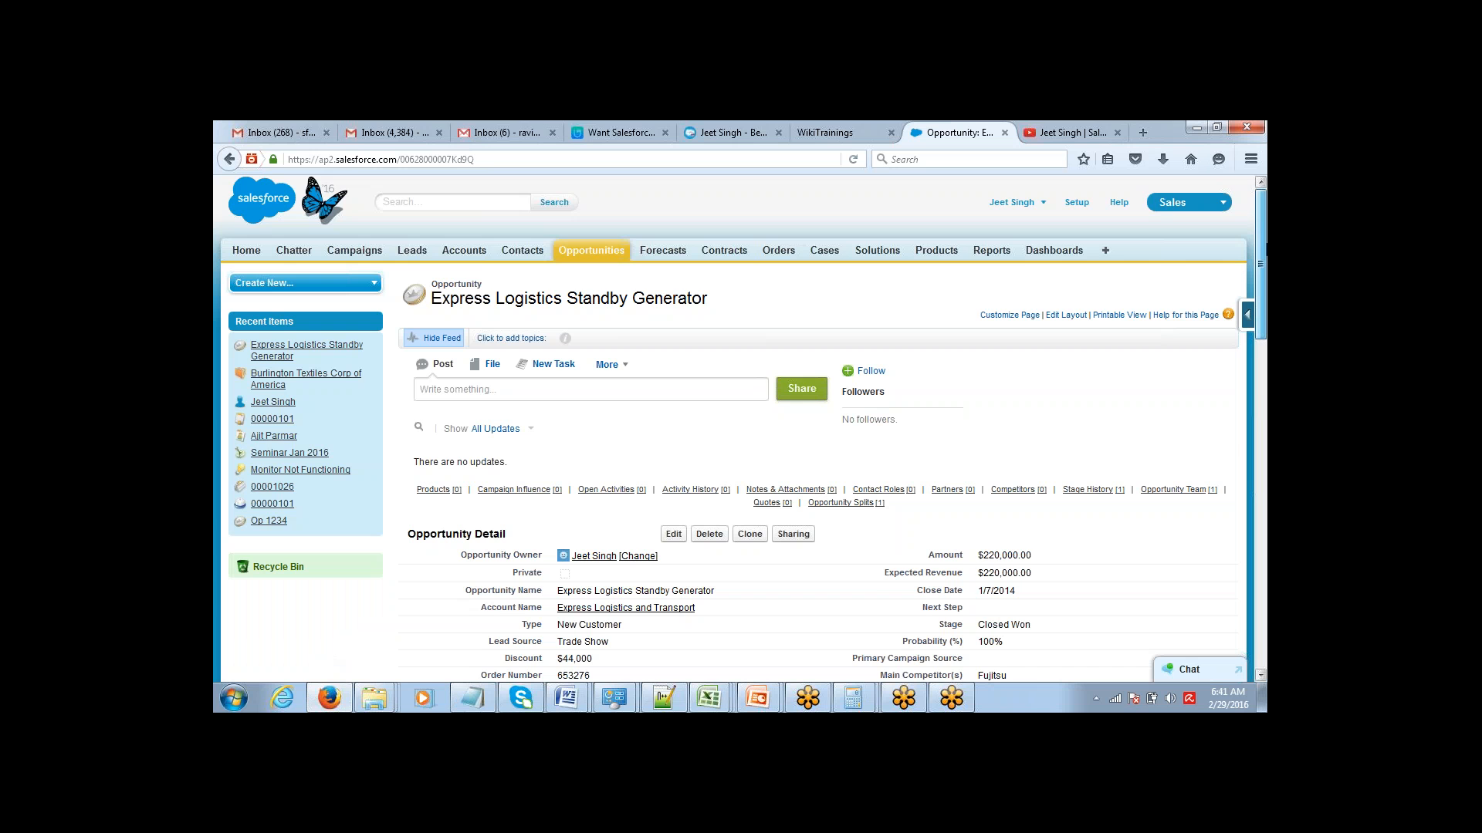
{"action": "scroll", "coordinate": [1243, 307], "scroll_direction": "down", "scroll_amount": 2}
{"action": "scroll", "coordinate": [1243, 307], "scroll_direction": "down", "scroll_amount": 2}
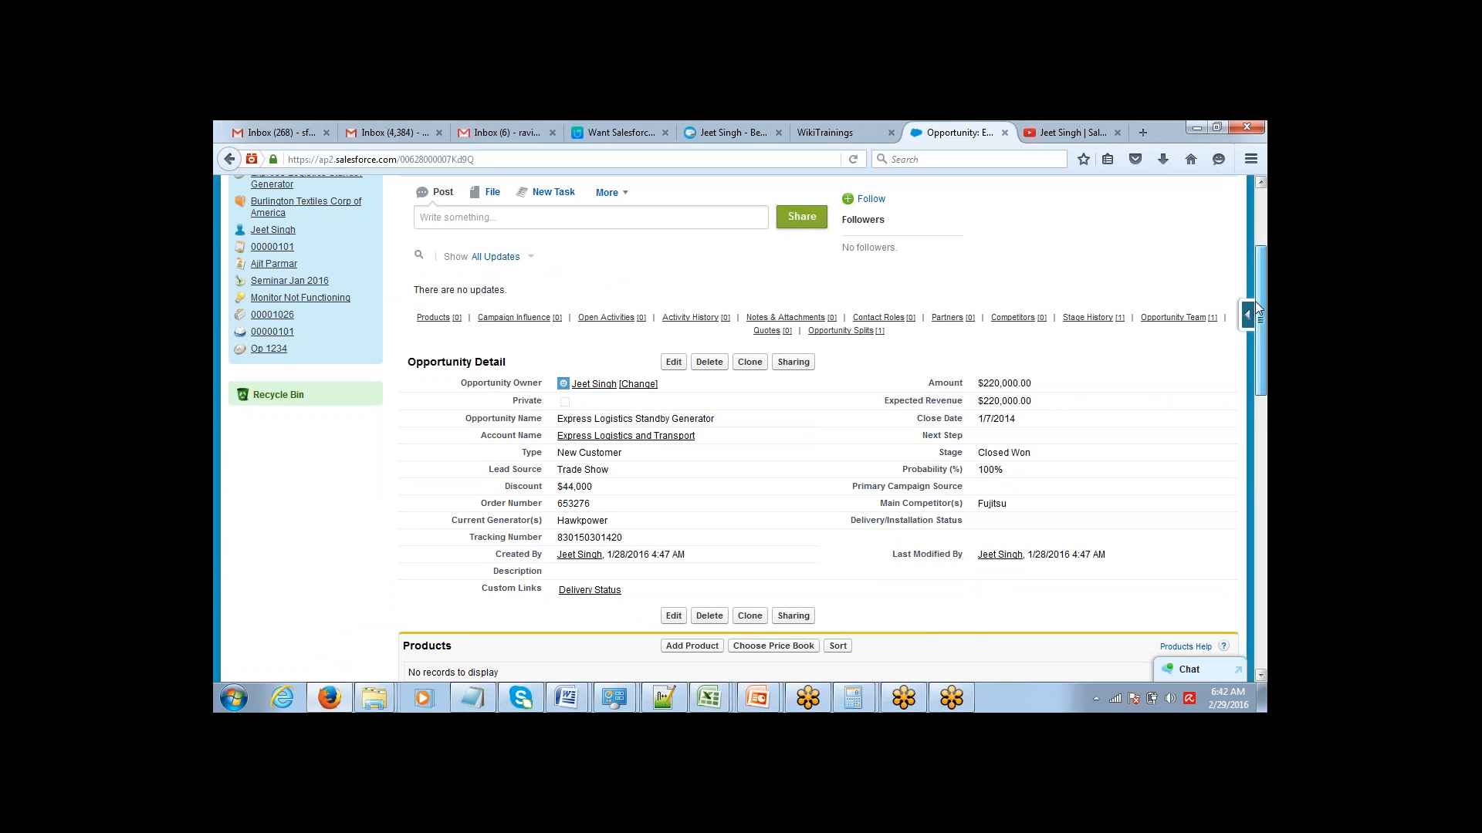
{"action": "scroll", "coordinate": [1244, 342], "scroll_direction": "down", "scroll_amount": 3}
{"action": "scroll", "coordinate": [1243, 342], "scroll_direction": "down", "scroll_amount": 3}
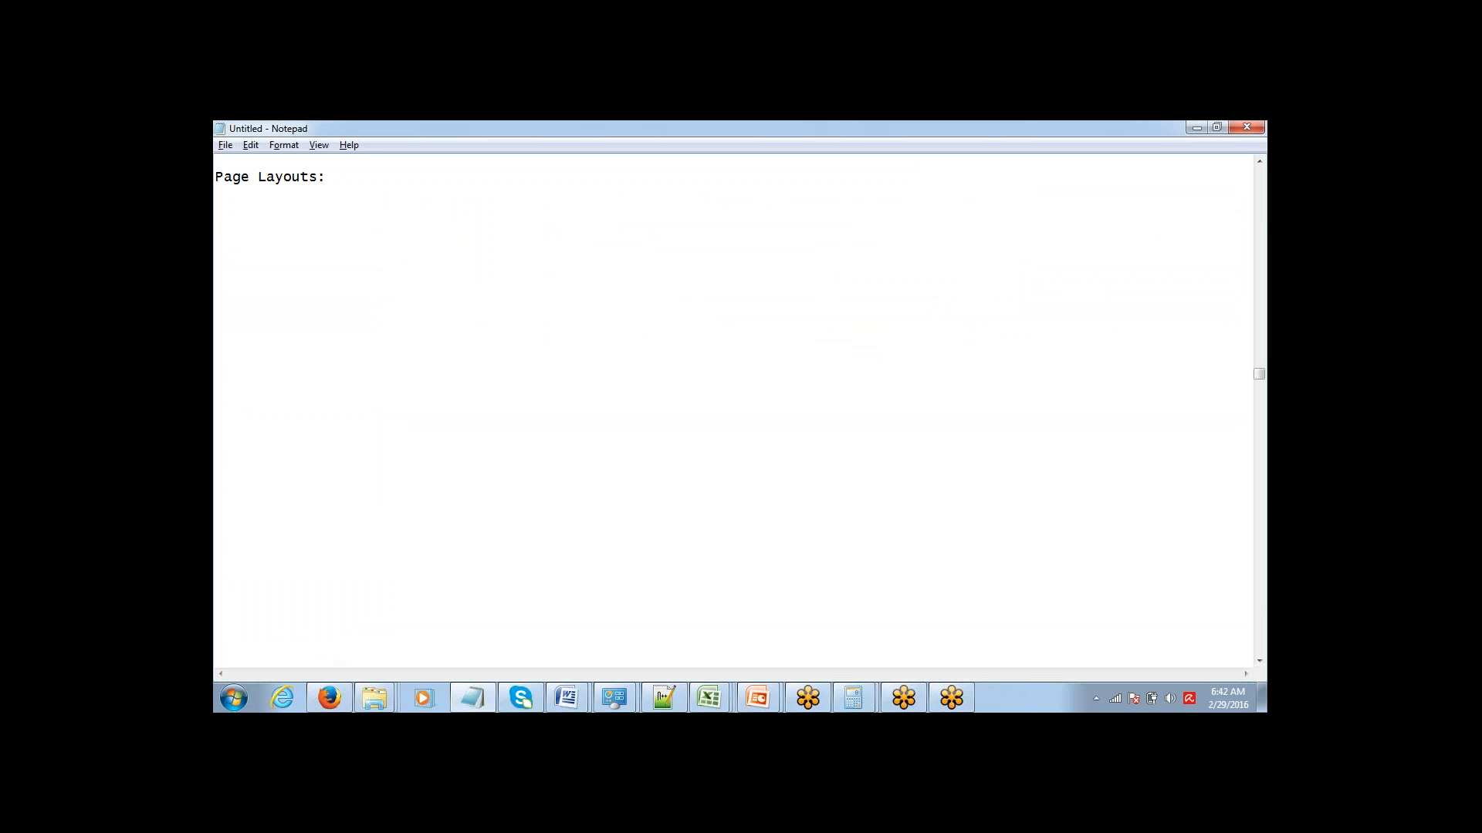
In the Notepad notes, list "1> Position of Fields" and "2> Position of Related Lists" under the Page Layouts heading.
{"action": "type", "text": "1> Position of Fields"}
{"action": "key", "text": "Return"}
{"action": "key", "text": "Tab"}
{"action": "type", "text": "2> Position of"}
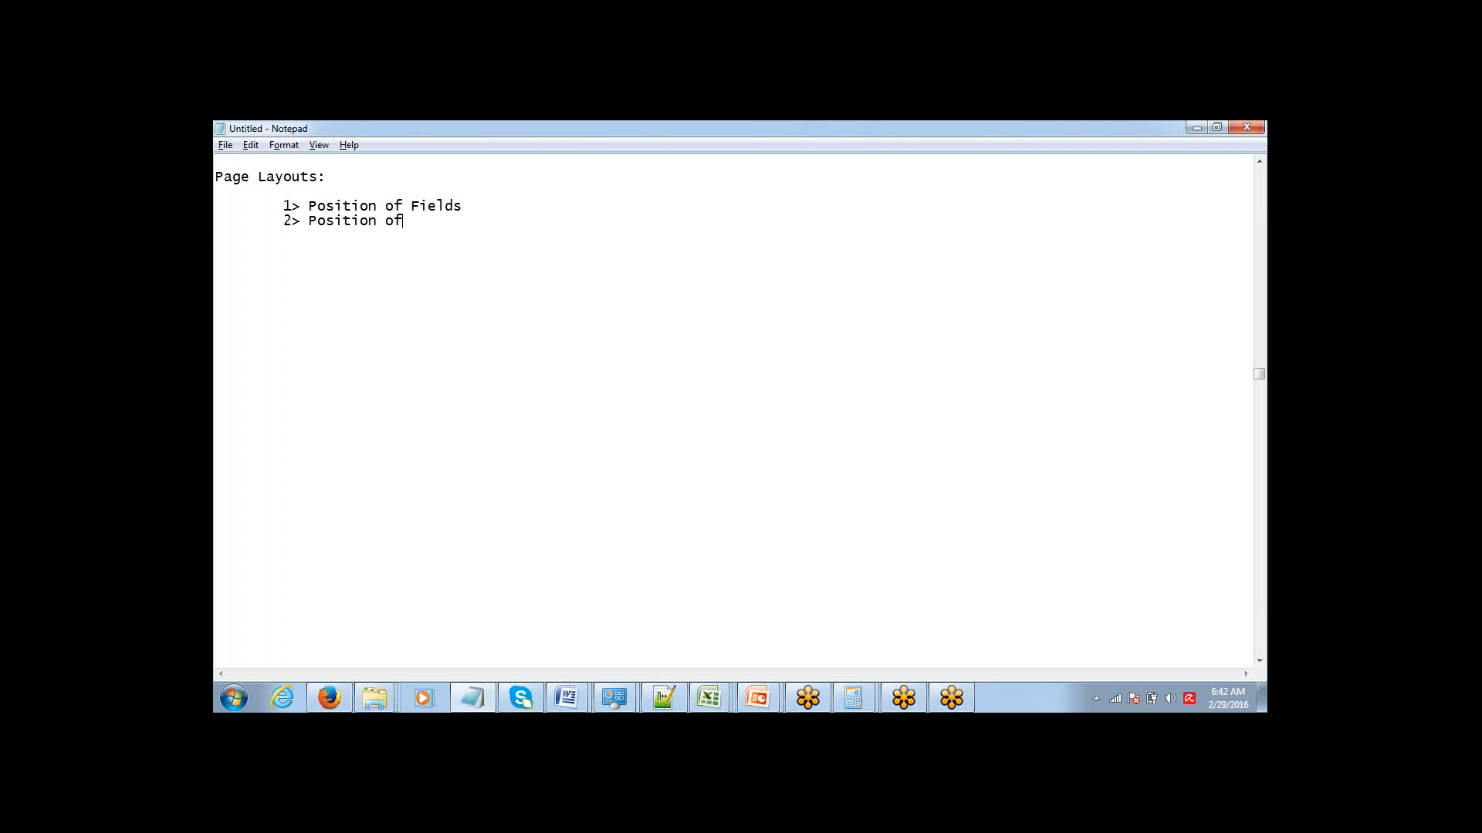
{"action": "type", "text": " Related Lists"}
{"action": "key", "text": "Return"}
Add "3> Make Fields Required" as the third point and start a line numbered "4>".
{"action": "type", "text": "3> <ake F"}
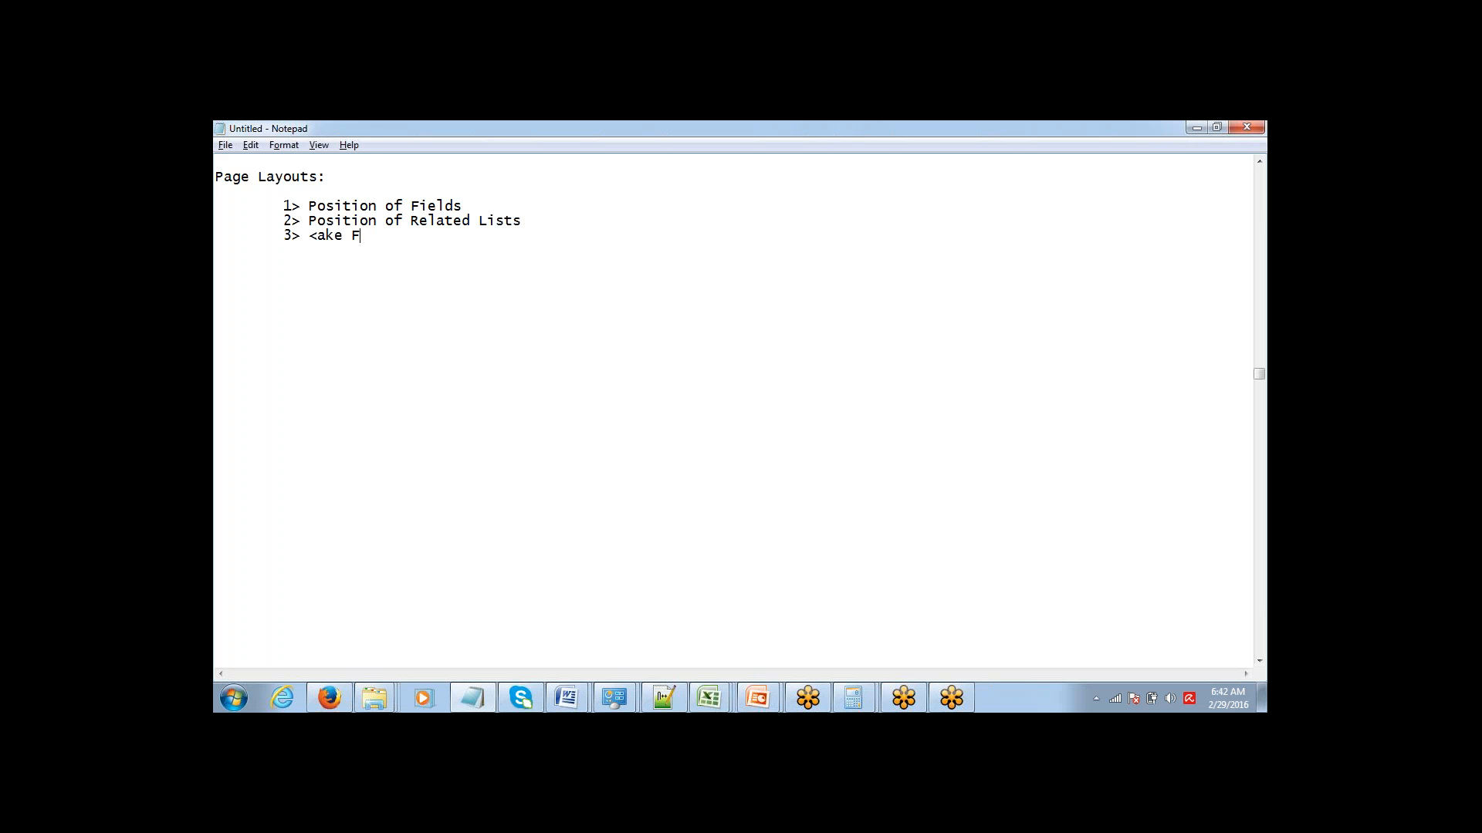
{"action": "type", "text": "ields Required"}
{"action": "key", "text": "Return"}
{"action": "type", "text": "4>"}
{"action": "key", "text": "Up"}
{"action": "key", "text": "shift+Left"}
{"action": "type", "text": "M"}
{"action": "type", "text": "Make "}
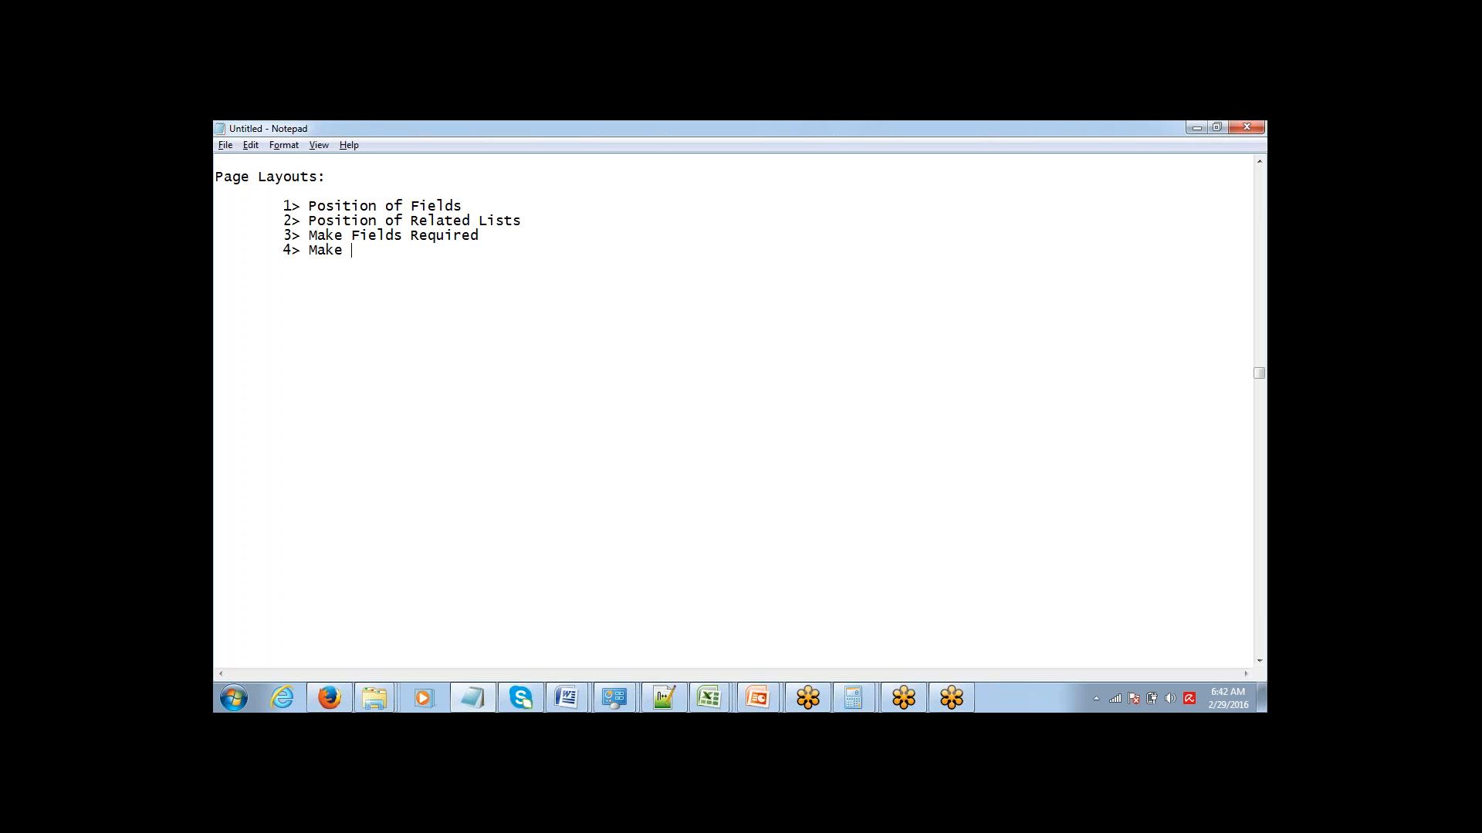
{"action": "type", "text": "Fo"}
Complete the fourth point with the text "Make Fields Read-Only".
{"action": "key", "text": "BackSpace"}
{"action": "type", "text": "ields Read-Only"}
Add "5> Remove Fields / Related Lists from Page Layout" as the fifth point of the list.
{"action": "key", "text": "Return"}
{"action": "key", "text": "Tab"}
{"action": "type", "text": "5> Re"}
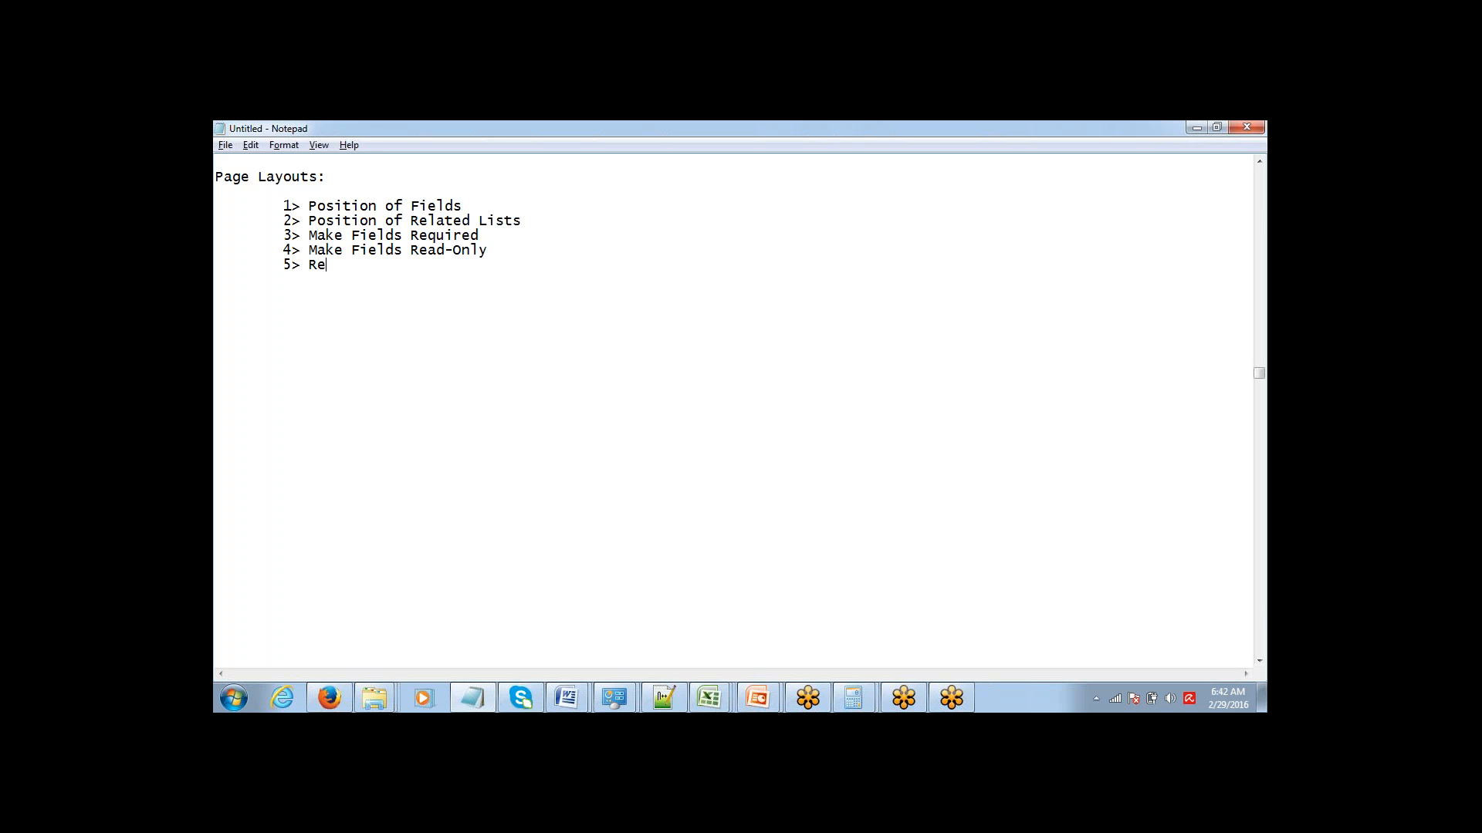
{"action": "type", "text": "move Fields / RElated"}
{"action": "key", "text": "shift+Right"}
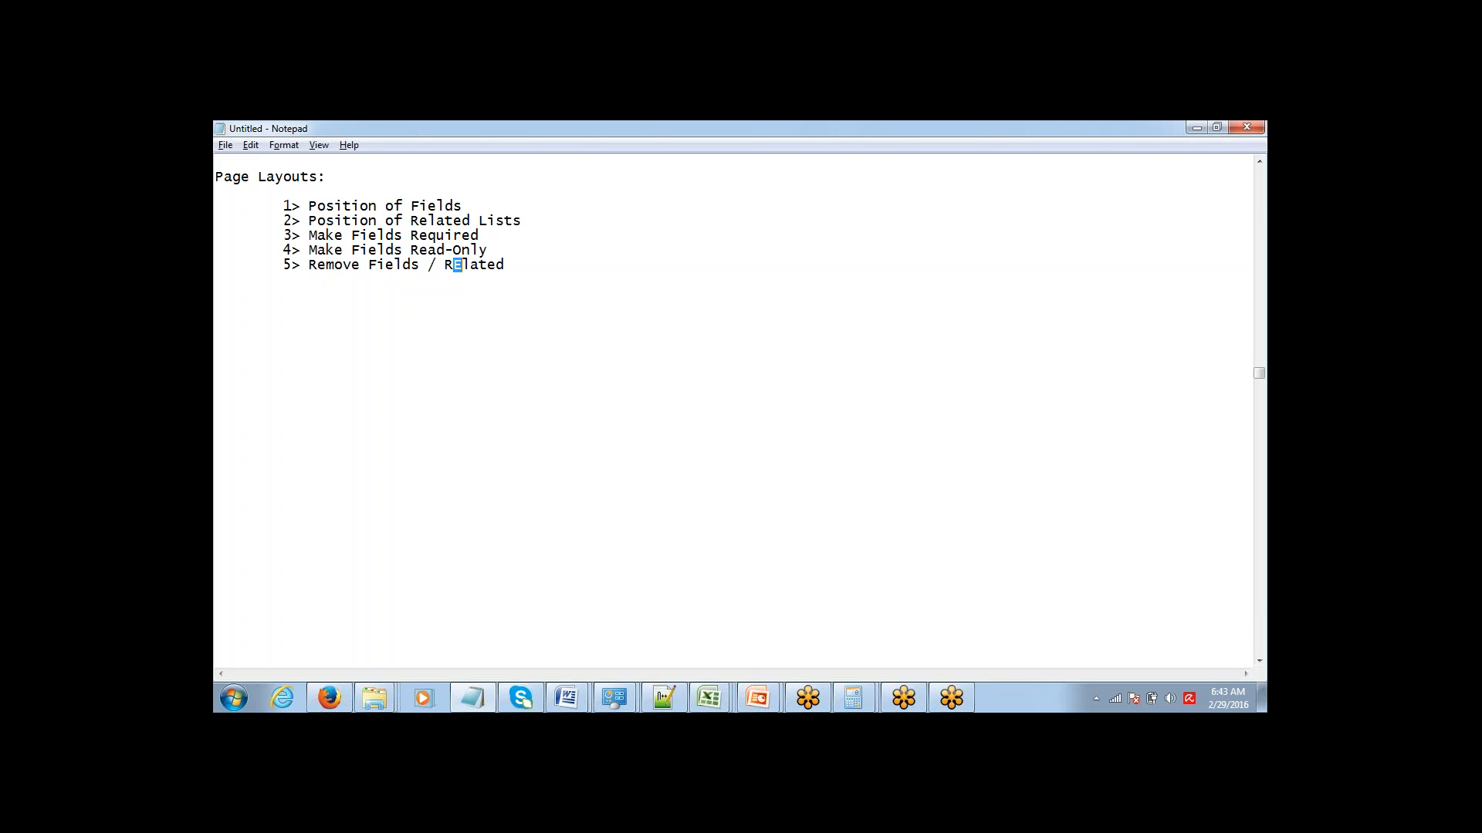
{"action": "type", "text": "e"}
{"action": "key", "text": "End"}
{"action": "type", "text": "Lists from Page Lay"}
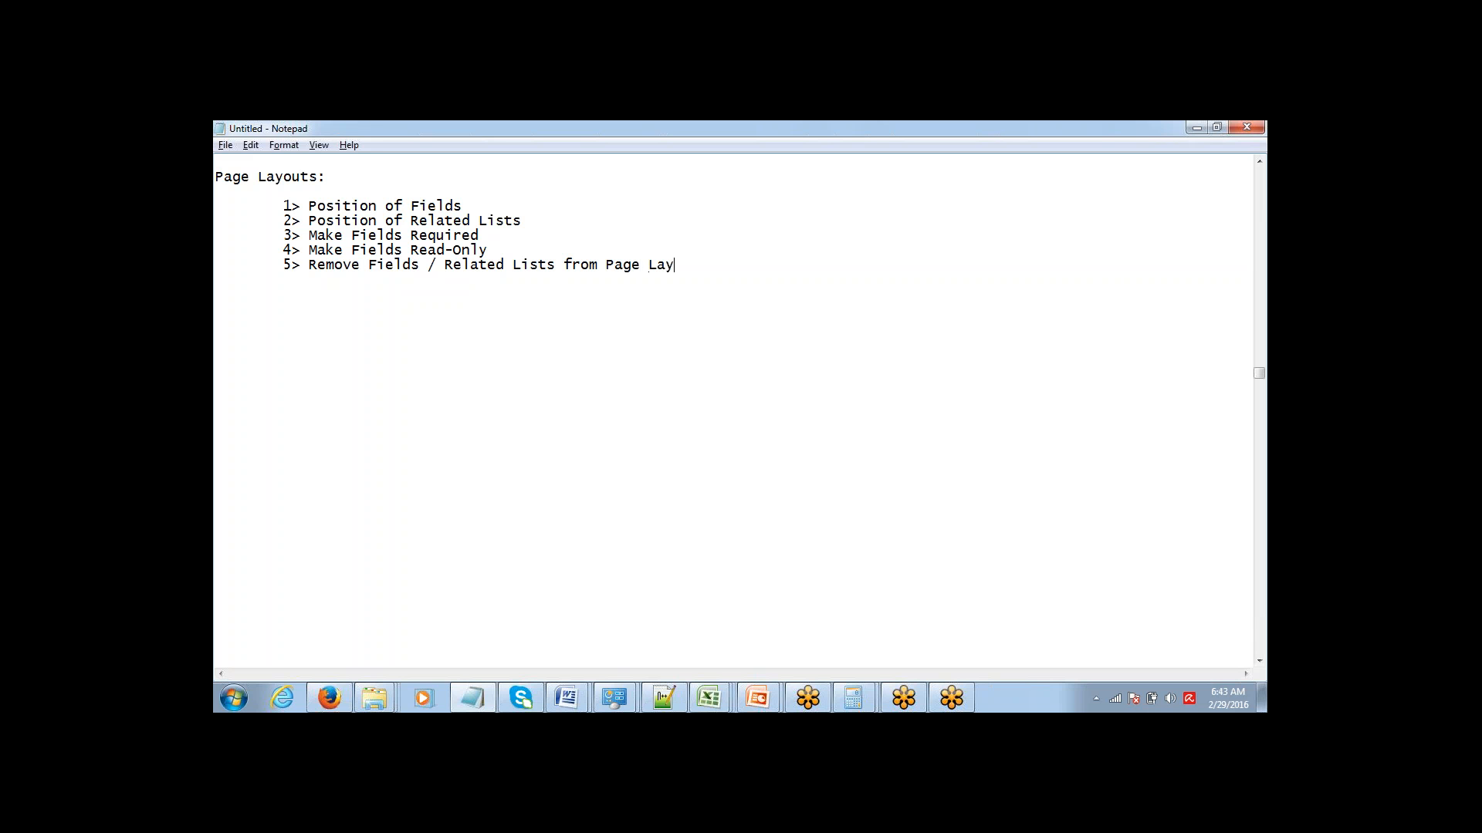
{"action": "type", "text": "out"}
{"action": "left_click", "coordinate": [1251, 516]}
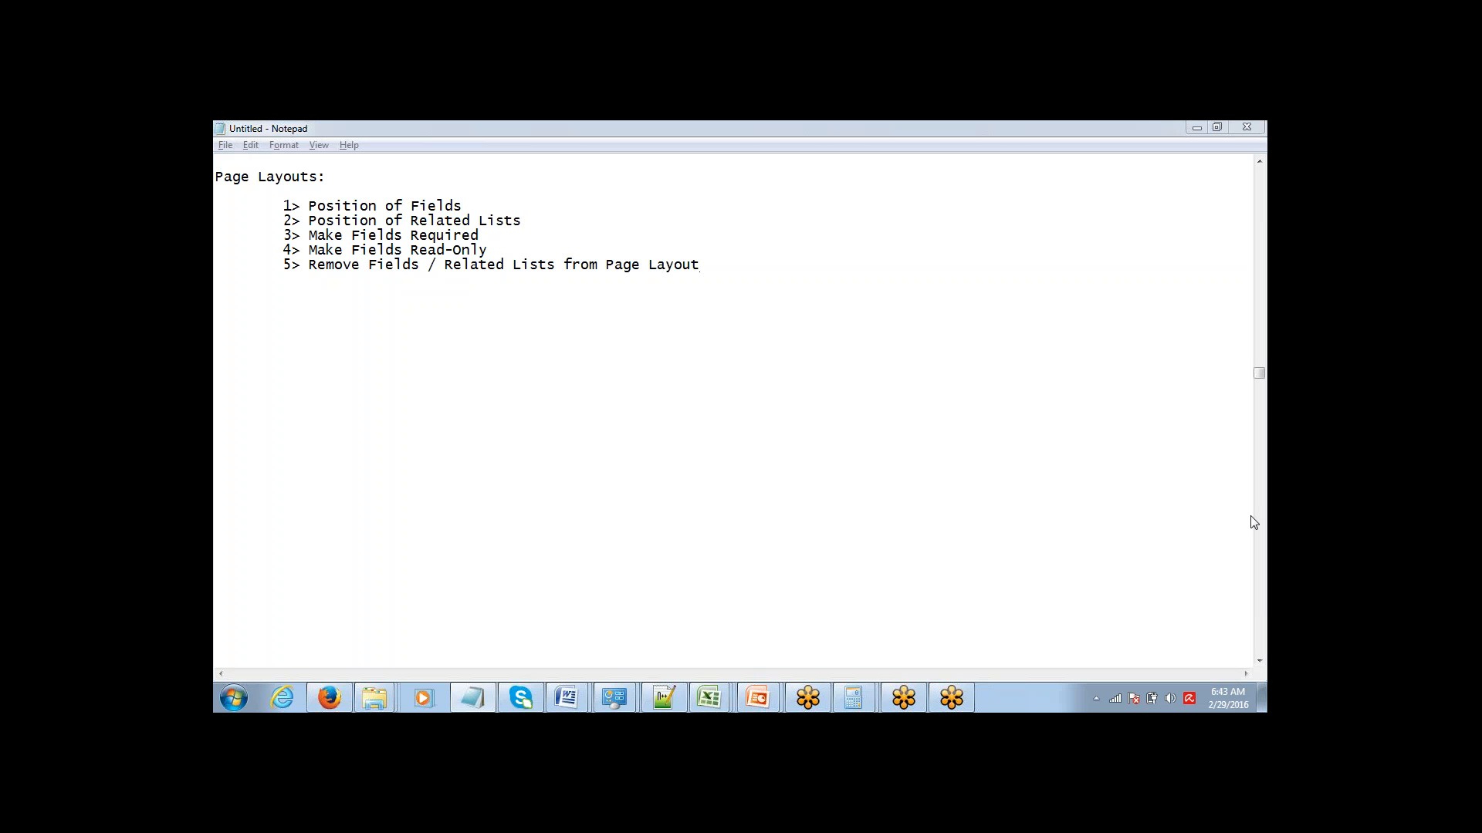
{"action": "left_click", "coordinate": [1251, 520]}
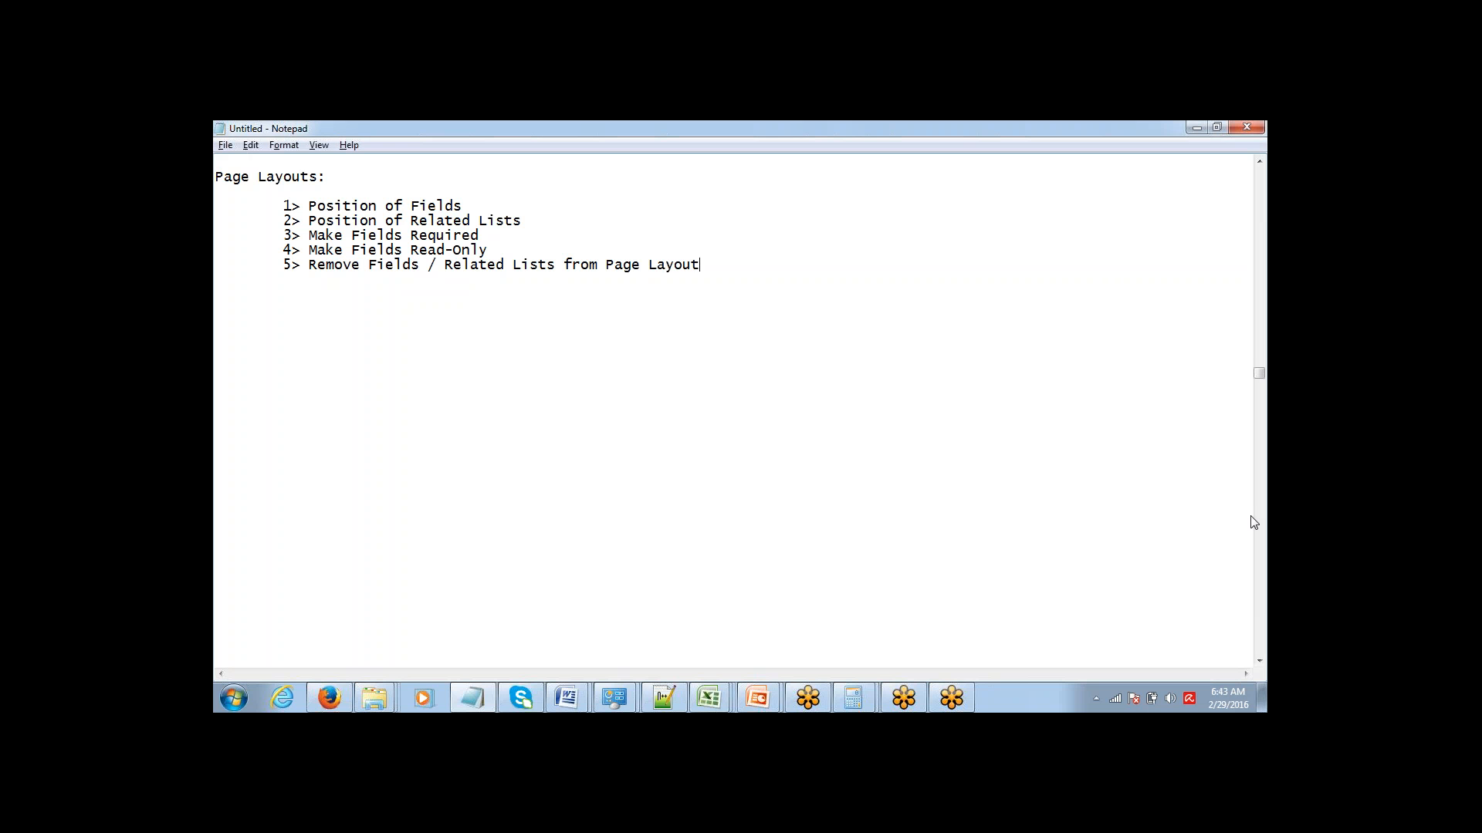
{"action": "left_click", "coordinate": [1062, 344]}
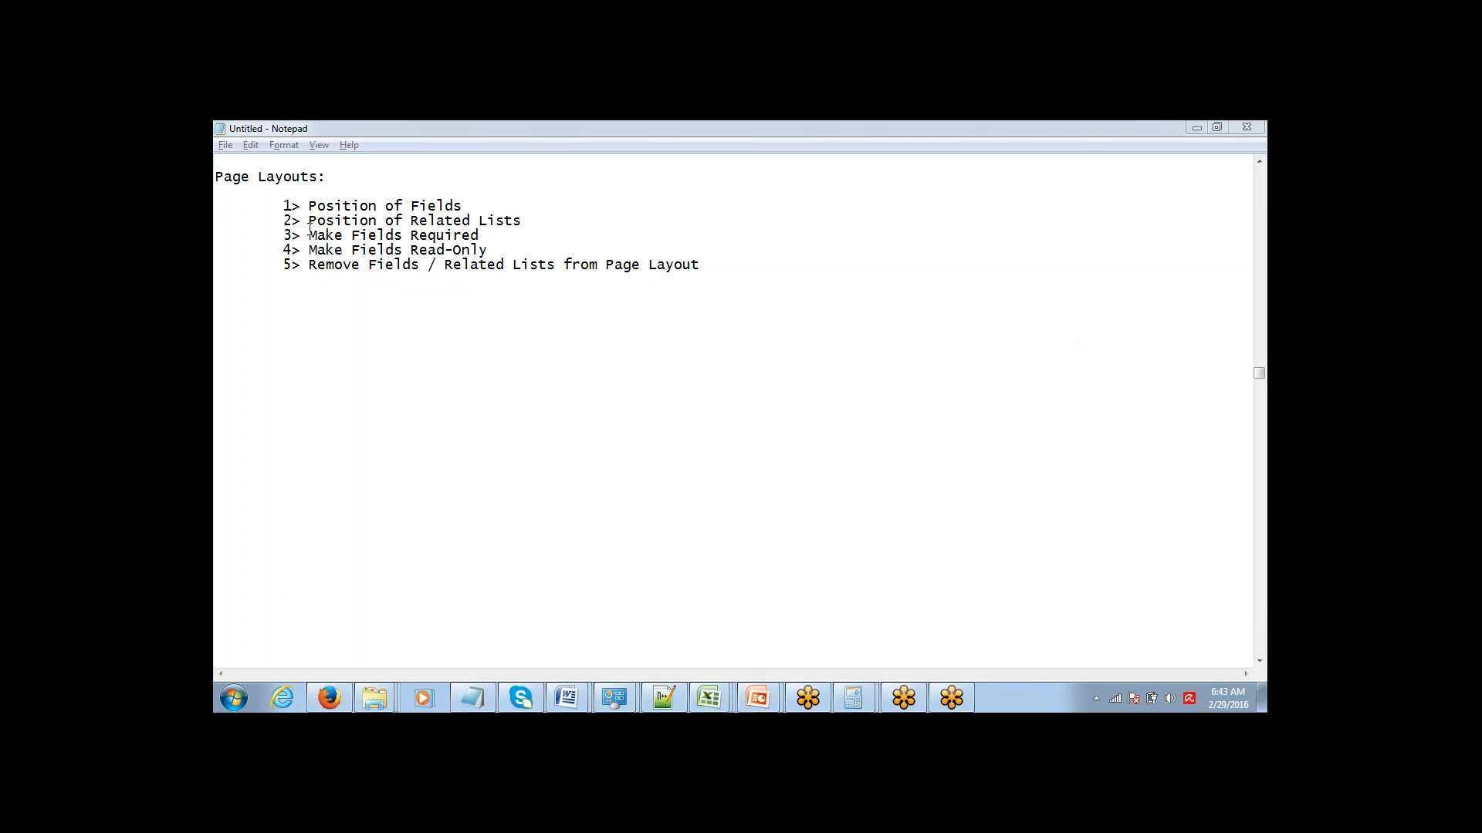
{"action": "left_click_drag", "start_coordinate": [308, 207], "coordinate": [440, 206]}
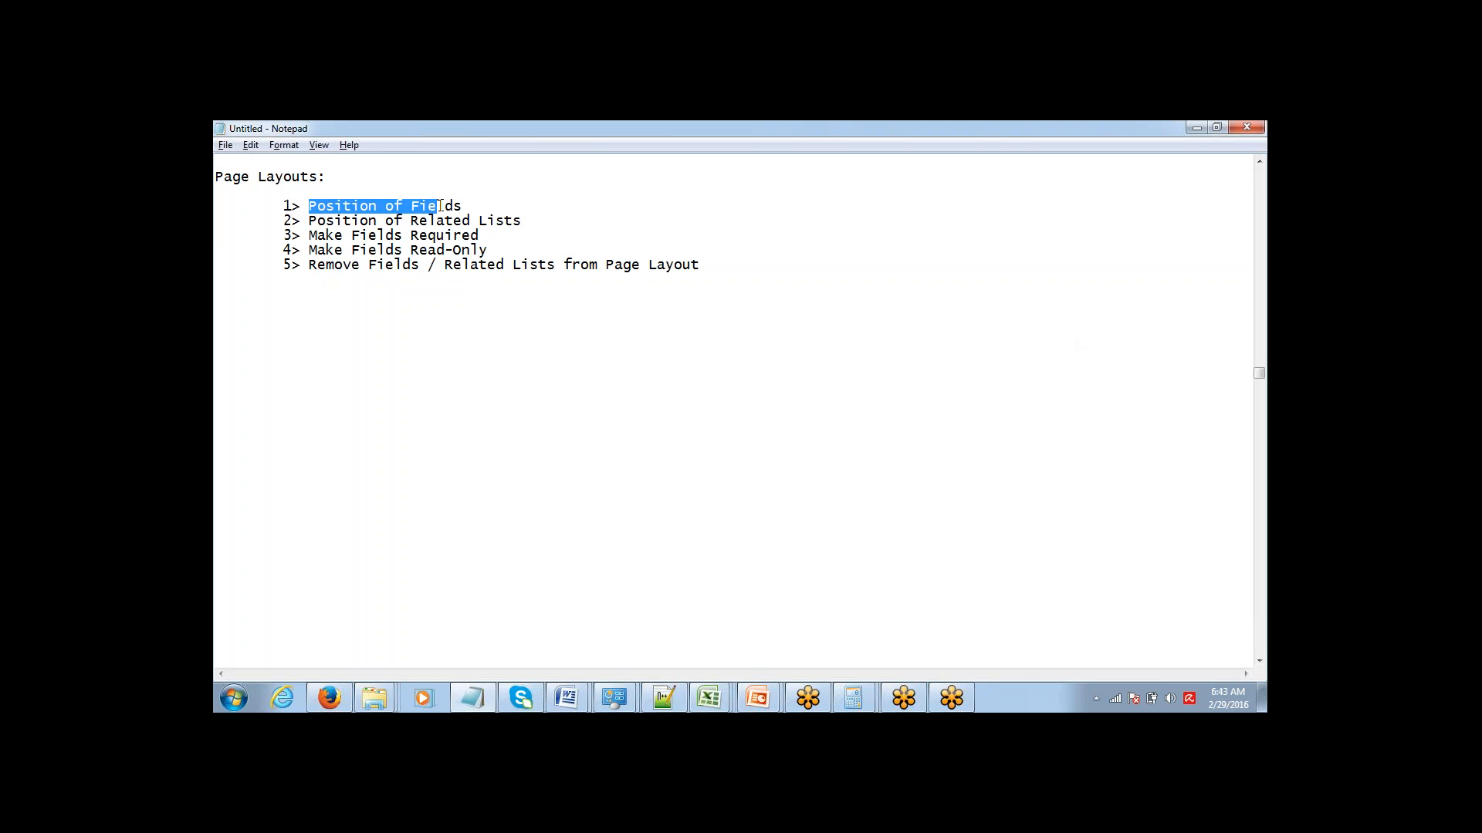
{"action": "left_click_drag", "start_coordinate": [325, 222], "coordinate": [467, 216]}
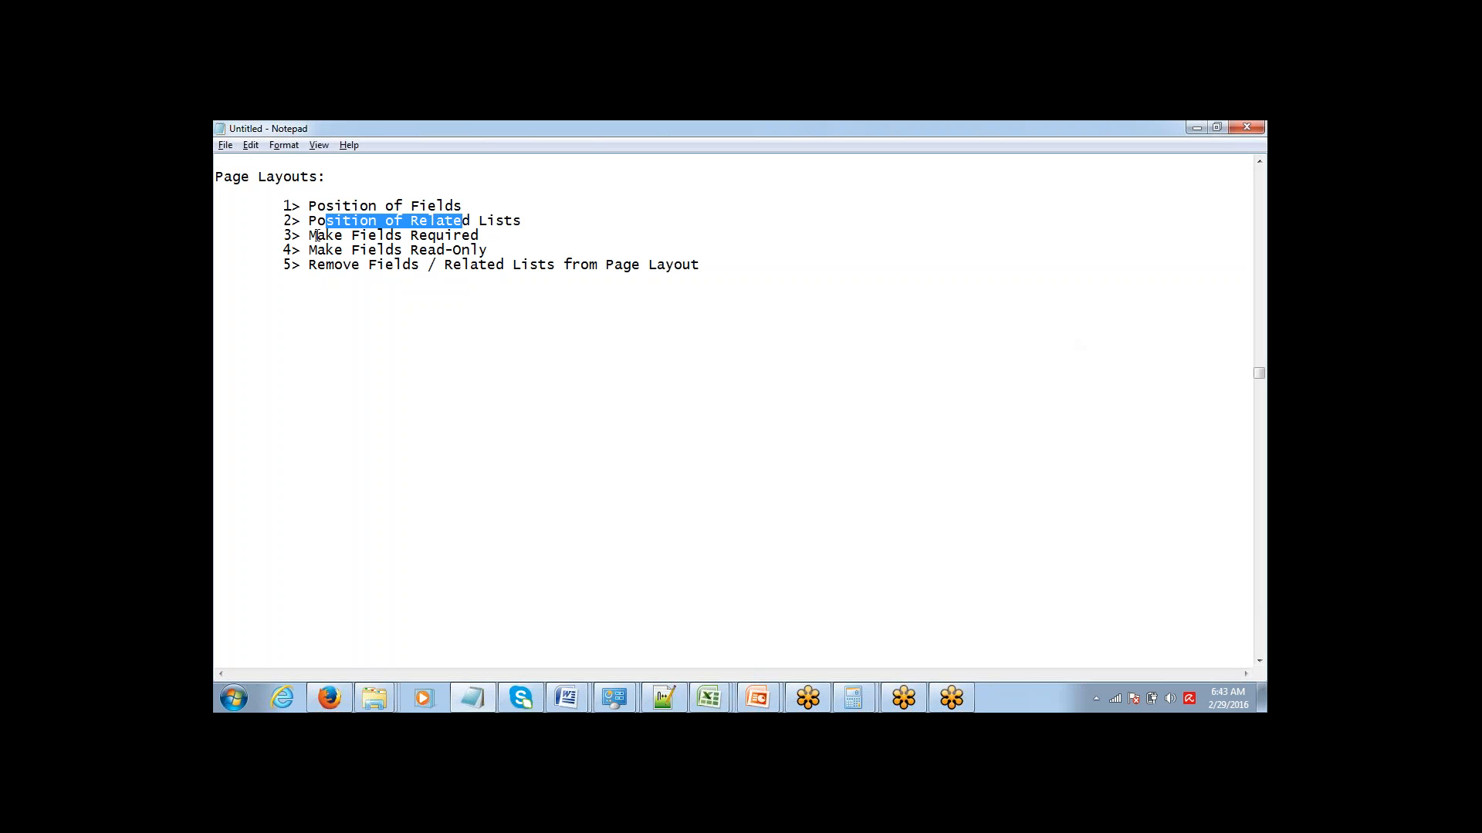
{"action": "left_click_drag", "start_coordinate": [318, 235], "coordinate": [427, 226]}
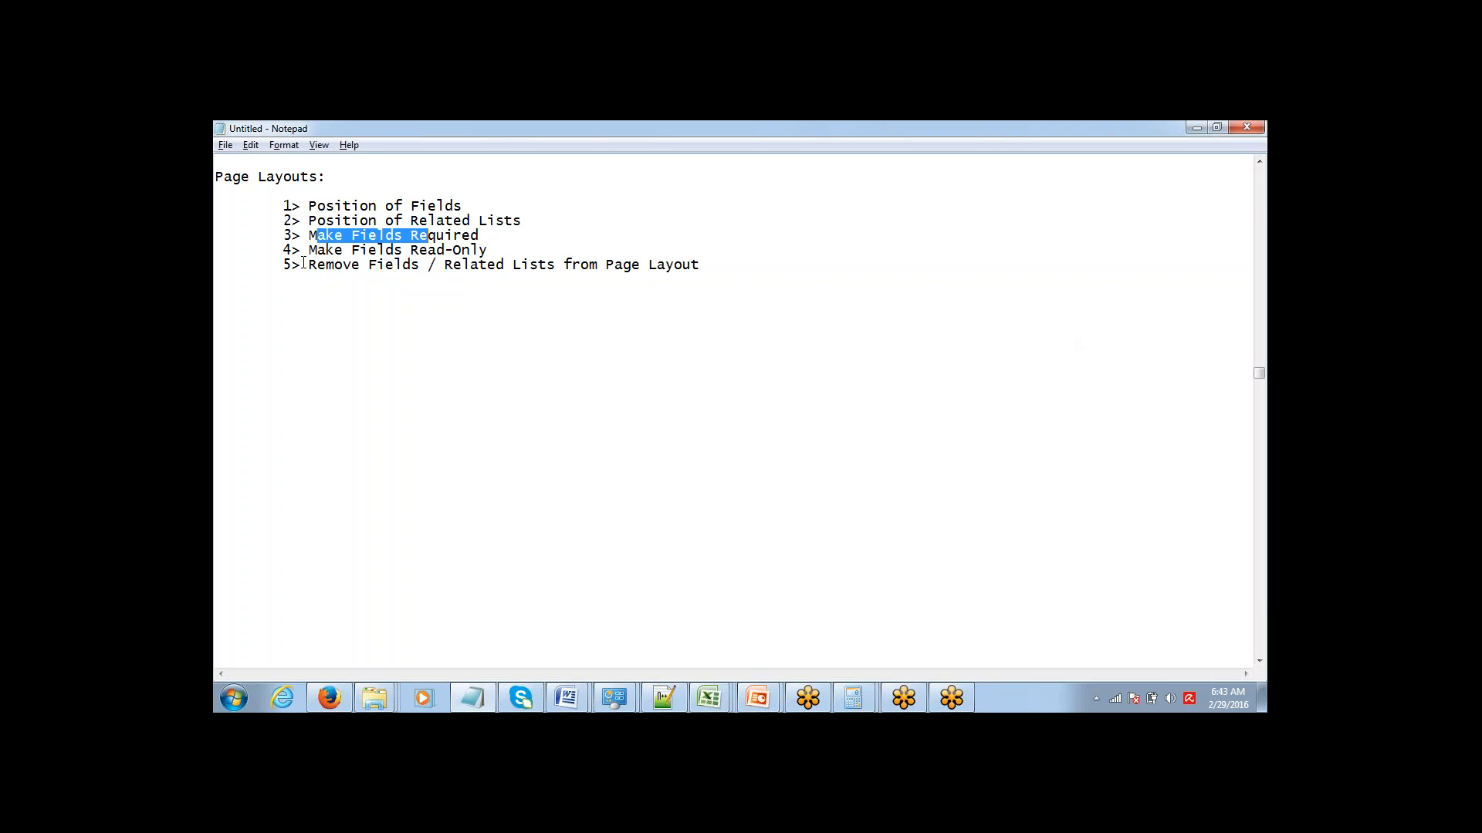
{"action": "left_click", "coordinate": [600, 263]}
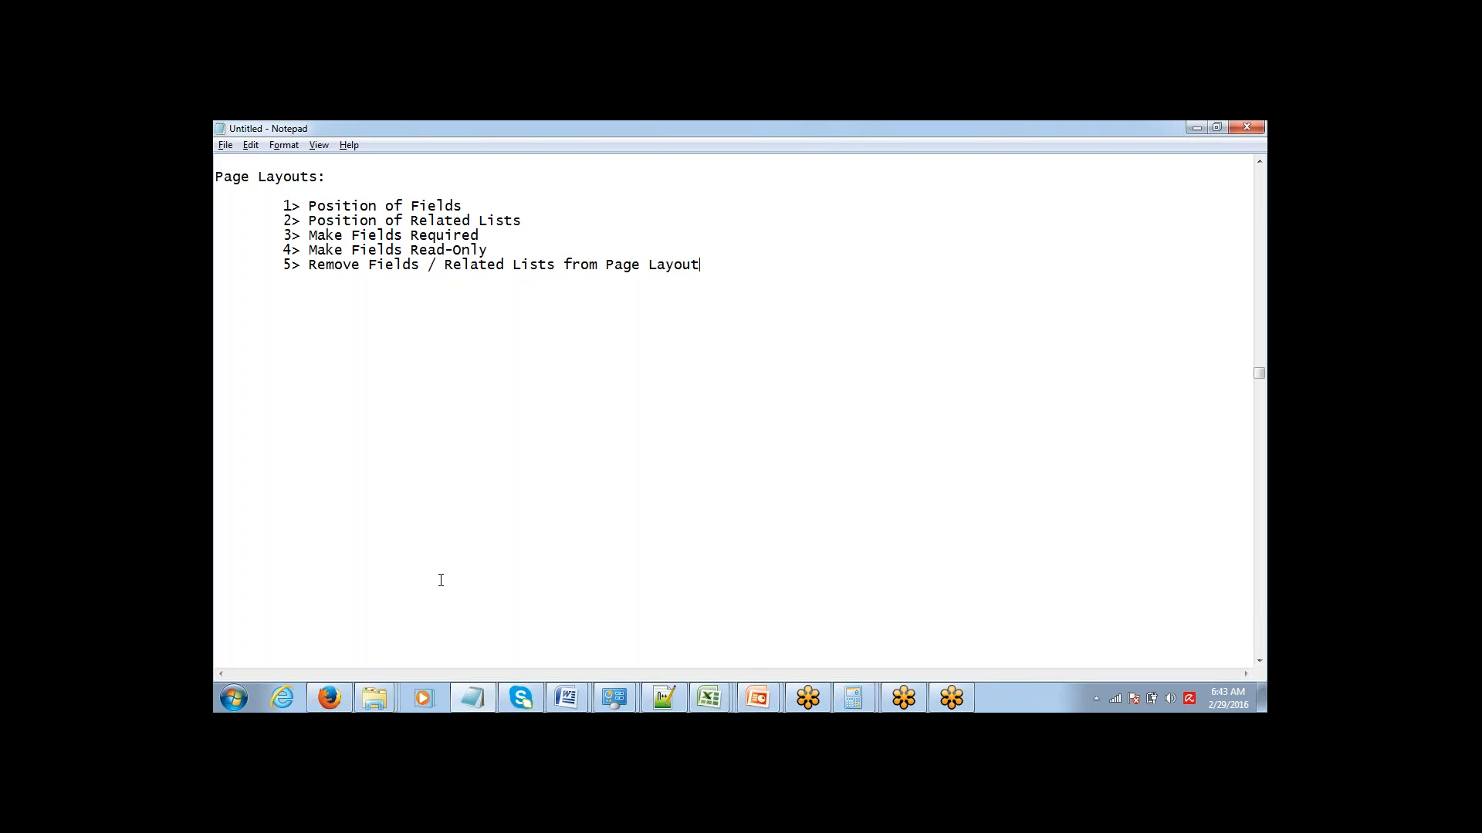
Switch to Salesforce in Firefox and open the page layouts of the Accounts object in Setup.
{"action": "left_click", "coordinate": [342, 694]}
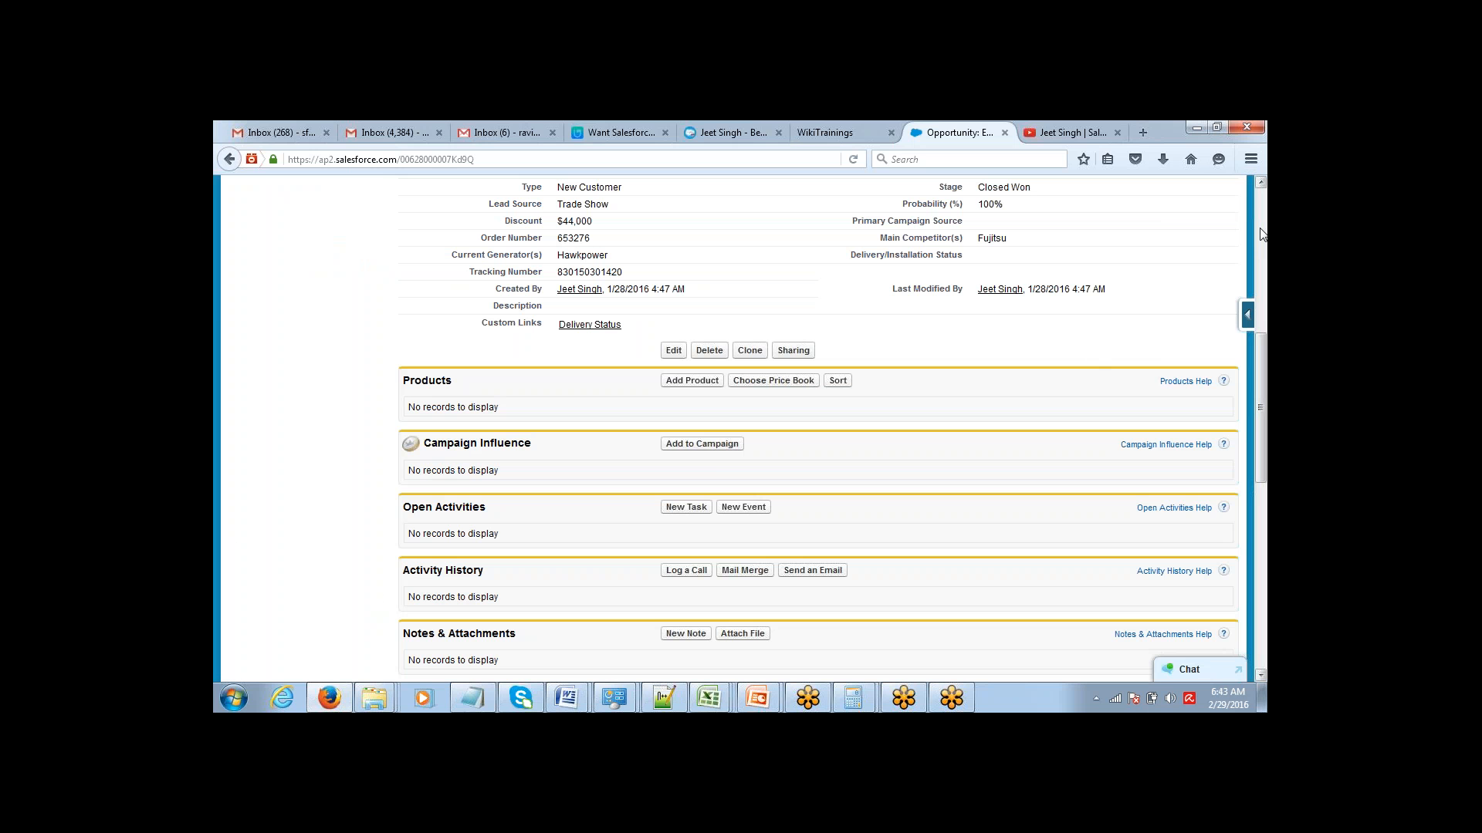
{"action": "scroll", "coordinate": [1262, 234], "scroll_direction": "up", "scroll_amount": 10}
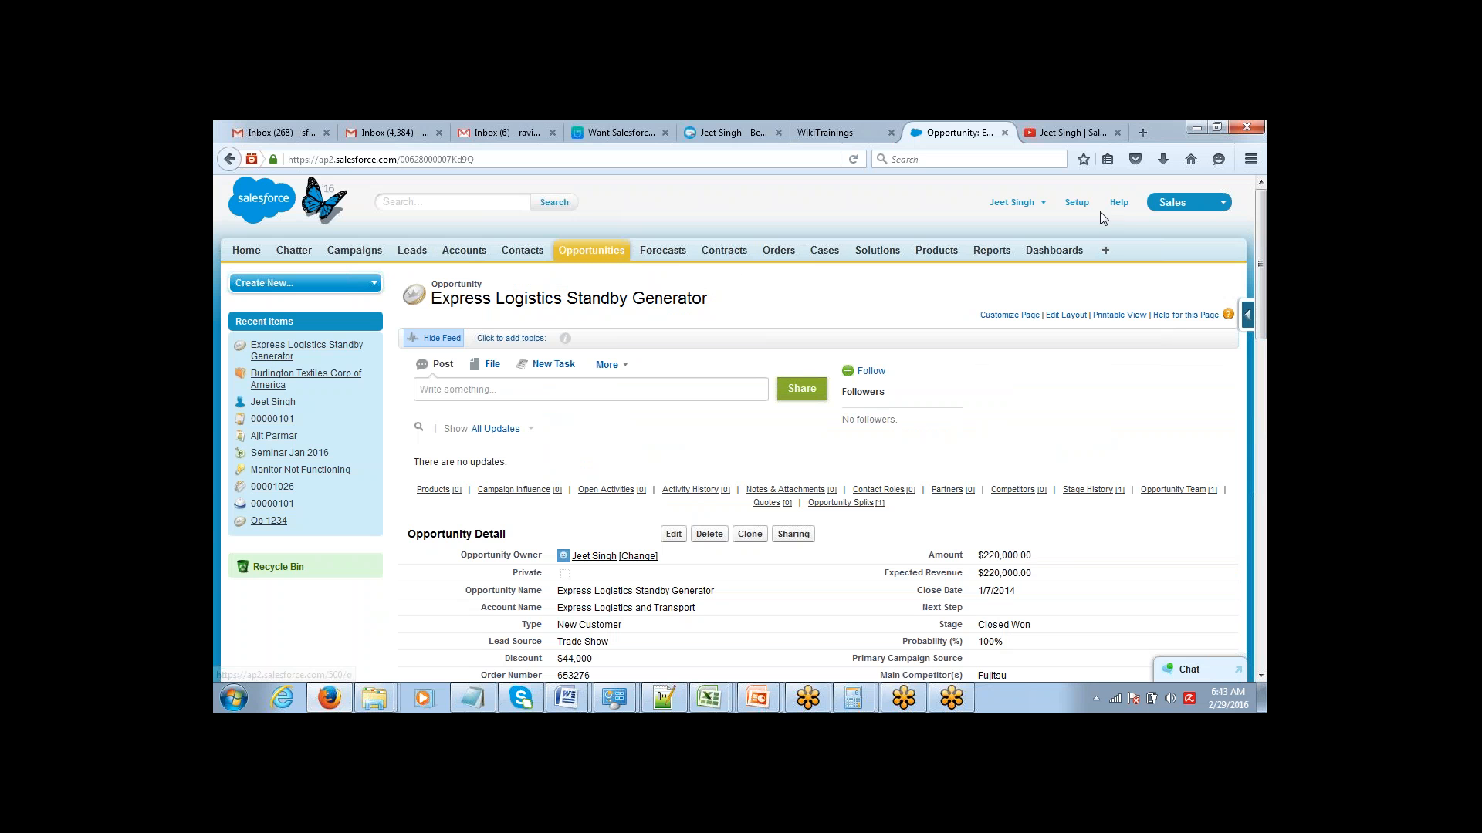
{"action": "left_click", "coordinate": [1078, 203]}
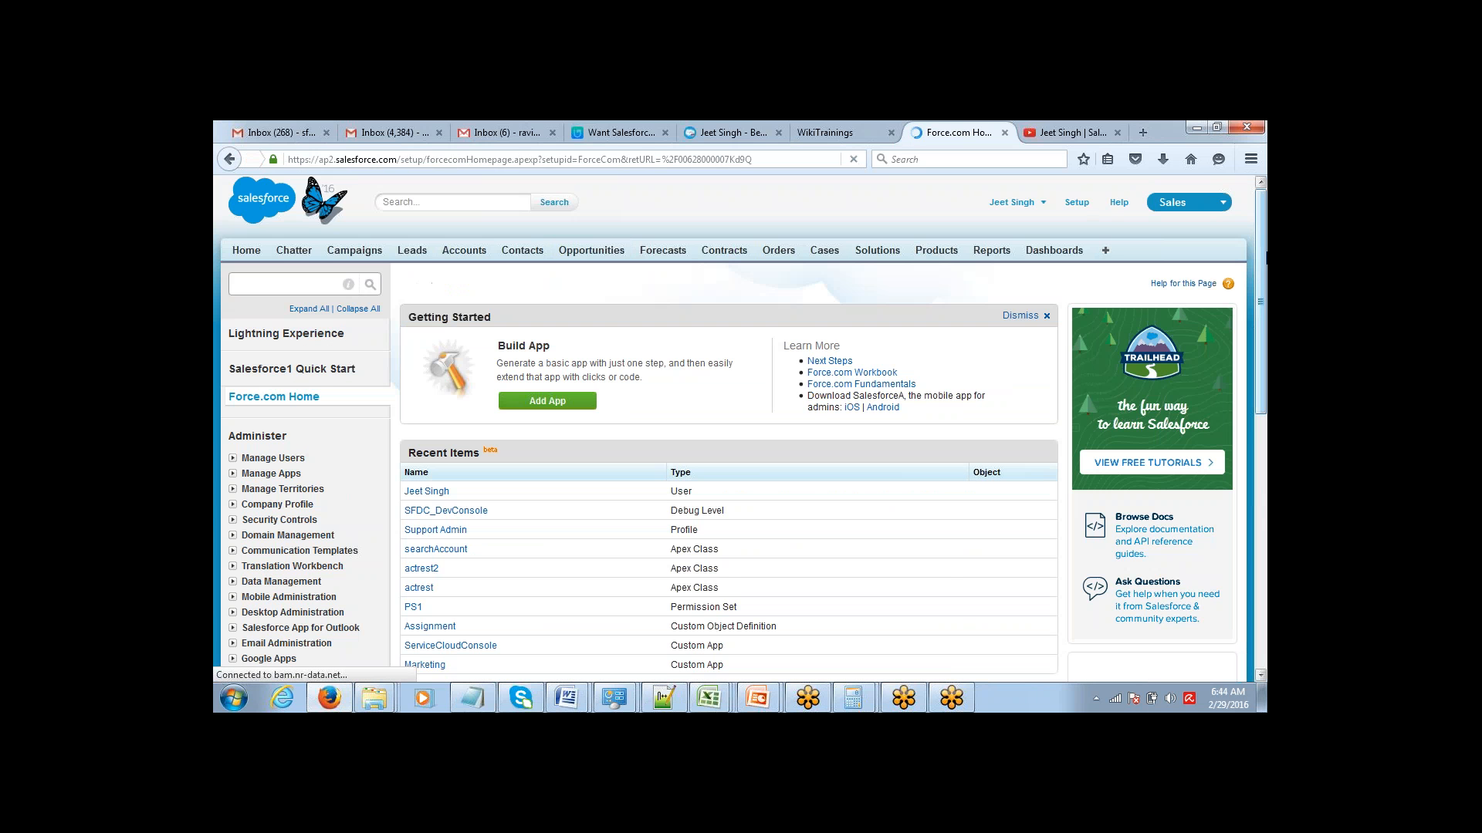
{"action": "scroll", "coordinate": [1234, 359], "scroll_direction": "down", "scroll_amount": 3}
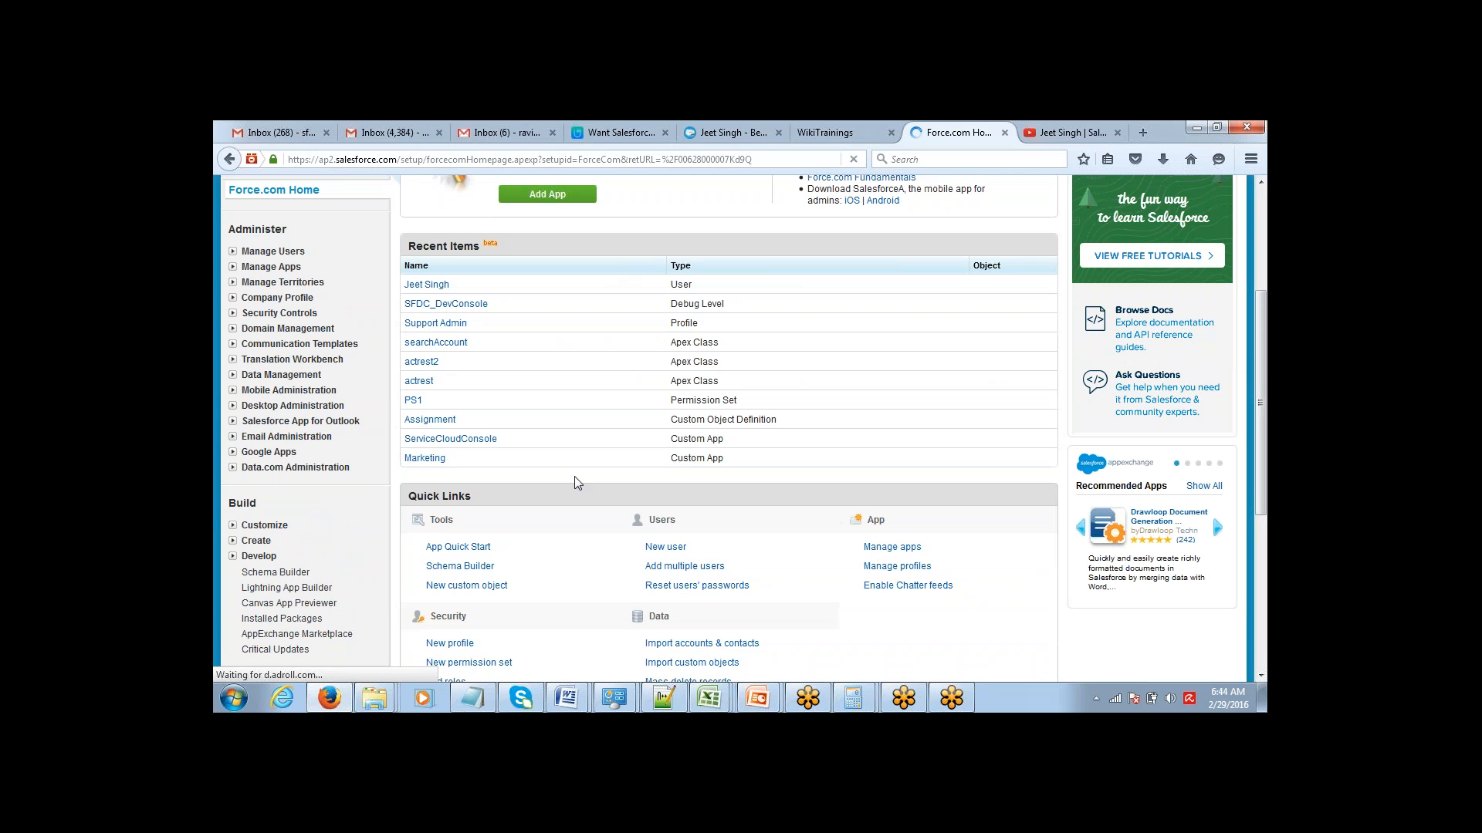
{"action": "left_click", "coordinate": [232, 525]}
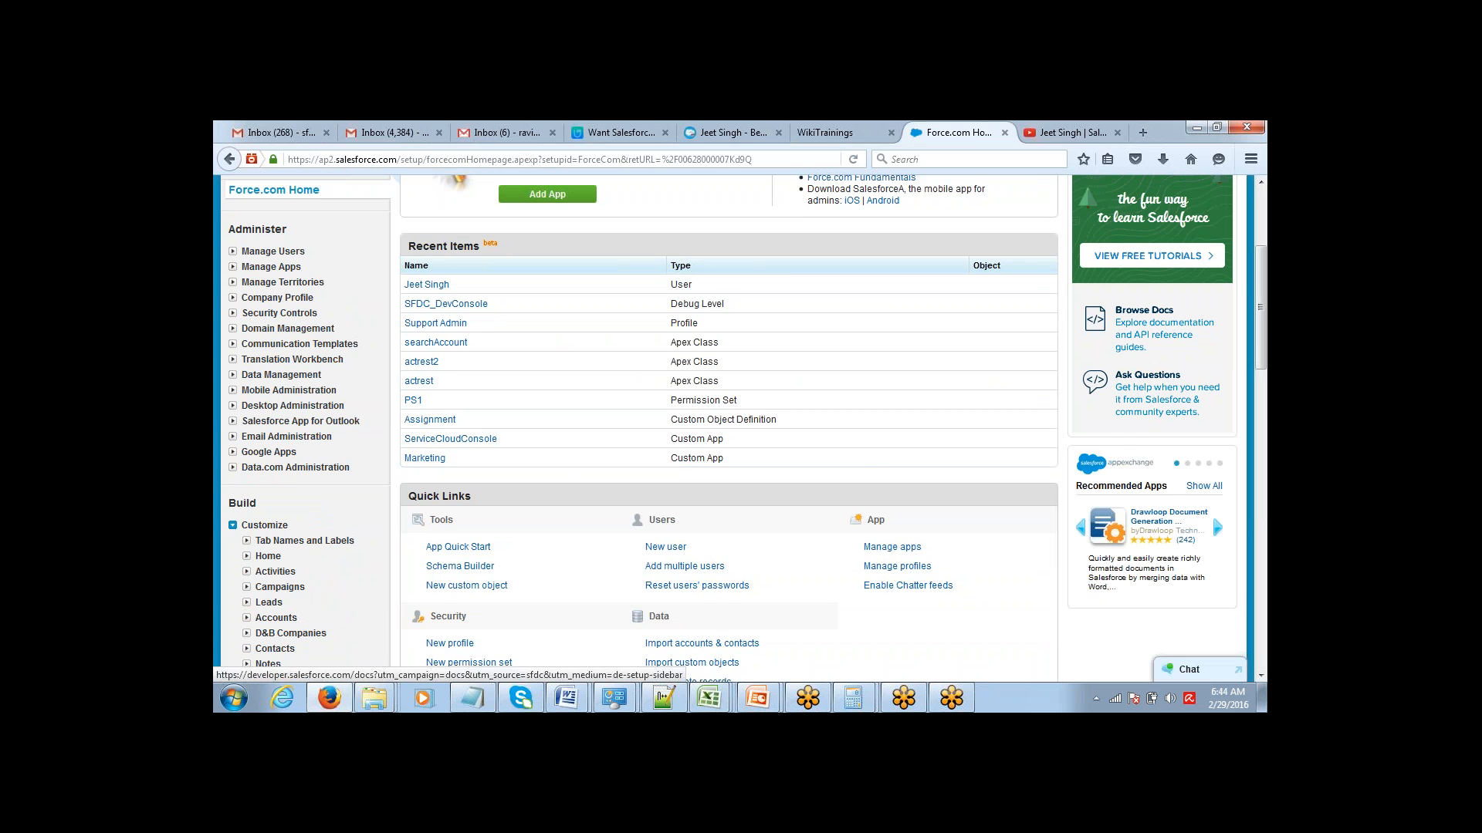
{"action": "scroll", "coordinate": [1259, 309], "scroll_direction": "down", "scroll_amount": 3}
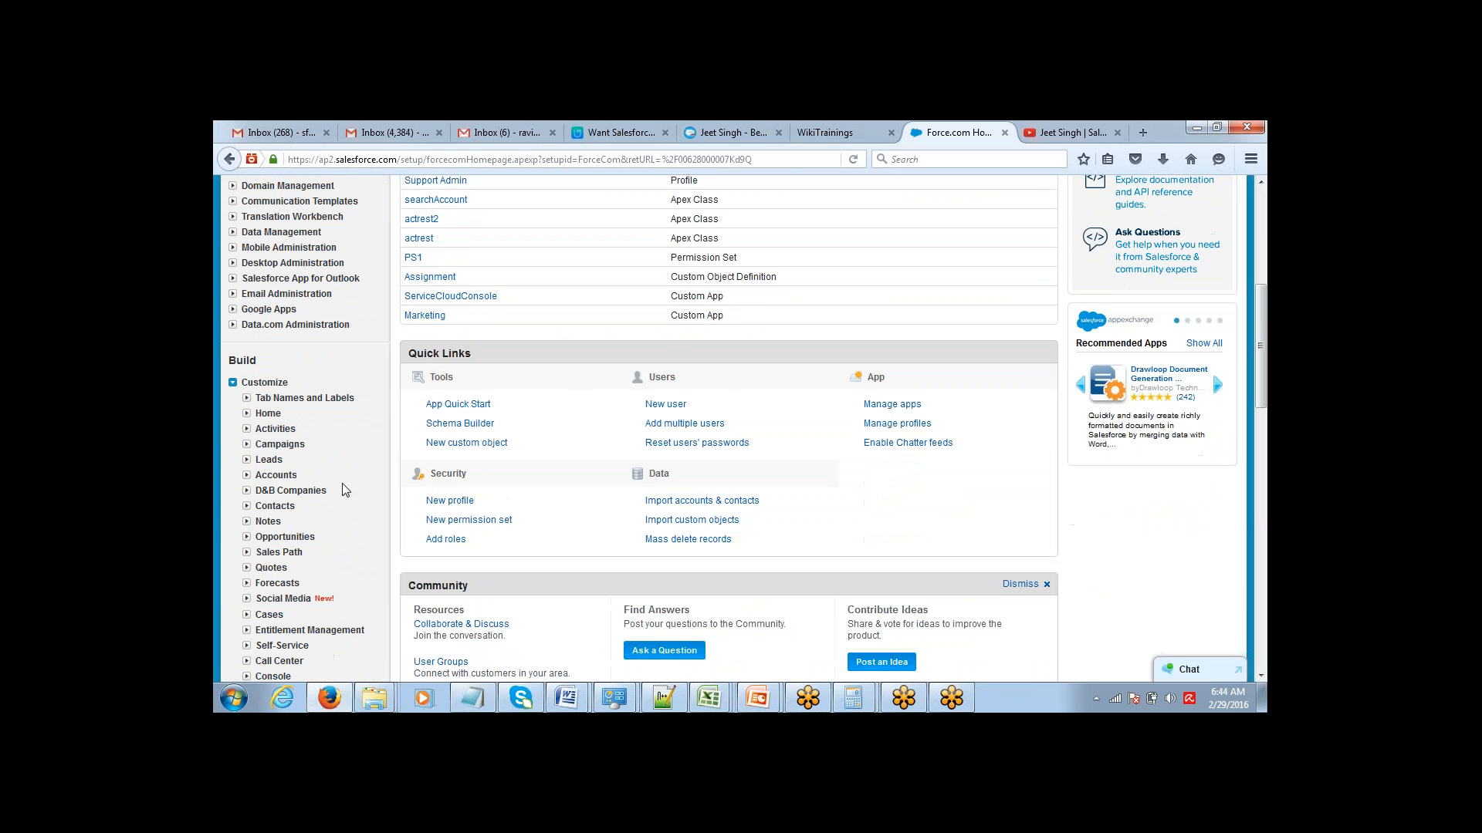
{"action": "left_click", "coordinate": [246, 475]}
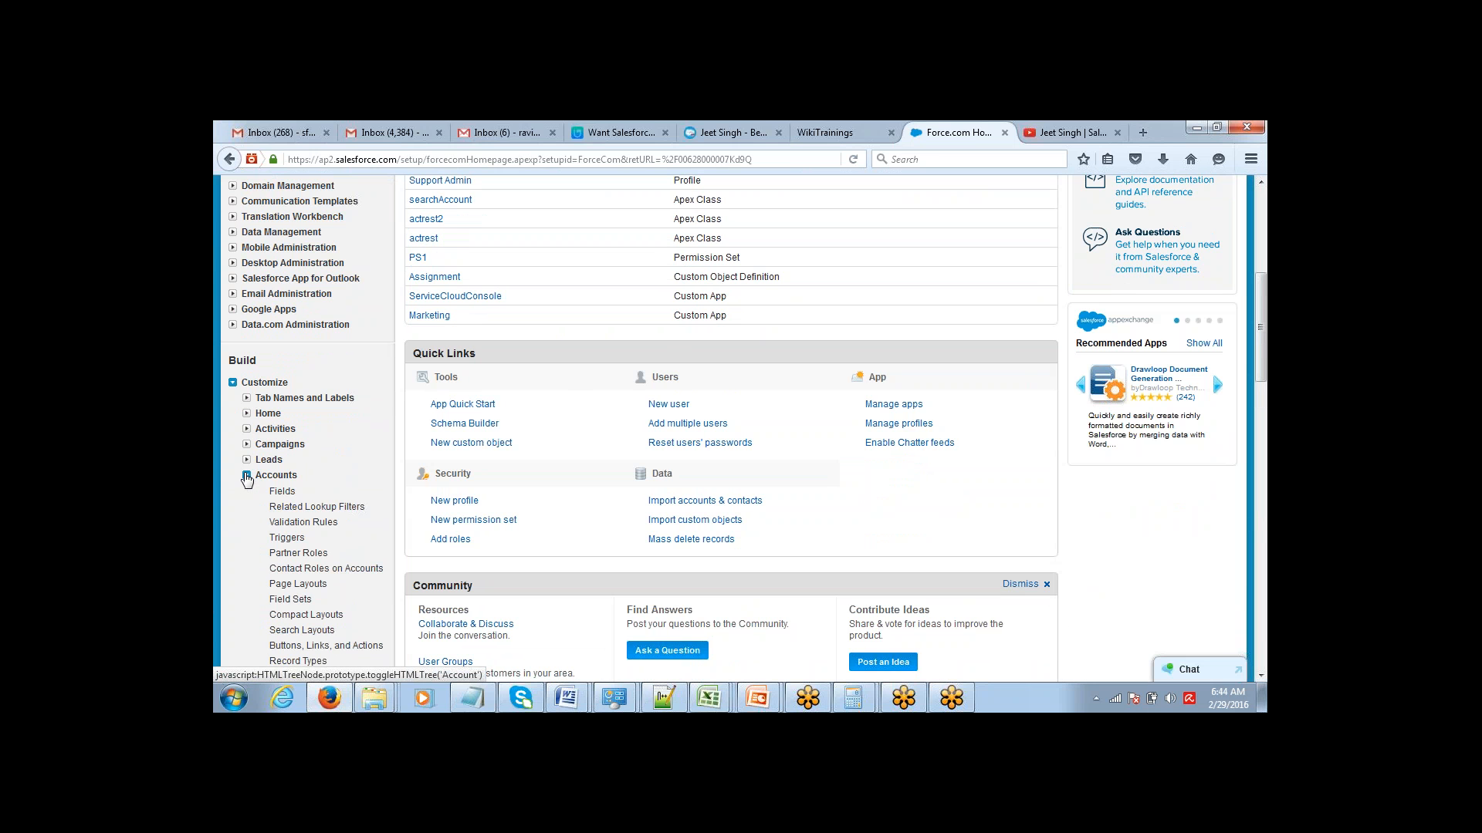
{"action": "left_click", "coordinate": [280, 587]}
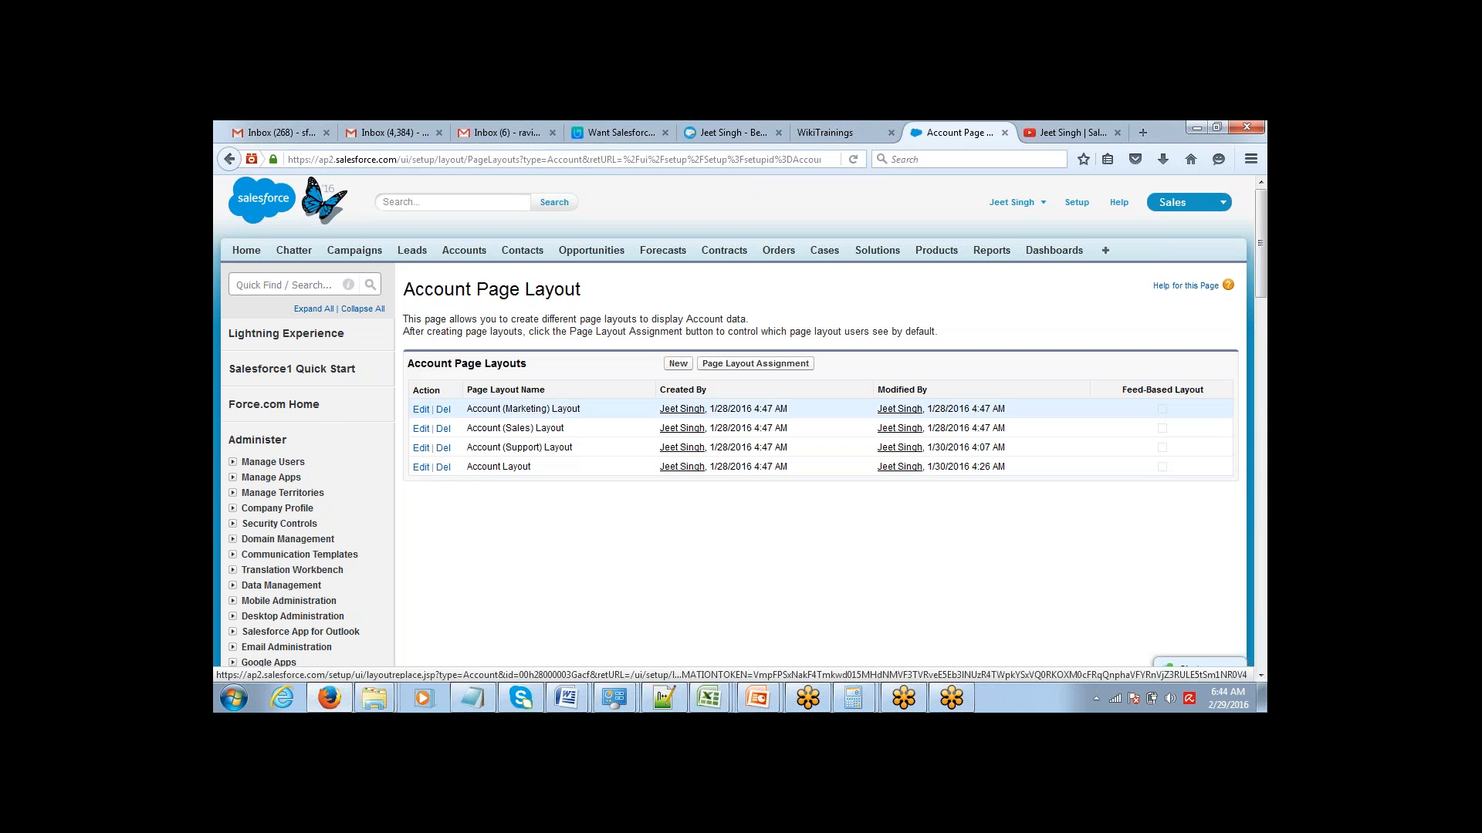
{"action": "left_click_drag", "start_coordinate": [408, 364], "coordinate": [544, 382]}
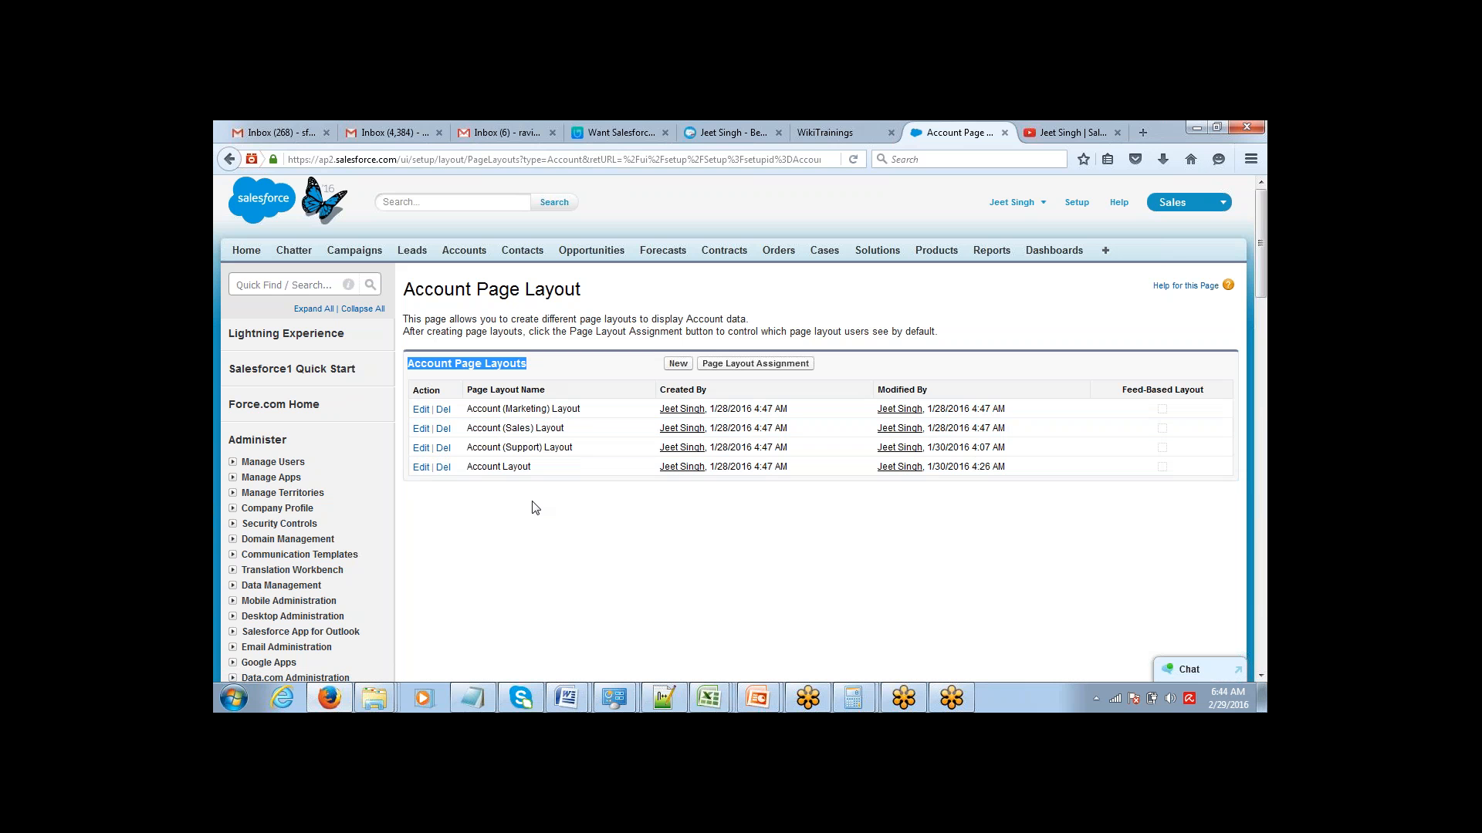
{"action": "left_click", "coordinate": [1250, 519]}
{"action": "left_click", "coordinate": [1250, 519]}
{"action": "left_click", "coordinate": [1262, 371]}
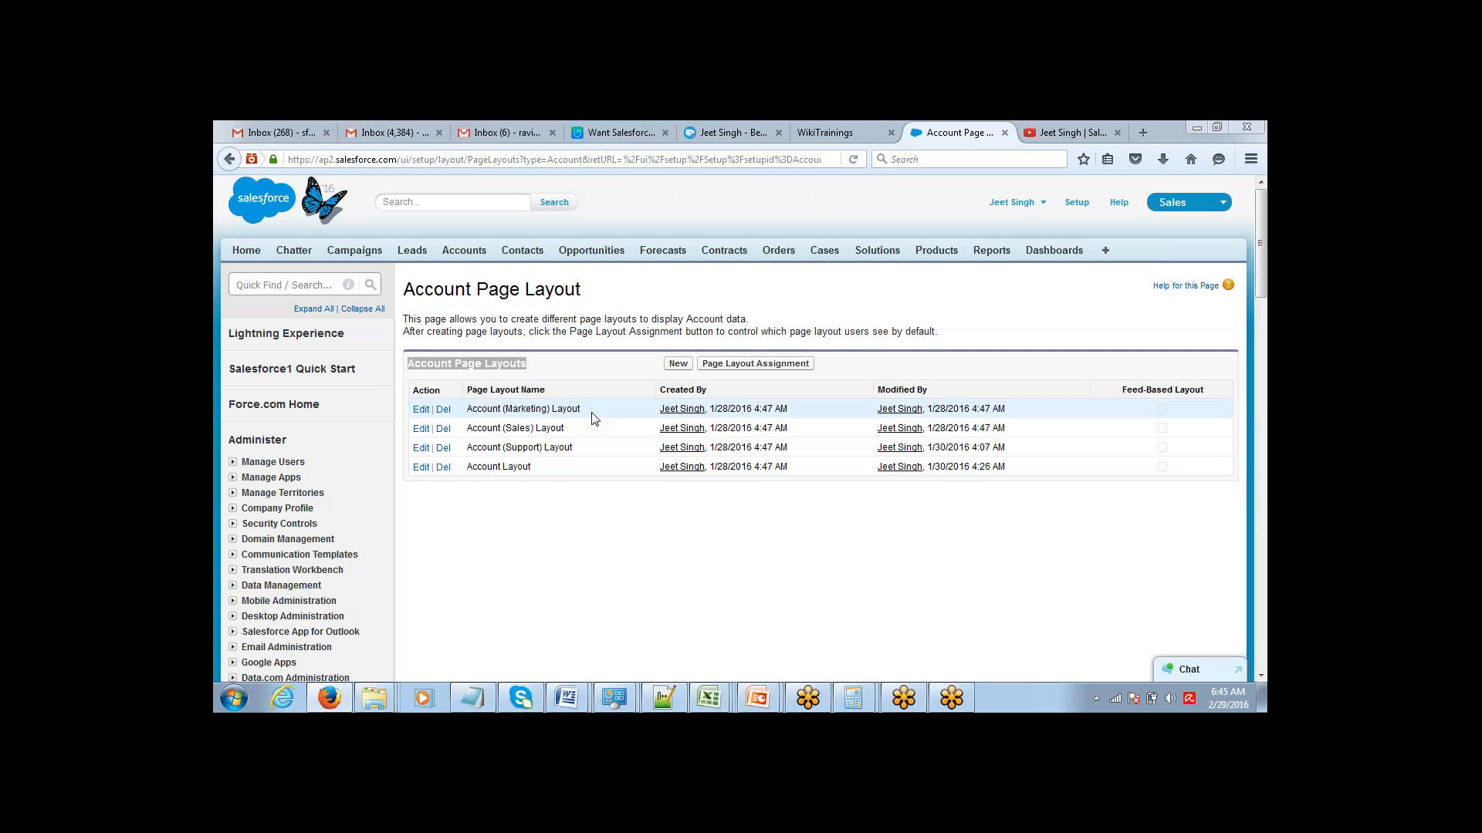
{"action": "left_click_drag", "start_coordinate": [581, 409], "coordinate": [473, 421]}
{"action": "left_click_drag", "start_coordinate": [592, 429], "coordinate": [498, 430]}
{"action": "left_click_drag", "start_coordinate": [593, 452], "coordinate": [498, 449]}
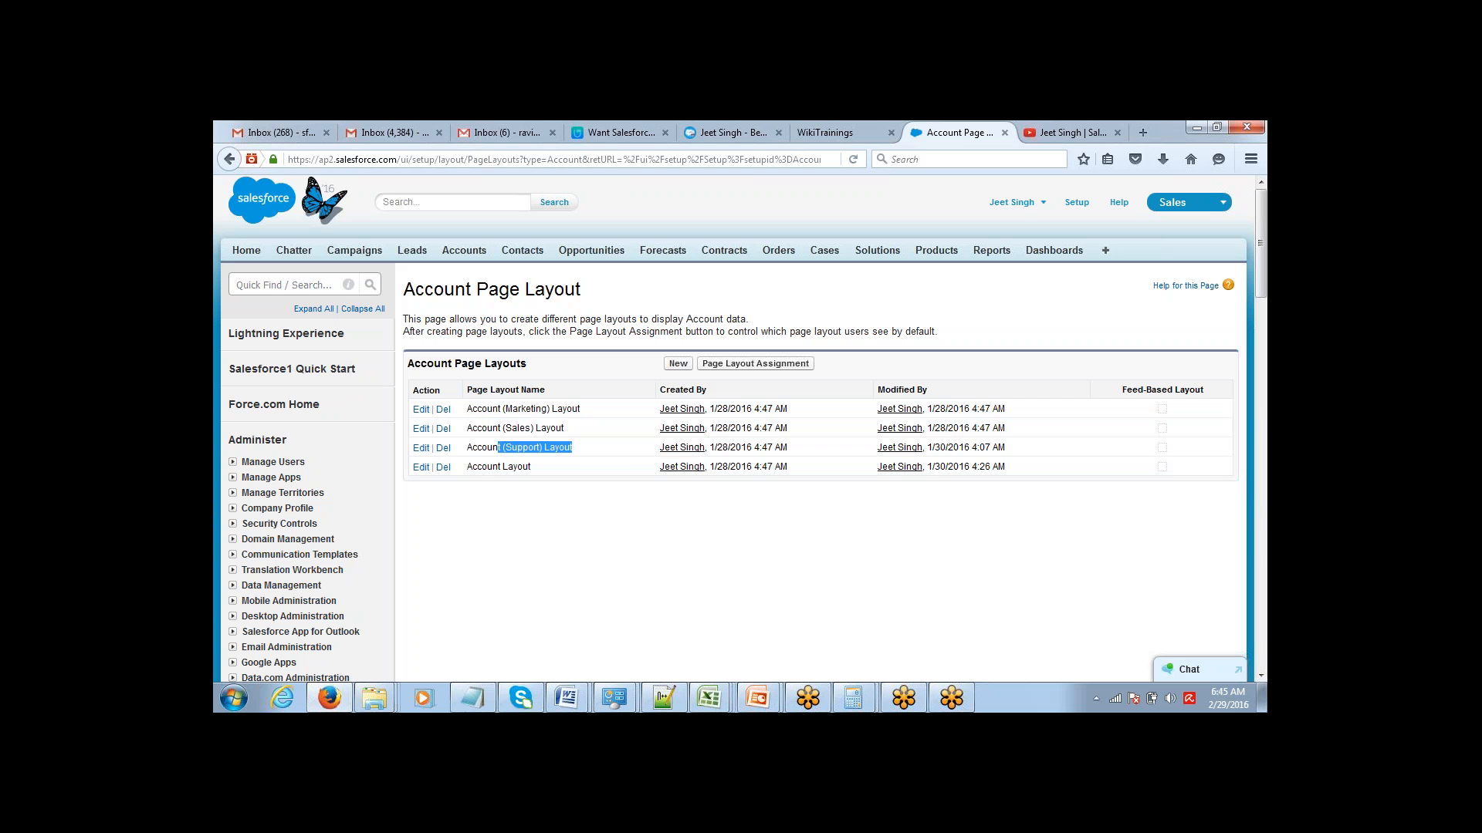
{"action": "left_click", "coordinate": [534, 449]}
Open Account Layout for editing, then move SIC Code above Employees and Ticker Symbol to the end of its Account Information column.
{"action": "left_click", "coordinate": [421, 468]}
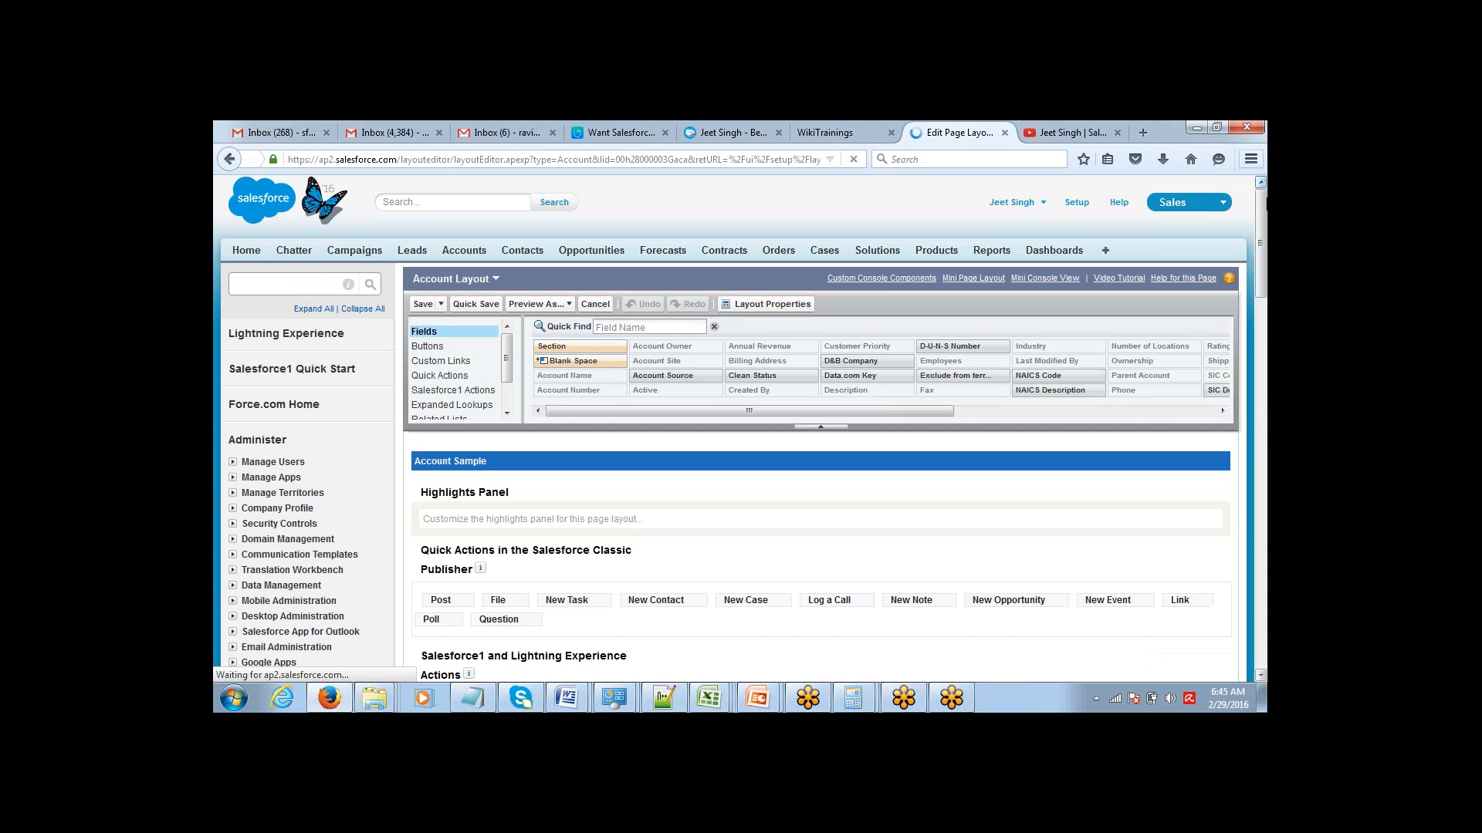
{"action": "left_click_drag", "start_coordinate": [1259, 217], "coordinate": [1243, 313]}
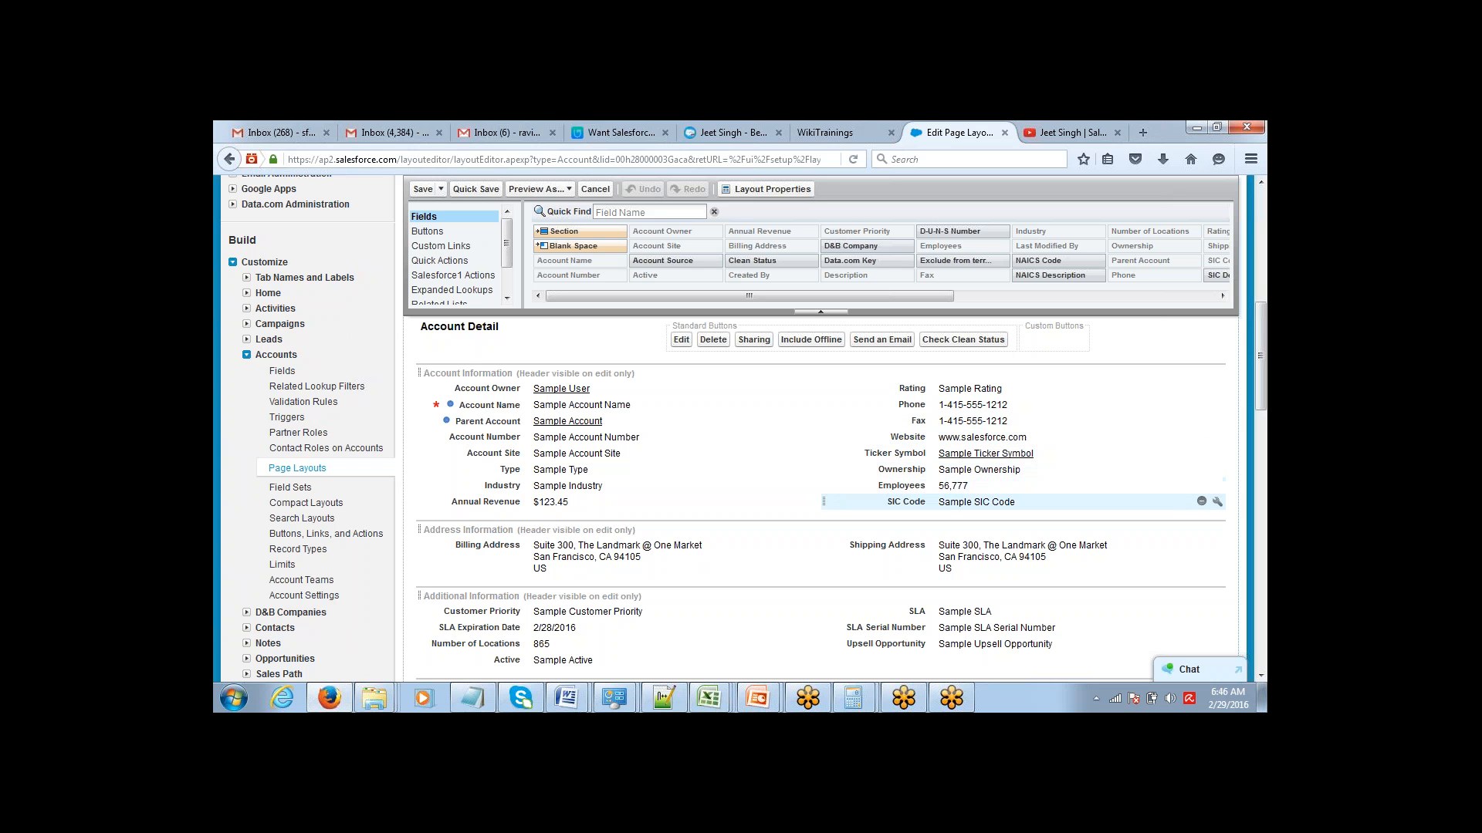
{"action": "mouse_move", "coordinate": [930, 503]}
{"action": "left_mouse_down"}
{"action": "mouse_move", "coordinate": [942, 515]}
{"action": "mouse_move", "coordinate": [939, 492]}
{"action": "left_mouse_up"}
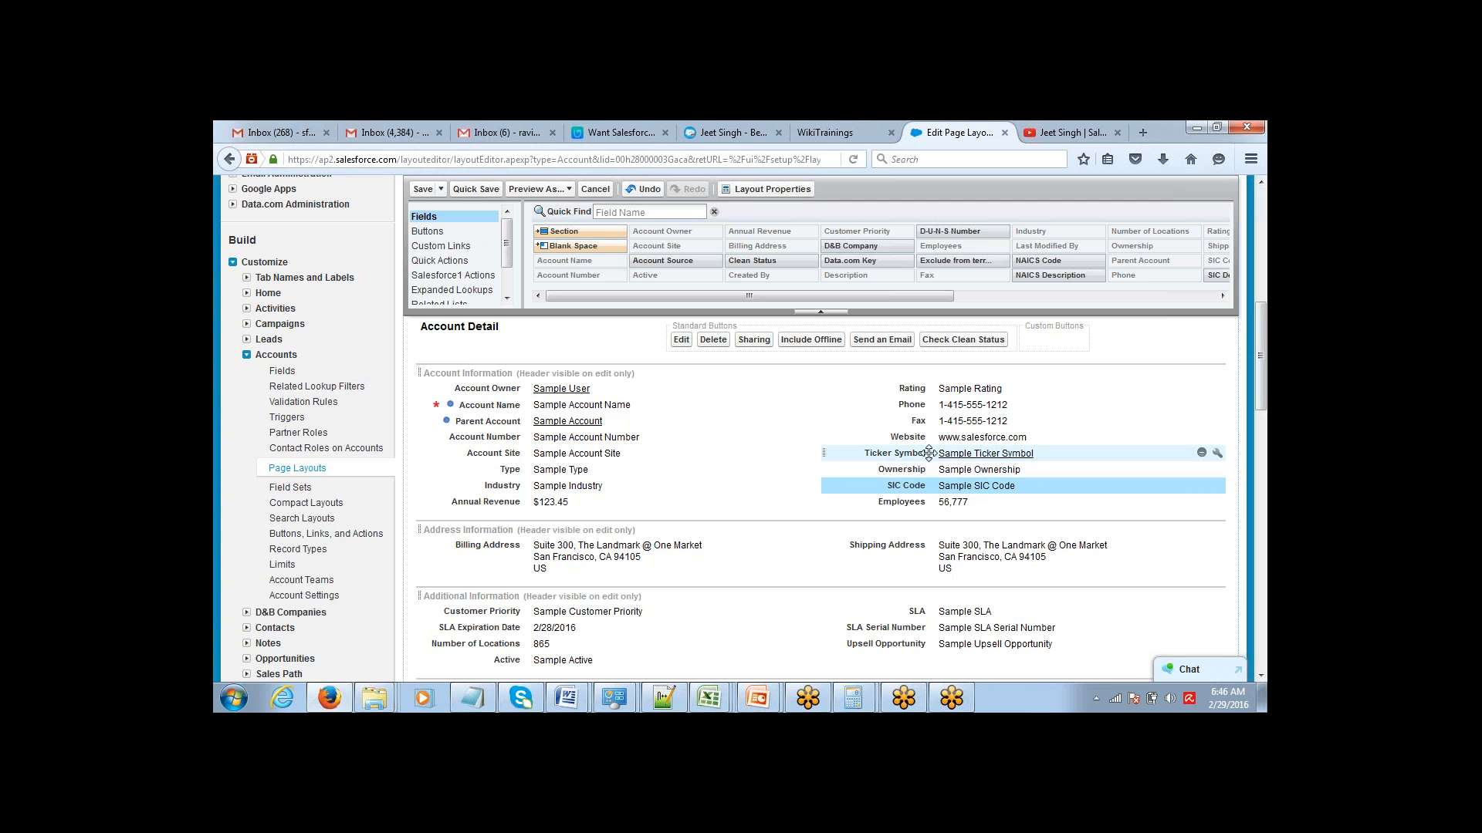
{"action": "left_click_drag", "start_coordinate": [931, 457], "coordinate": [937, 527]}
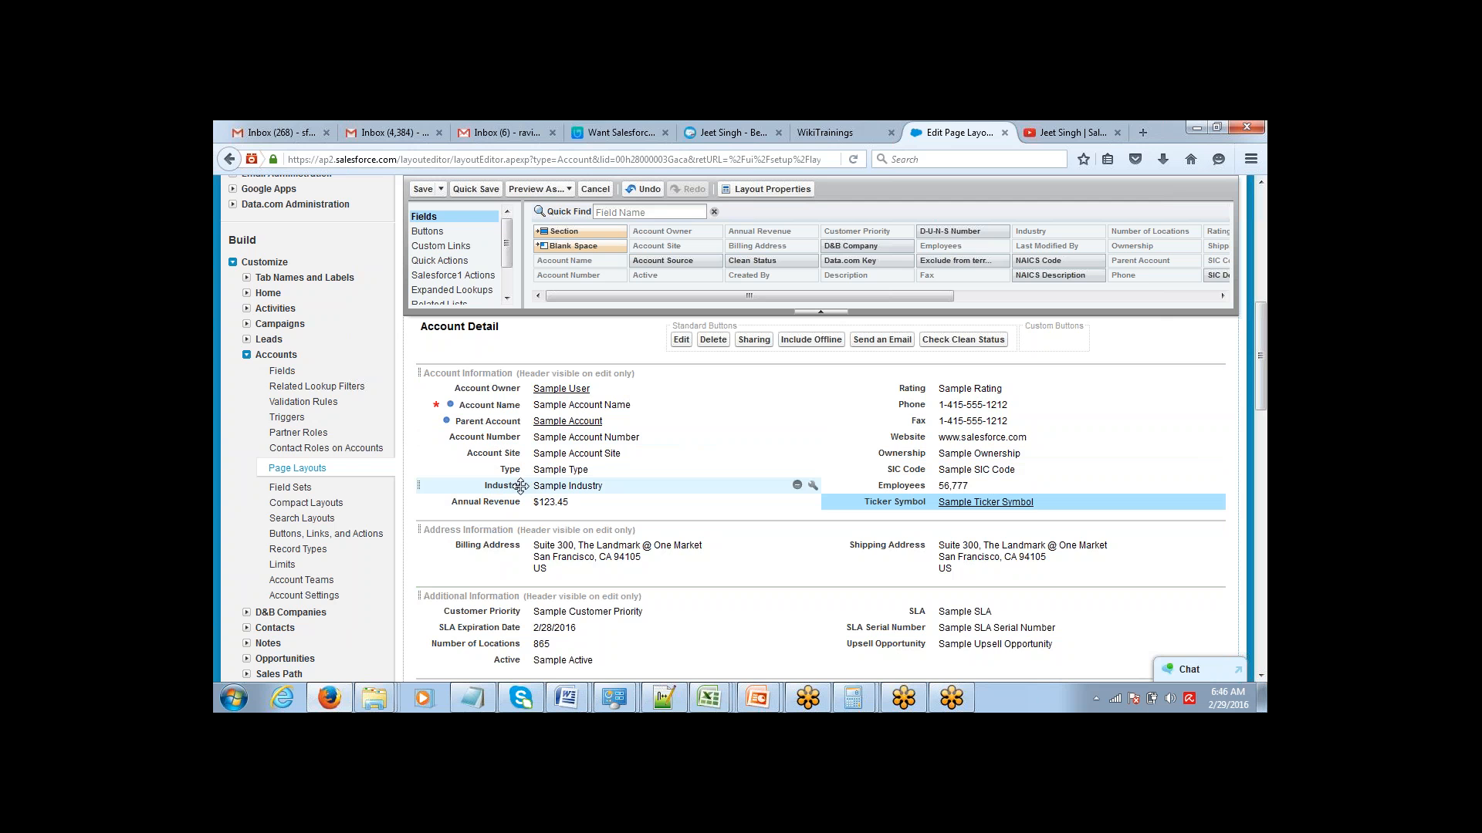
Move Industry below Account Name, swap the columns of Annual Revenue and Employees, and place Website above Fax in Account Information.
{"action": "left_click_drag", "start_coordinate": [519, 484], "coordinate": [538, 421]}
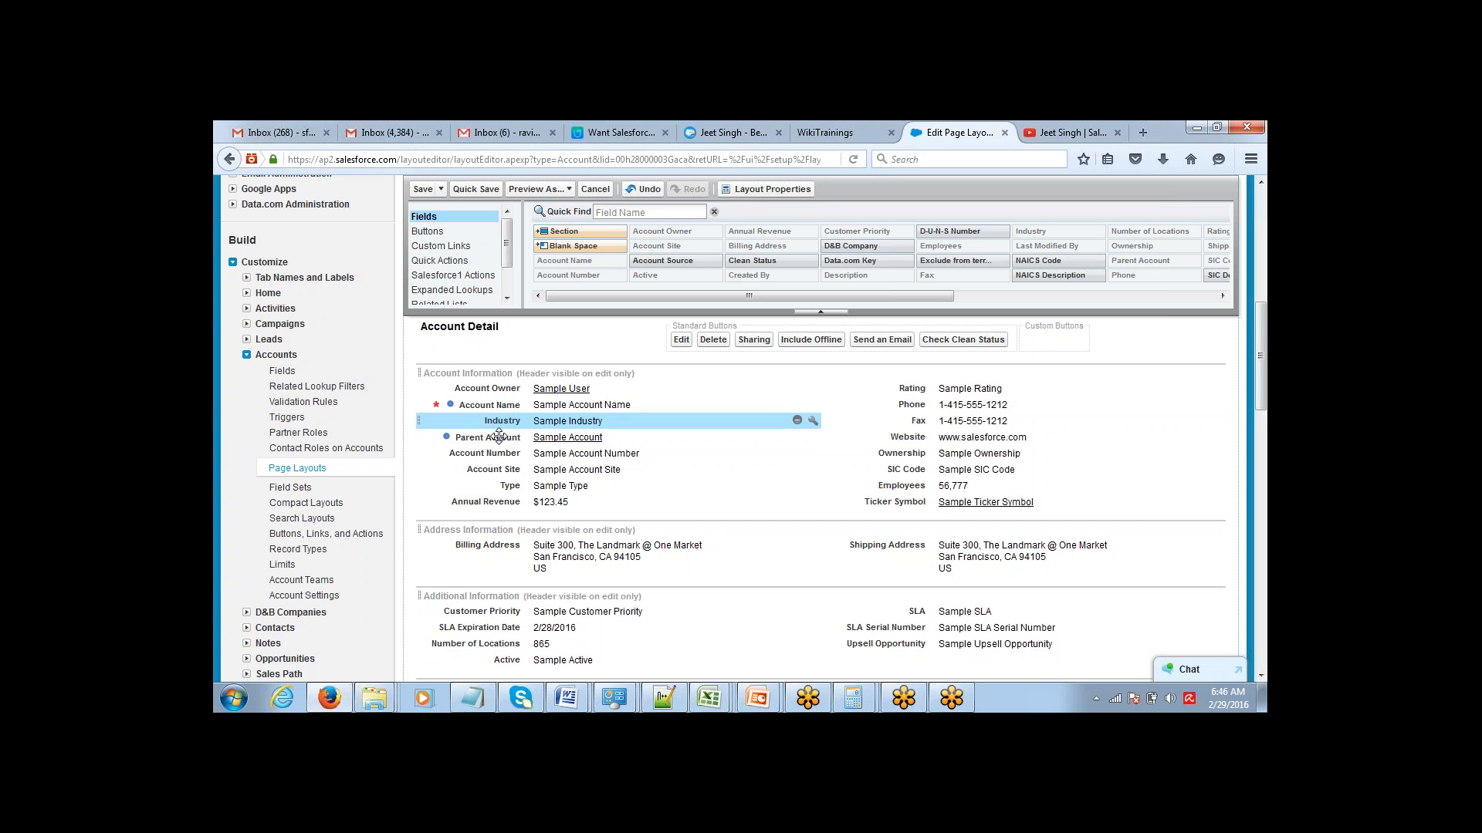
{"action": "mouse_move", "coordinate": [538, 501]}
{"action": "left_mouse_down"}
{"action": "mouse_move", "coordinate": [979, 494]}
{"action": "mouse_move", "coordinate": [976, 516]}
{"action": "mouse_move", "coordinate": [540, 502]}
{"action": "left_mouse_up"}
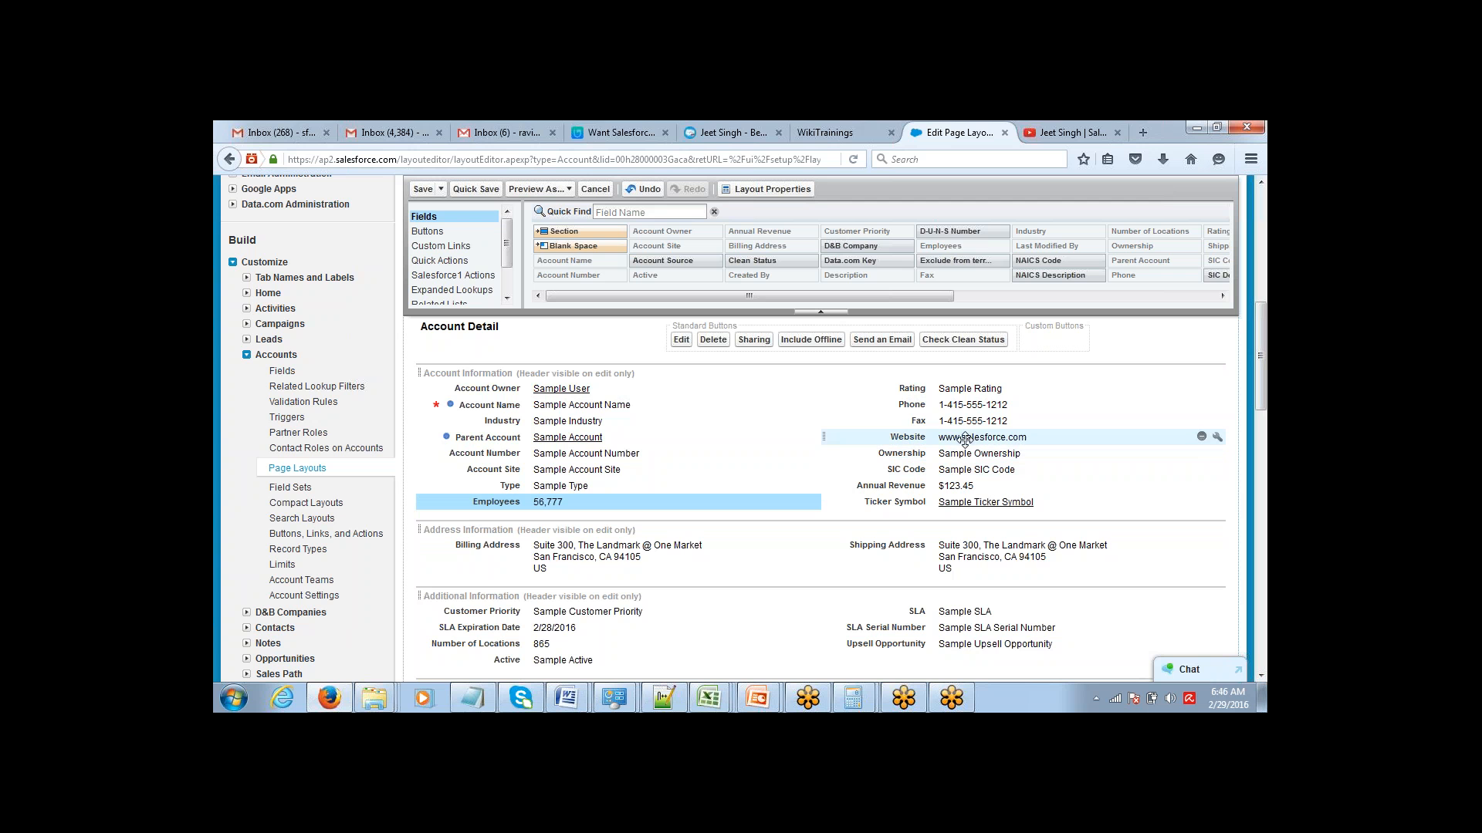
{"action": "left_click_drag", "start_coordinate": [965, 437], "coordinate": [970, 426]}
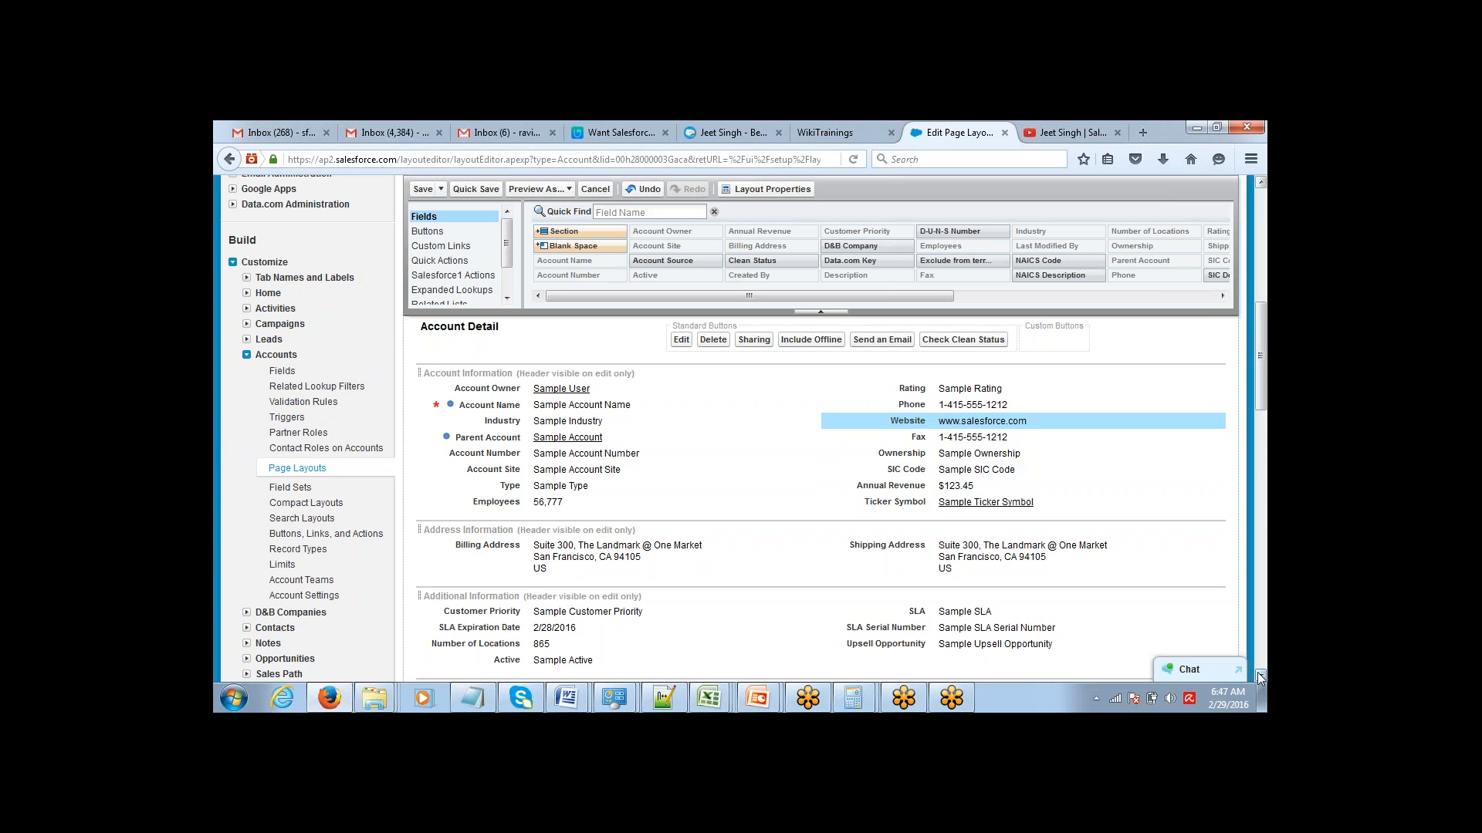
Move the Opportunities related list above Contacts in the Related Lists section of the Account Layout.
{"action": "left_click_drag", "start_coordinate": [1260, 678], "coordinate": [1260, 678]}
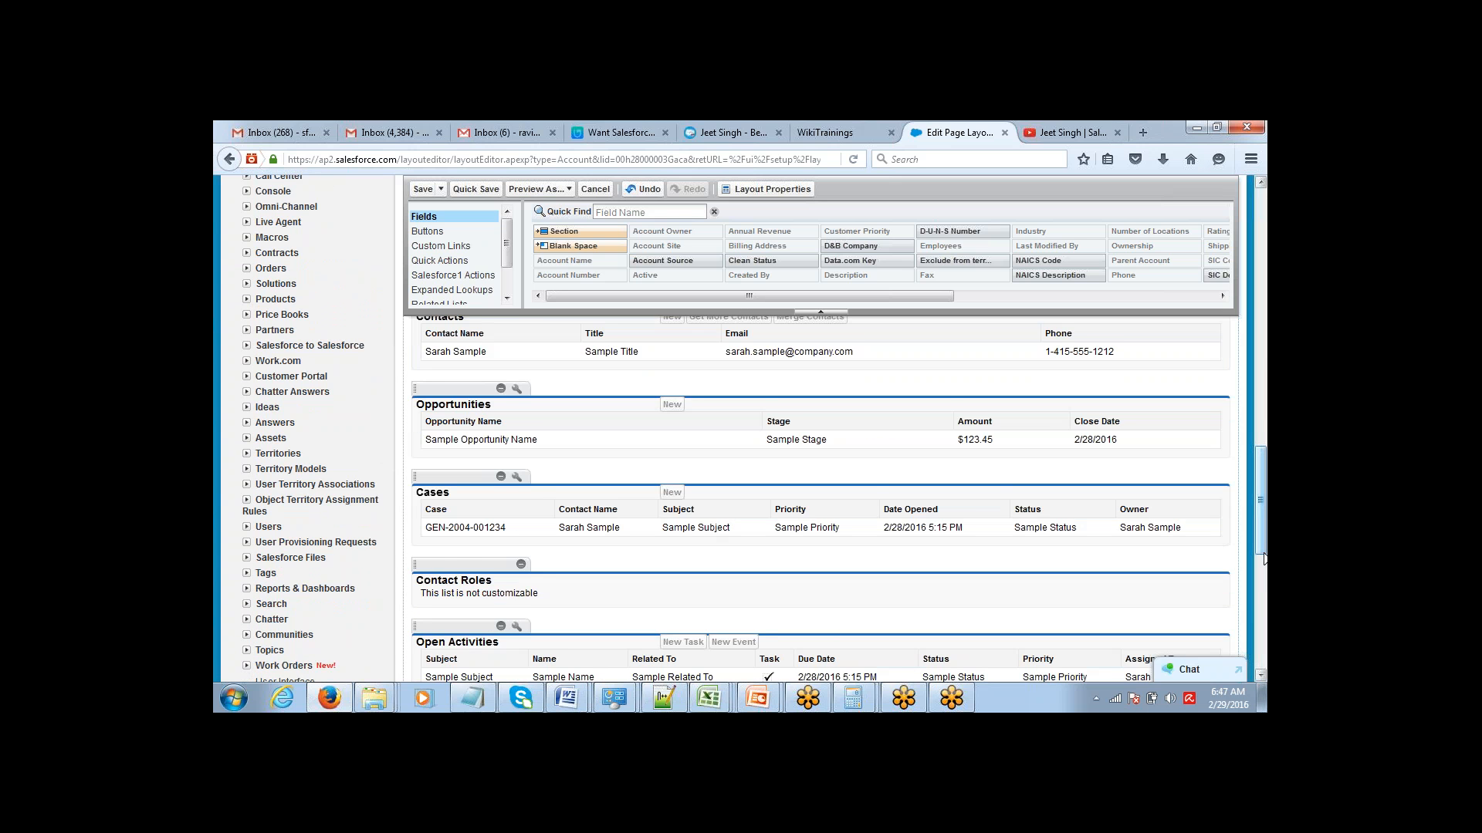
{"action": "left_click_drag", "start_coordinate": [1264, 557], "coordinate": [1254, 540]}
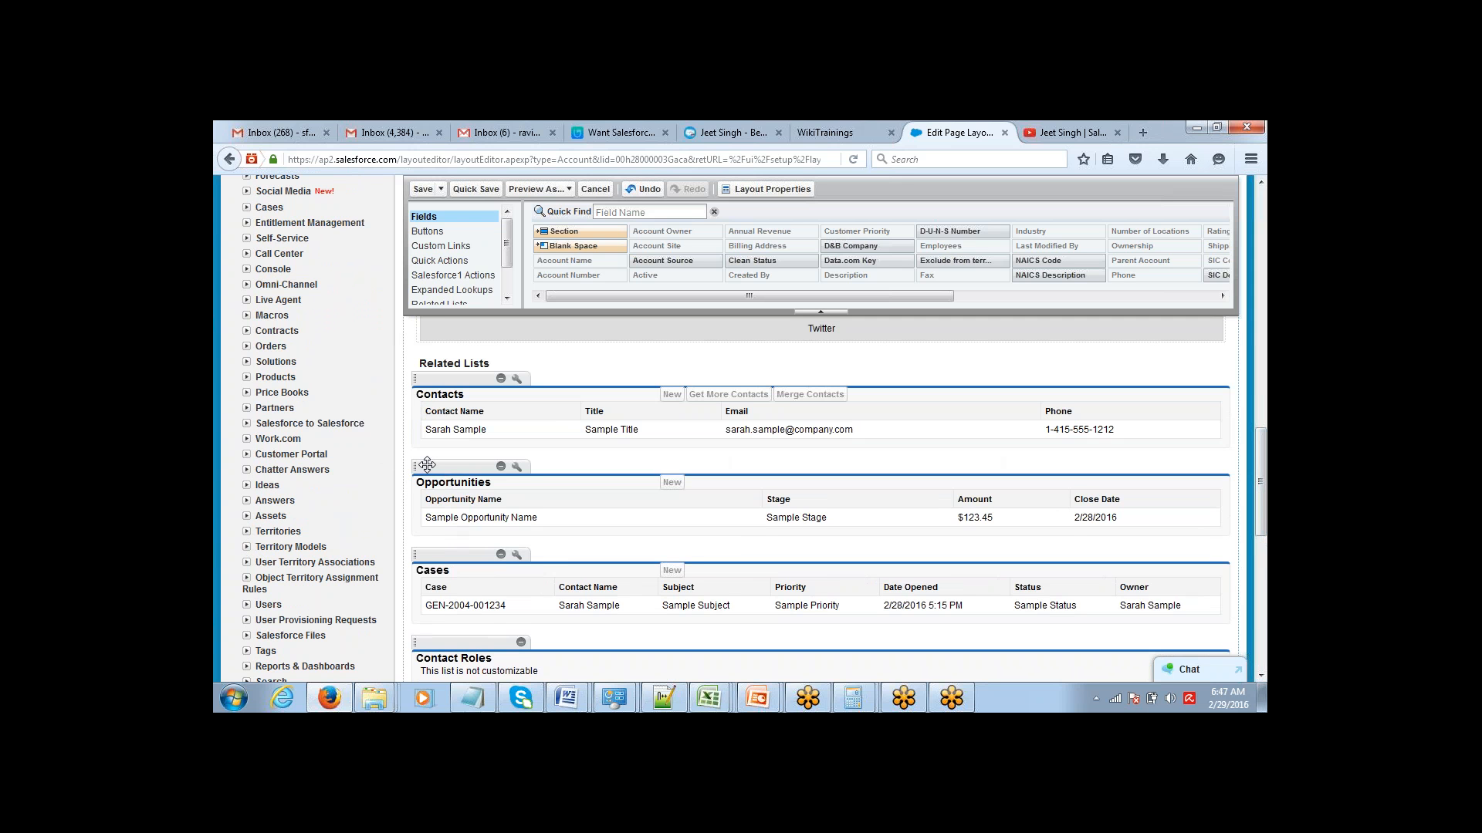
{"action": "left_click_drag", "start_coordinate": [427, 467], "coordinate": [438, 392]}
{"action": "left_click_drag", "start_coordinate": [437, 468], "coordinate": [450, 522]}
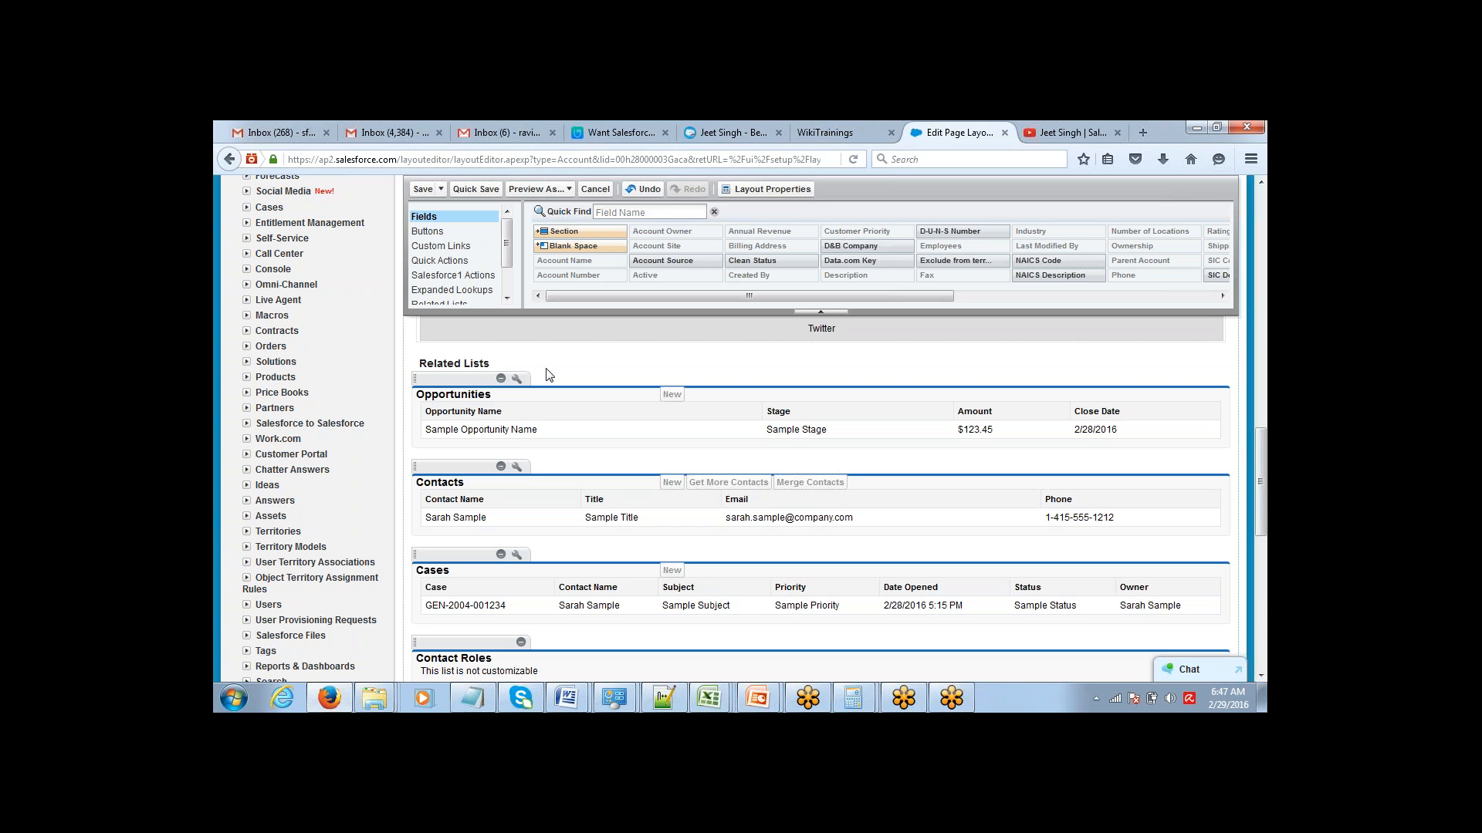
{"action": "double_click", "coordinate": [435, 396]}
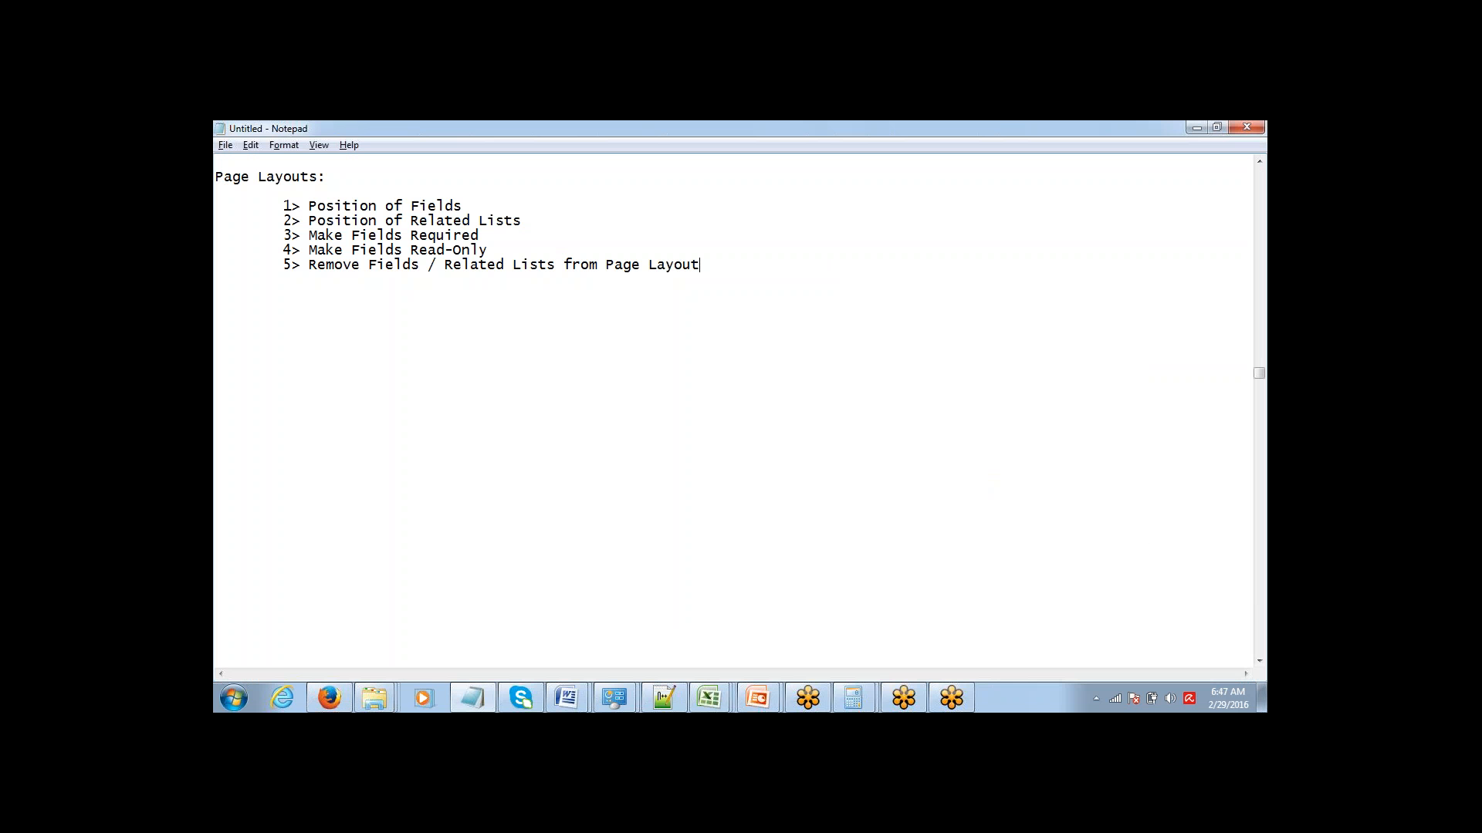
Switch to Notepad and highlight the points on field and related list positions, followed by those on required and read-only fields.
{"action": "left_click", "coordinate": [284, 203]}
{"action": "key", "text": "shift+Home"}
{"action": "key", "text": "shift+End"}
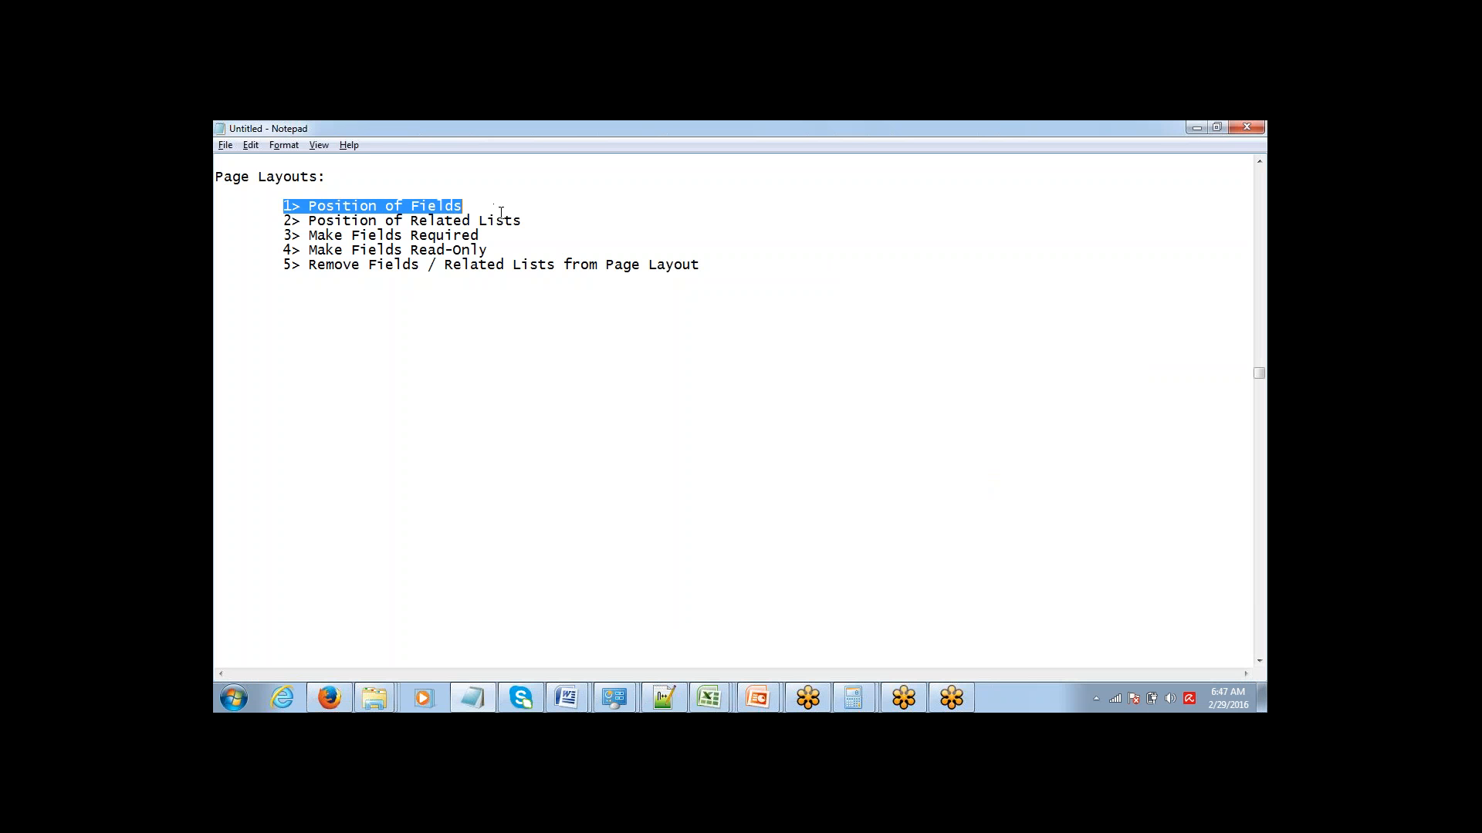
{"action": "left_click_drag", "start_coordinate": [522, 221], "coordinate": [221, 199]}
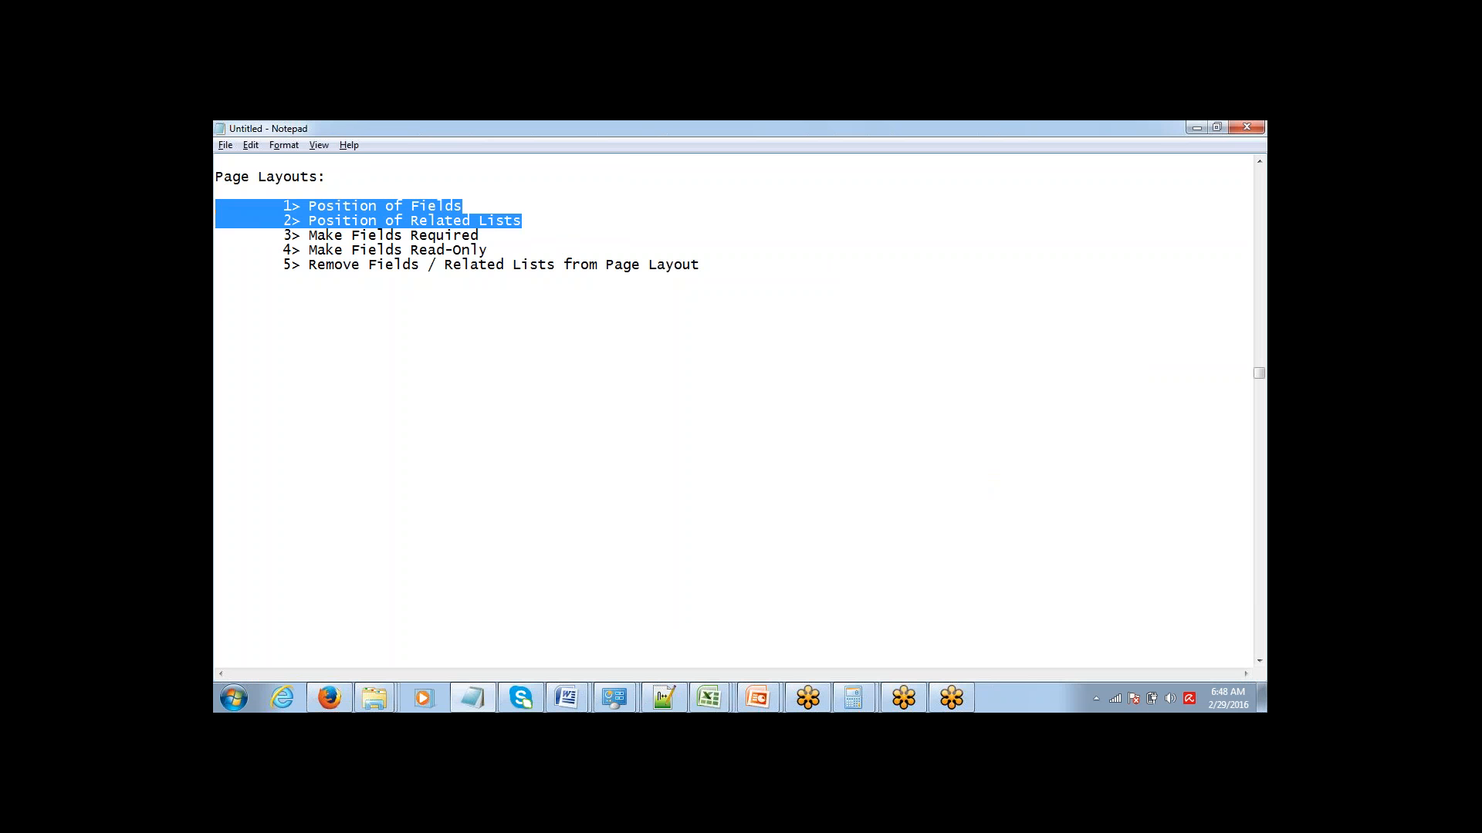
{"action": "left_click_drag", "start_coordinate": [219, 237], "coordinate": [493, 248]}
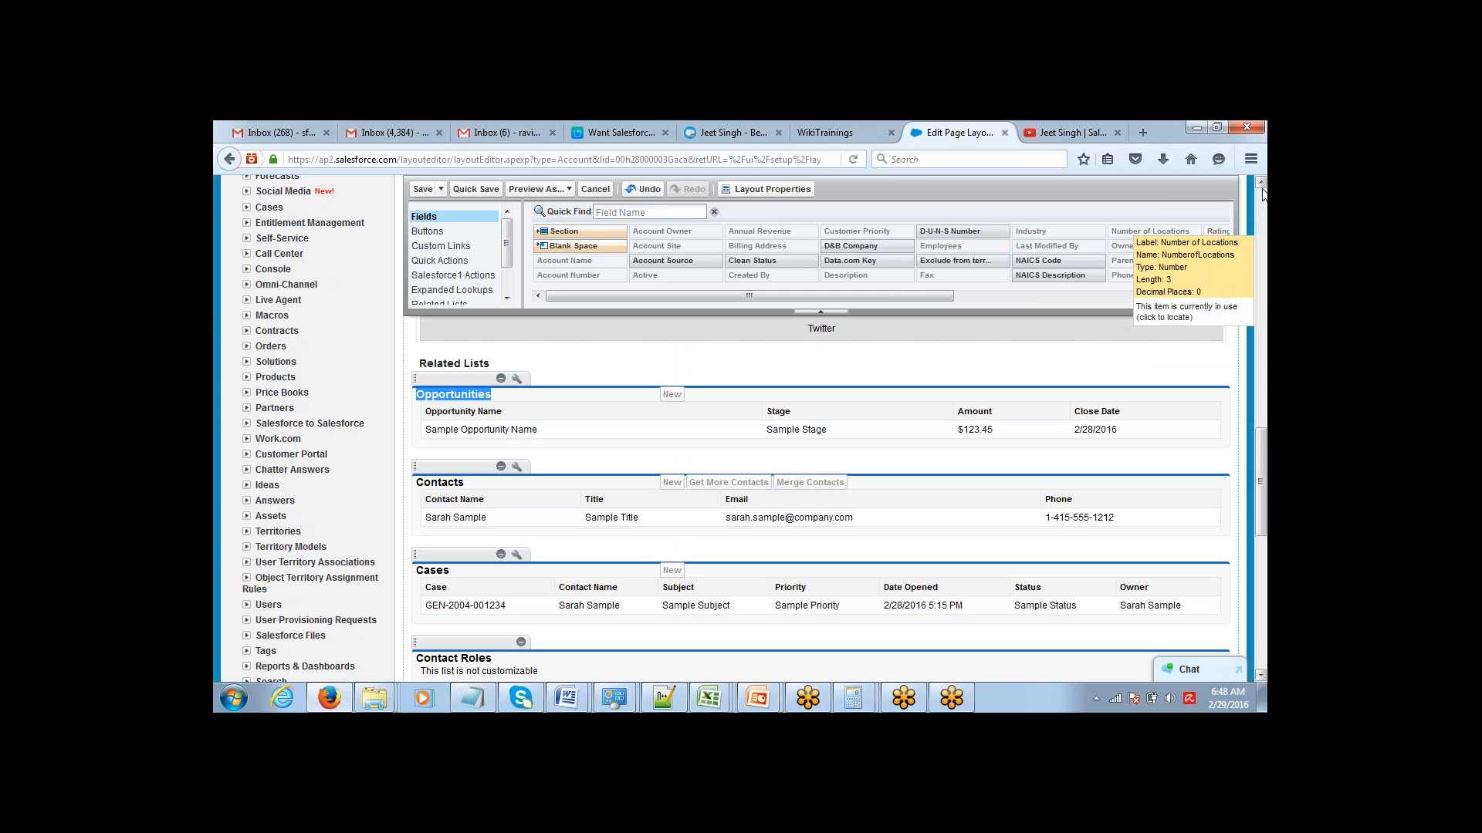
Return to the Account Layout in Firefox and review the field properties of Website in Account Information.
{"action": "scroll", "coordinate": [1263, 193], "scroll_direction": "up", "scroll_amount": 5}
{"action": "scroll", "coordinate": [1262, 192], "scroll_direction": "up", "scroll_amount": 10}
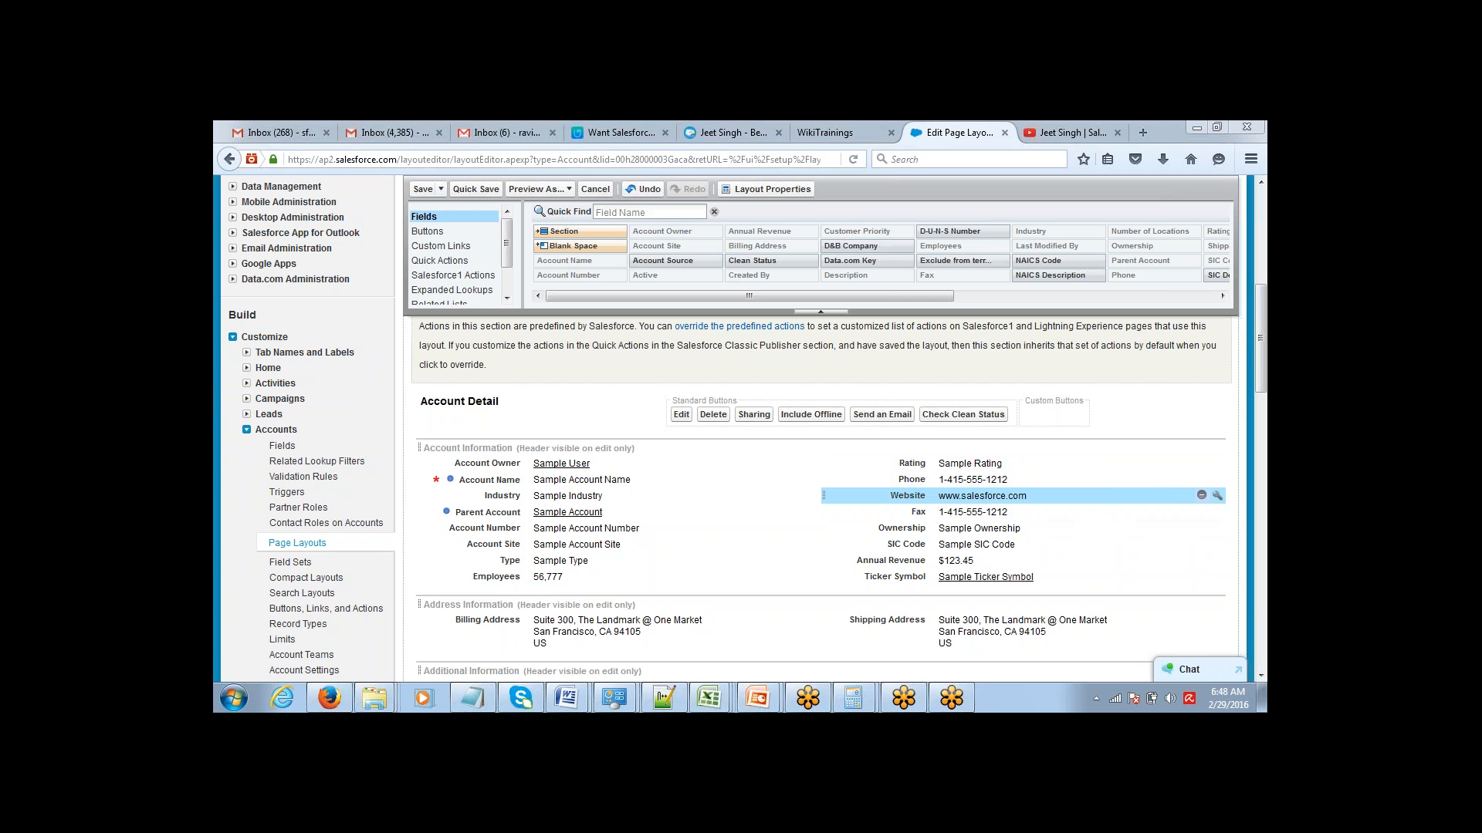
{"action": "left_click", "coordinate": [1217, 496]}
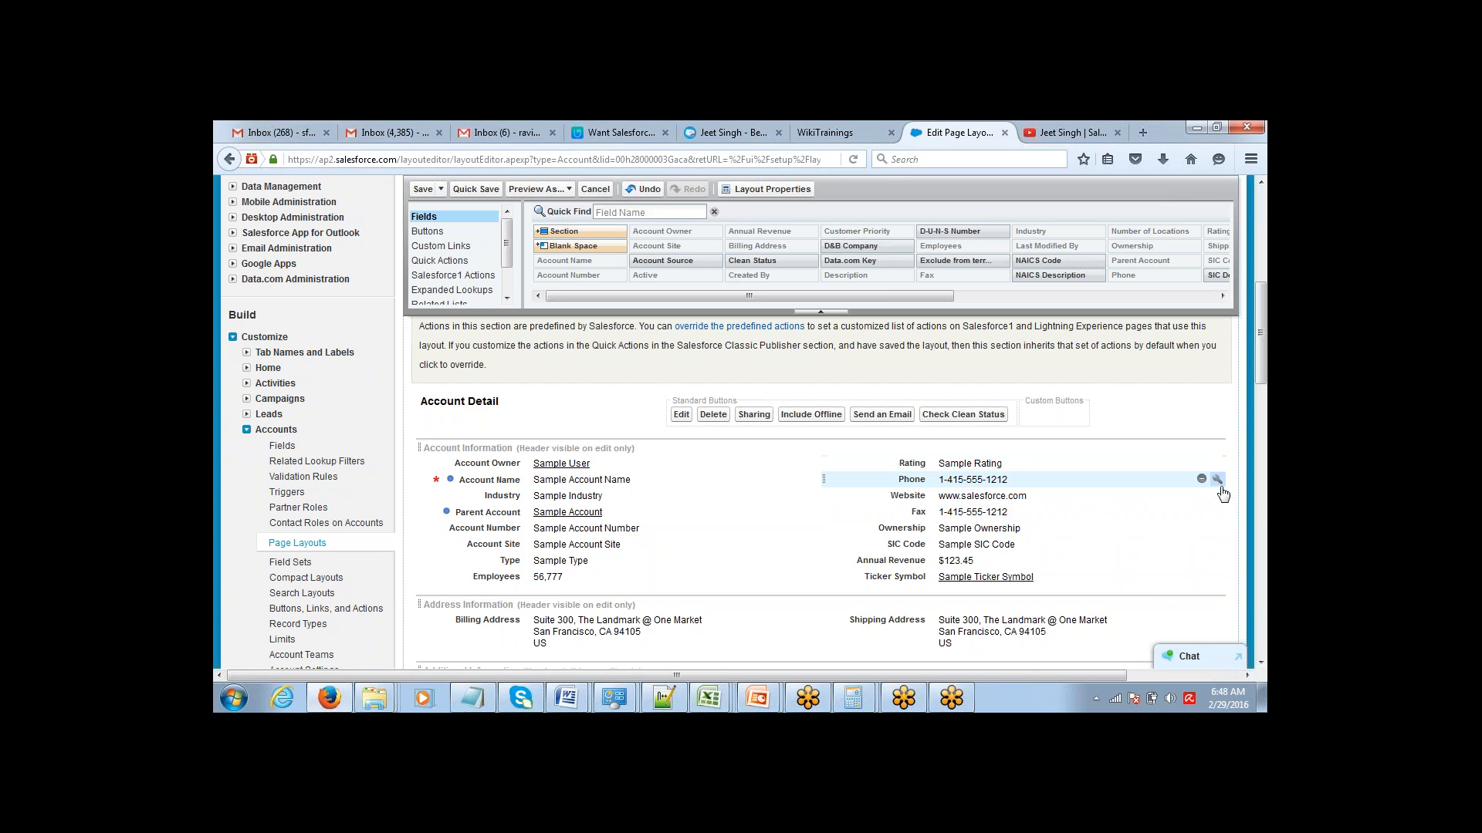
{"action": "left_click", "coordinate": [1217, 498]}
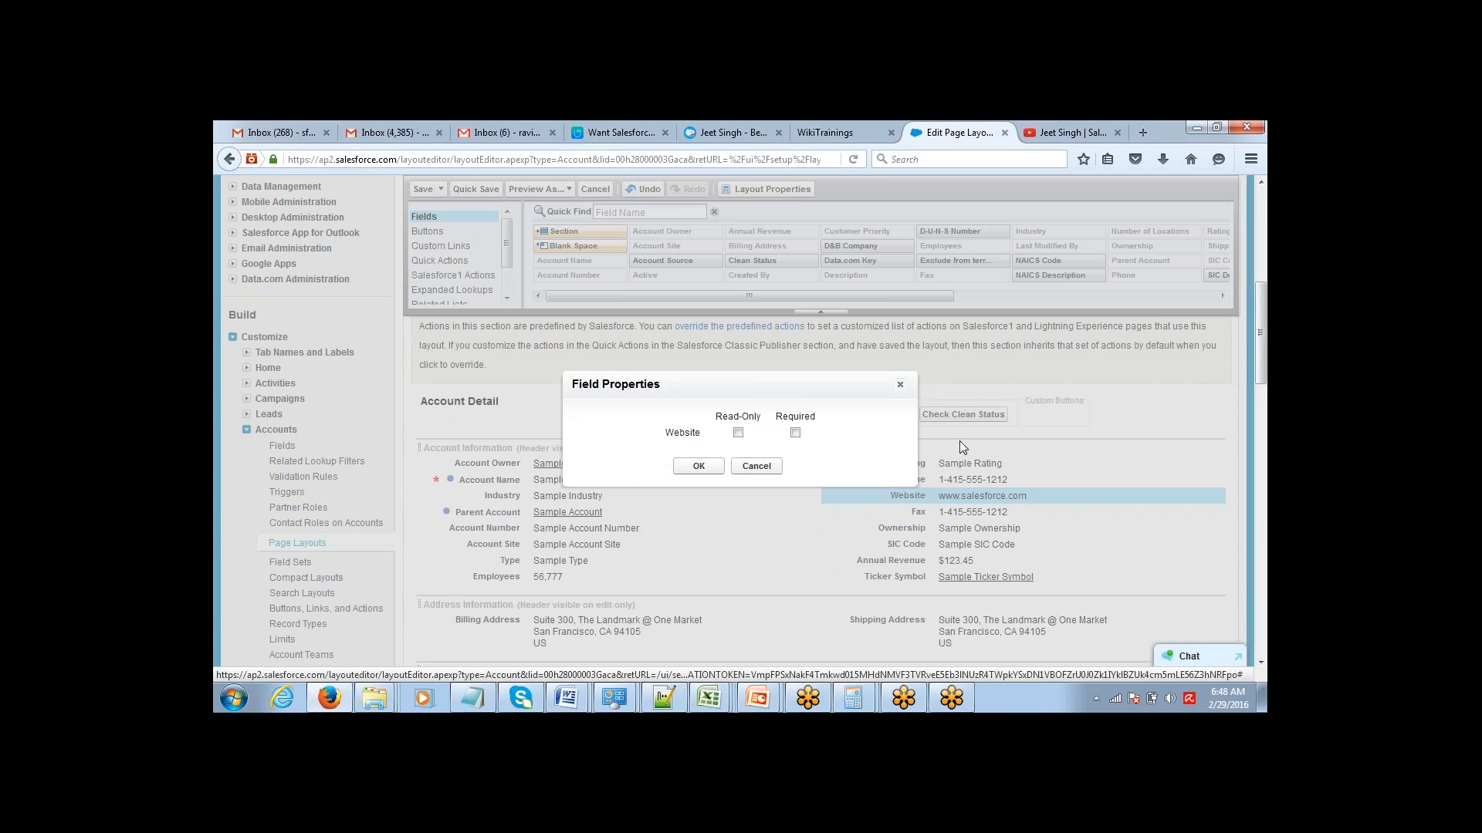
{"action": "left_click", "coordinate": [900, 385]}
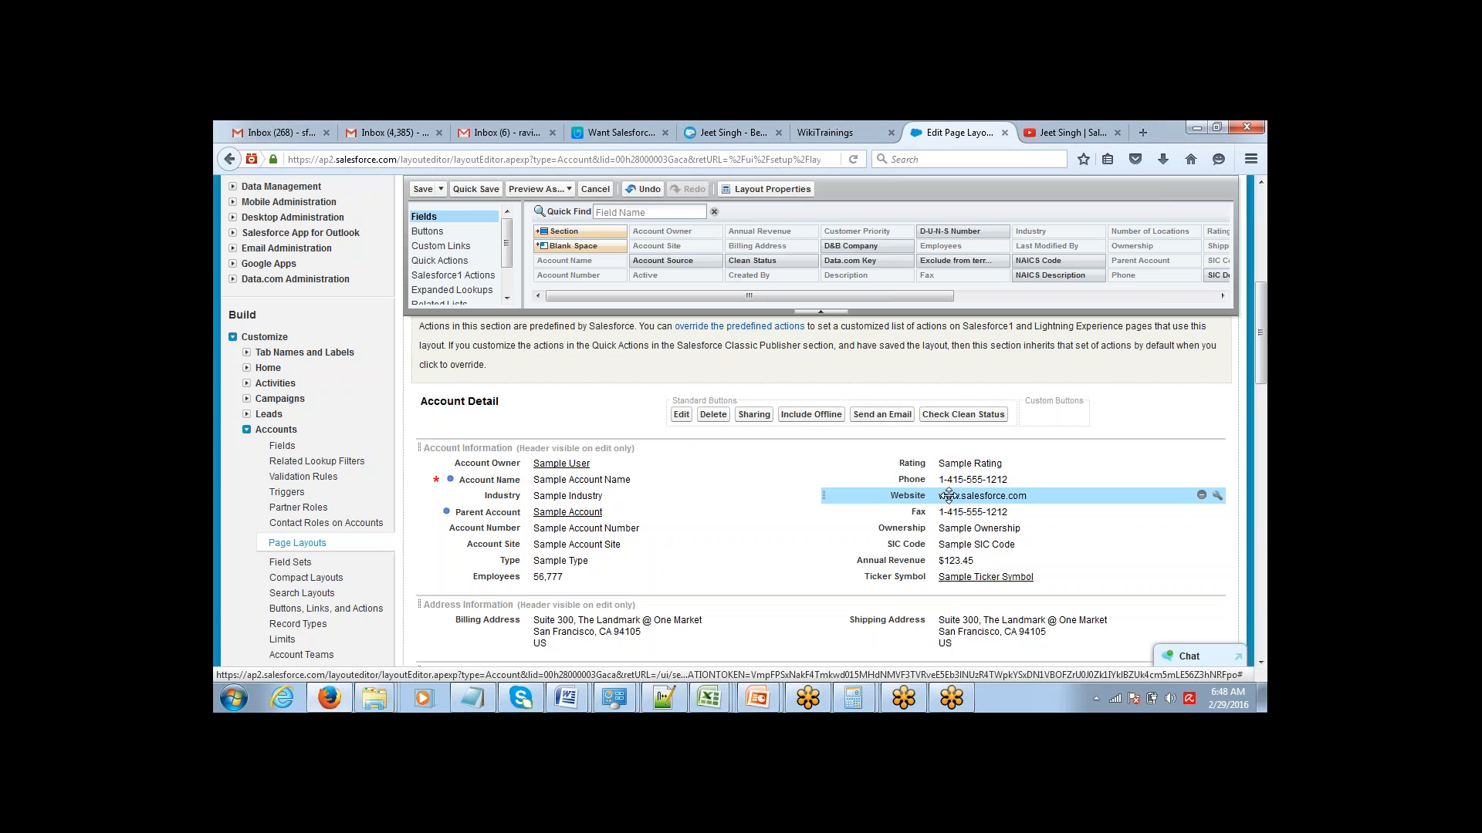
Try the Required and Read-Only options in Website's field properties, and close them without applying.
{"action": "left_click", "coordinate": [1217, 498]}
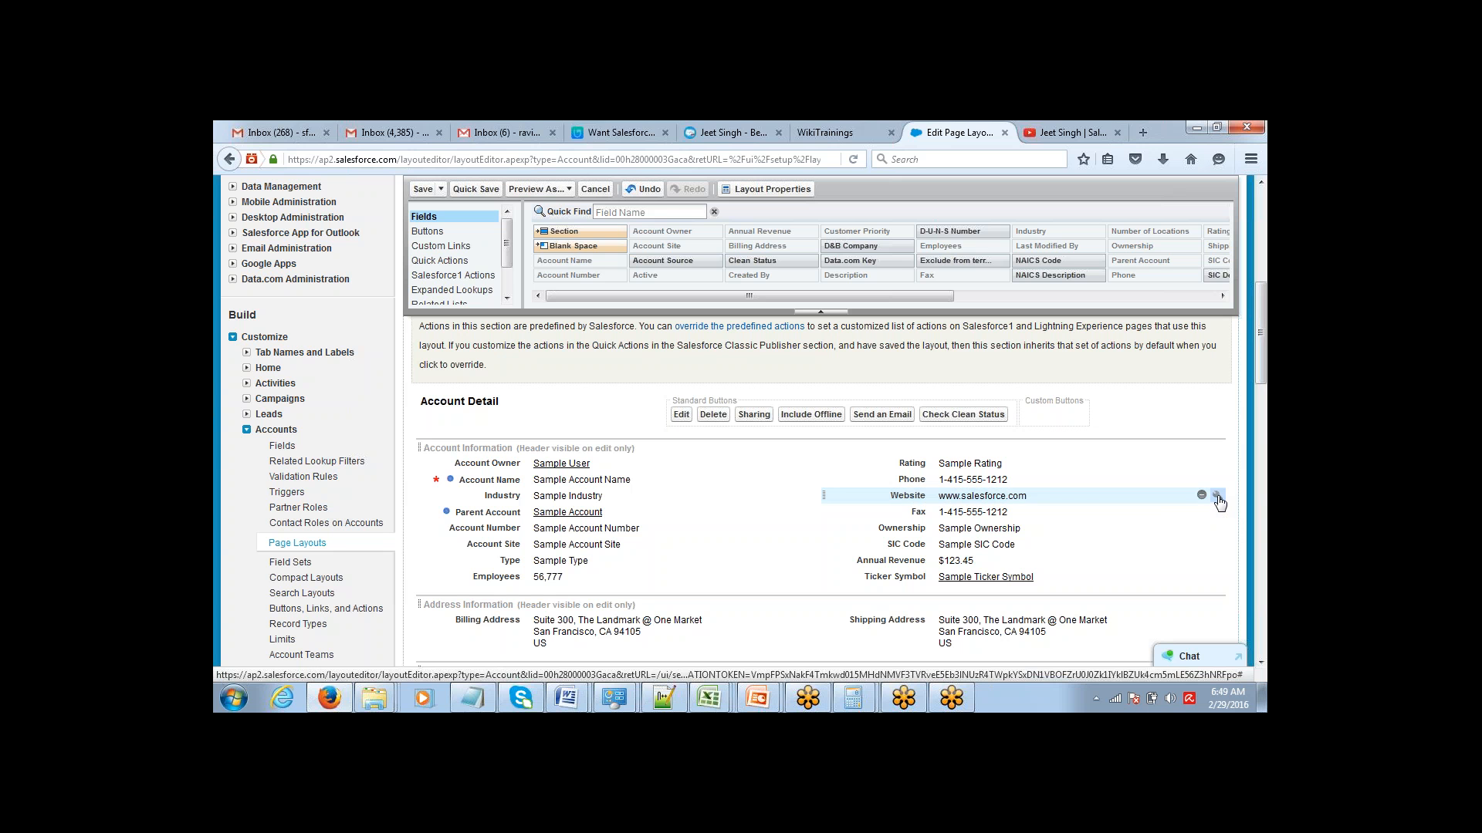
{"action": "left_click", "coordinate": [1218, 498]}
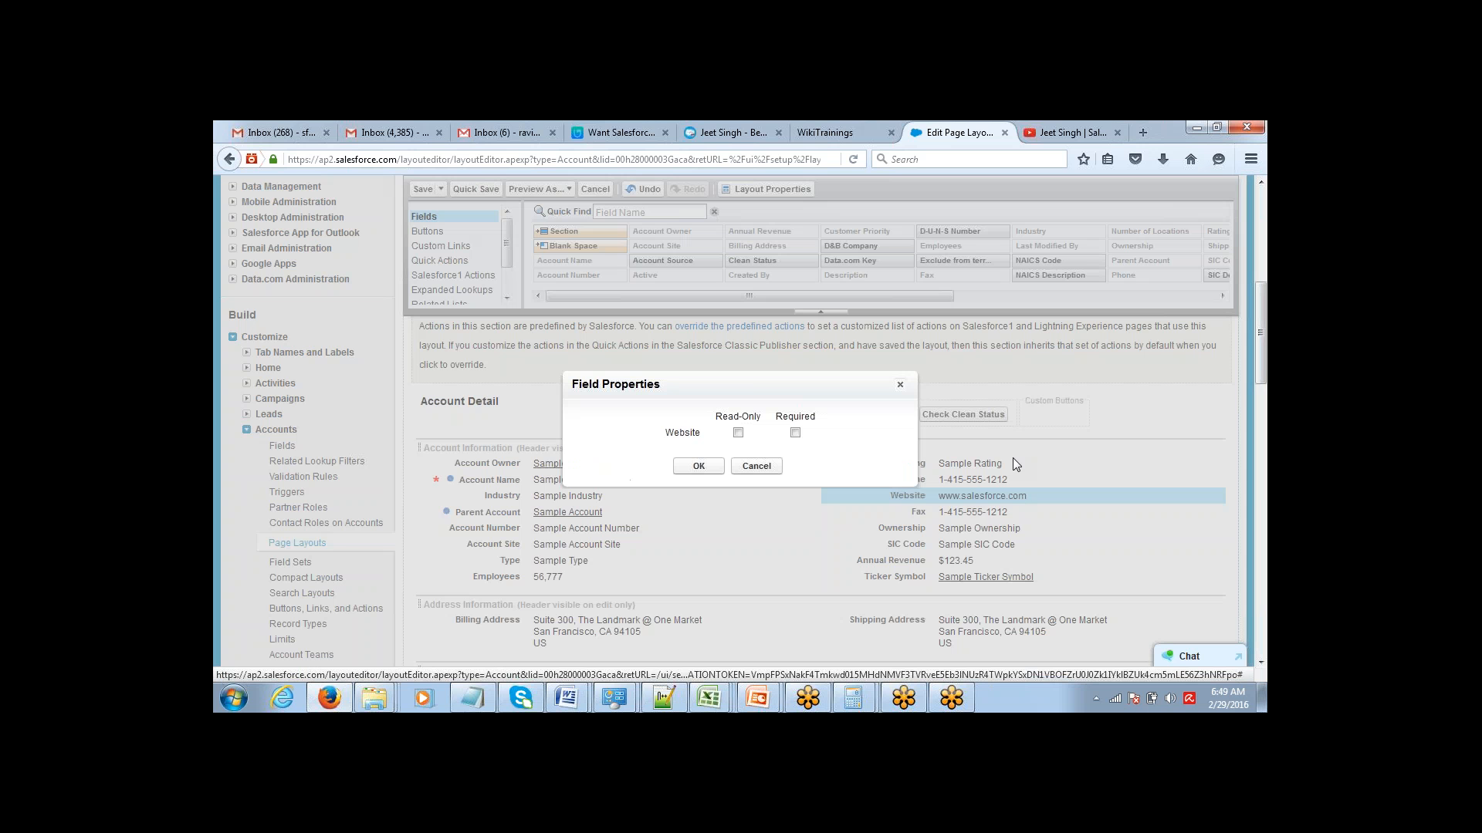
{"action": "left_click", "coordinate": [795, 433]}
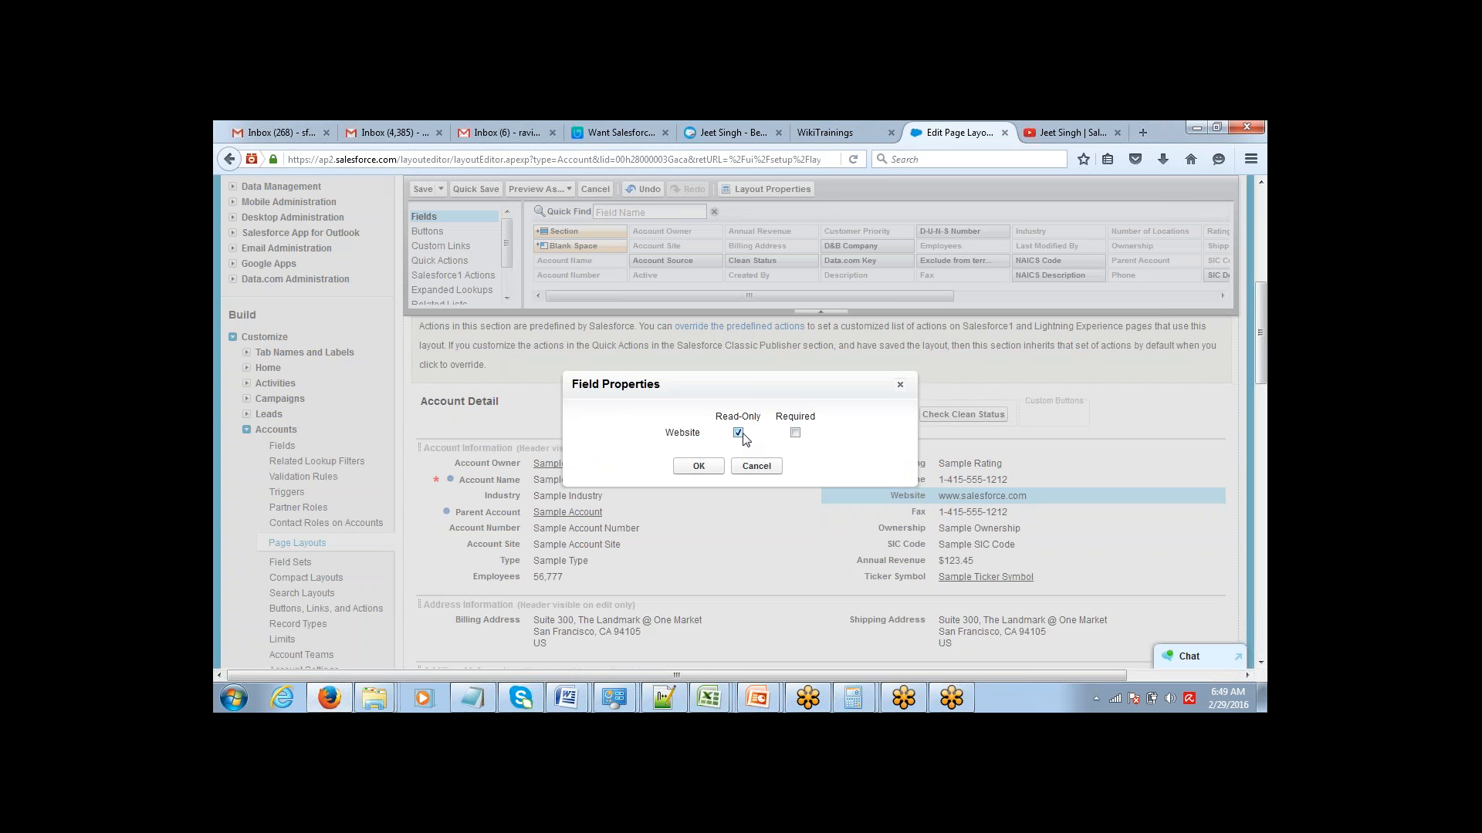
{"action": "left_click", "coordinate": [795, 433]}
{"action": "left_click", "coordinate": [900, 385]}
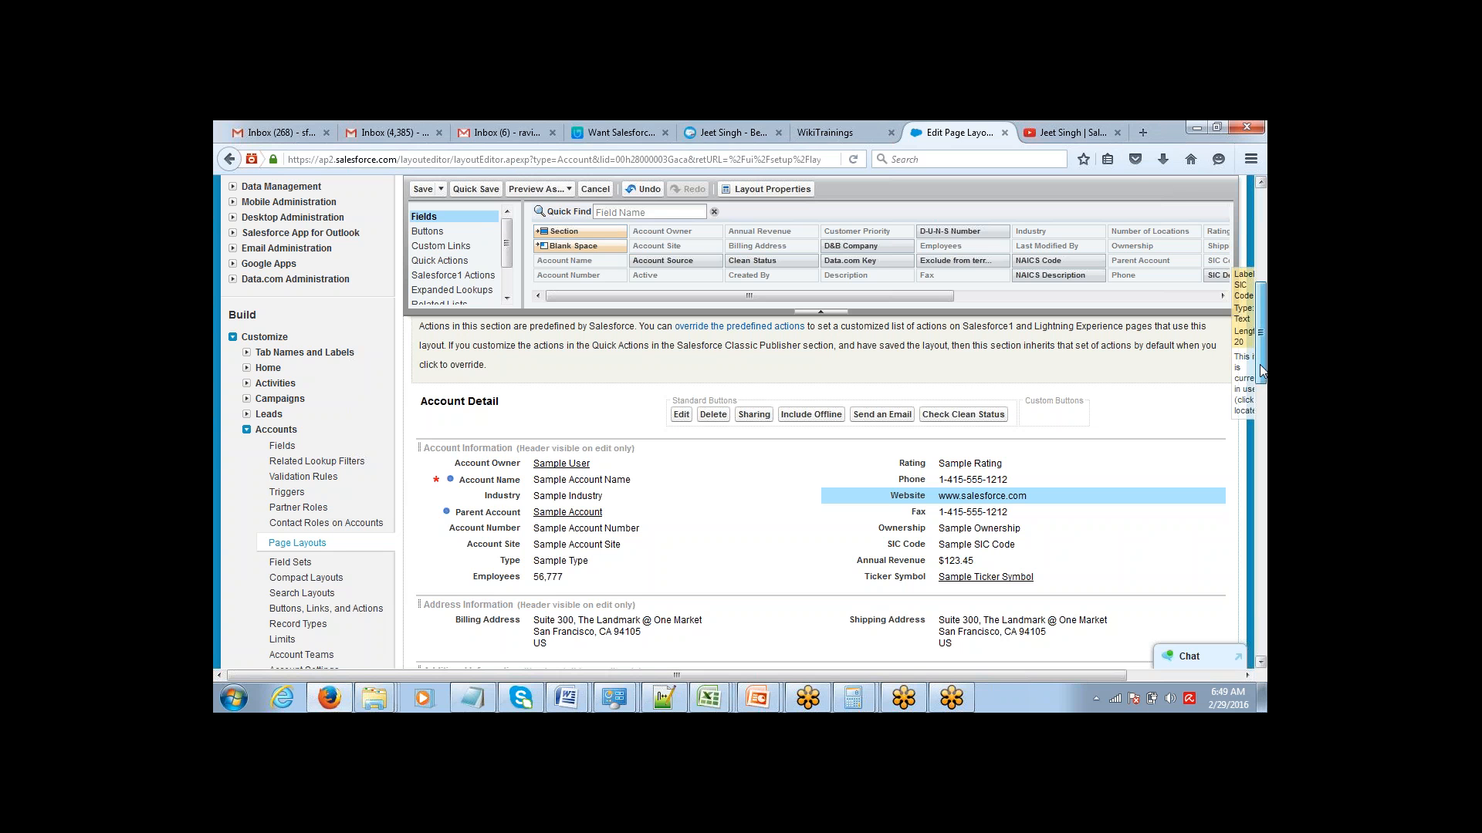
Open Accounts in a separate browser tab, start a new account and examine the Account Name field's required marking.
{"action": "left_click_drag", "start_coordinate": [1262, 373], "coordinate": [1262, 280]}
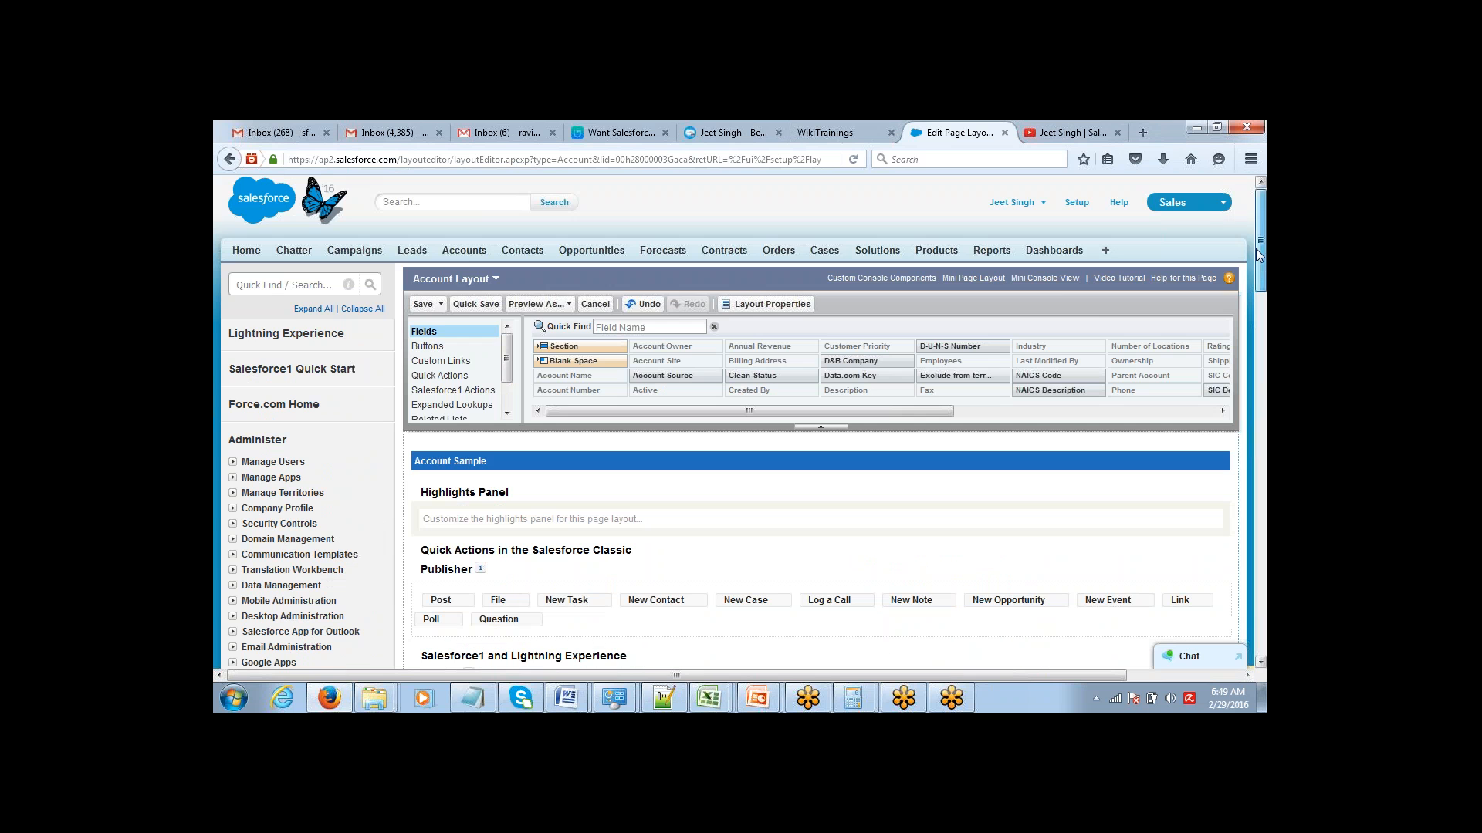
{"action": "middle_click", "coordinate": [467, 252]}
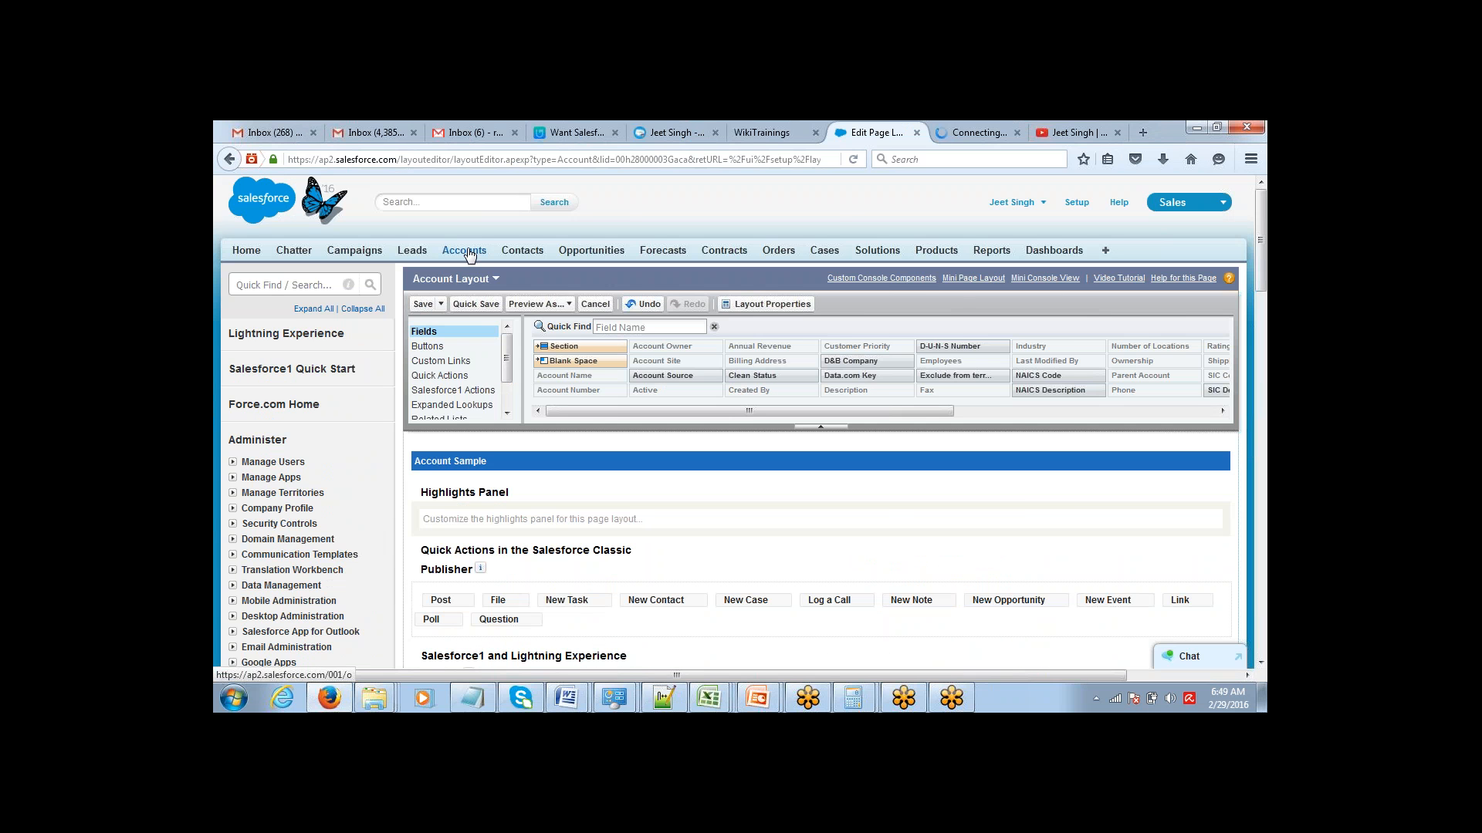
{"action": "left_click", "coordinate": [958, 133]}
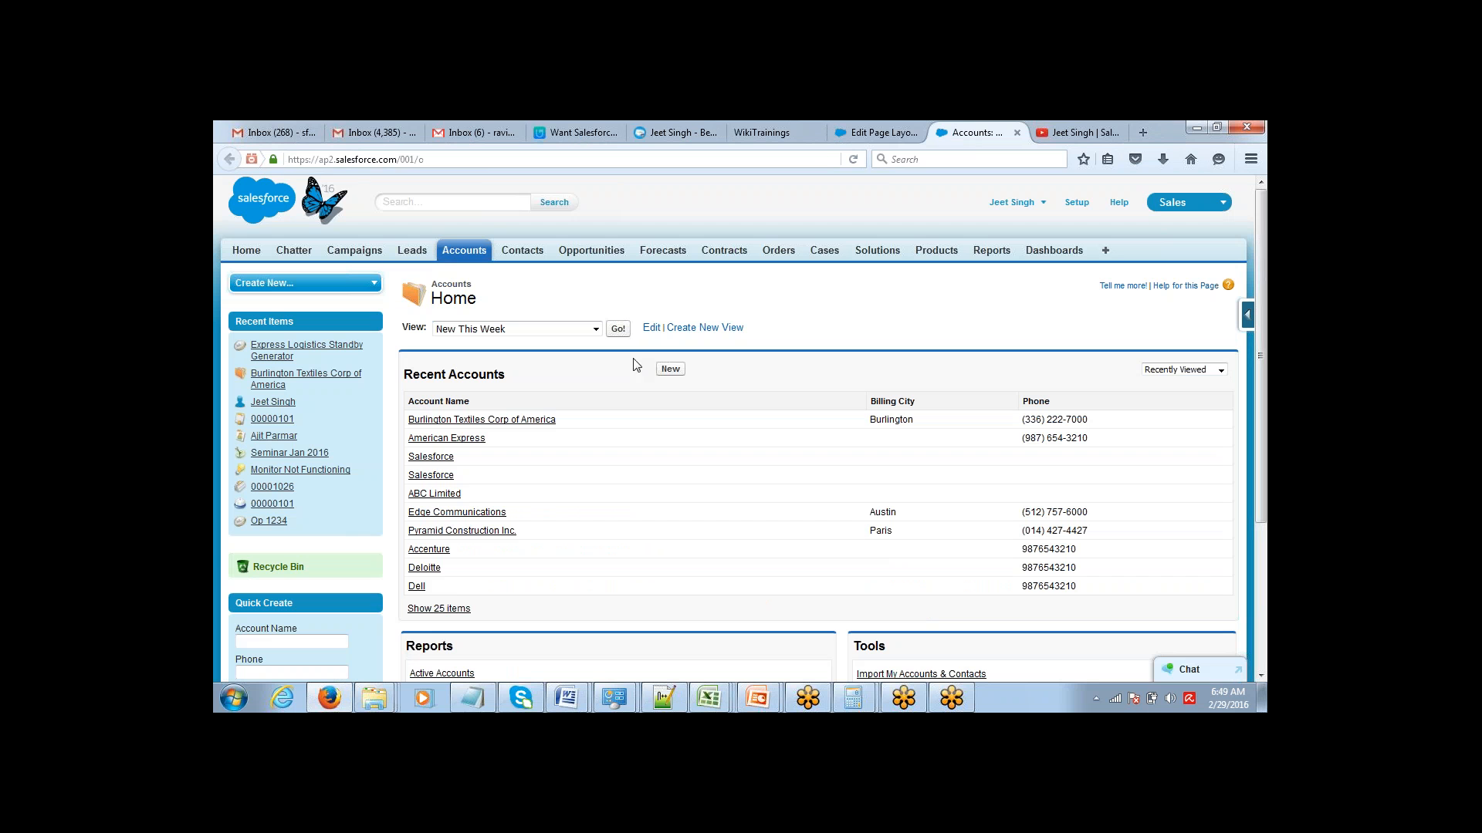
{"action": "left_click", "coordinate": [670, 369]}
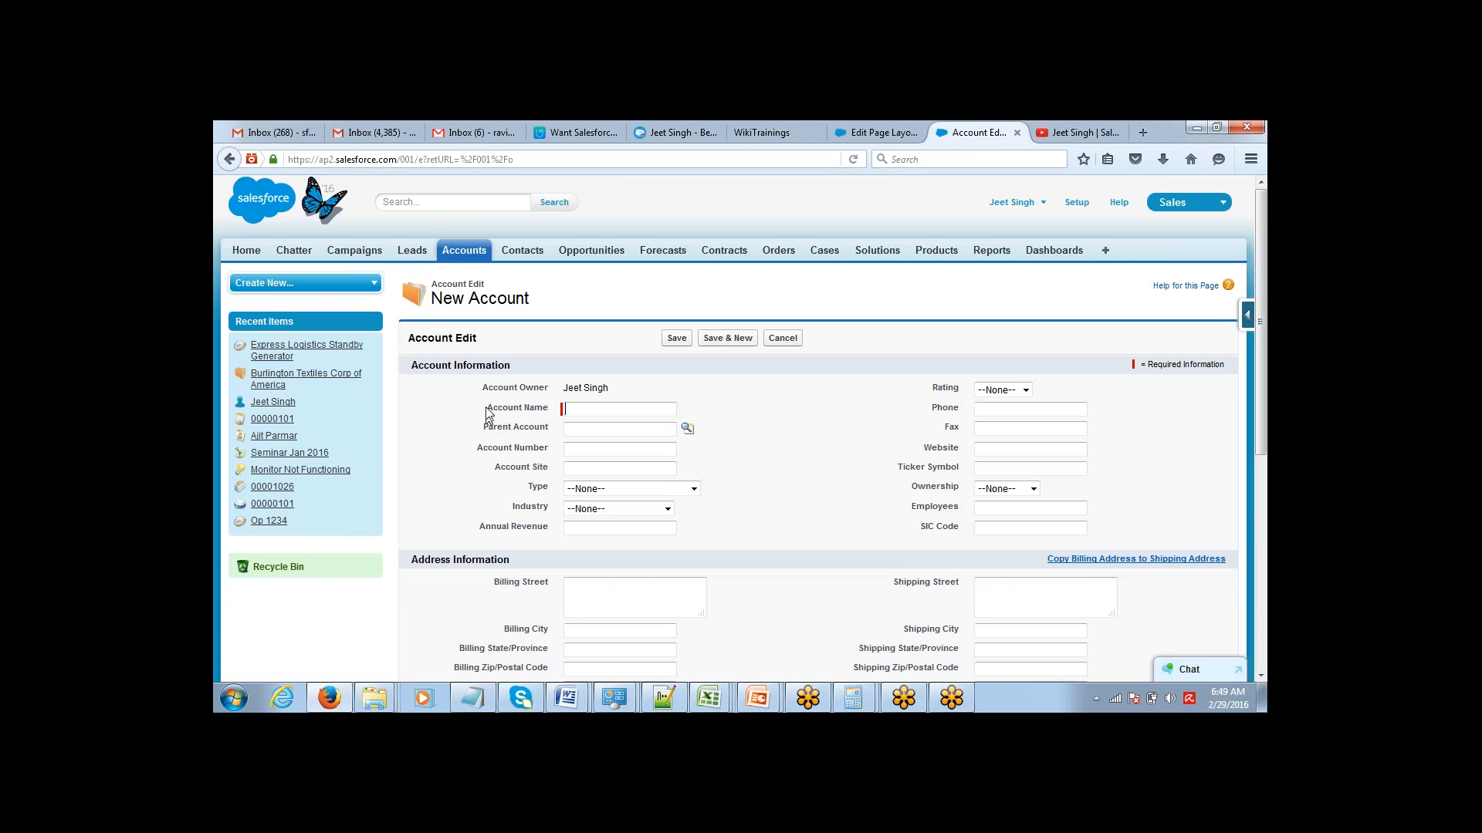
{"action": "left_click_drag", "start_coordinate": [487, 409], "coordinate": [551, 415]}
Return to the Account Layout editor and make the Website field in Account Information required.
{"action": "left_click", "coordinate": [884, 126]}
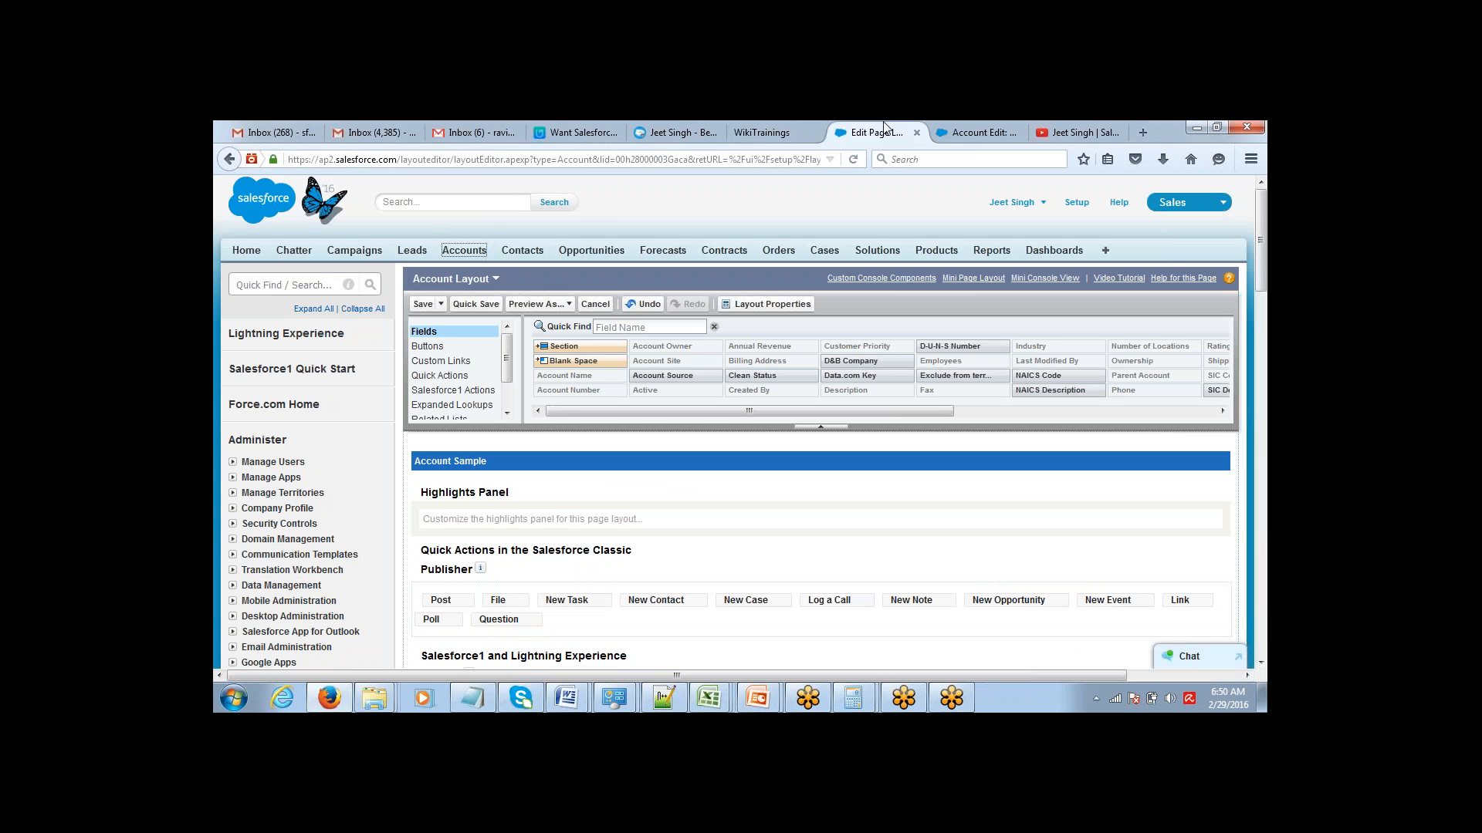
{"action": "left_click_drag", "start_coordinate": [1263, 239], "coordinate": [1260, 342]}
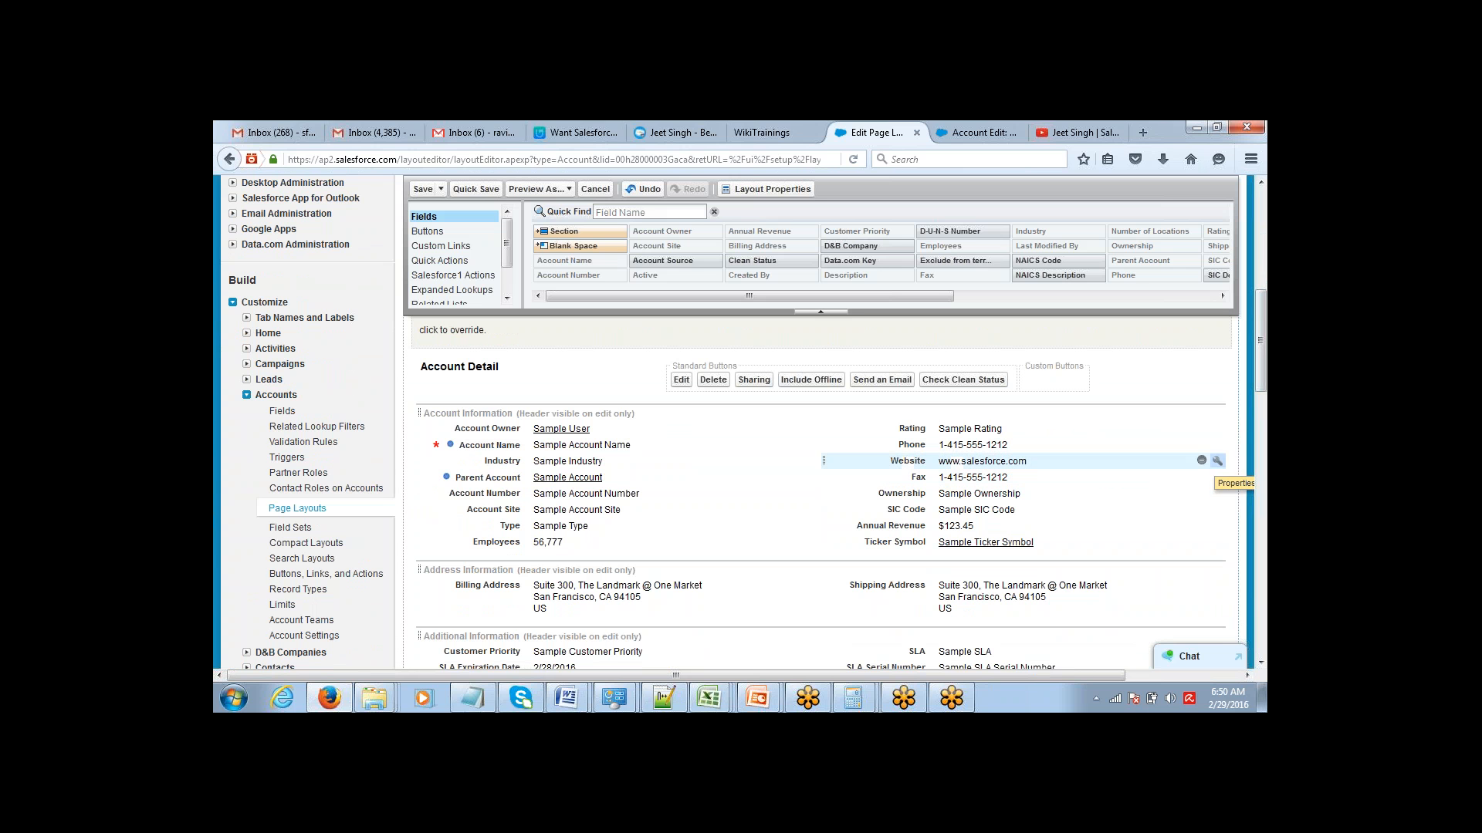
{"action": "left_click", "coordinate": [1217, 460]}
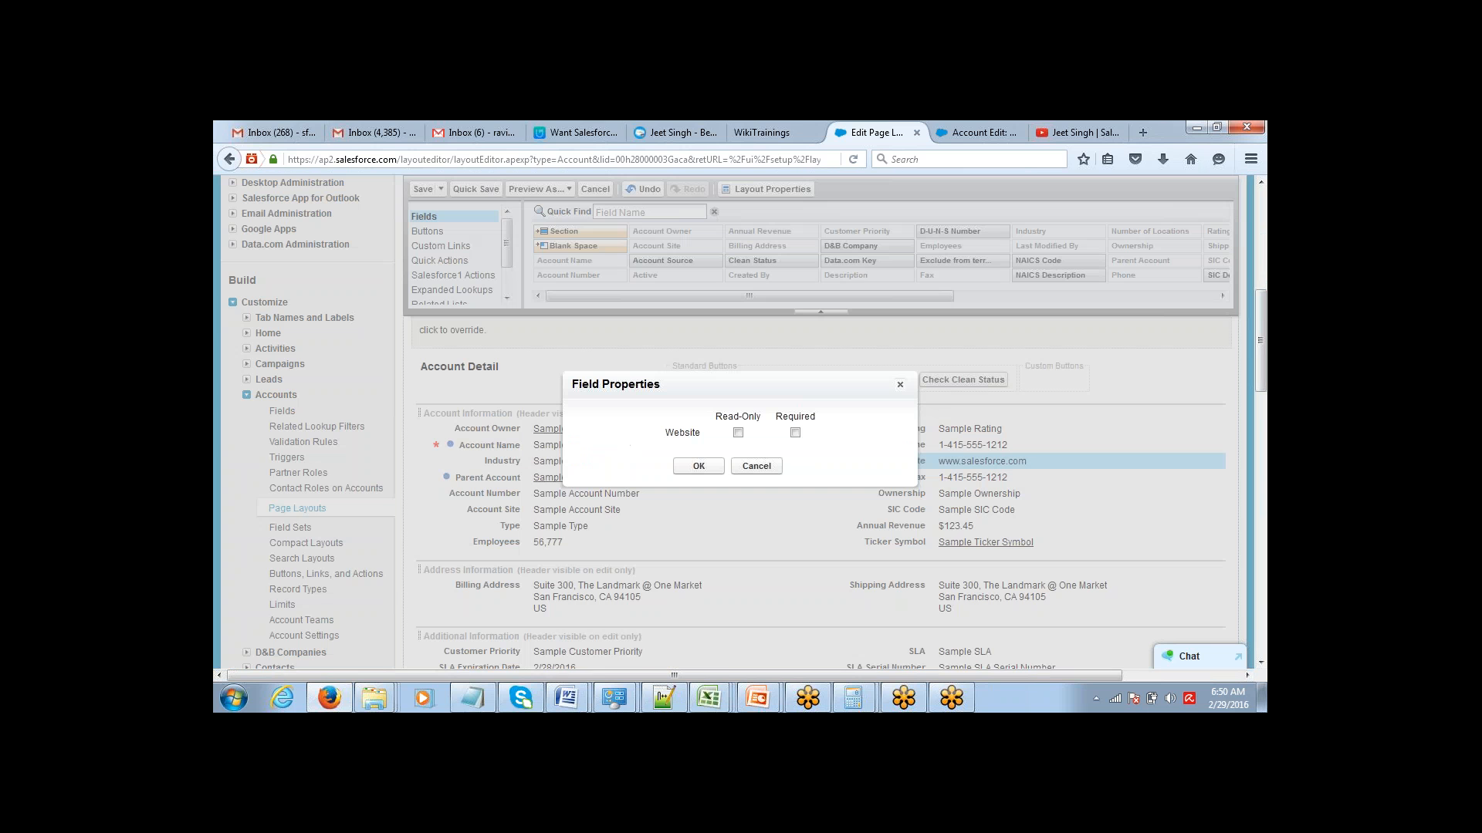
{"action": "left_click", "coordinate": [795, 432]}
{"action": "left_click", "coordinate": [699, 467]}
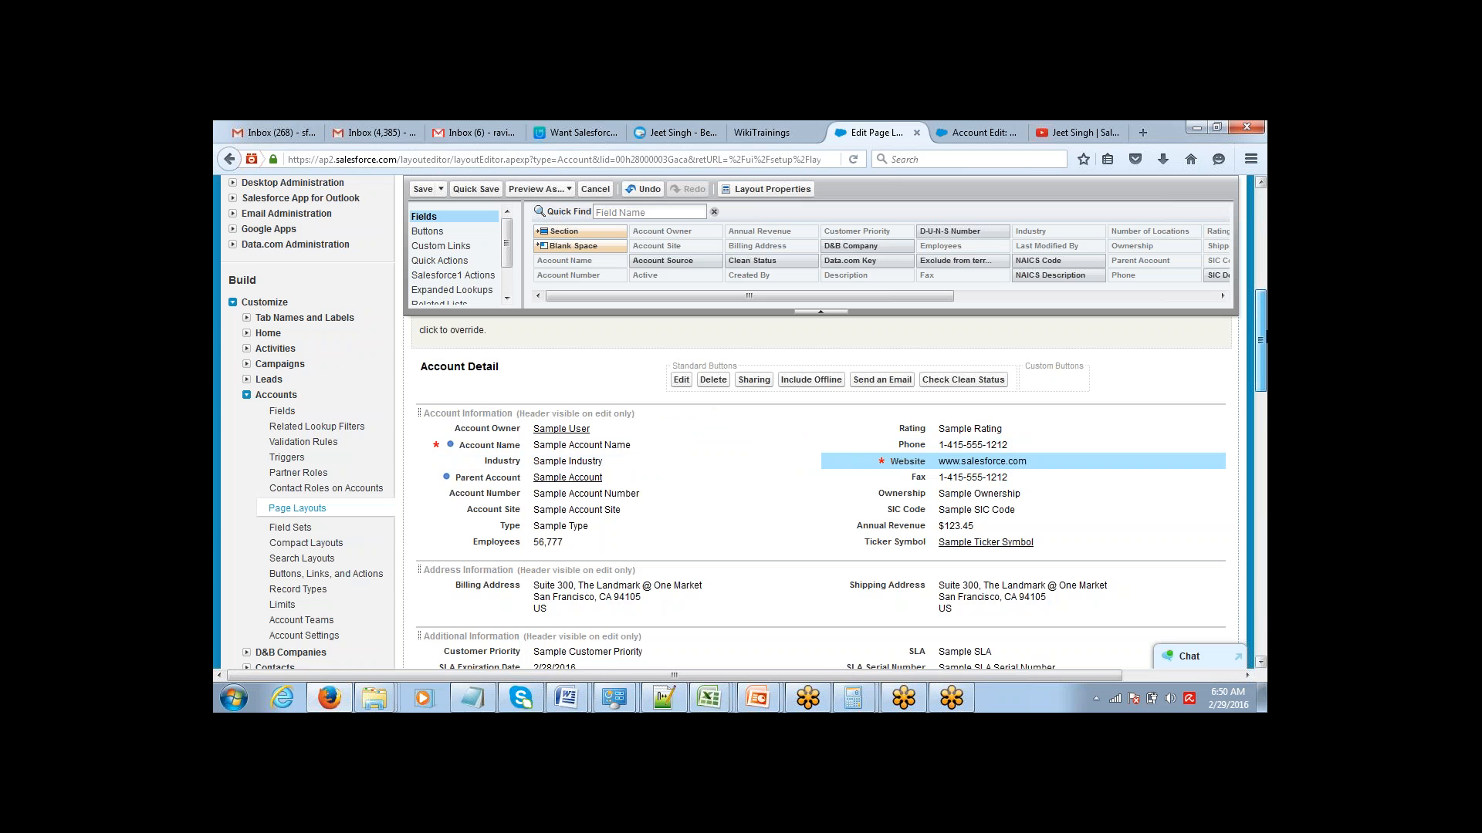
Save the Account Layout, overwriting users' personal related list customizations, and reopen it for editing.
{"action": "scroll", "coordinate": [741, 420], "scroll_direction": "up", "scroll_amount": 5}
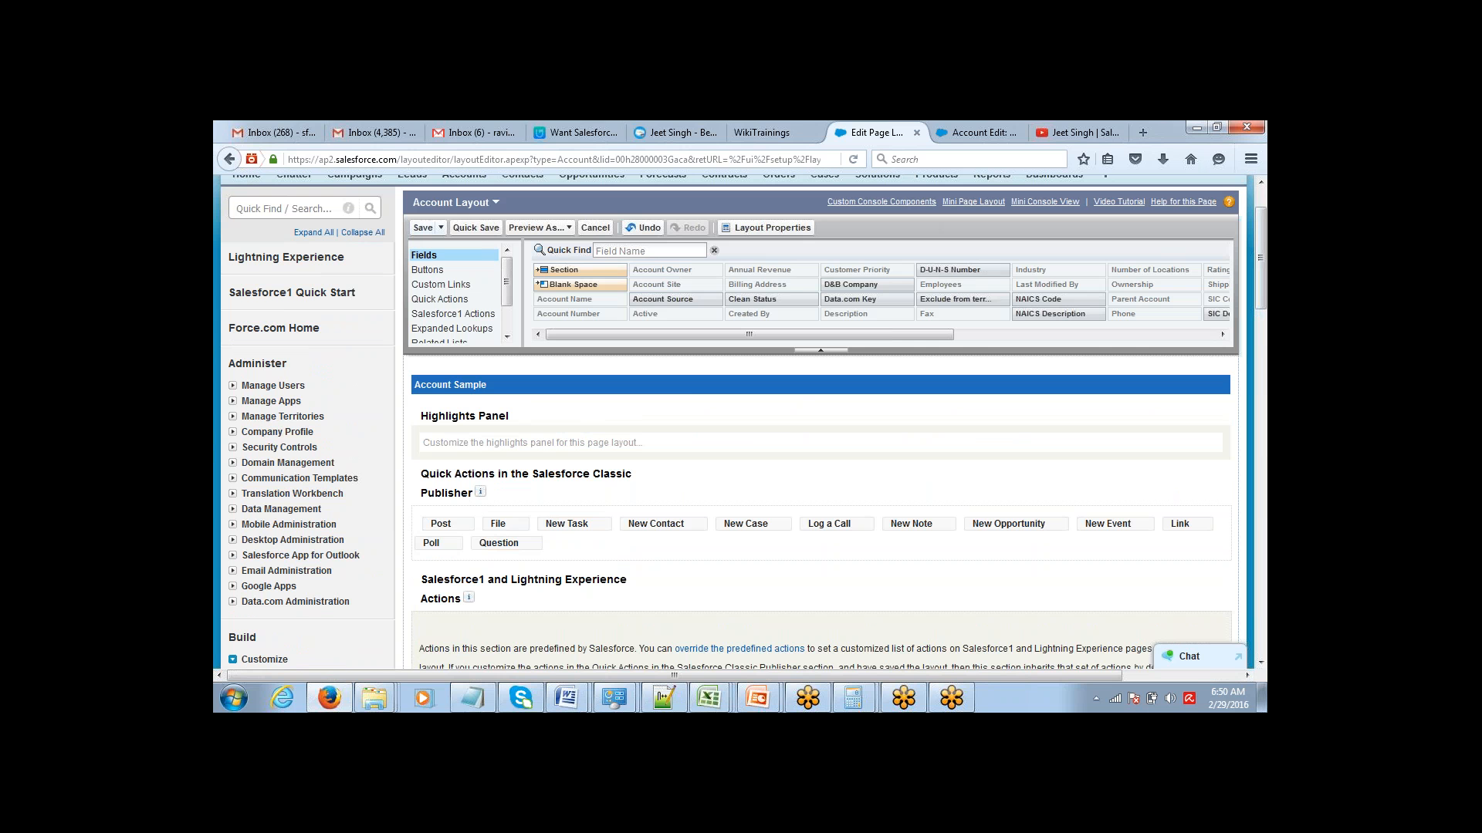
{"action": "left_click", "coordinate": [422, 230]}
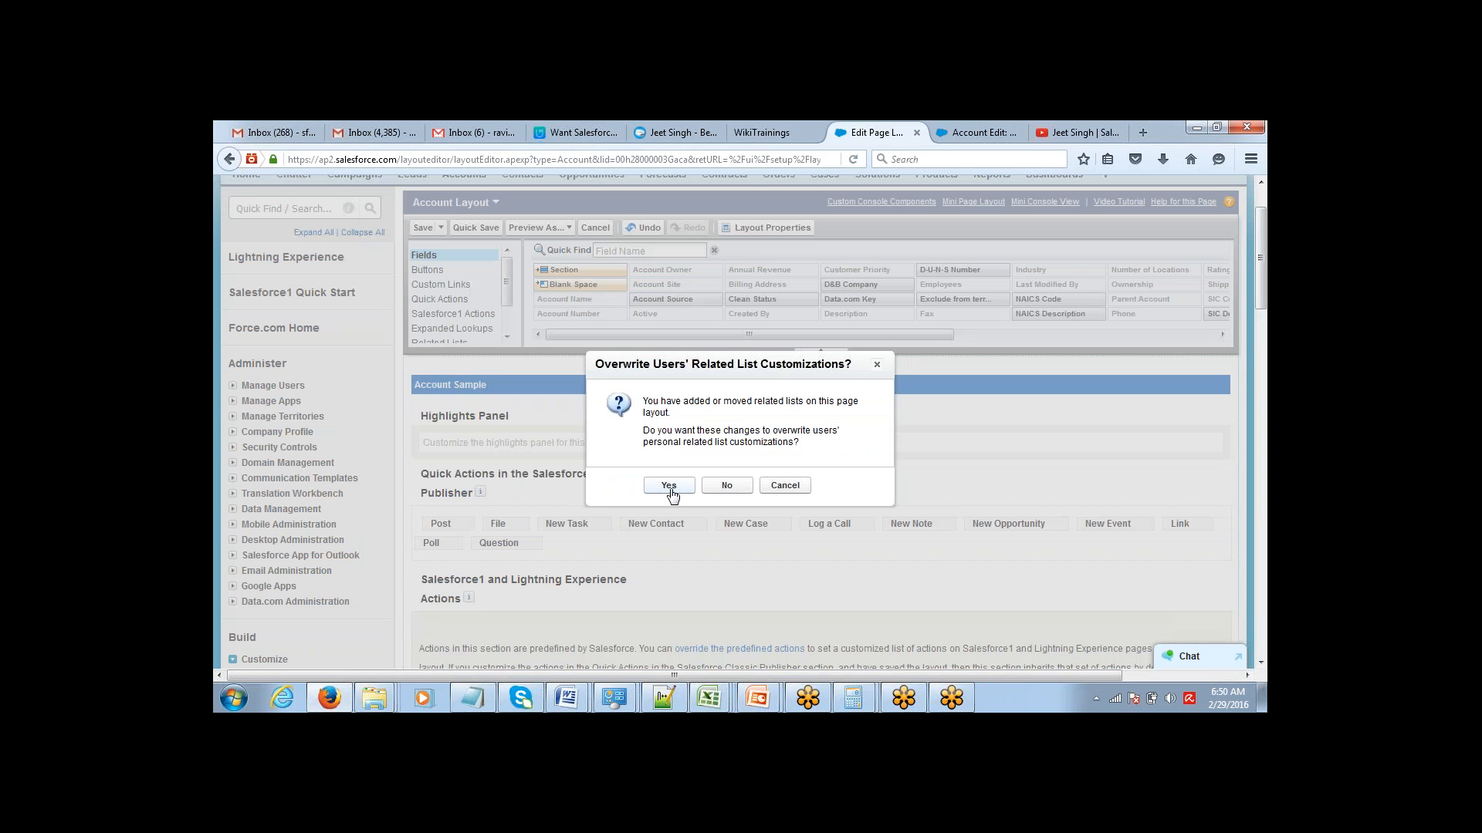
{"action": "left_click", "coordinate": [669, 486]}
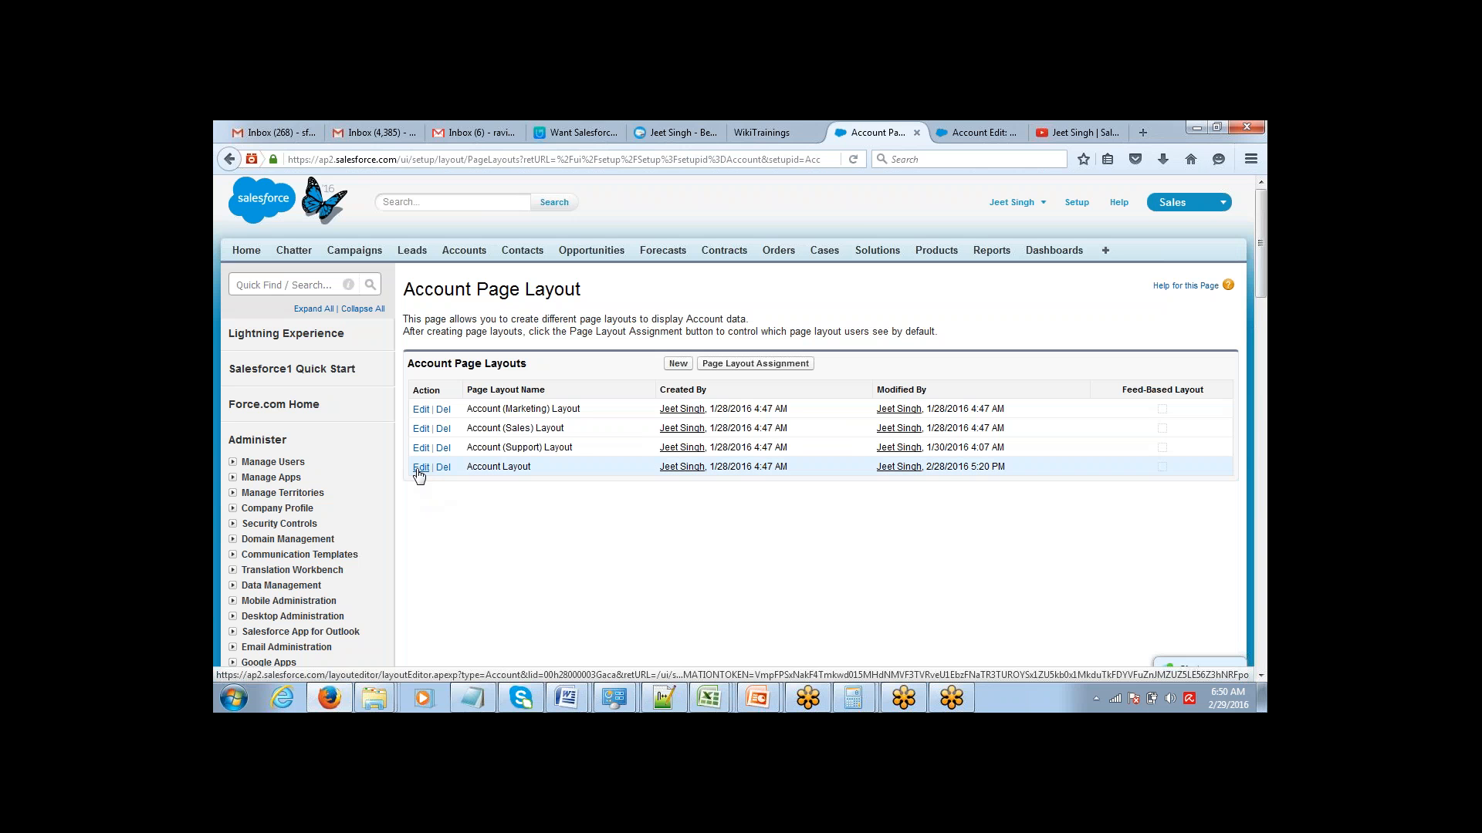
{"action": "left_click", "coordinate": [420, 468]}
Reload the New Account form and check the field order and the Website field's required marking.
{"action": "left_click", "coordinate": [980, 132]}
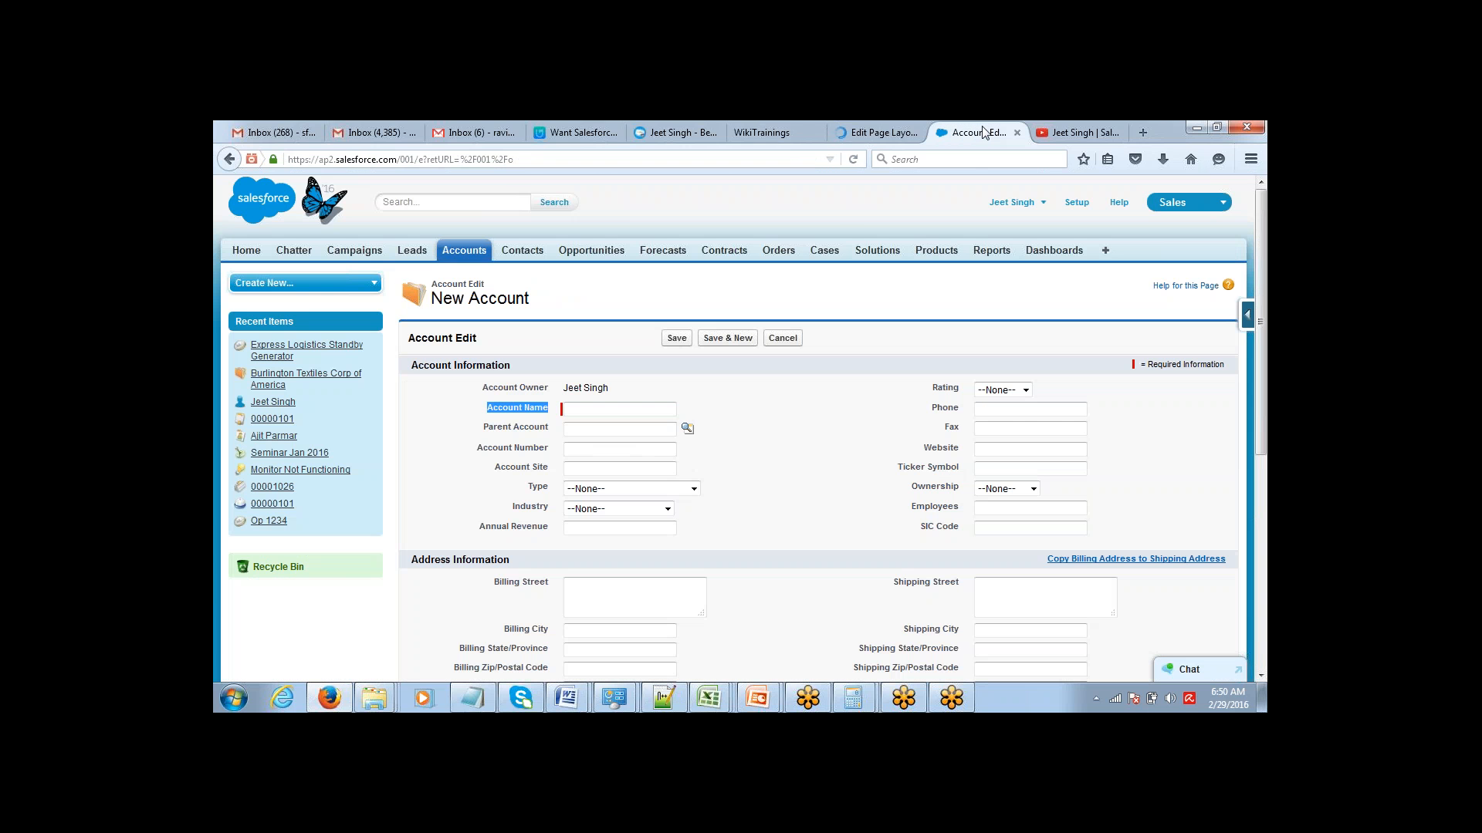
{"action": "left_click", "coordinate": [855, 160]}
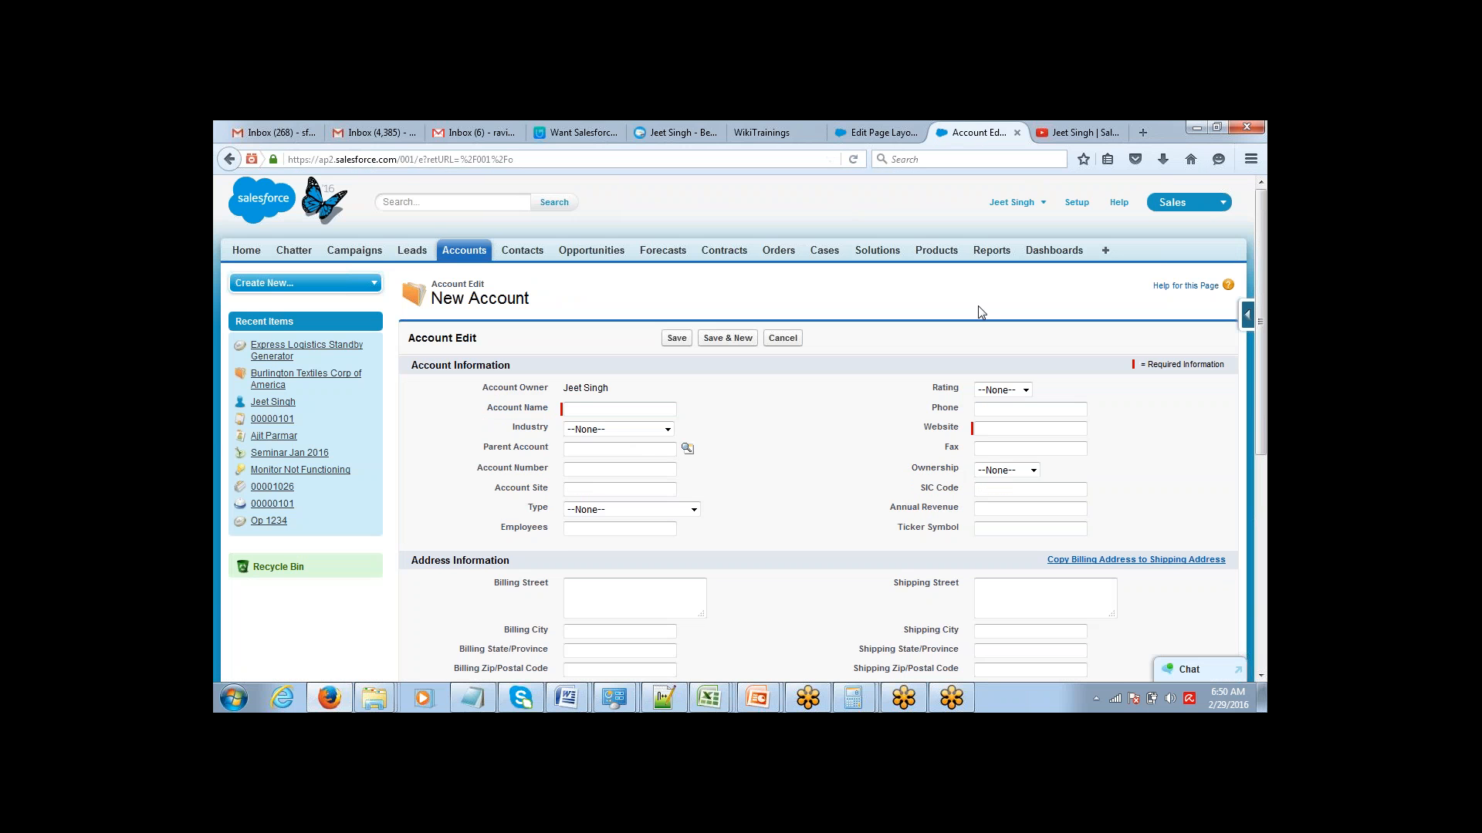
{"action": "left_click_drag", "start_coordinate": [925, 428], "coordinate": [959, 430]}
{"action": "left_click", "coordinate": [958, 429]}
Switch to Notepad and add the line "Making Field Required while creating it" below the five-point list.
{"action": "left_click", "coordinate": [472, 699]}
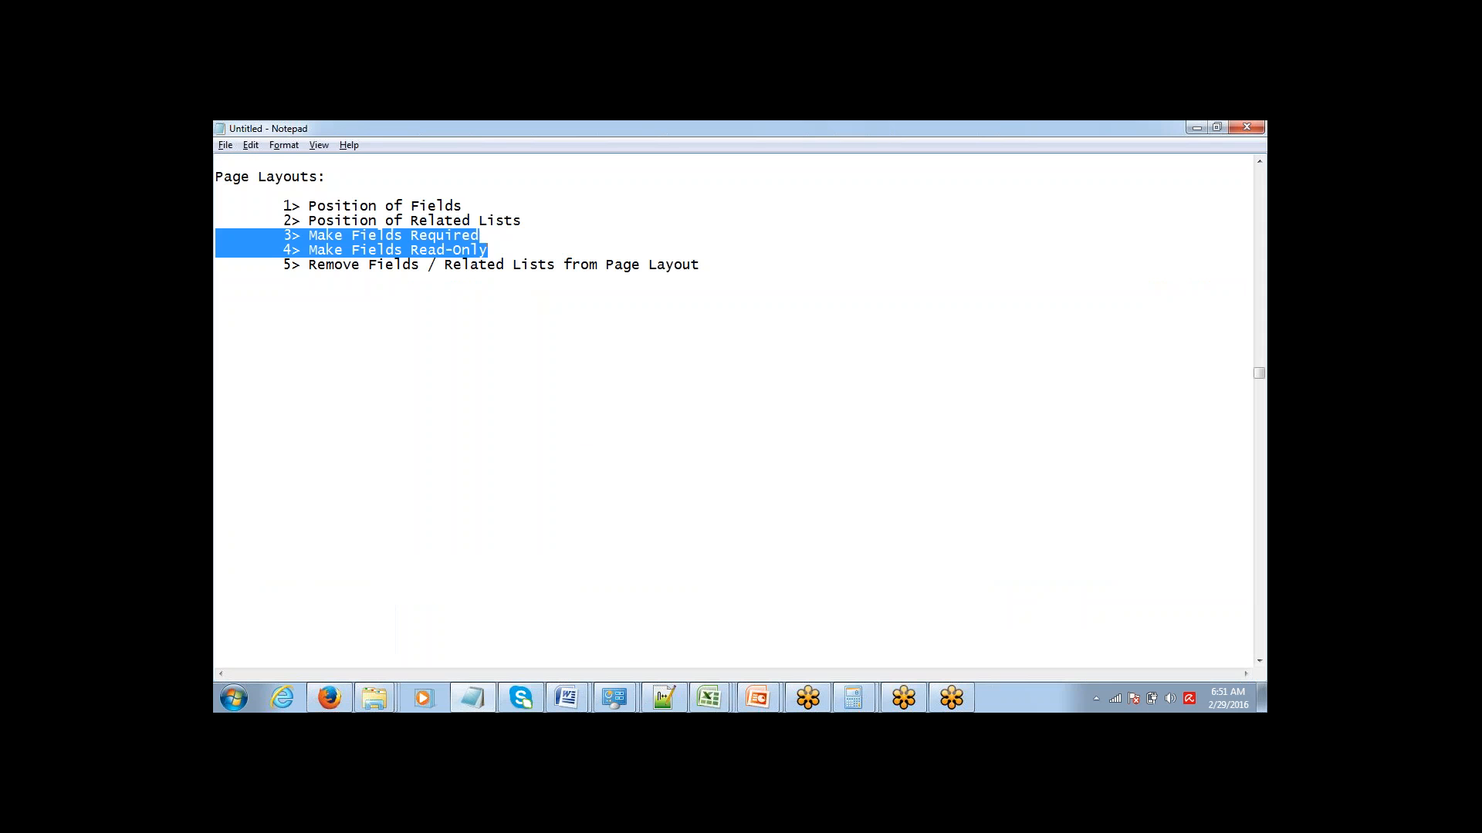
{"action": "left_click", "coordinate": [556, 243]}
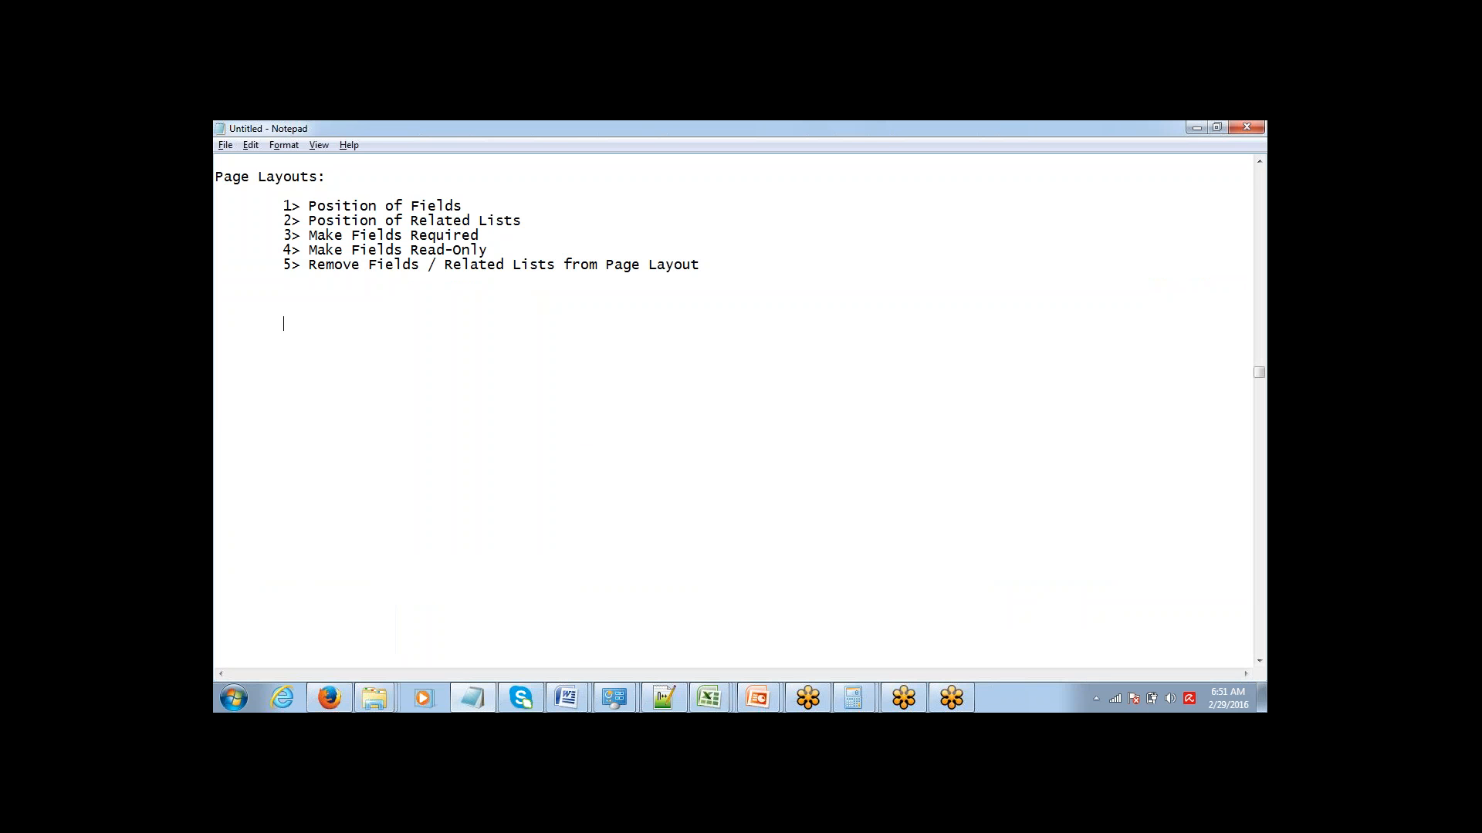
{"action": "type", "text": "MAking Field Required"}
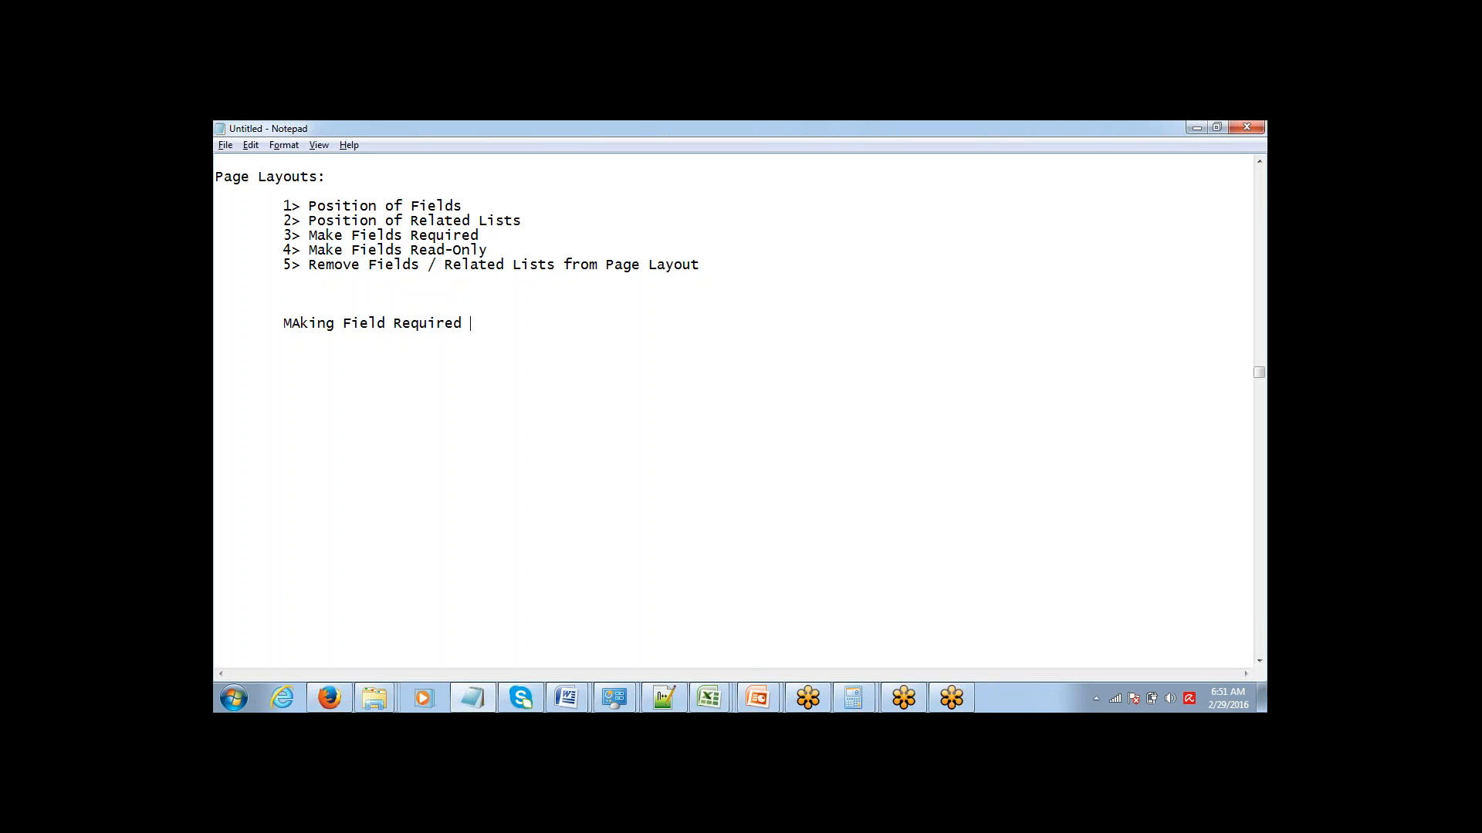
{"action": "key", "text": "shift+Right"}
{"action": "type", "text": "a"}
{"action": "key", "text": "End"}
{"action": "type", "text": "whil"}
{"action": "key", "text": "BackSpace"}
{"action": "type", "text": "le creating "}
{"action": "type", "text": "it"}
Add the line "Making Field Required at Page Layout" directly under the line about requiring a field at creation.
{"action": "type", "text": "king Field "}
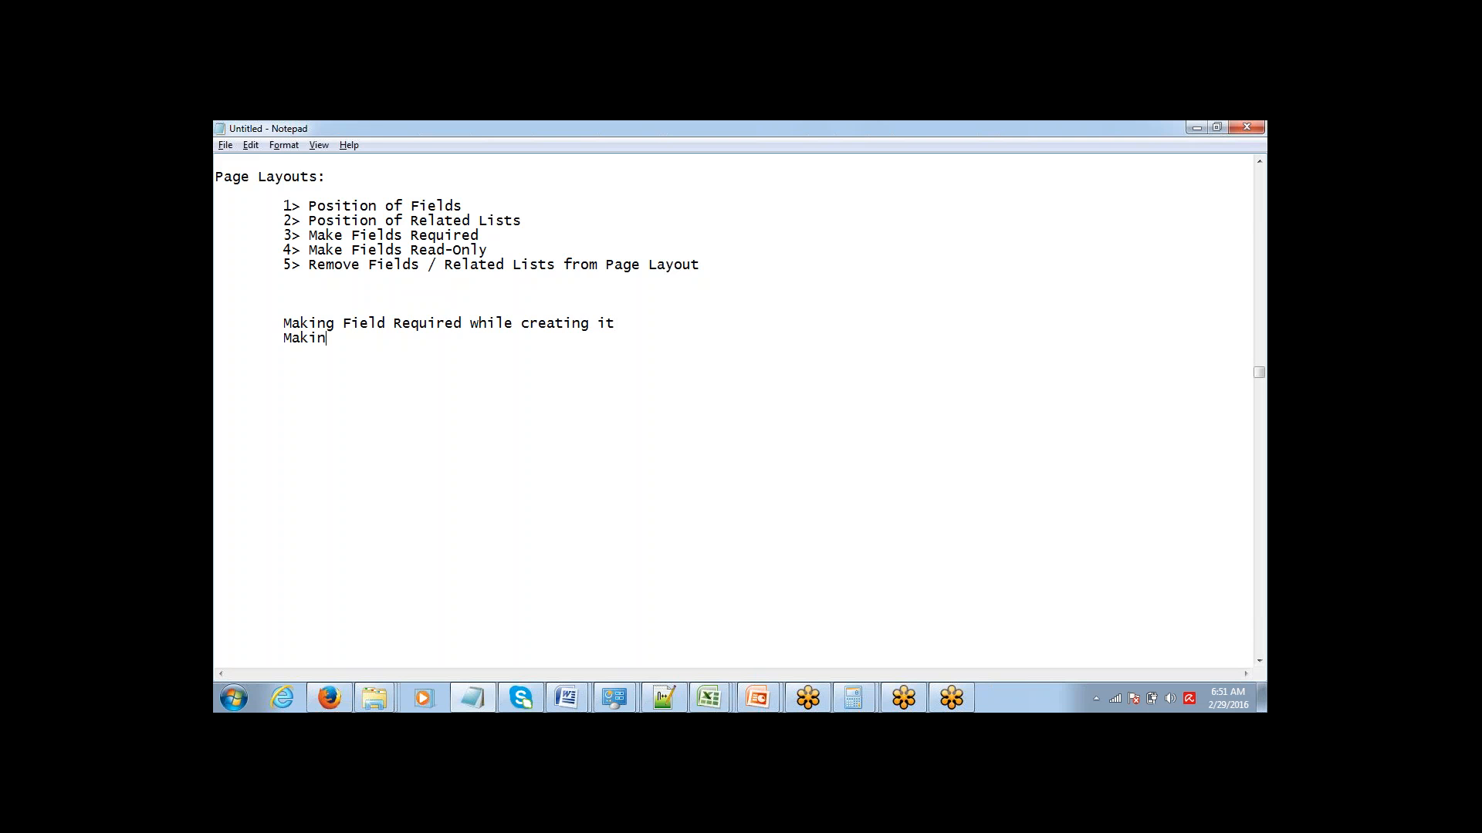
{"action": "type", "text": "Required at Pag"}
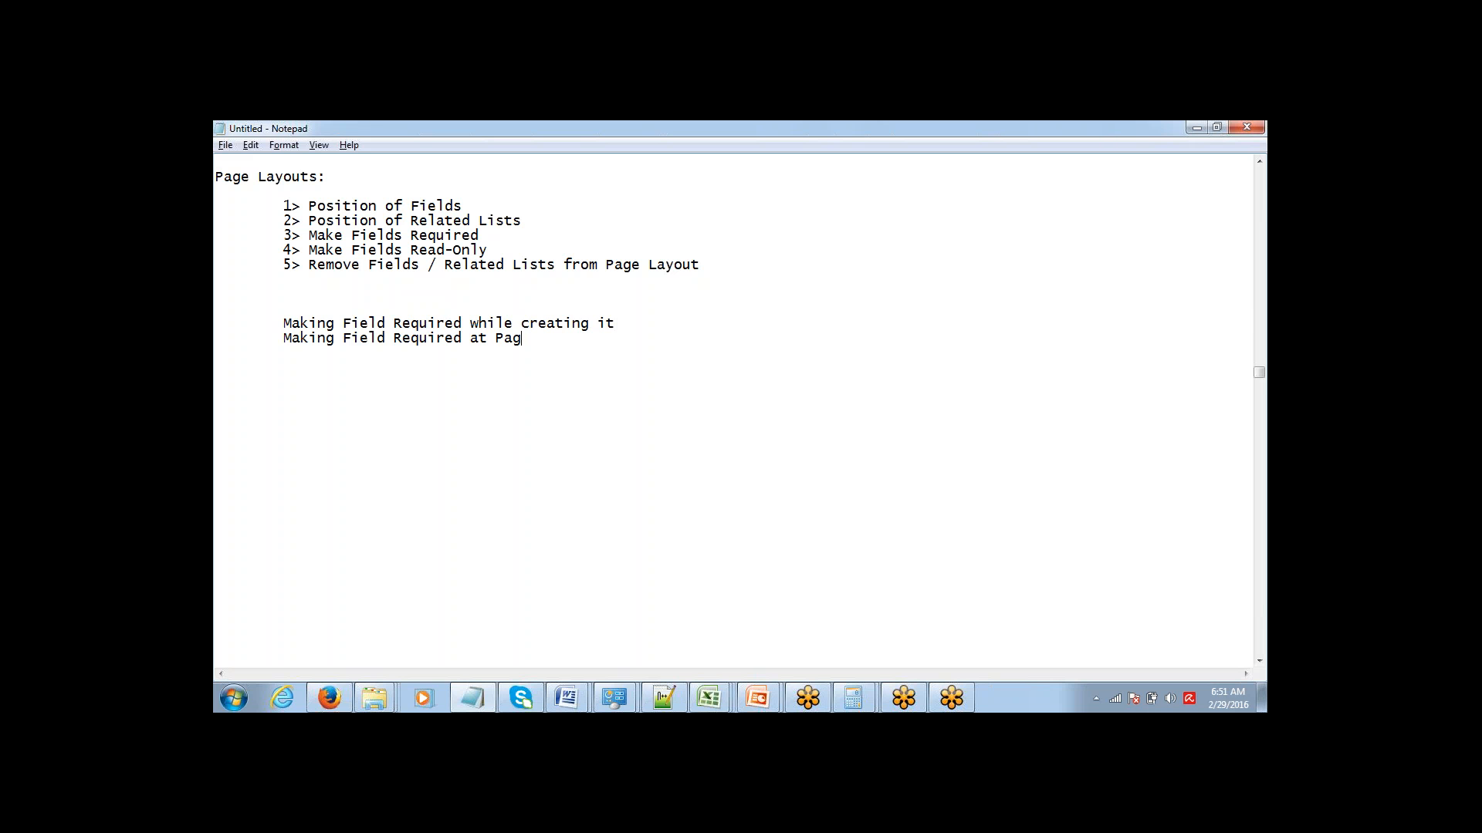
{"action": "type", "text": "e Layout"}
Highlight the note line about making a field required while creating it.
{"action": "key", "text": "Up"}
{"action": "key", "text": "End"}
{"action": "key", "text": "shift+Left"}
{"action": "key", "text": "shift+Left"}
{"action": "key", "text": "shift+Left"}
{"action": "key", "text": "shift+Left"}
{"action": "key", "text": "shift+Left"}
{"action": "key", "text": "shift+Left"}
{"action": "key", "text": "shift+Left"}
{"action": "key", "text": "shift+Left"}
{"action": "key", "text": "shift+Left"}
{"action": "key", "text": "shift+Left"}
{"action": "key", "text": "shift+Left"}
{"action": "key", "text": "shift+Left"}
{"action": "key", "text": "shift+Left"}
{"action": "key", "text": "shift+Left"}
{"action": "key", "text": "shift+Left"}
{"action": "key", "text": "shift+Left"}
{"action": "key", "text": "shift+Left"}
{"action": "key", "text": "shift+Left"}
{"action": "key", "text": "shift+Left"}
{"action": "key", "text": "shift+Left"}
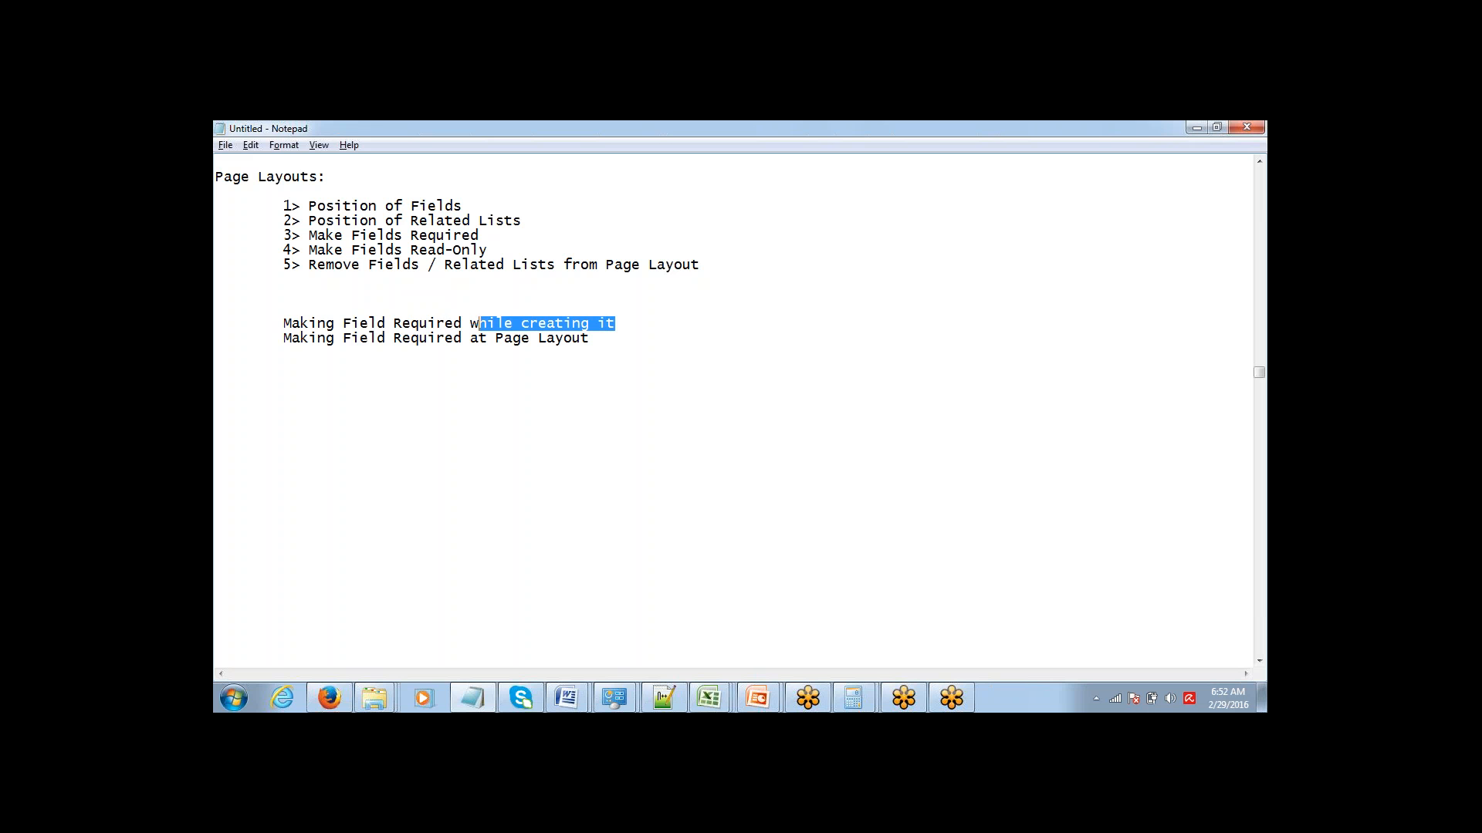
{"action": "key", "text": "shift+Left"}
{"action": "key", "text": "shift+Left"}
{"action": "key", "text": "shift+Left"}
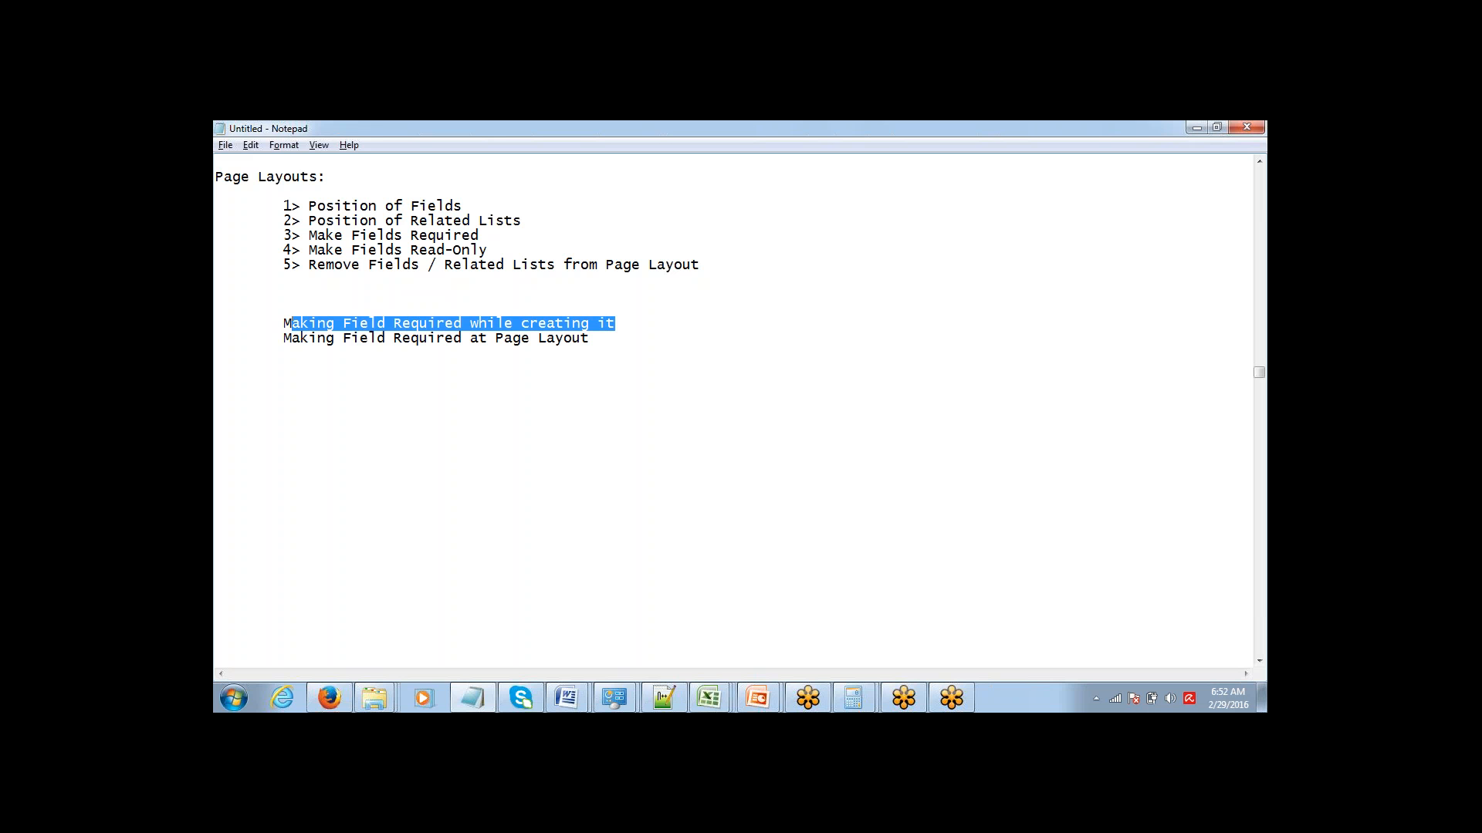
{"action": "key", "text": "Down"}
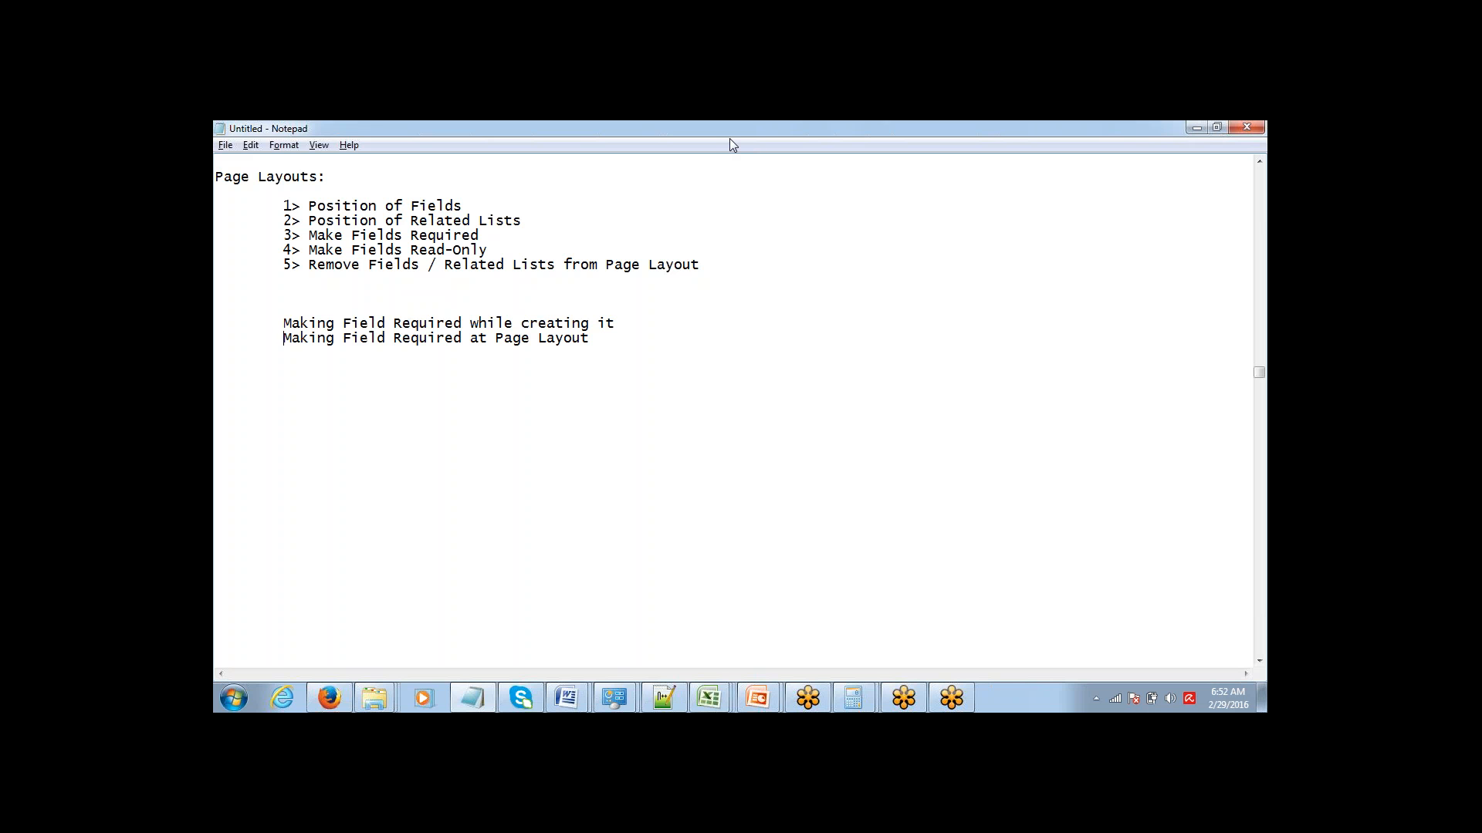
Append "- Universally Required" to the line "Making Field Required while creating it".
{"action": "left_click", "coordinate": [1259, 381]}
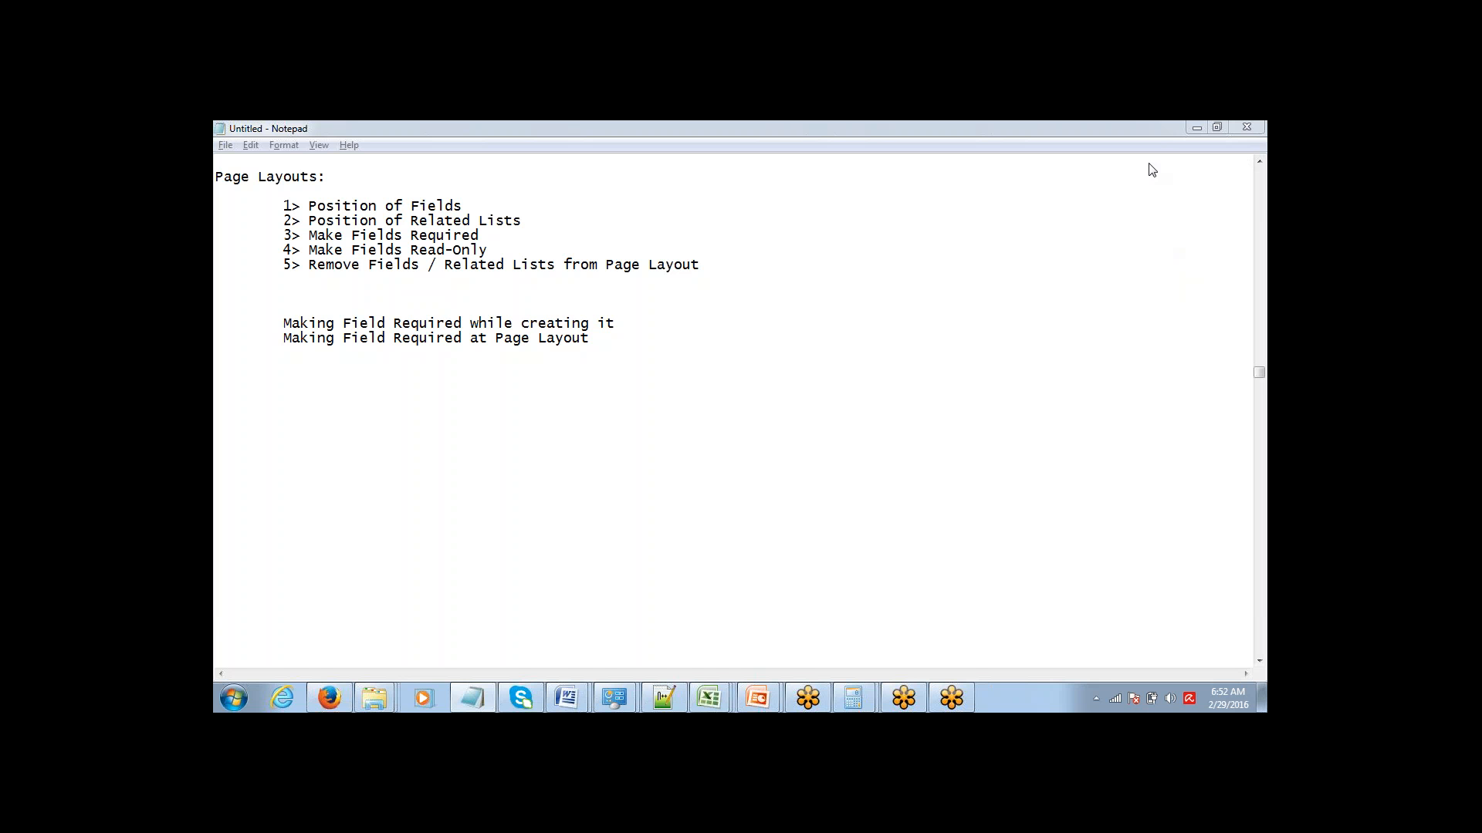
{"action": "left_click", "coordinate": [284, 338]}
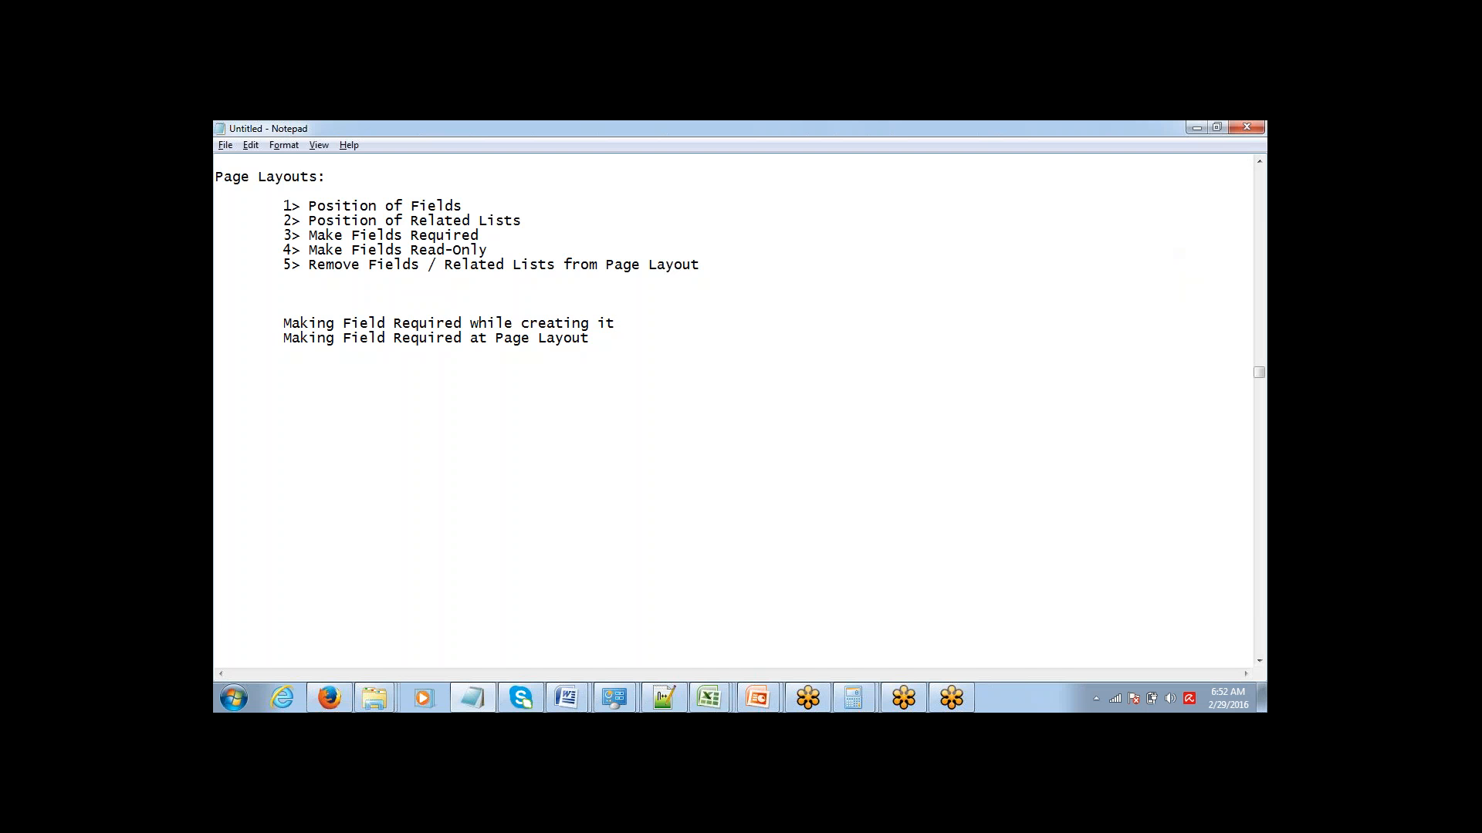
{"action": "type", "text": "- Universally Required"}
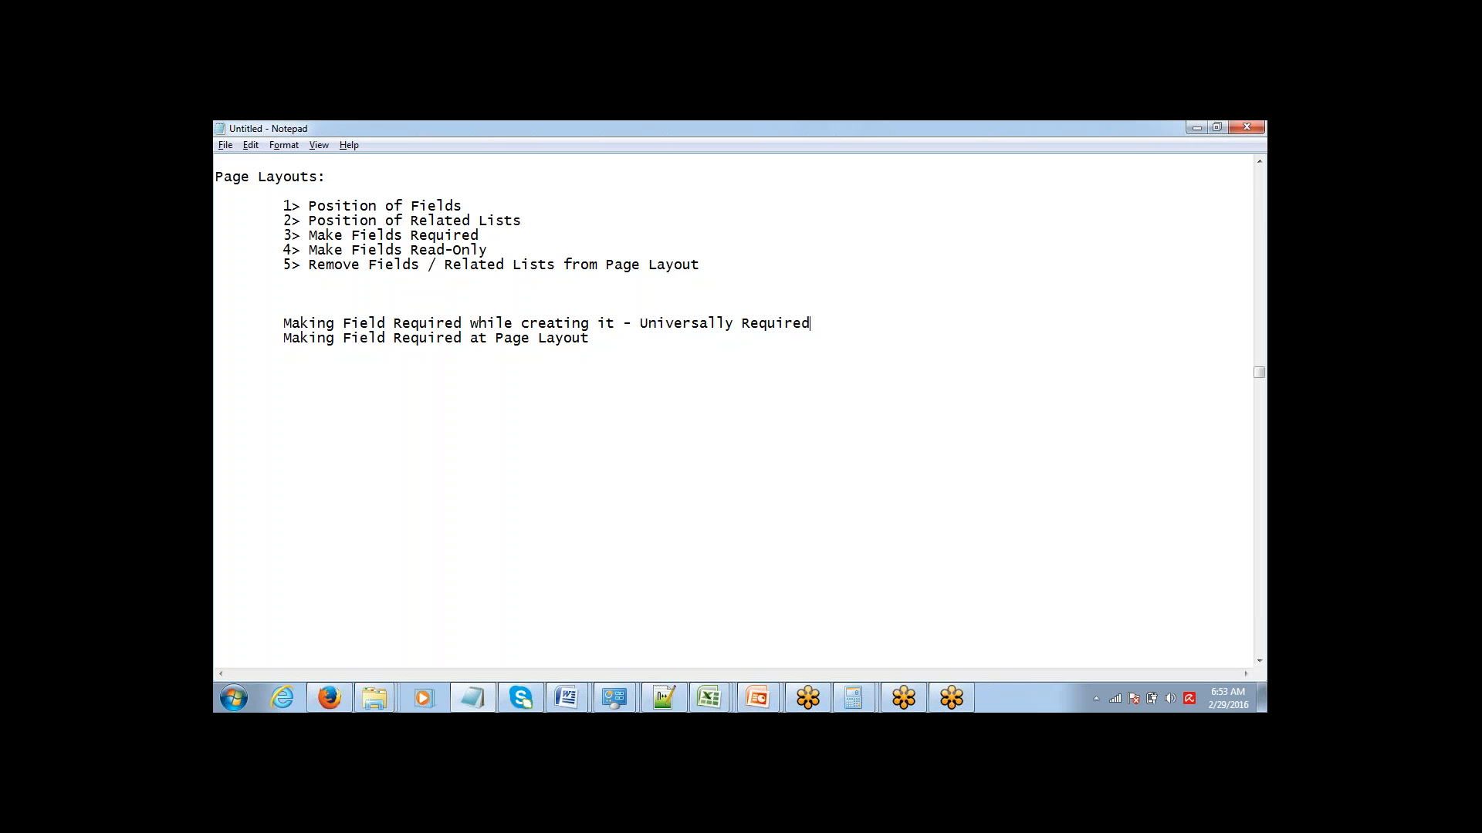
Switch to the New Account form in Firefox and compare the required markings of the Account Name and Website fields.
{"action": "left_click", "coordinate": [333, 698]}
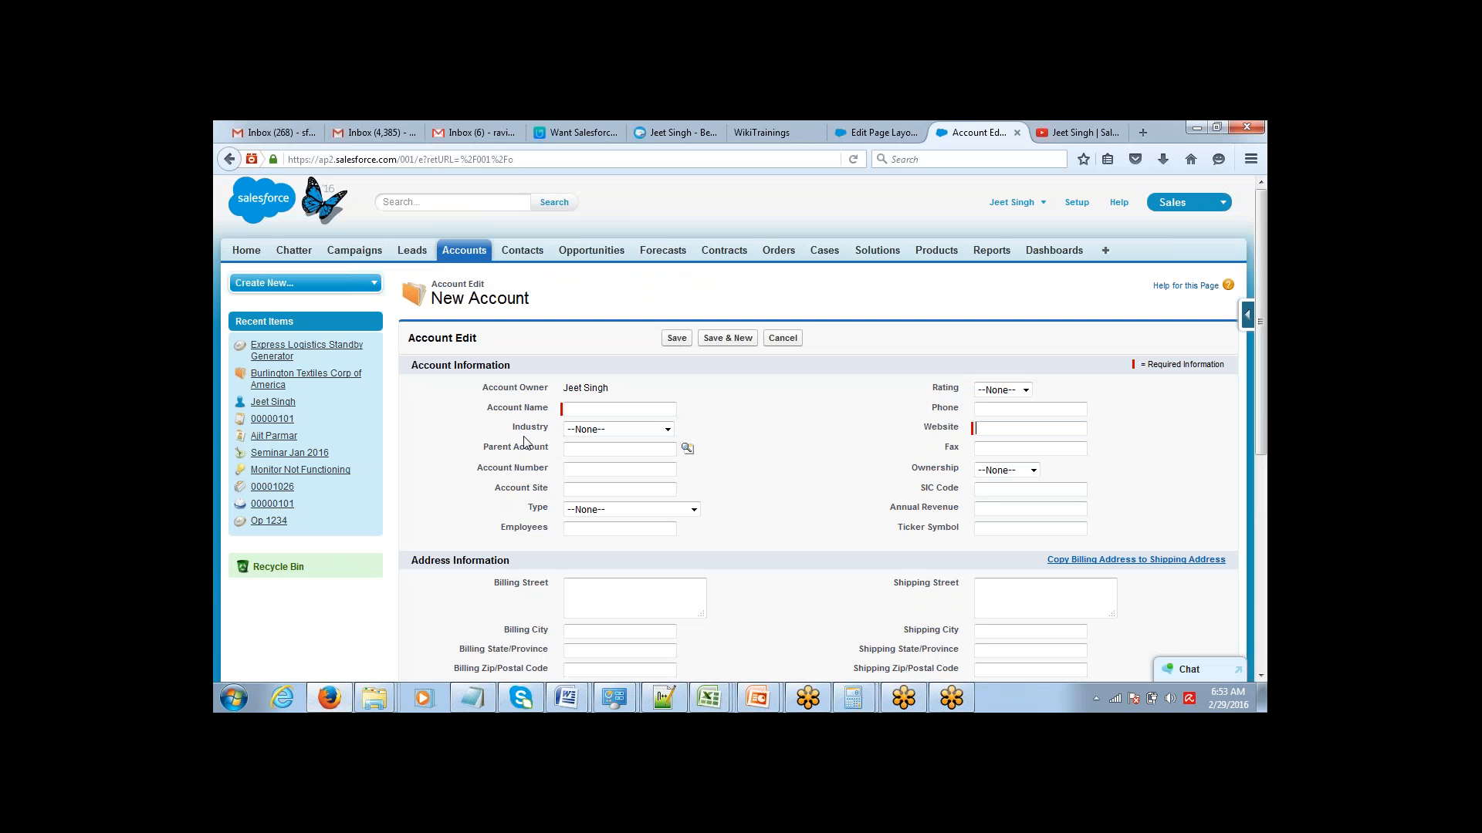
{"action": "left_click_drag", "start_coordinate": [487, 416], "coordinate": [566, 414]}
{"action": "left_click", "coordinate": [926, 434]}
{"action": "left_click_drag", "start_coordinate": [924, 434], "coordinate": [969, 431]}
{"action": "left_click", "coordinate": [936, 431]}
{"action": "key", "text": "alt+Tab"}
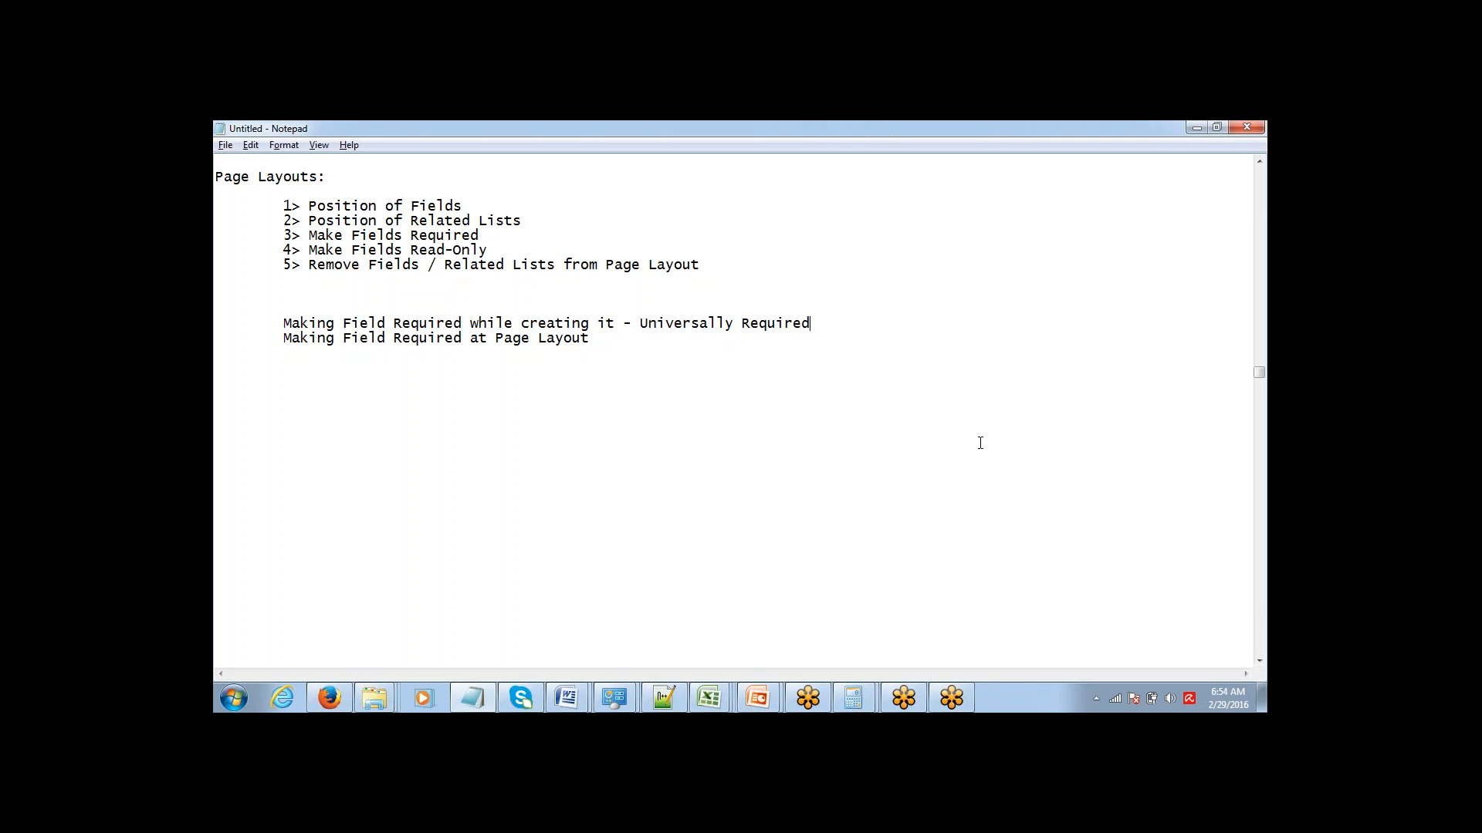
{"action": "key", "text": "alt+Tab"}
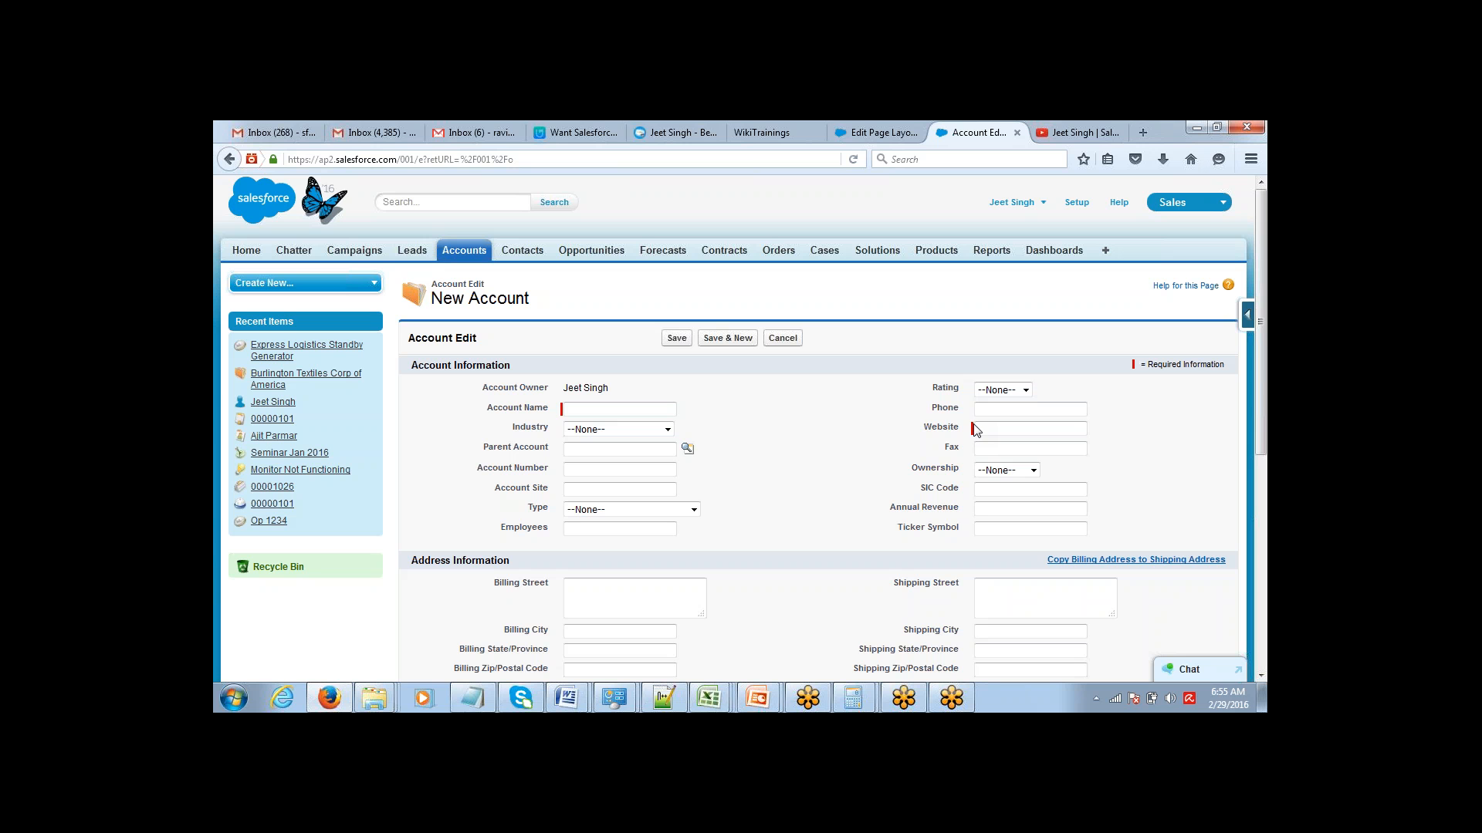
{"action": "left_click_drag", "start_coordinate": [922, 428], "coordinate": [970, 432]}
Return to Notepad and delete the two "Making Field Required" lines below the five-point list.
{"action": "key", "text": "alt+Tab"}
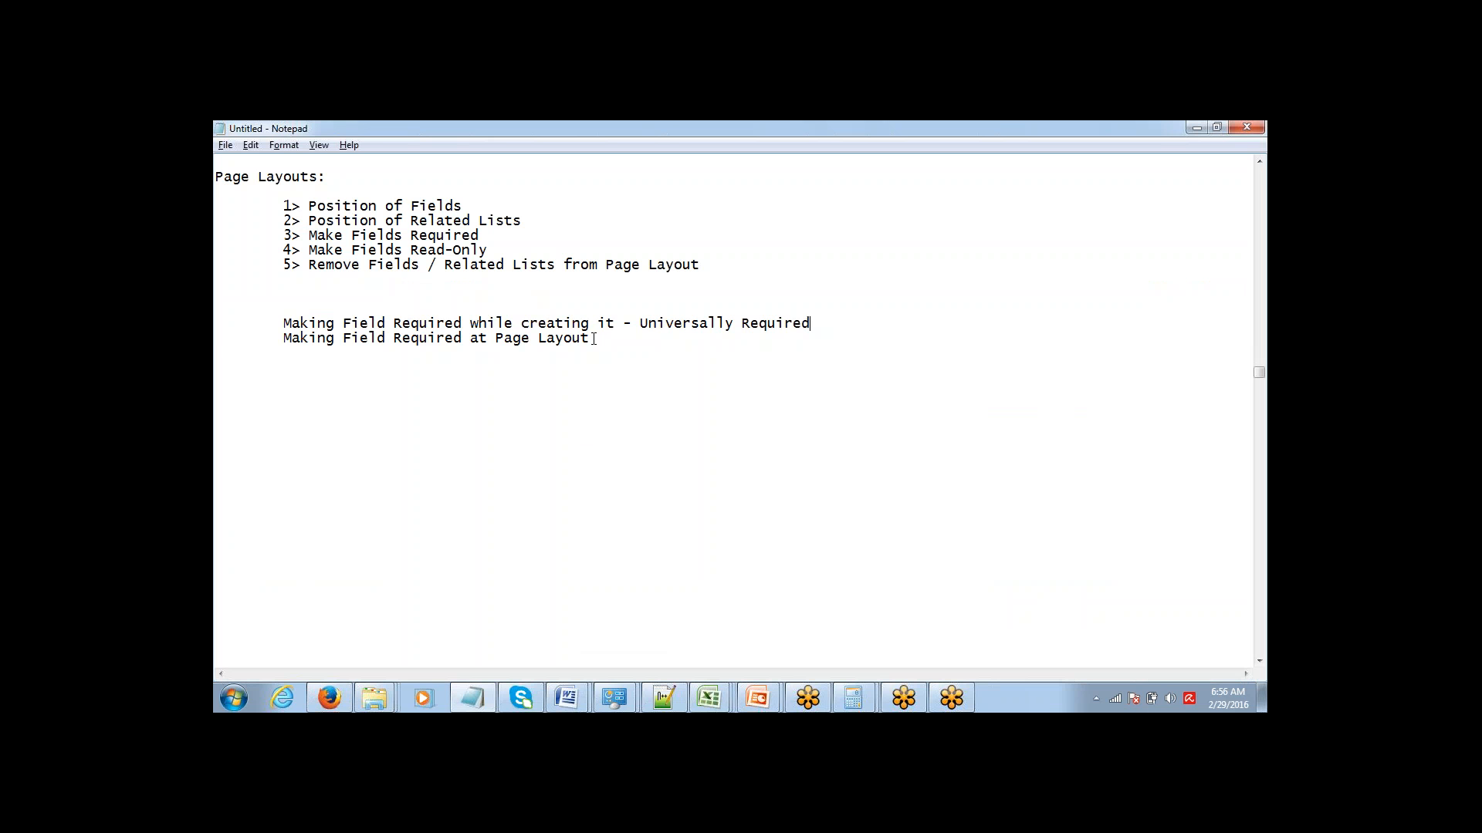
{"action": "left_click_drag", "start_coordinate": [594, 340], "coordinate": [385, 314]}
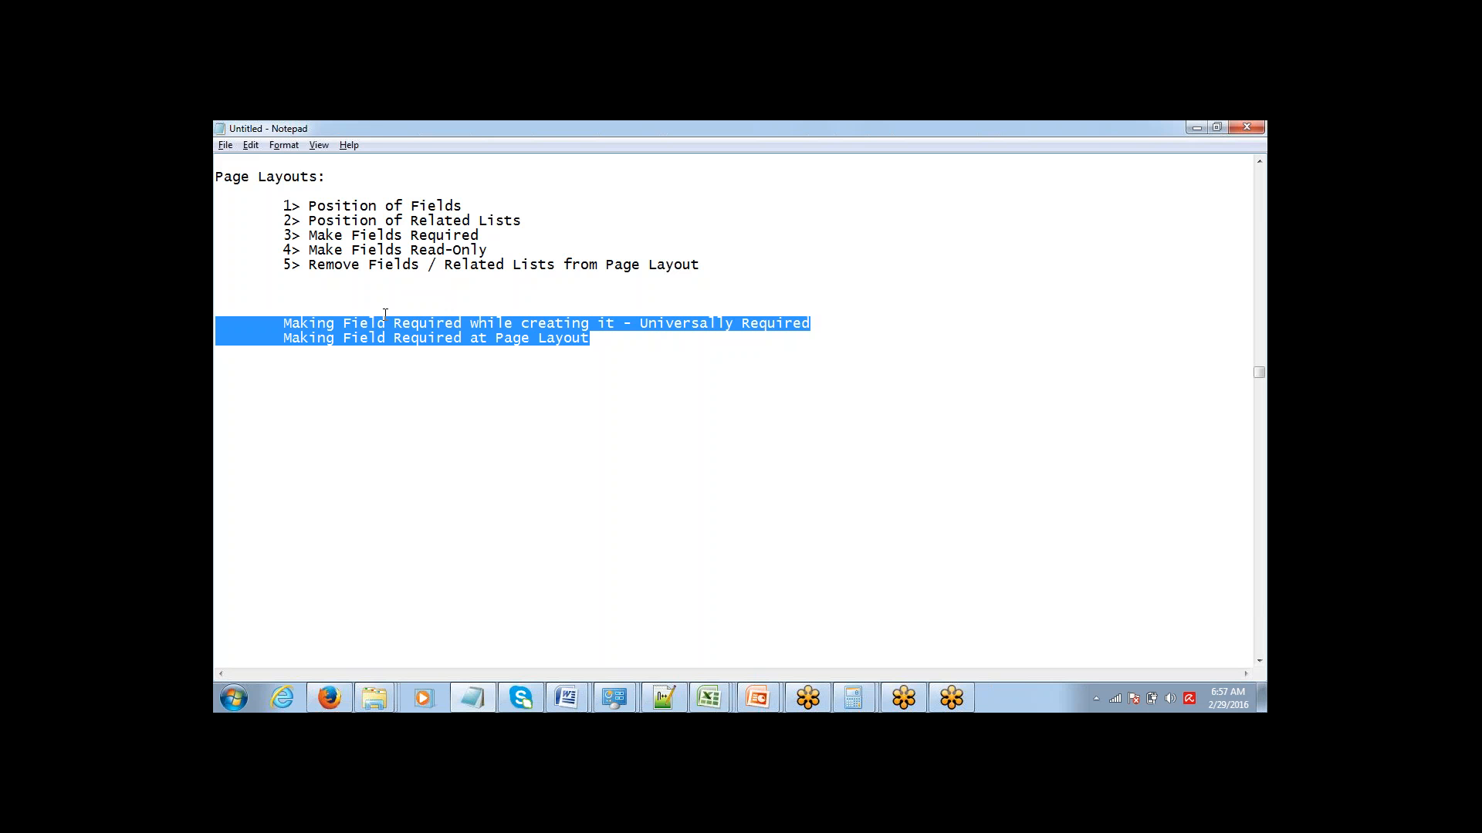
{"action": "key", "text": "Delete"}
Review points 3 to 5 of the Page Layouts list: required fields, read-only fields, and removing fields or related lists.
{"action": "key", "text": "Up"}
{"action": "key", "text": "Up"}
{"action": "key", "text": "Up"}
{"action": "key", "text": "Up"}
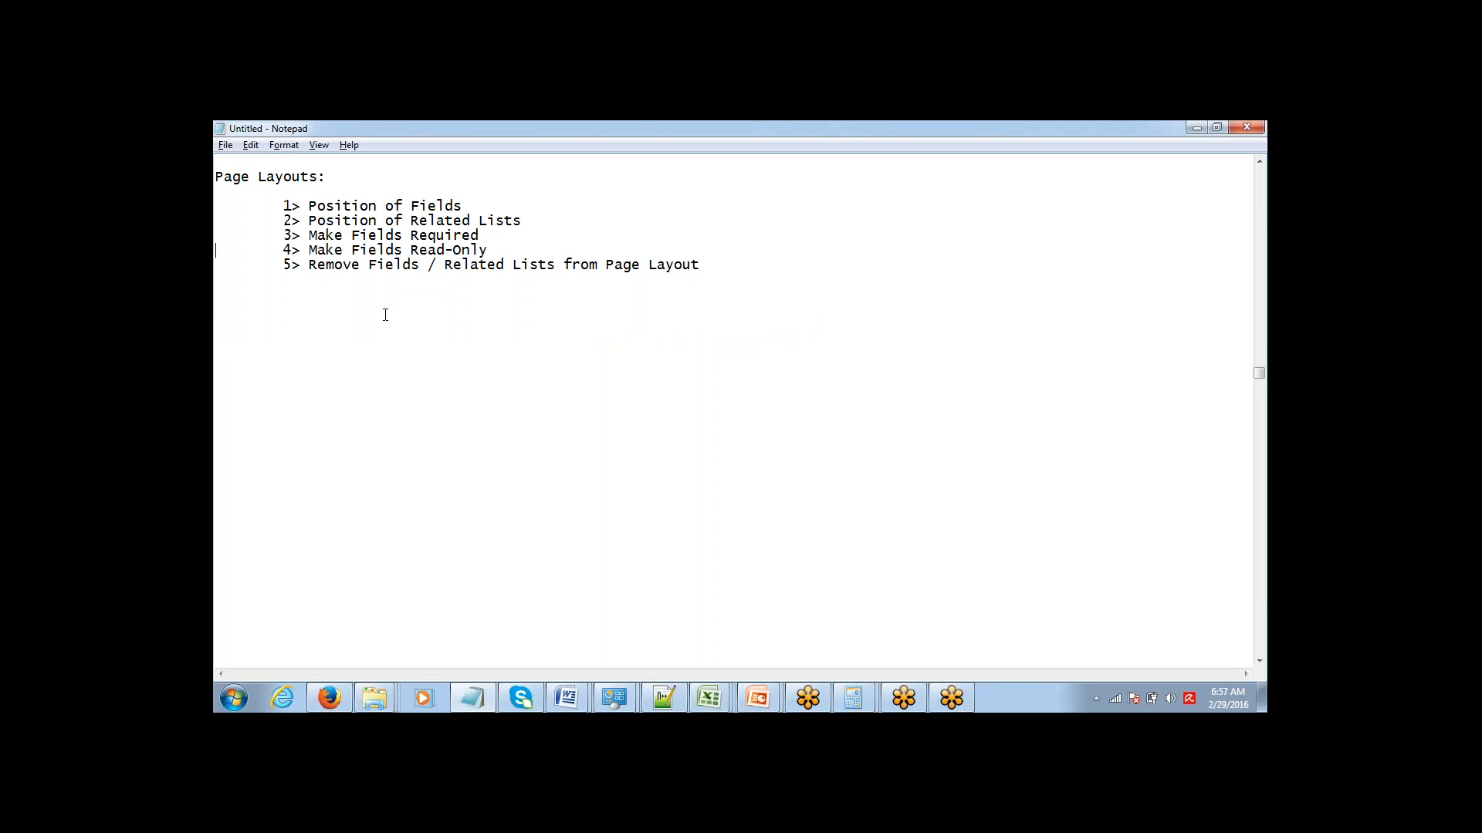
{"action": "key", "text": "Down"}
{"action": "key", "text": "Down"}
{"action": "key", "text": "Down"}
{"action": "key", "text": "Up"}
{"action": "key", "text": "Up"}
{"action": "key", "text": "Up"}
{"action": "key", "text": "Up"}
{"action": "key", "text": "Up"}
{"action": "key", "text": "Down"}
{"action": "key", "text": "shift+Down"}
{"action": "key", "text": "shift+Down"}
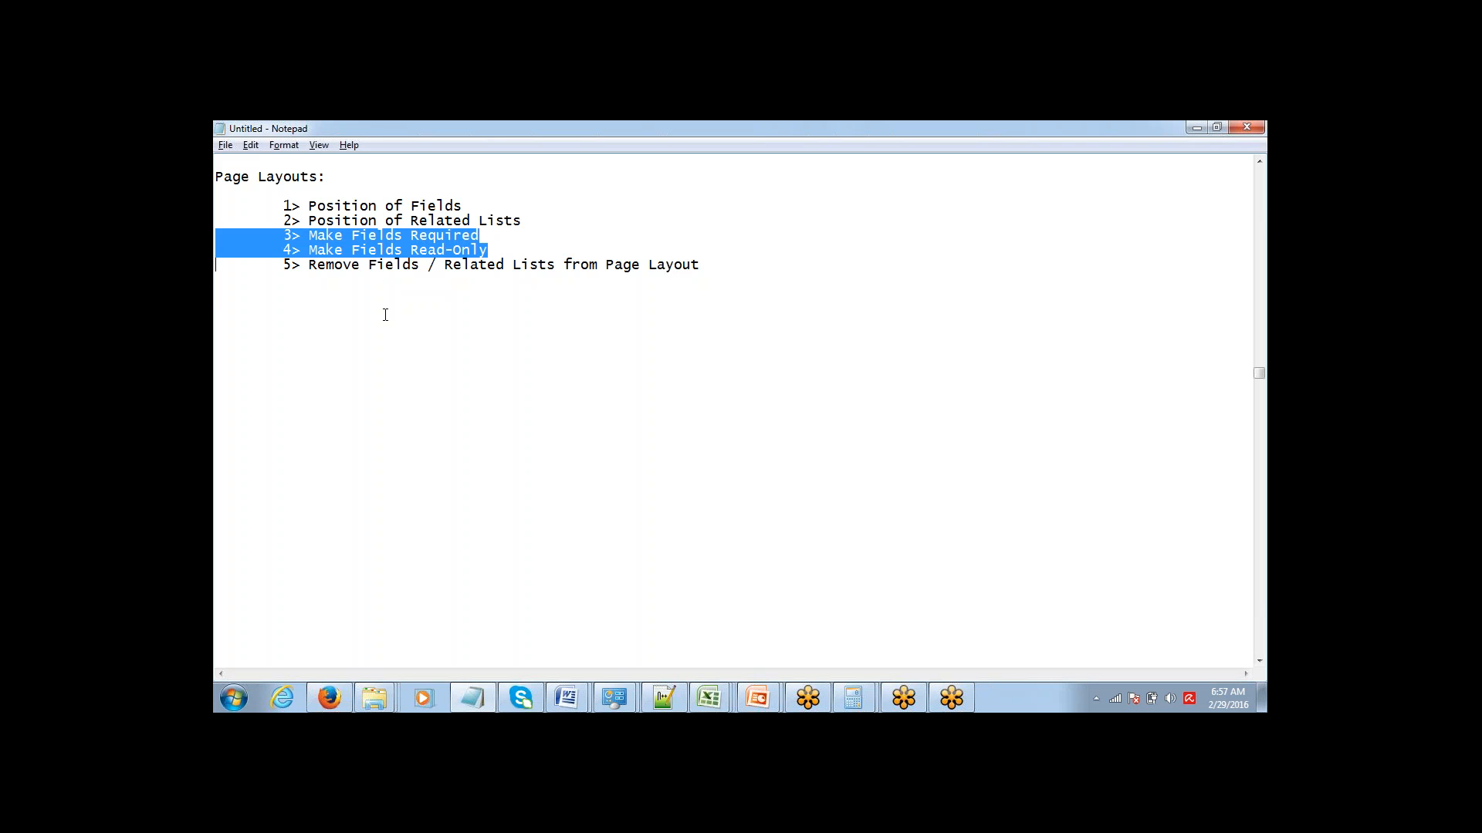
{"action": "key", "text": "Down"}
{"action": "key", "text": "Up"}
{"action": "key", "text": "shift+Down"}
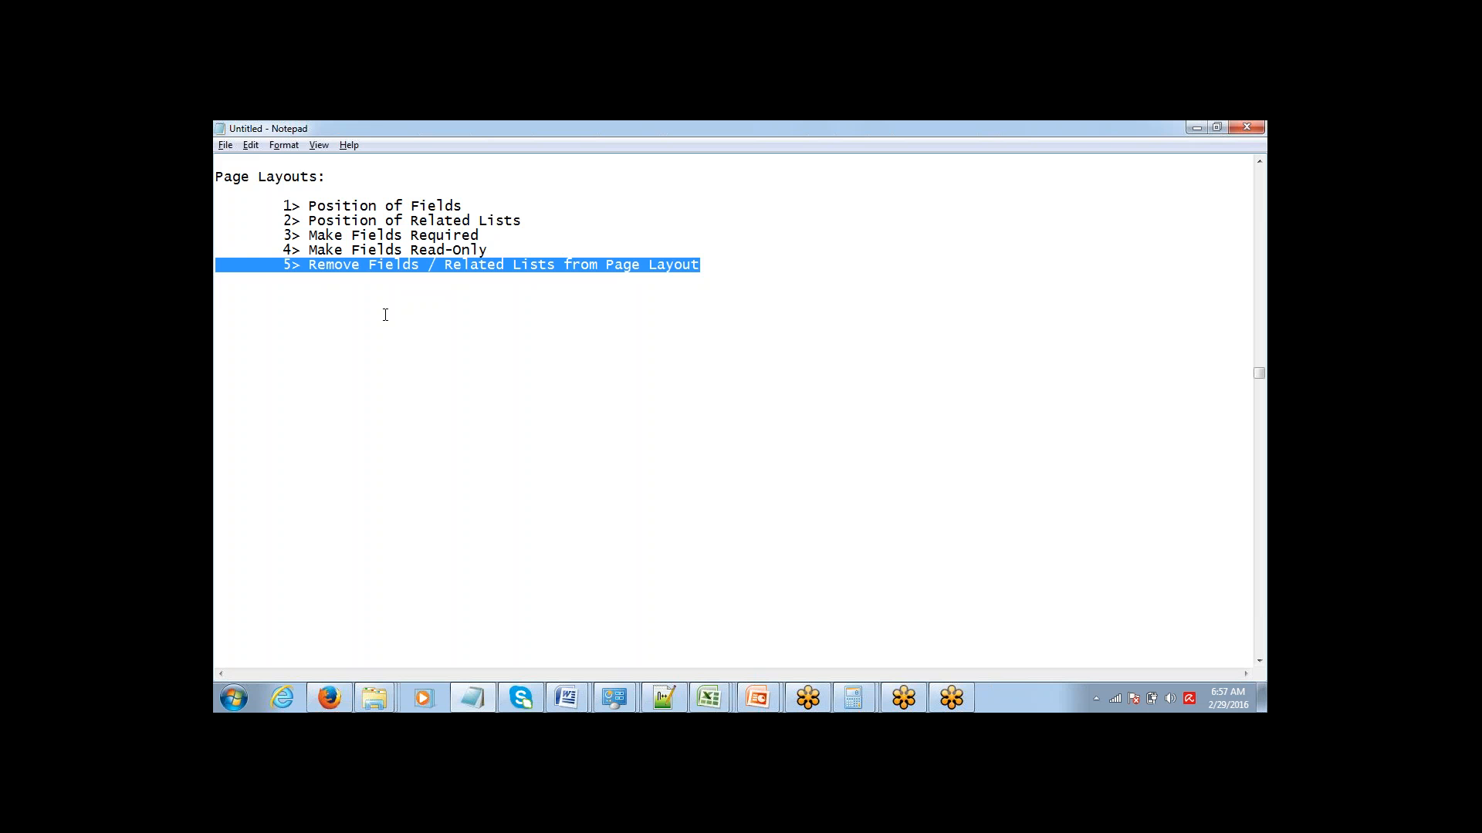
{"action": "key", "text": "Down"}
{"action": "key", "text": "Up"}
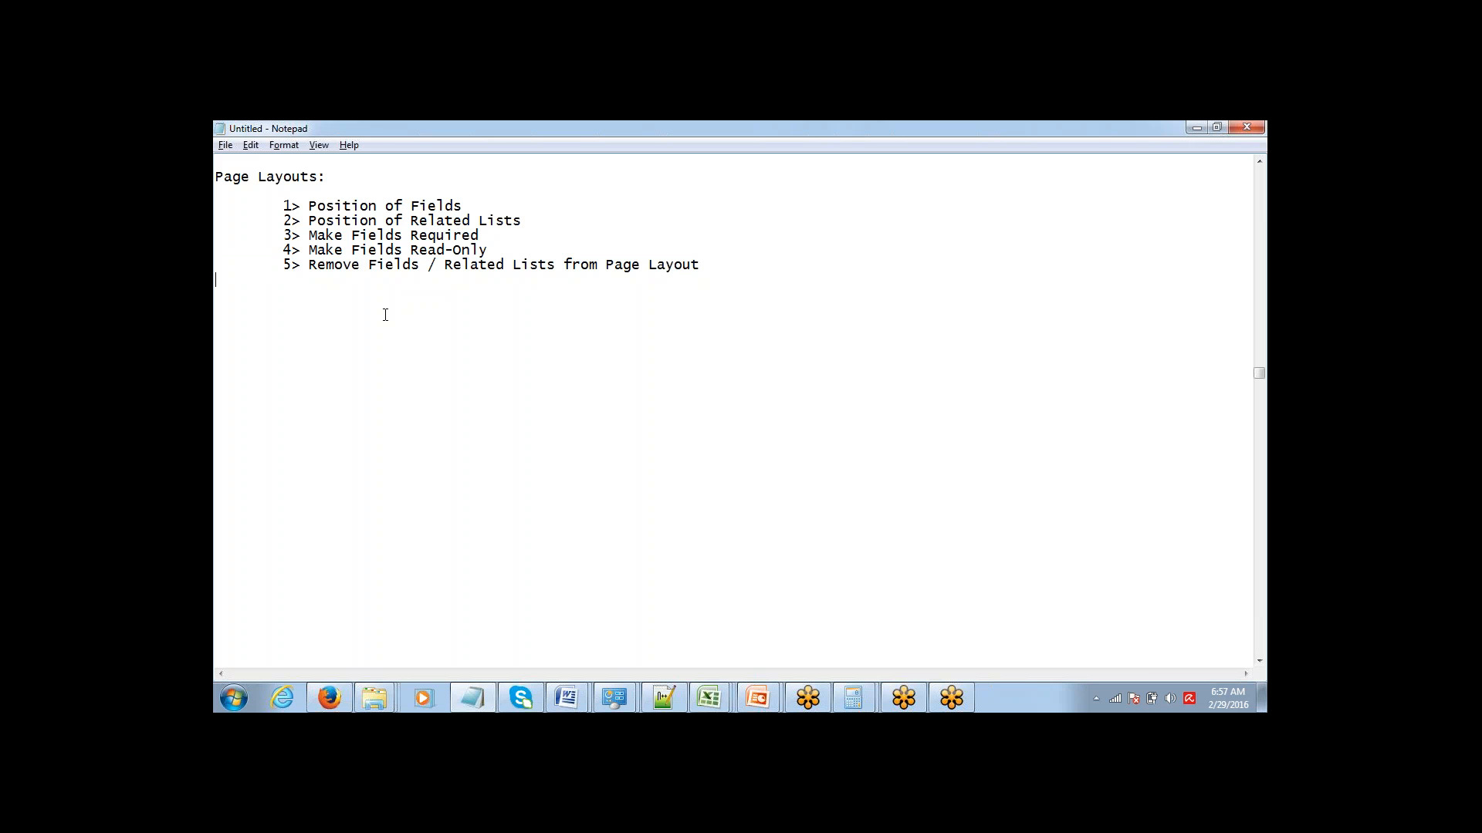
In the Account Layout editor in Firefox, remove Ticker Symbol and SIC Code from Account Information and move Employees below Annual Revenue.
{"action": "key", "text": "alt+Tab"}
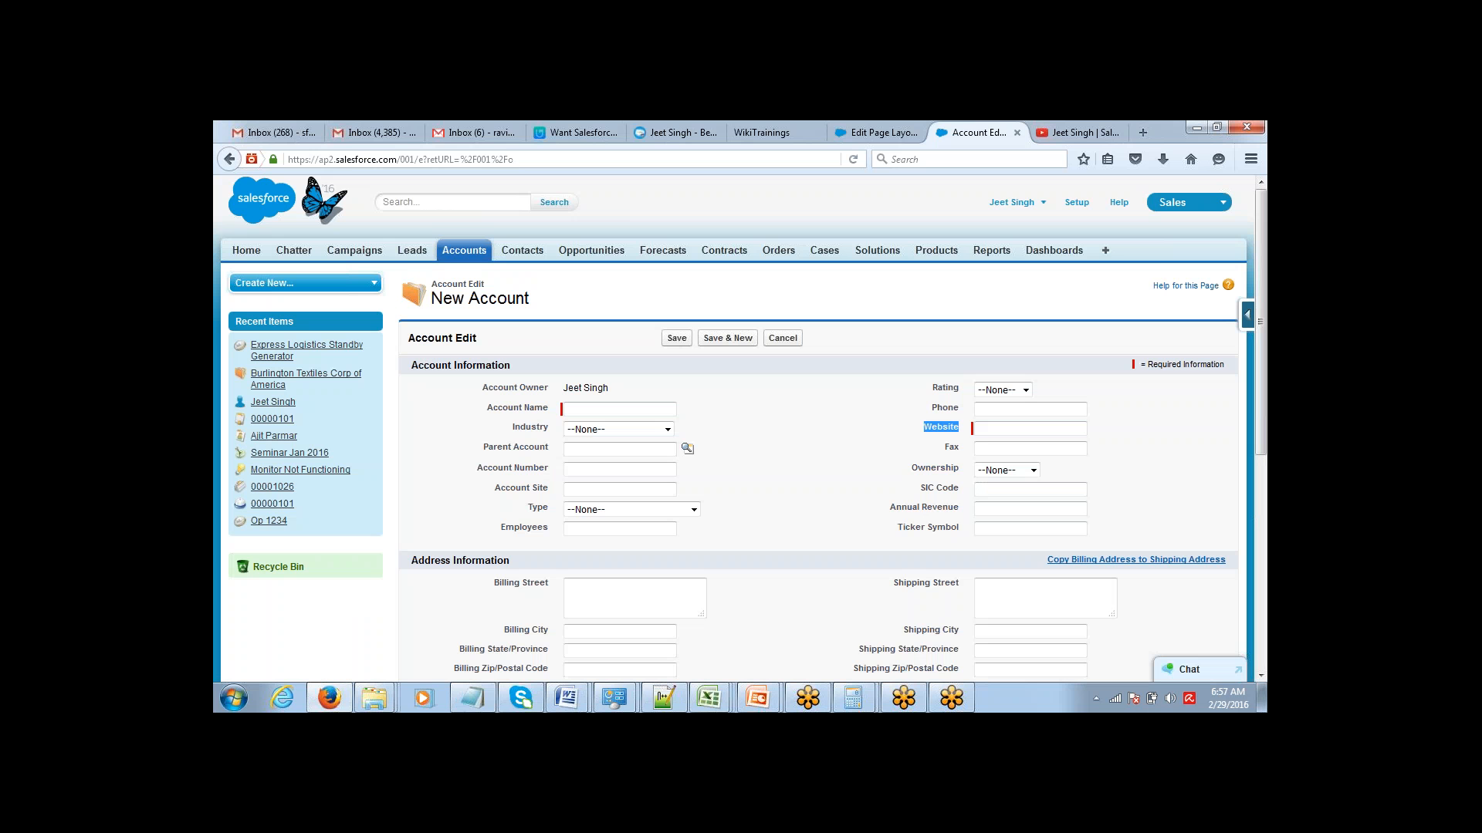
{"action": "left_click", "coordinate": [877, 133]}
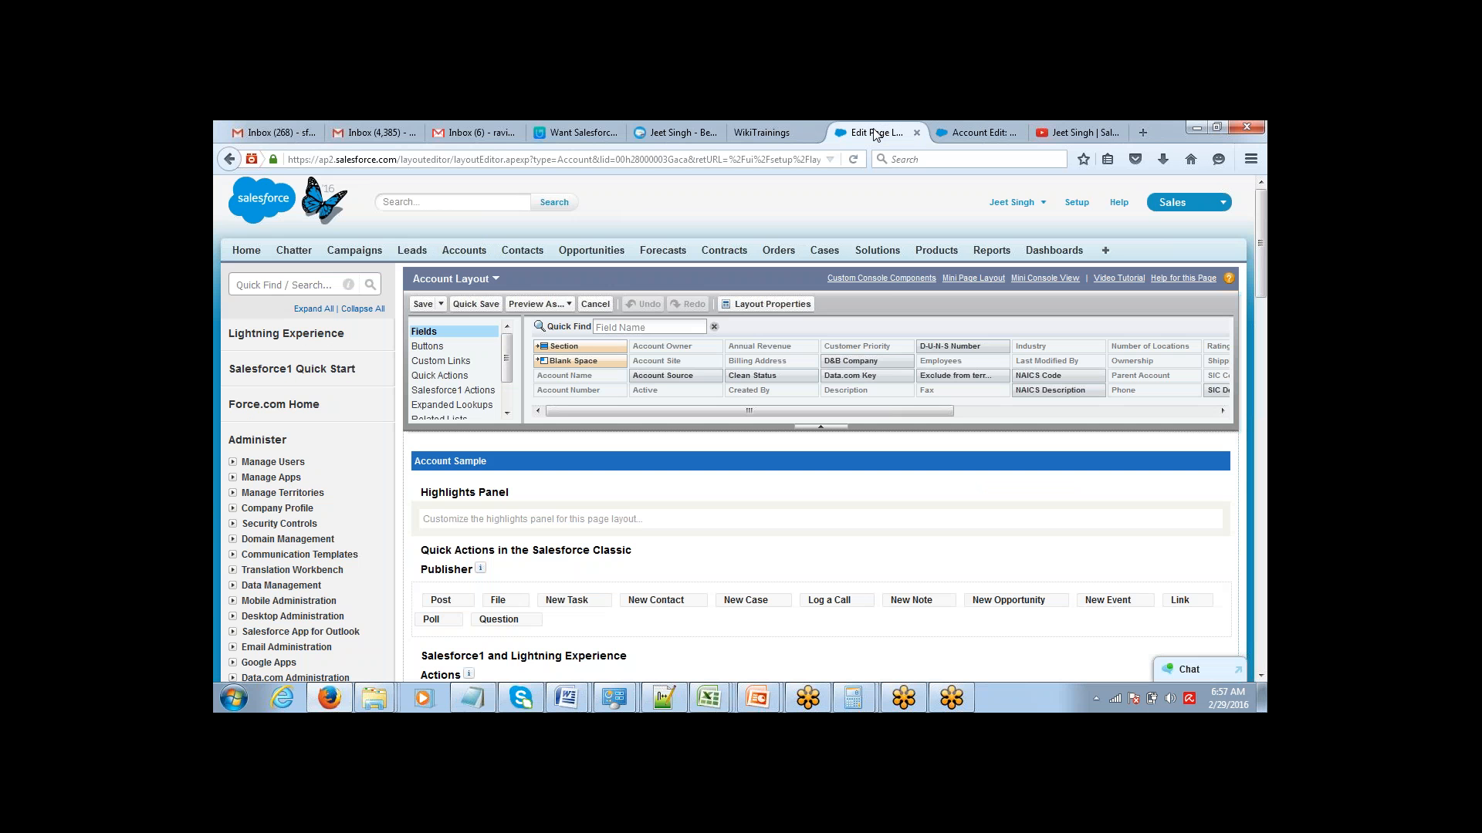
{"action": "scroll", "coordinate": [960, 509], "scroll_direction": "down", "scroll_amount": 5}
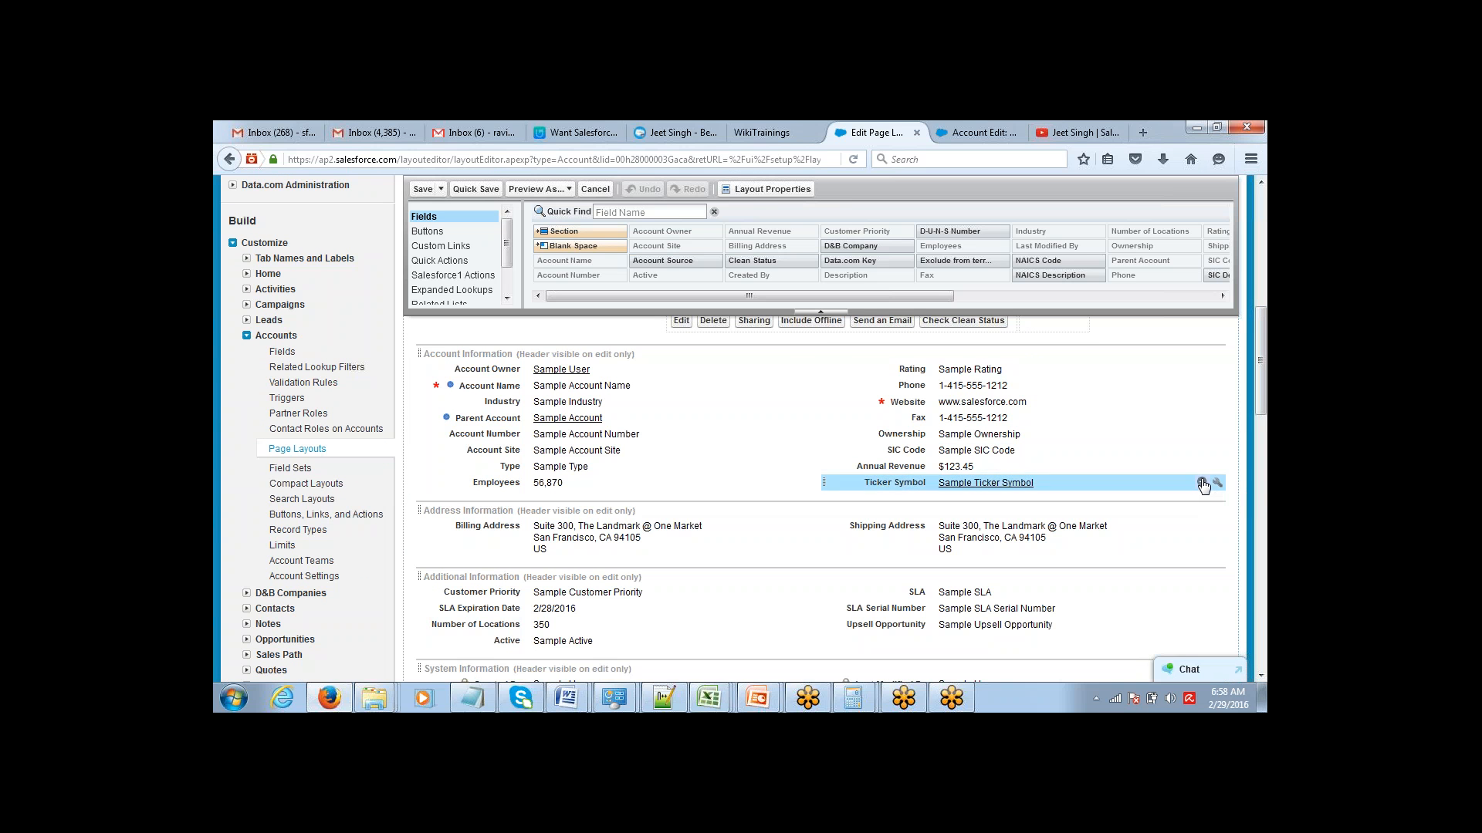
{"action": "left_click", "coordinate": [1201, 481]}
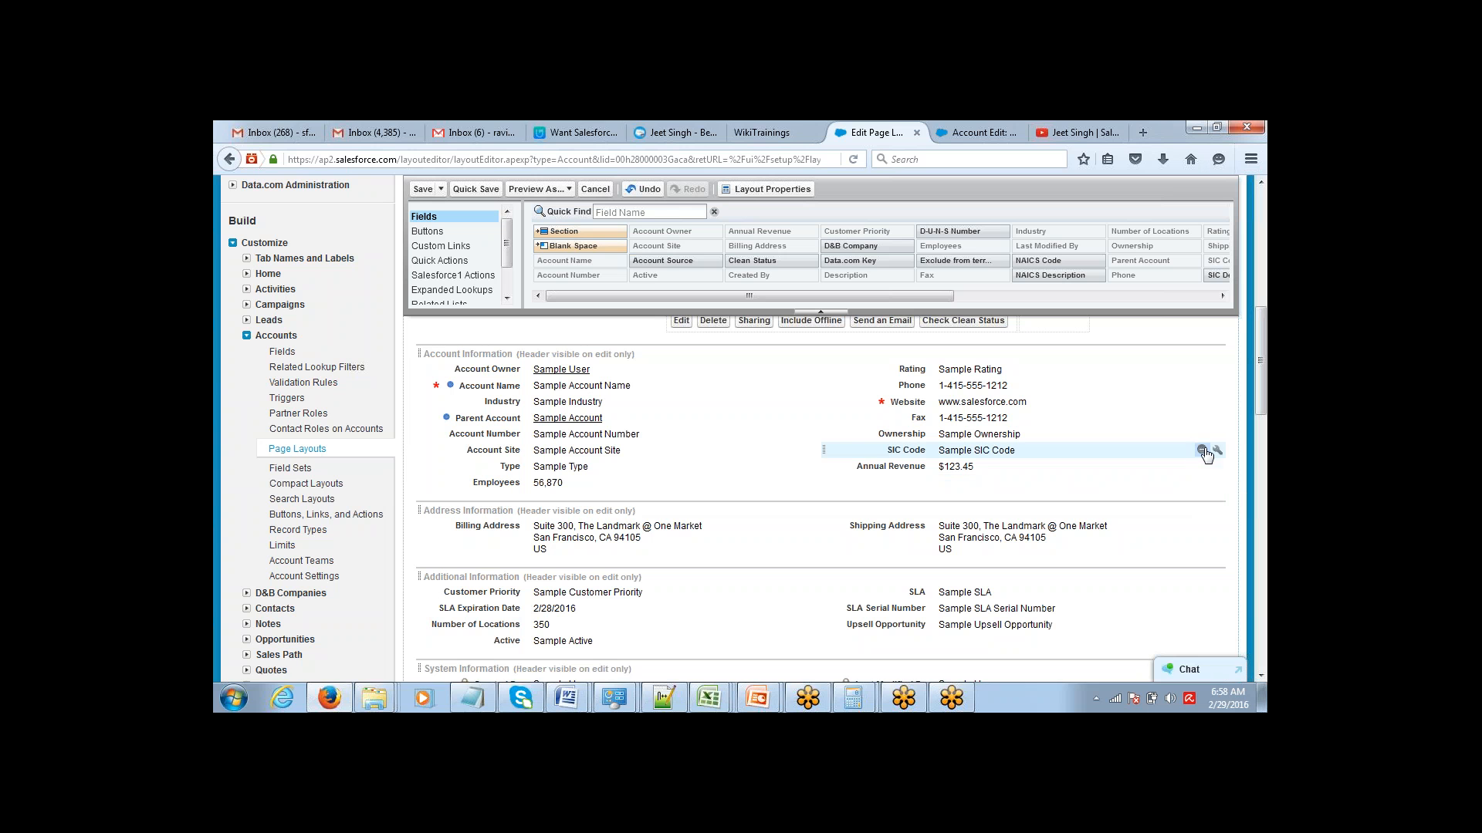
{"action": "left_click", "coordinate": [1202, 450]}
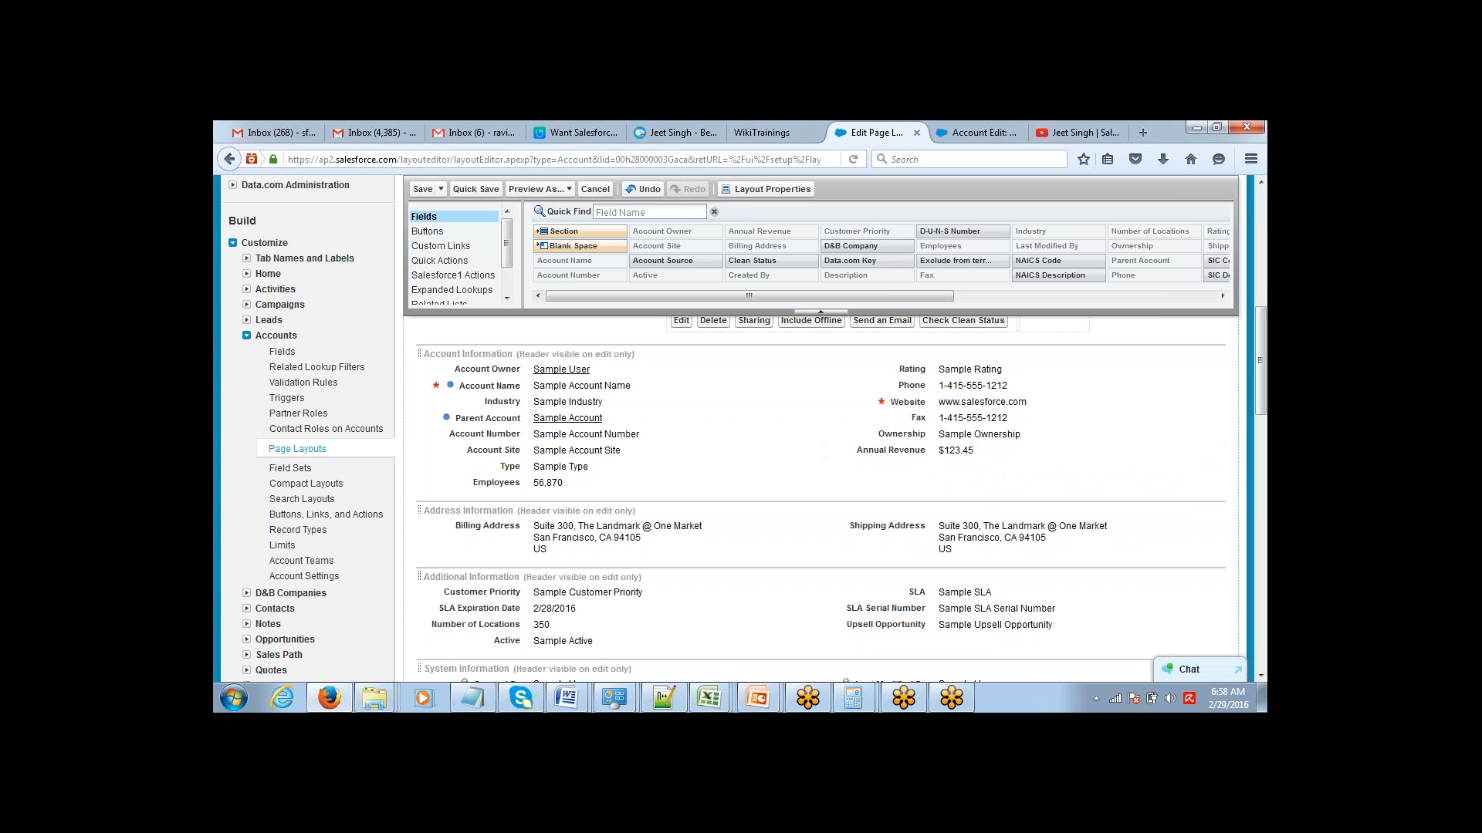
{"action": "left_click_drag", "start_coordinate": [571, 482], "coordinate": [887, 467]}
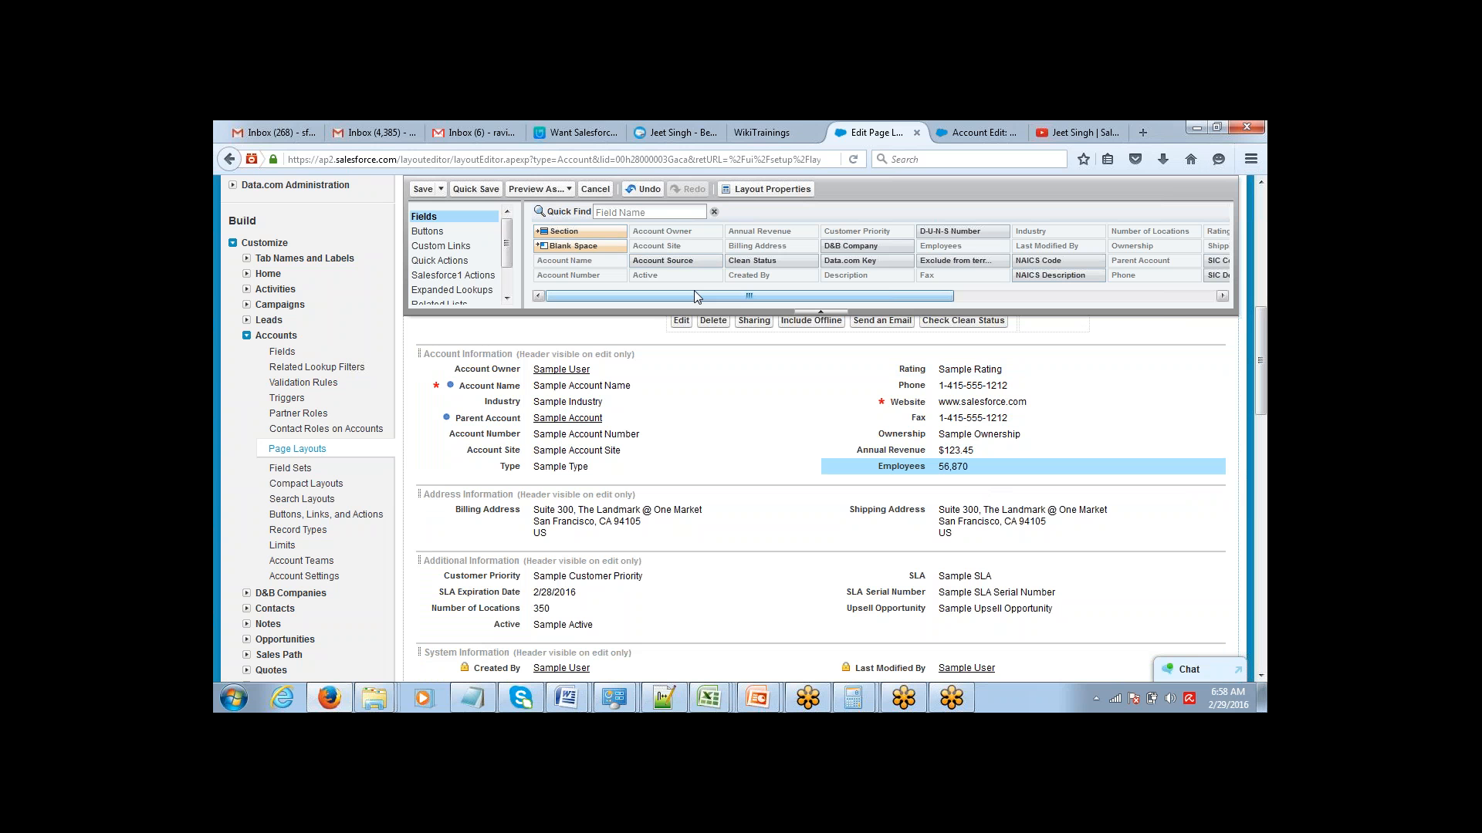
Add the Ticker Symbol field back below Employees in the Account Information section and remove it again.
{"action": "left_click_drag", "start_coordinate": [693, 293], "coordinate": [791, 298]}
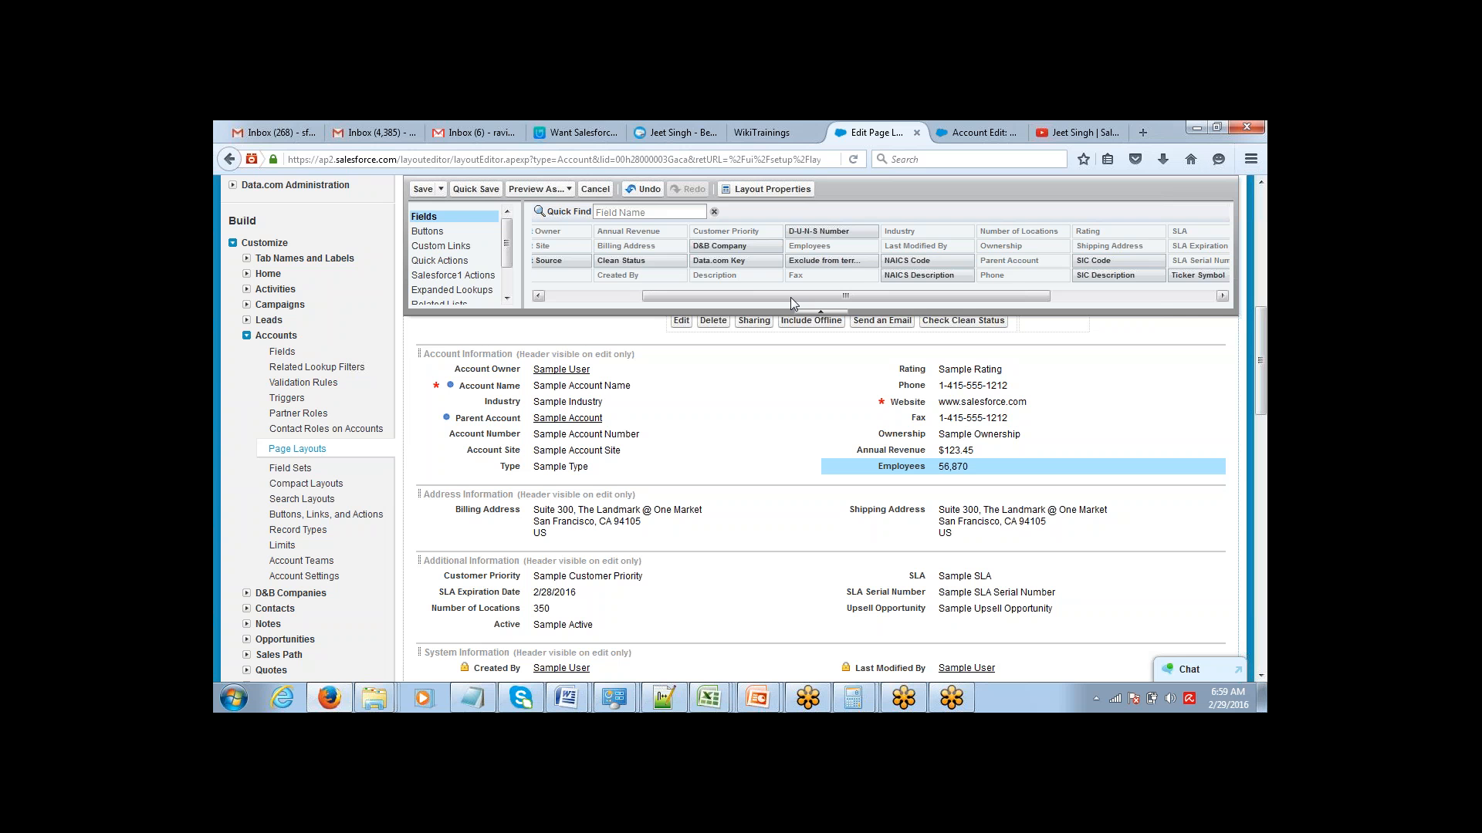
{"action": "left_click_drag", "start_coordinate": [790, 298], "coordinate": [681, 293]}
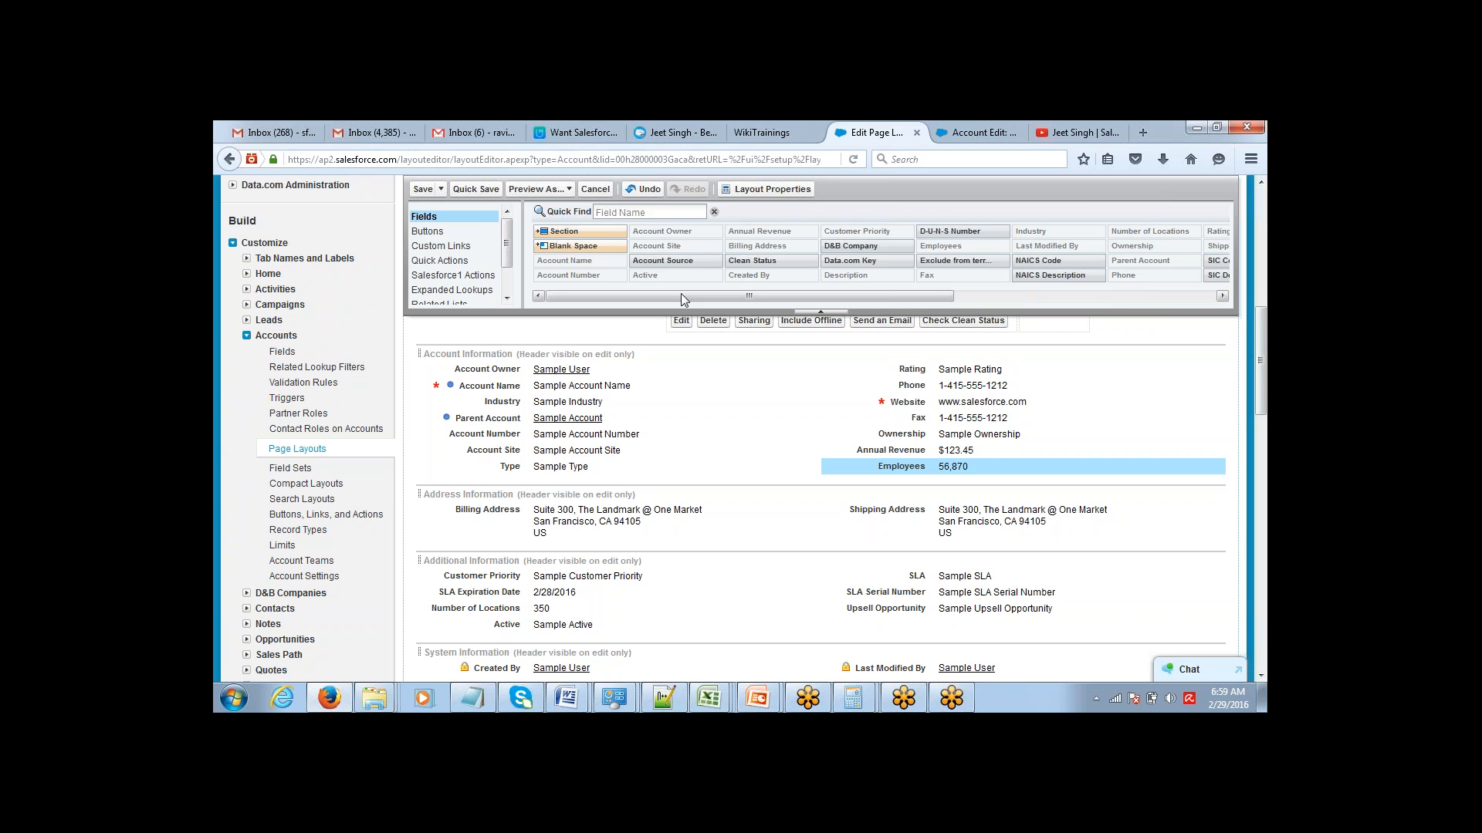
{"action": "left_click_drag", "start_coordinate": [681, 294], "coordinate": [783, 307]}
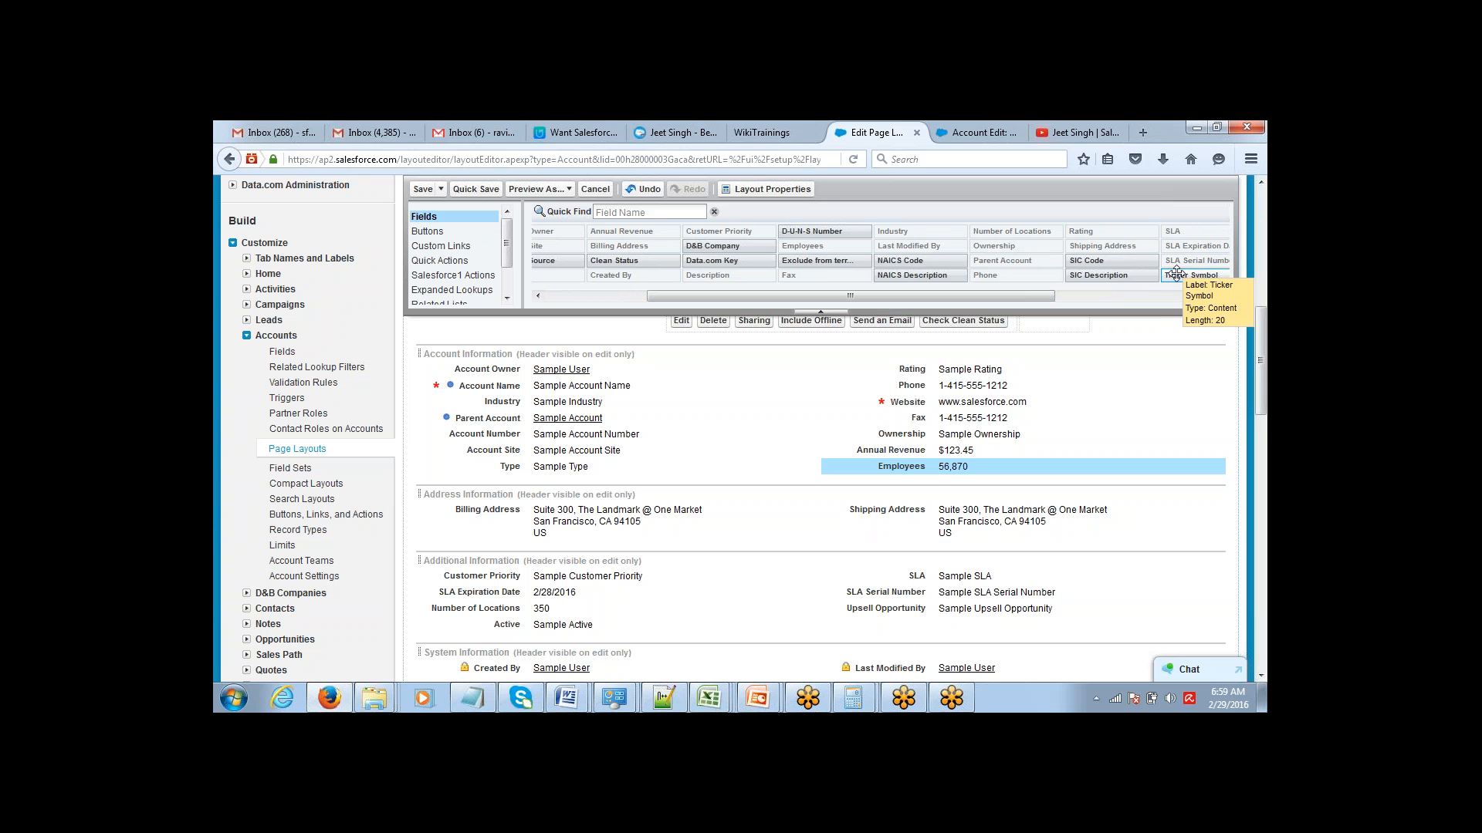
{"action": "left_click_drag", "start_coordinate": [1175, 272], "coordinate": [989, 483]}
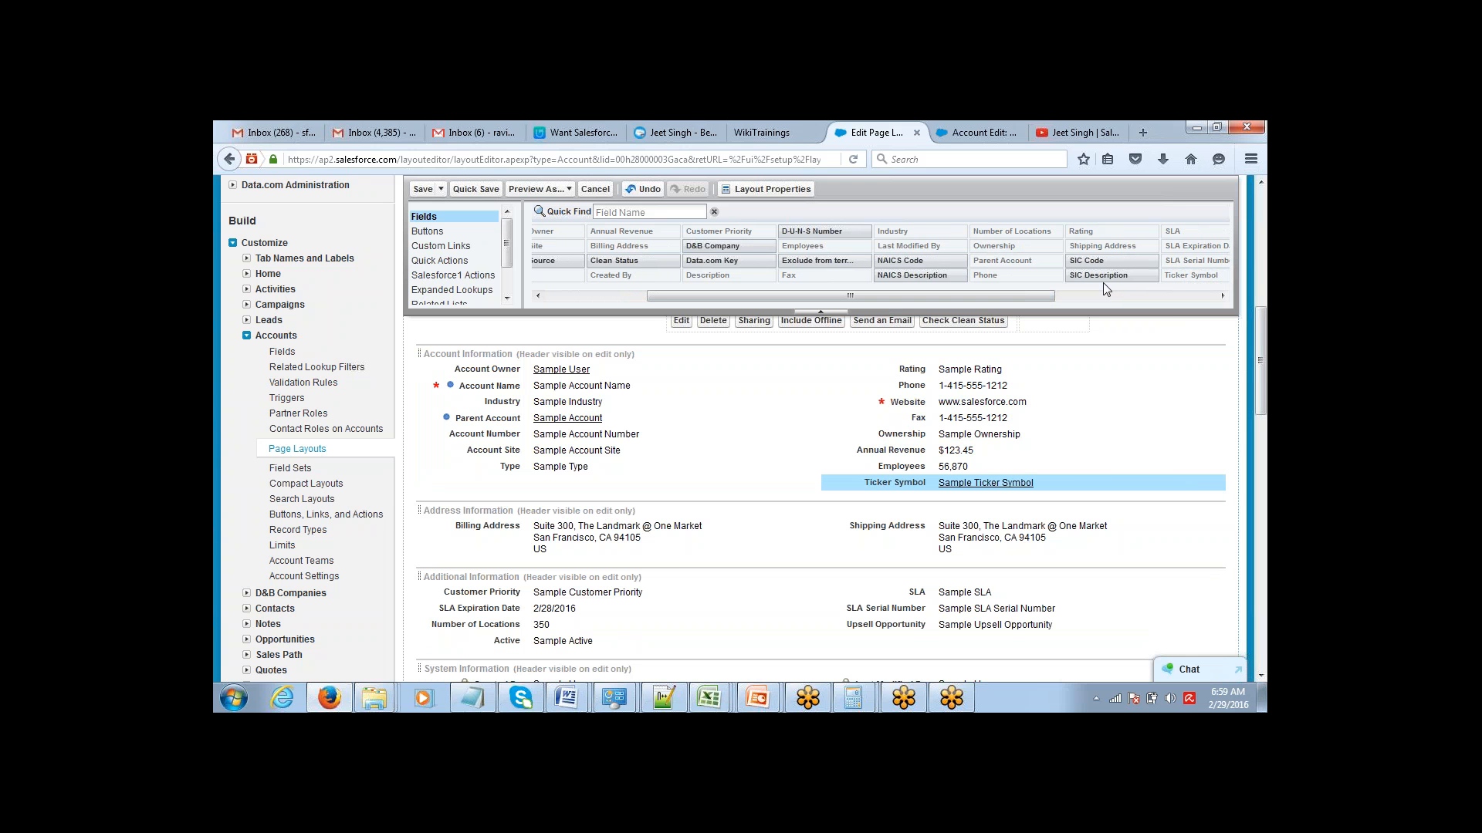
{"action": "mouse_move", "coordinate": [1201, 484]}
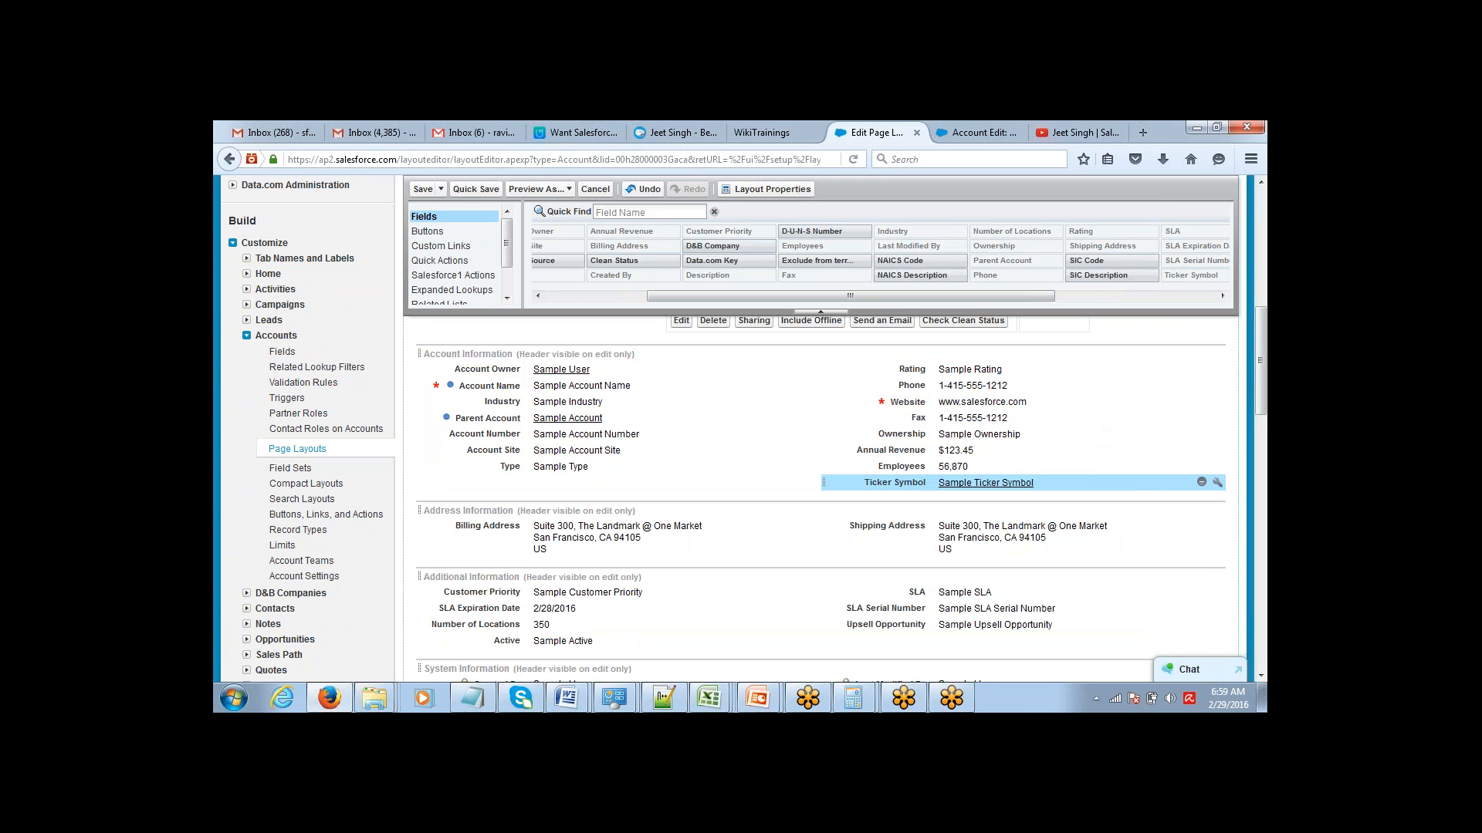
{"action": "left_click", "coordinate": [1201, 484]}
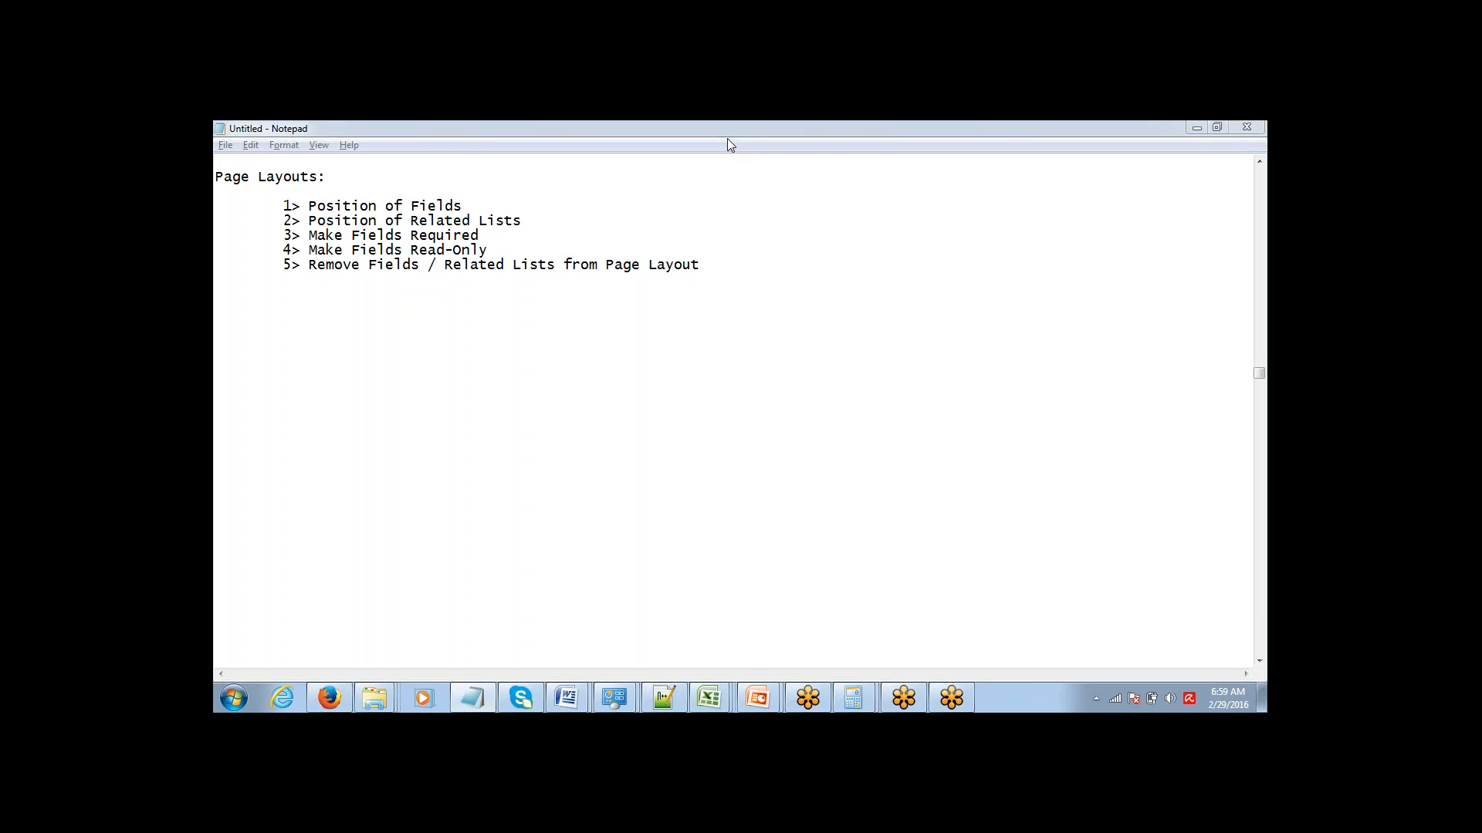
Switch to Notepad and add a "Record Type:" heading below the list with the indented entries "Buyers" and "Sellers".
{"action": "left_click", "coordinate": [1091, 613]}
{"action": "left_click", "coordinate": [691, 265]}
{"action": "key", "text": "Return"}
{"action": "key", "text": "Return"}
{"action": "key", "text": "Return"}
{"action": "key", "text": "Return"}
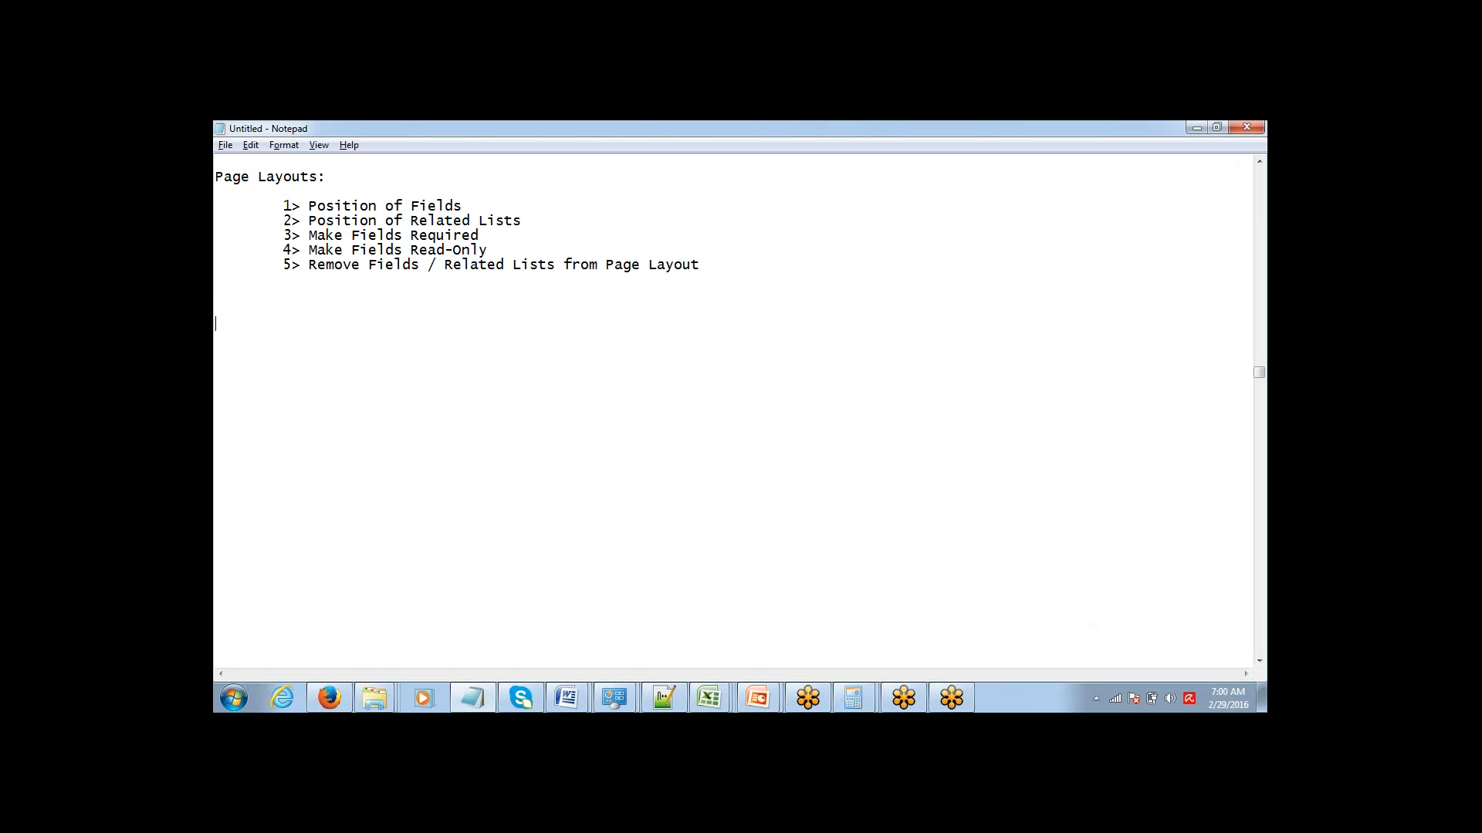
{"action": "type", "text": "Reco"}
{"action": "type", "text": "rd Type:"}
{"action": "type", "text": "Buyers "}
{"action": "type", "text": "Sellers"}
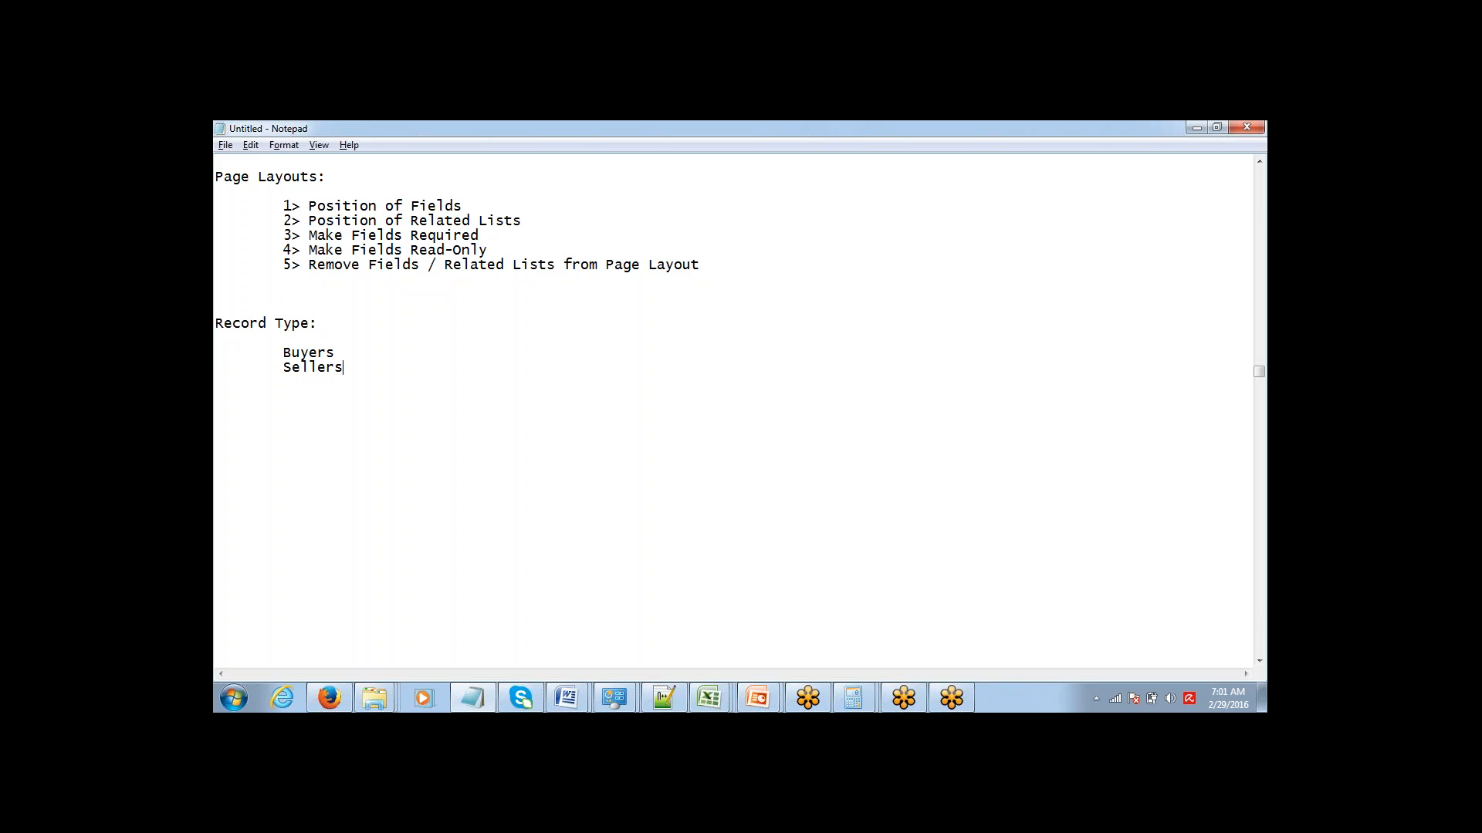
Highlight the Buyers and Sellers entries under the Record Type heading, together and individually.
{"action": "key", "text": "ctrl+shift+Left"}
{"action": "key", "text": "shift+Up"}
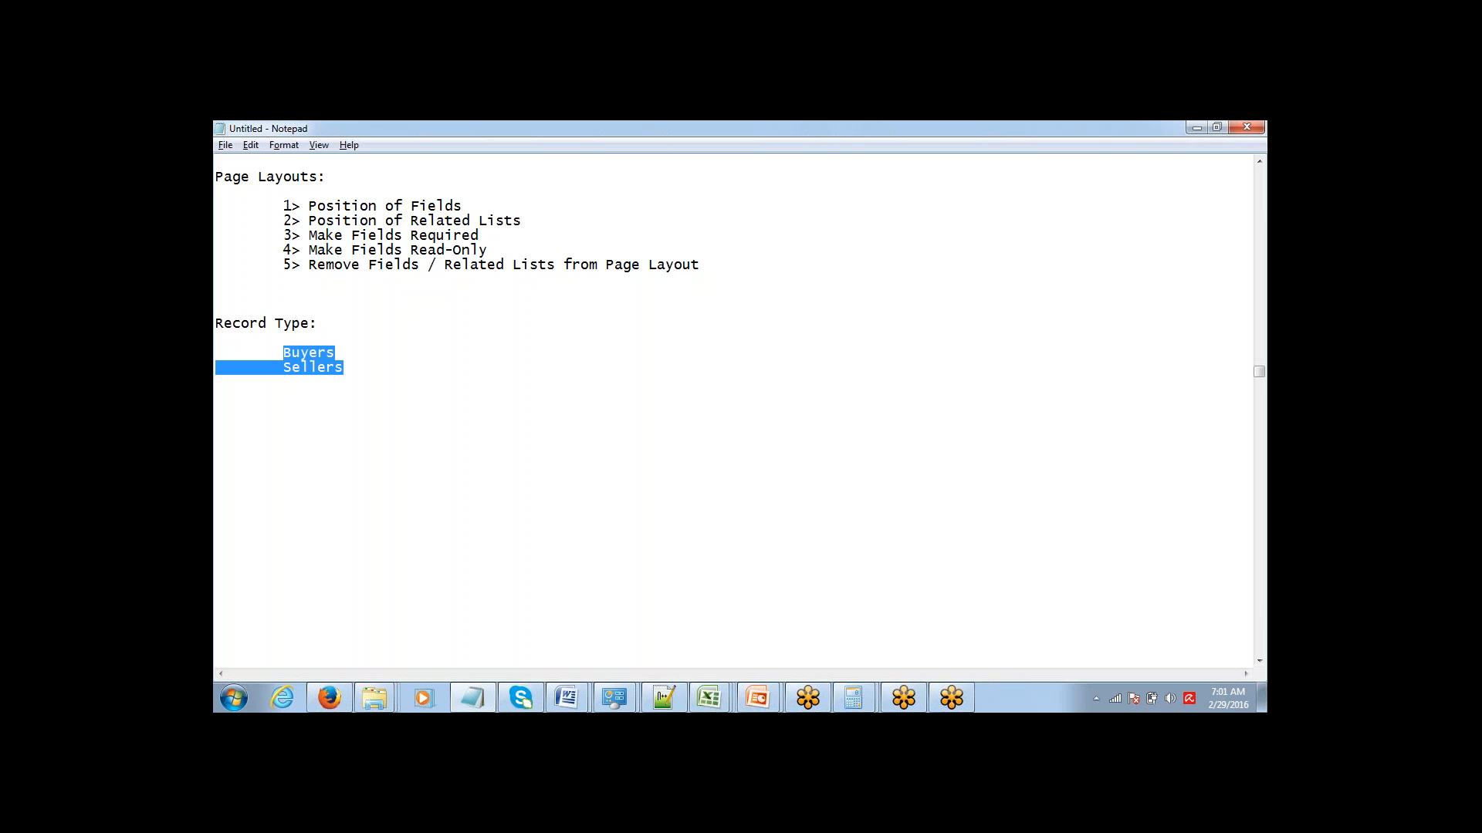
{"action": "key", "text": "Up"}
{"action": "key", "text": "Up"}
{"action": "key", "text": "shift+Down"}
{"action": "key", "text": "shift+Down"}
{"action": "key", "text": "Up"}
{"action": "key", "text": "Up"}
{"action": "key", "text": "shift+Down"}
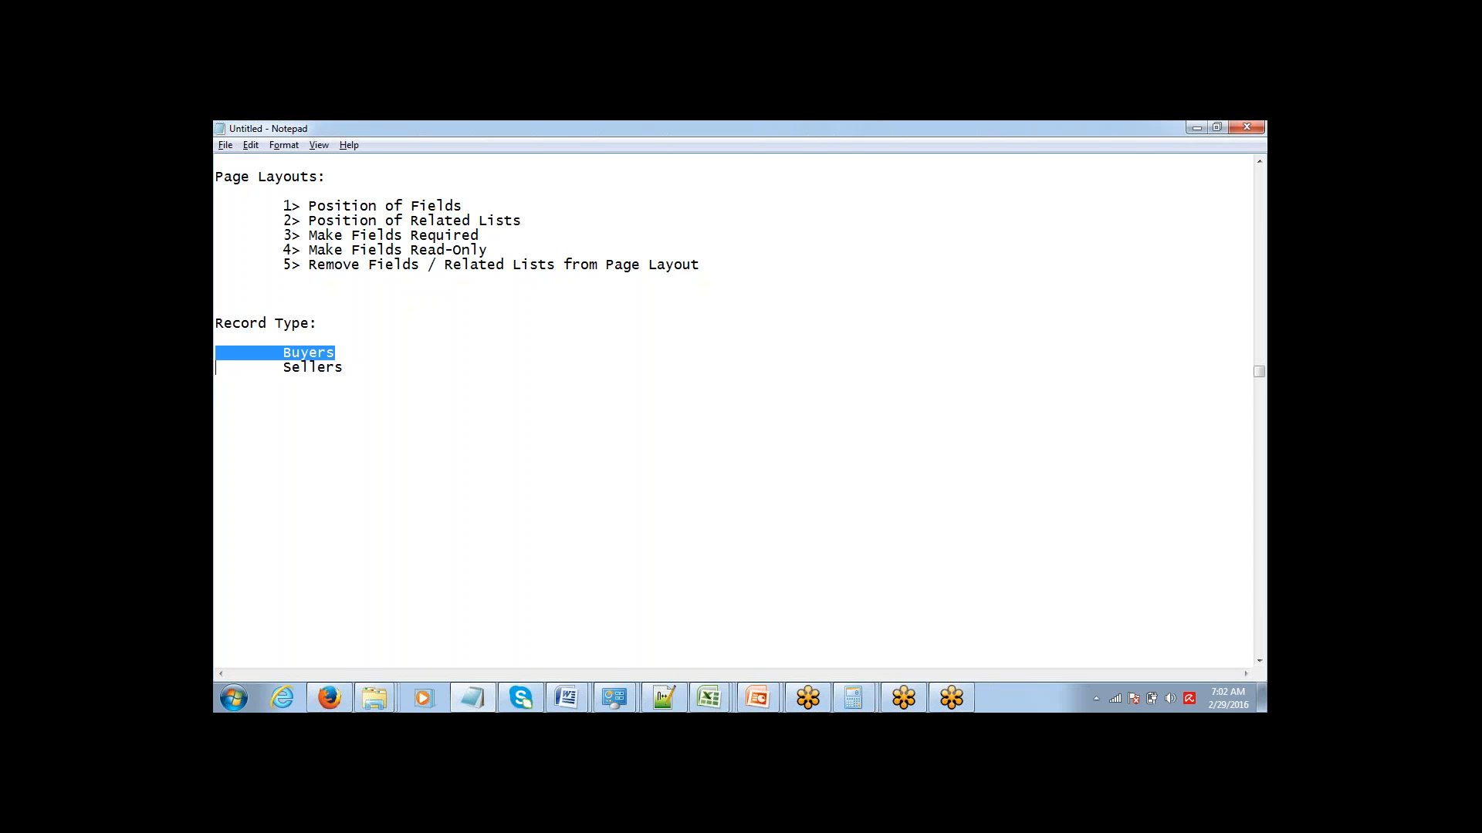
{"action": "key", "text": "Down"}
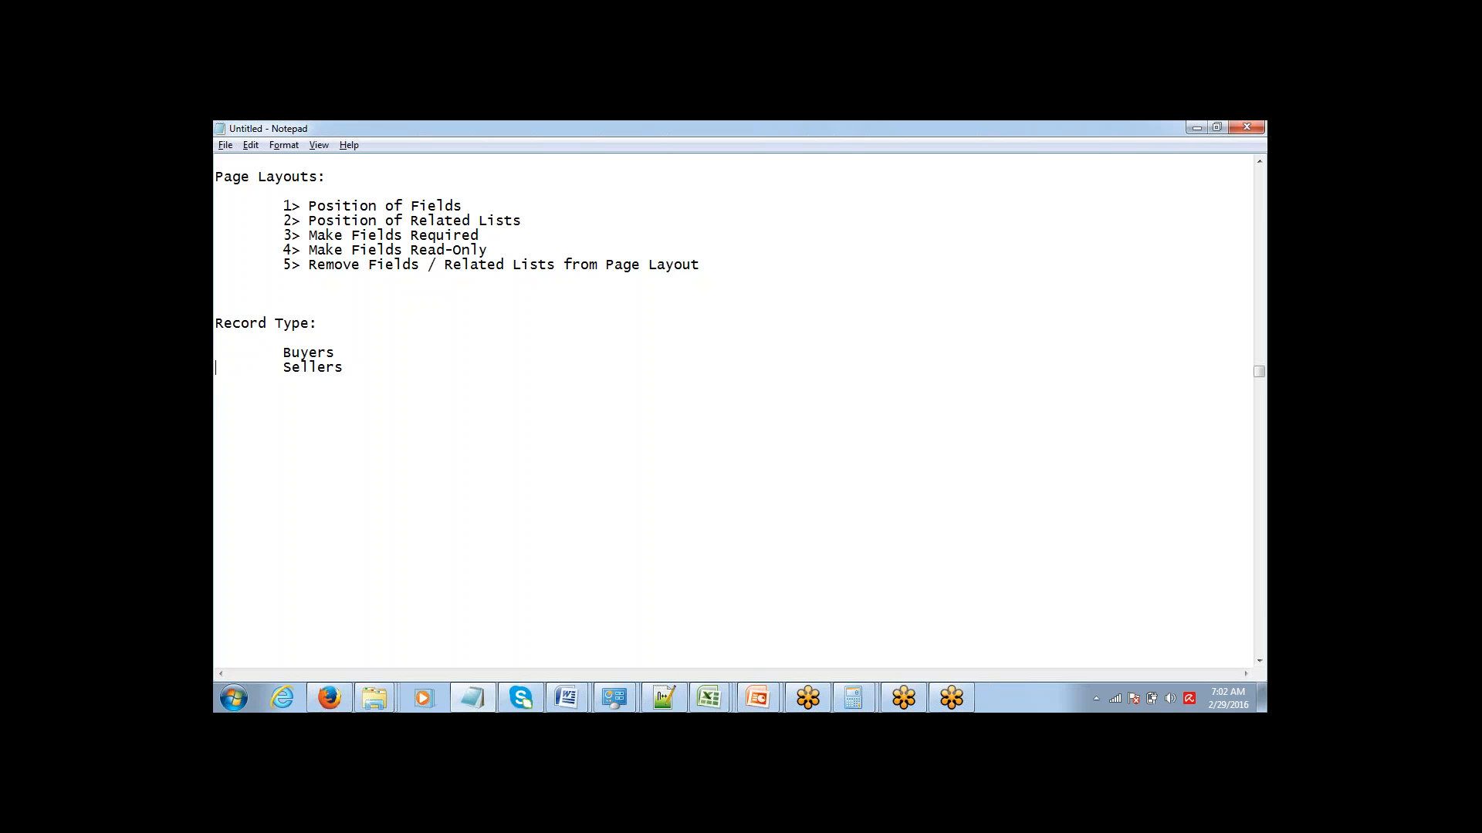
{"action": "key", "text": "shift+Down"}
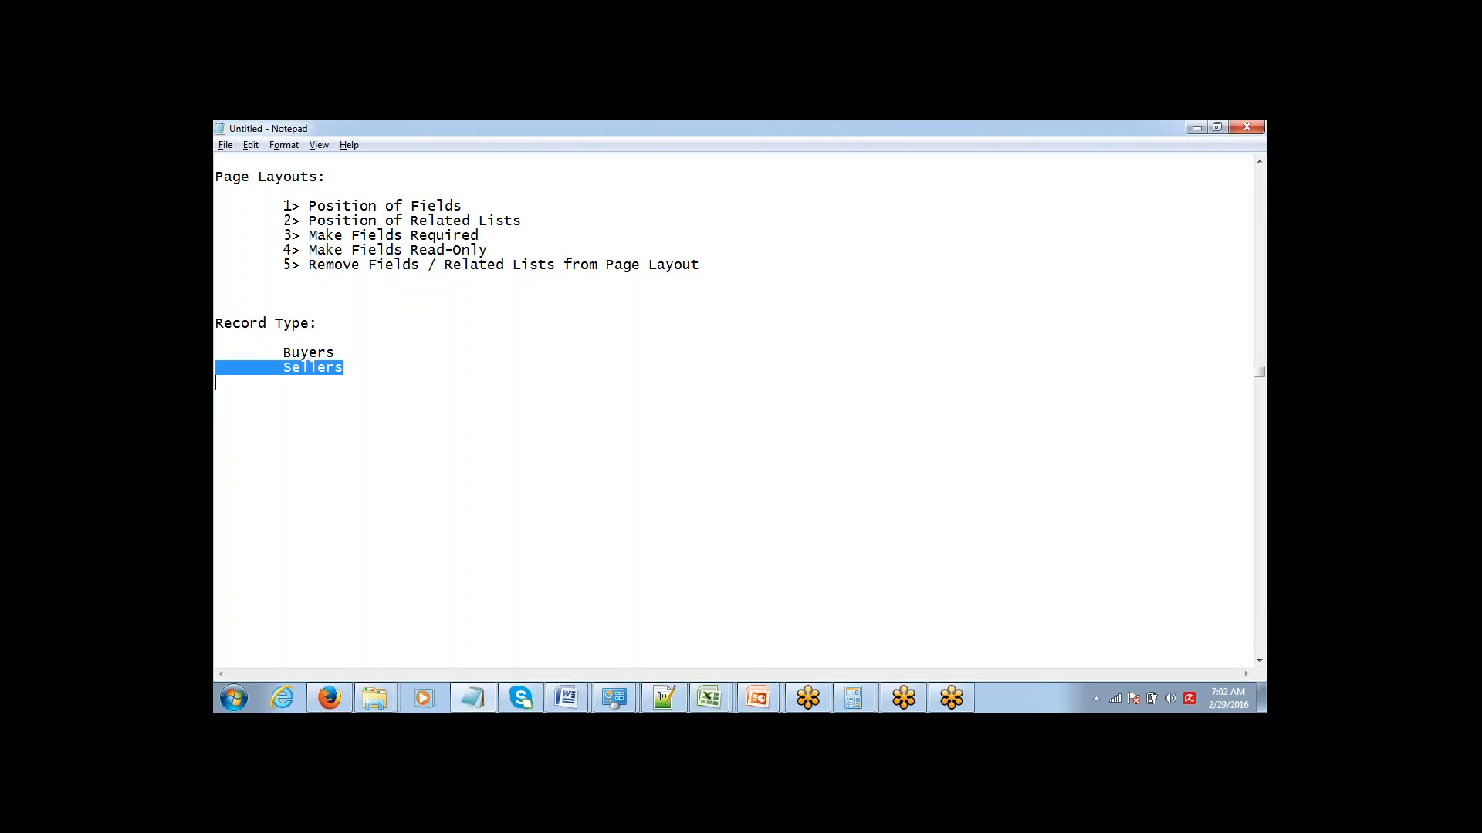
Switch to the blank Excel workbook and enter the heading "Buyer" in cell B2.
{"action": "left_click", "coordinate": [592, 176]}
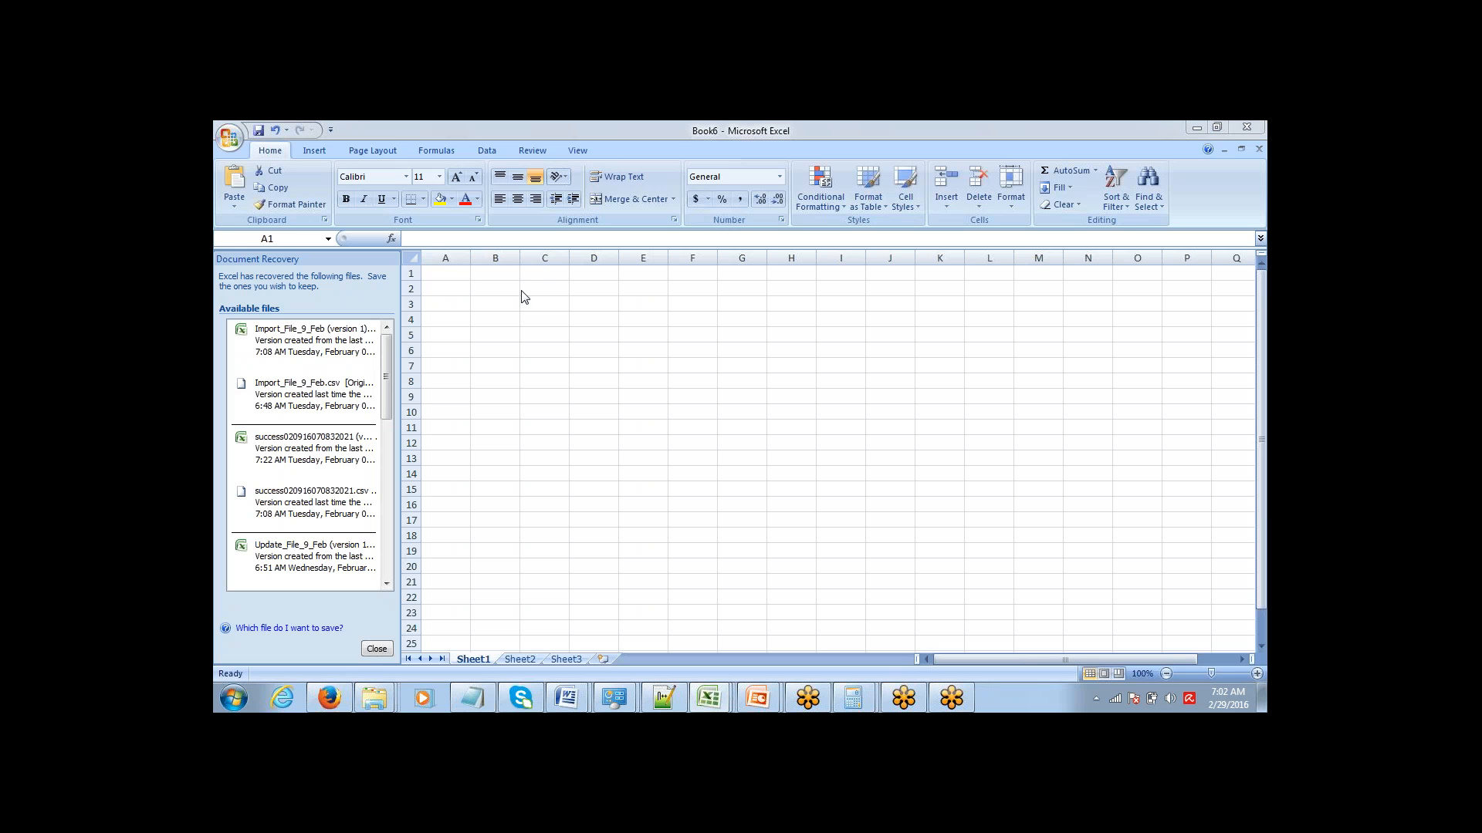
{"action": "left_click", "coordinate": [495, 288]}
{"action": "type", "text": "Buyer"}
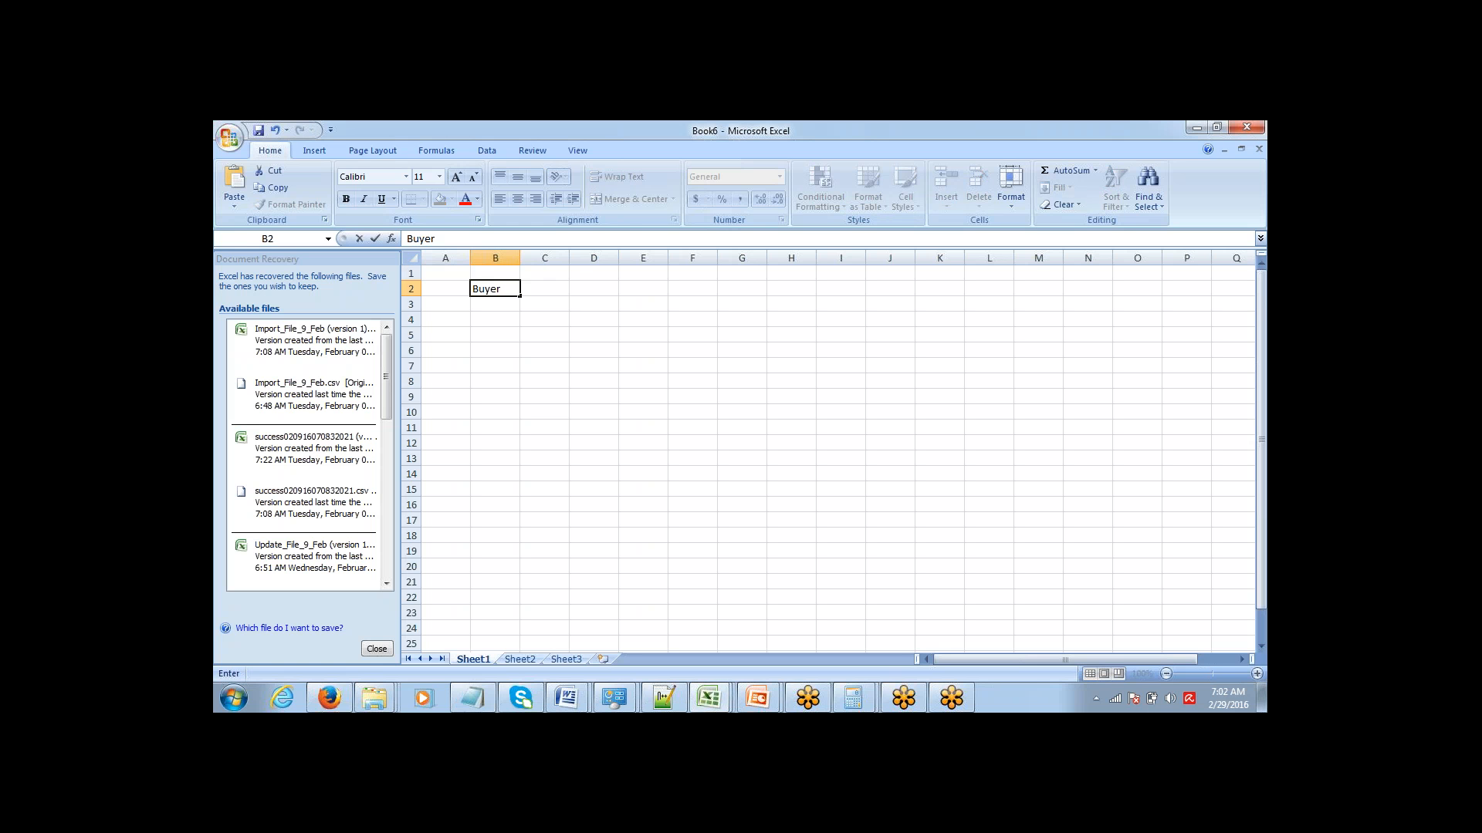
{"action": "key", "text": "Left"}
{"action": "key", "text": "Down"}
{"action": "key", "text": "Right"}
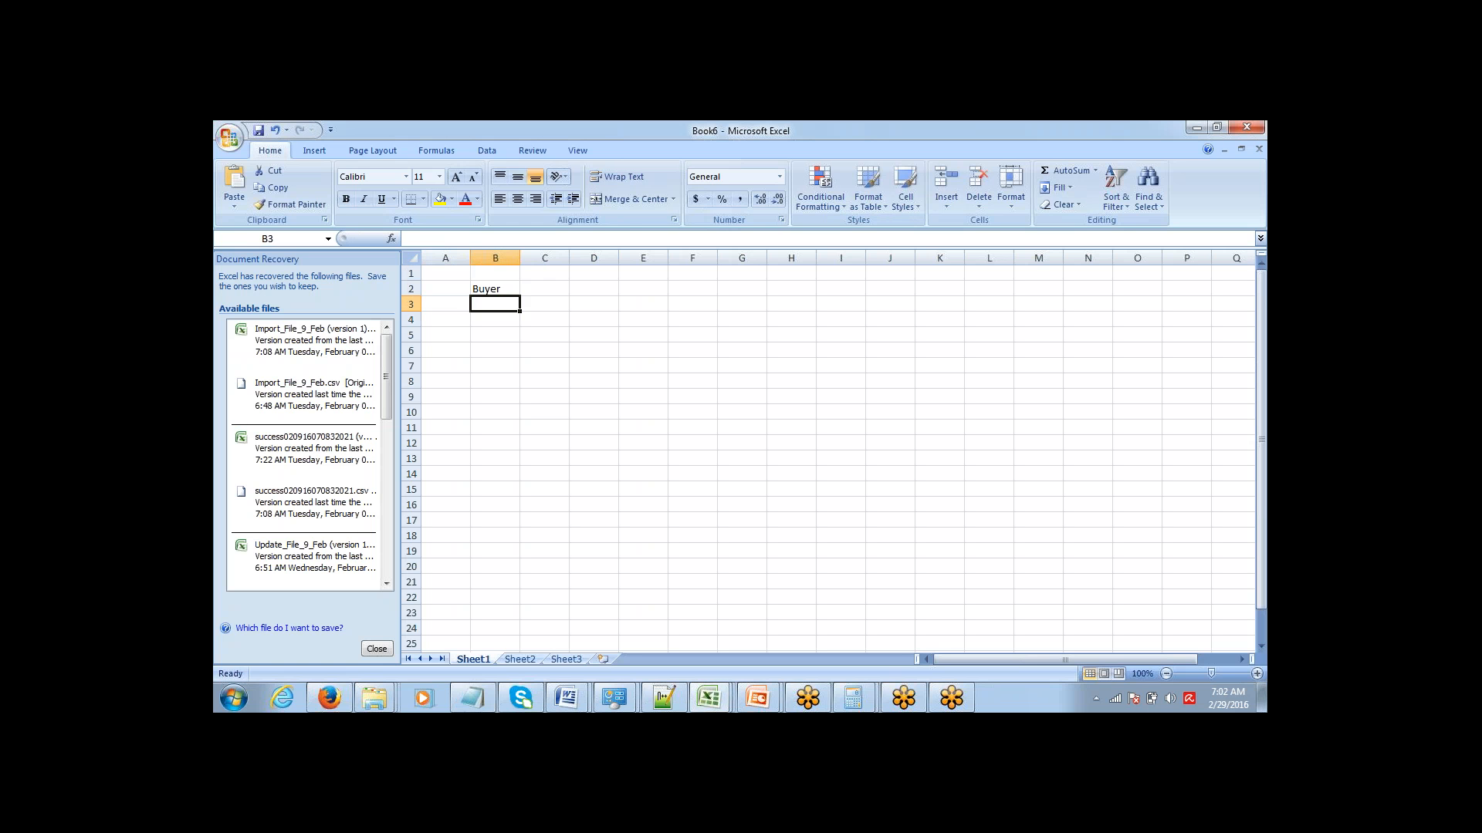
{"action": "key", "text": "Down"}
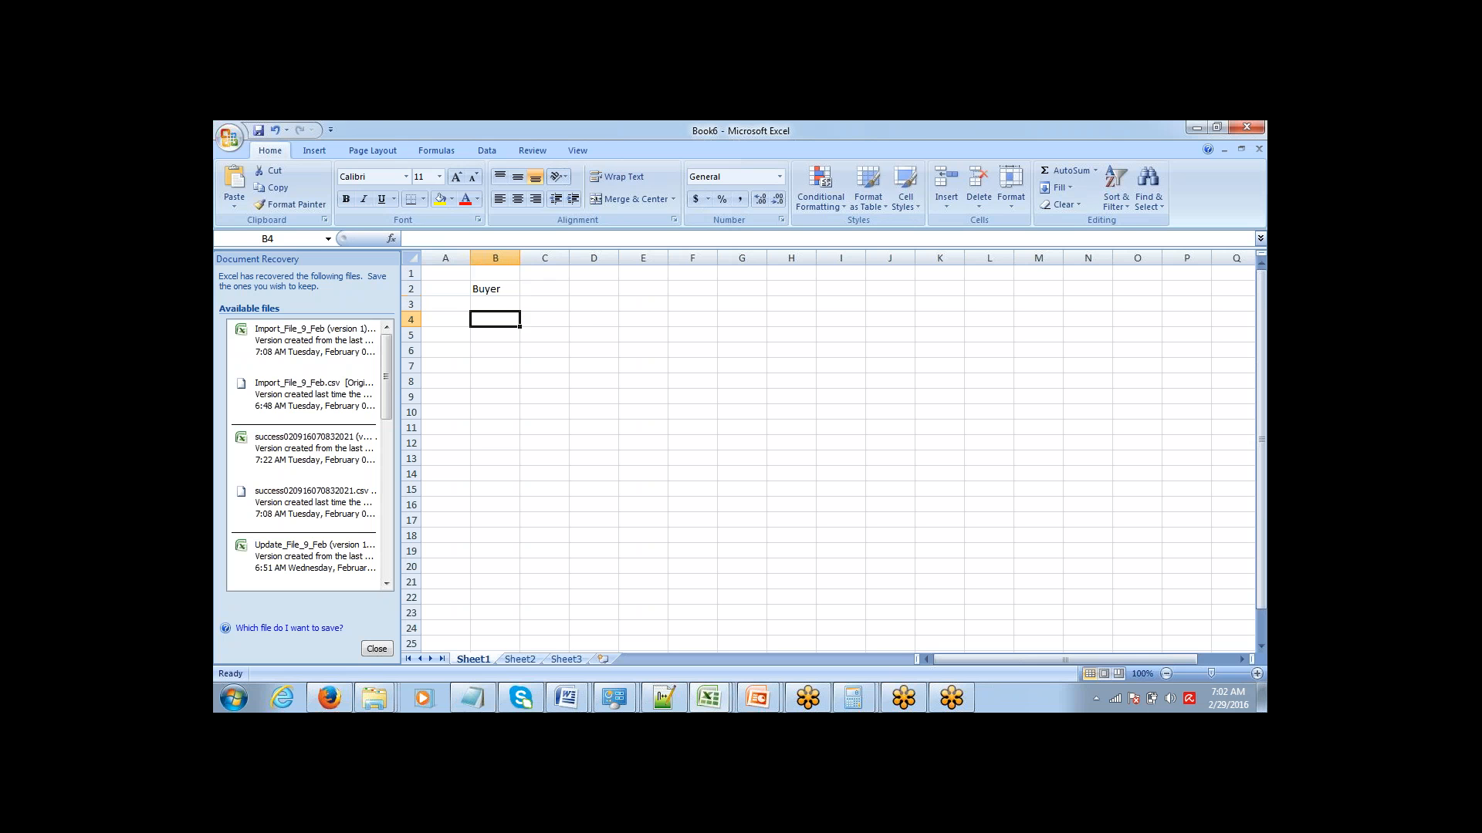
List the buyer fields Name, Email, Phone and Address in cells B4 to B7.
{"action": "type", "text": "Name"}
{"action": "key", "text": "Tab"}
{"action": "key", "text": "Return"}
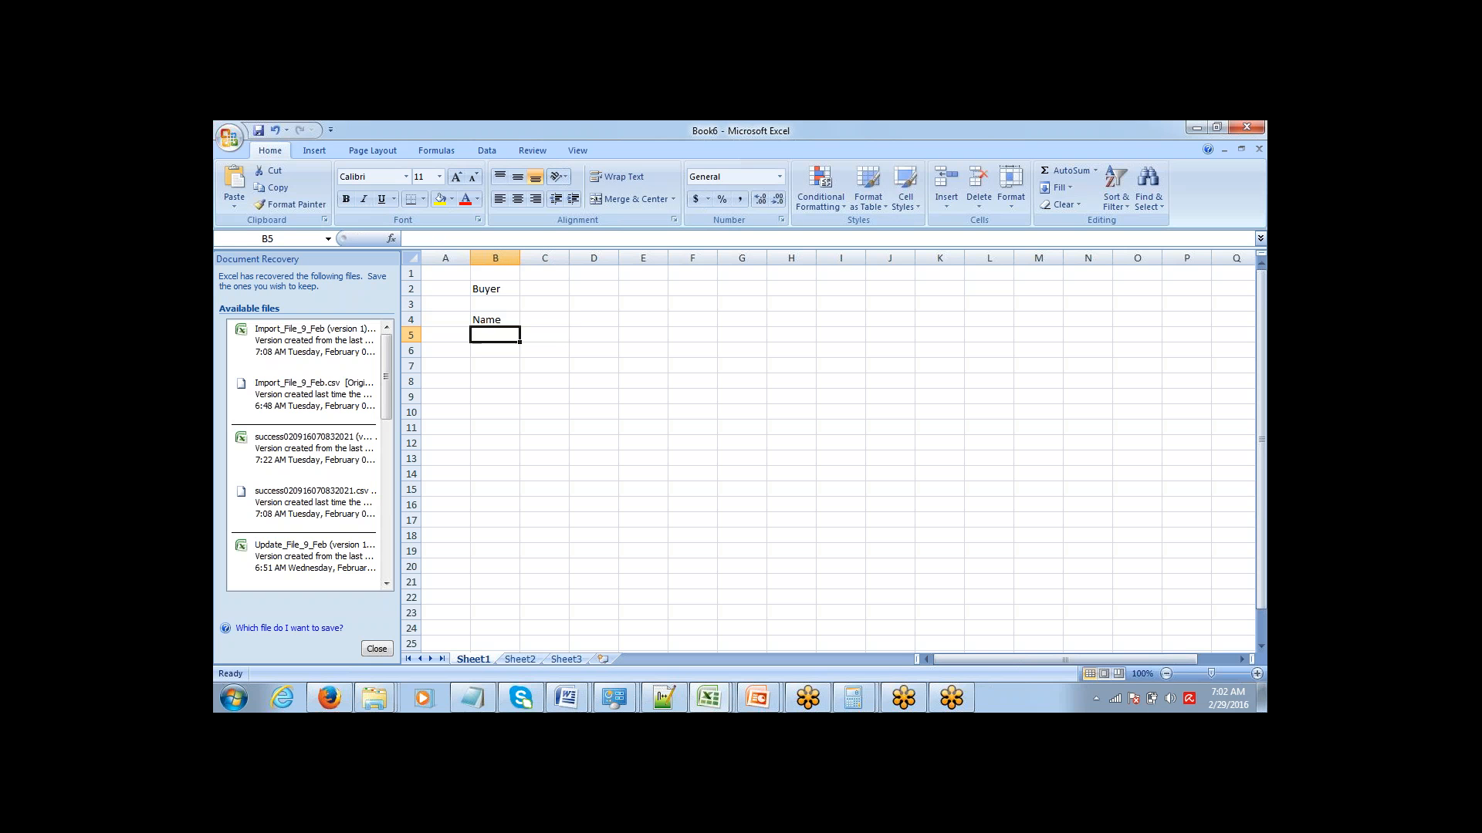
{"action": "type", "text": "Email"}
{"action": "key", "text": "Return"}
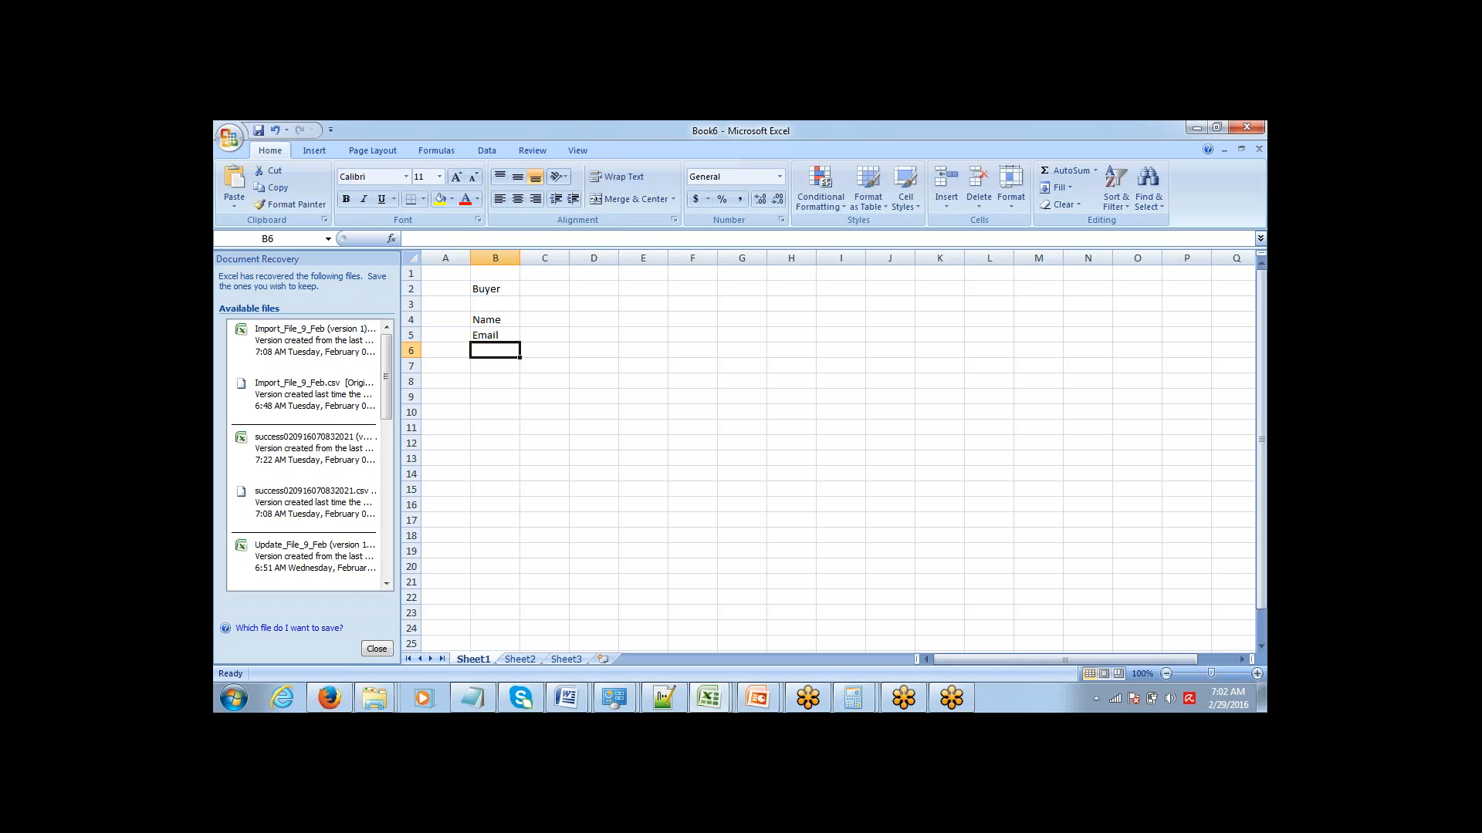
{"action": "type", "text": "Phone"}
{"action": "key", "text": "Return"}
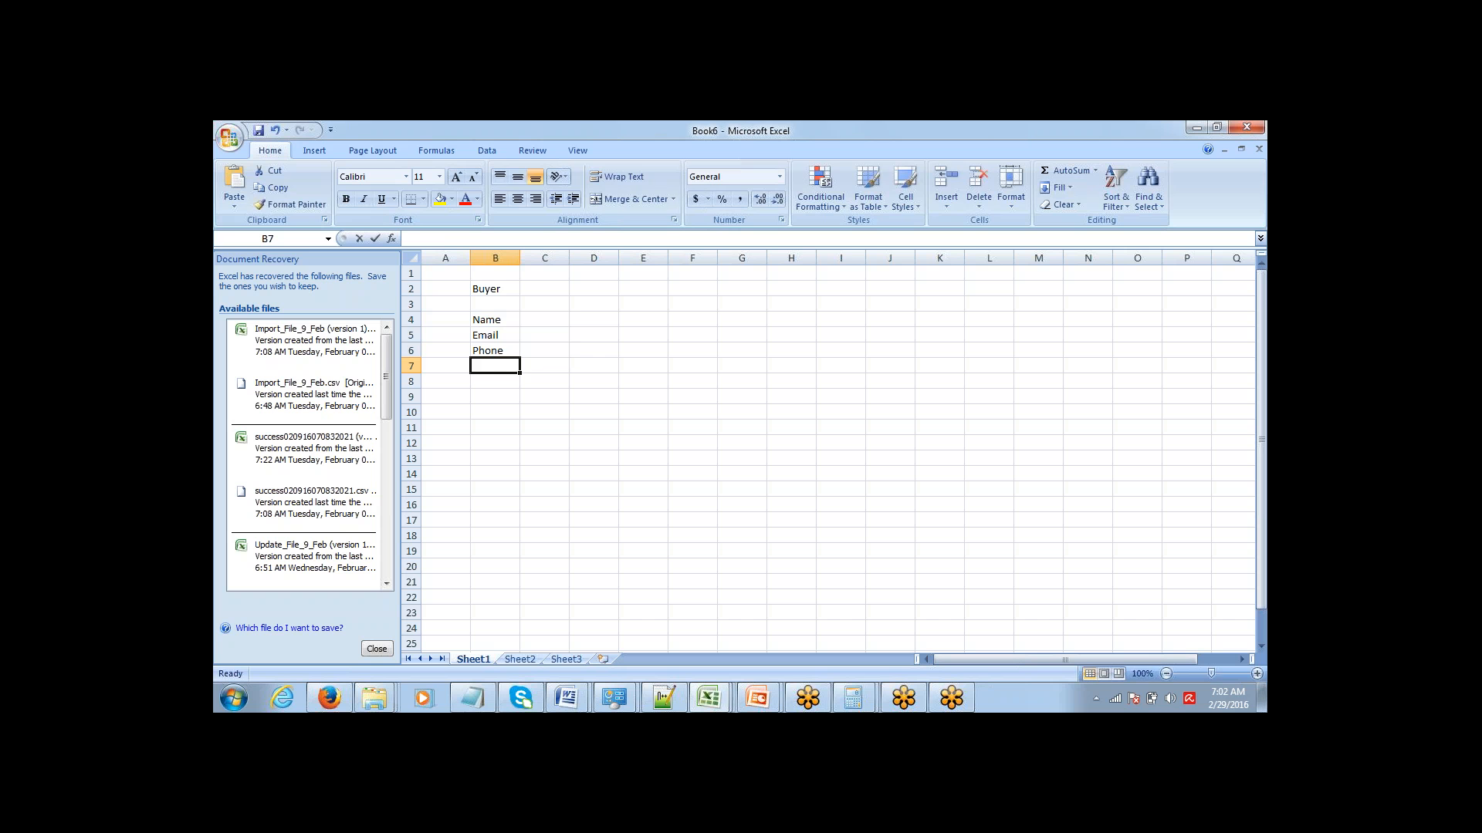
{"action": "type", "text": "Addree"}
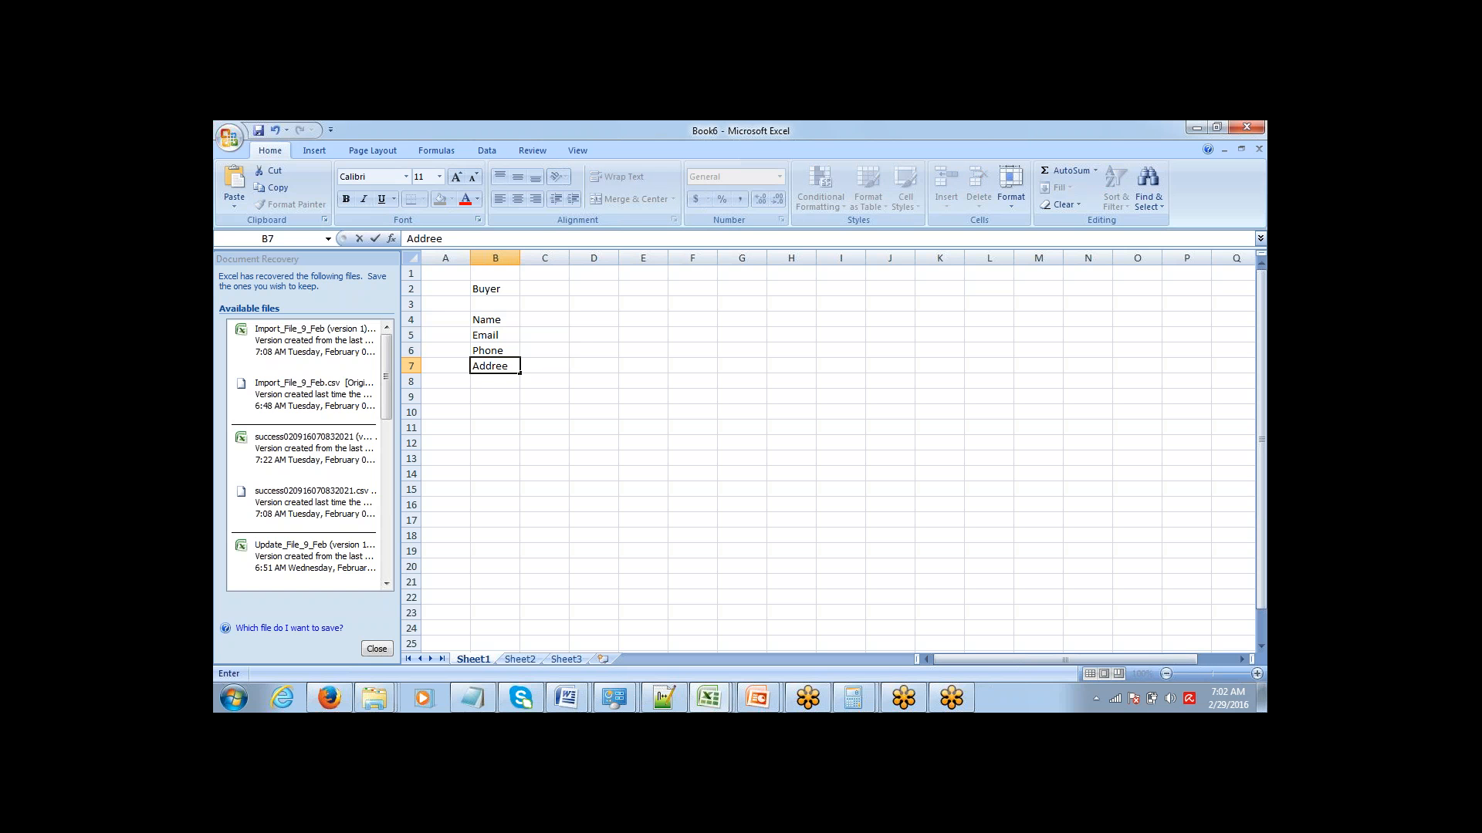
{"action": "key", "text": "BackSpace"}
{"action": "type", "text": "ss"}
{"action": "key", "text": "Return"}
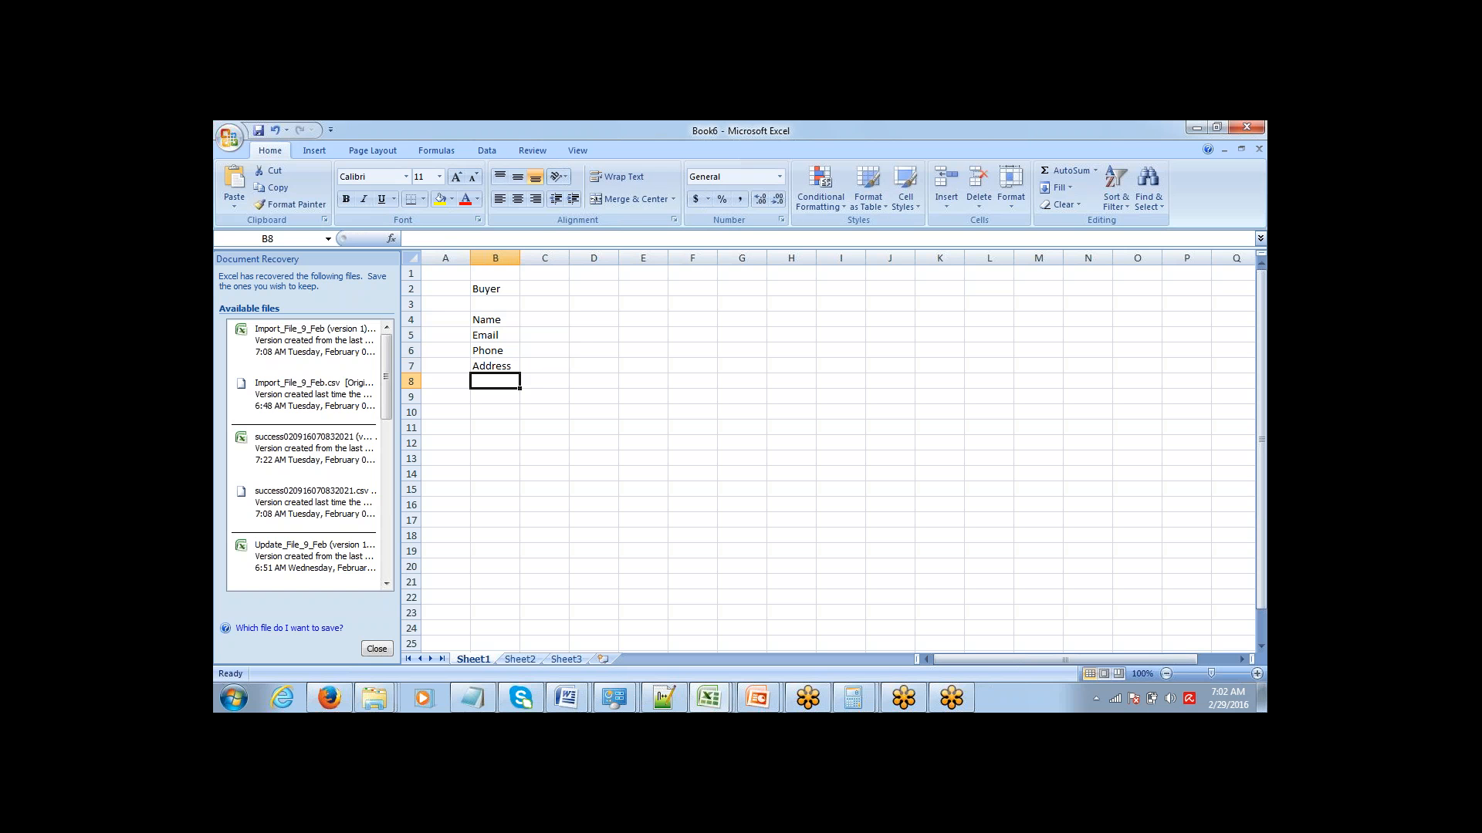
Add Preference and Budget to the buyer fields in cells B8 and B9.
{"action": "type", "text": "Pre"}
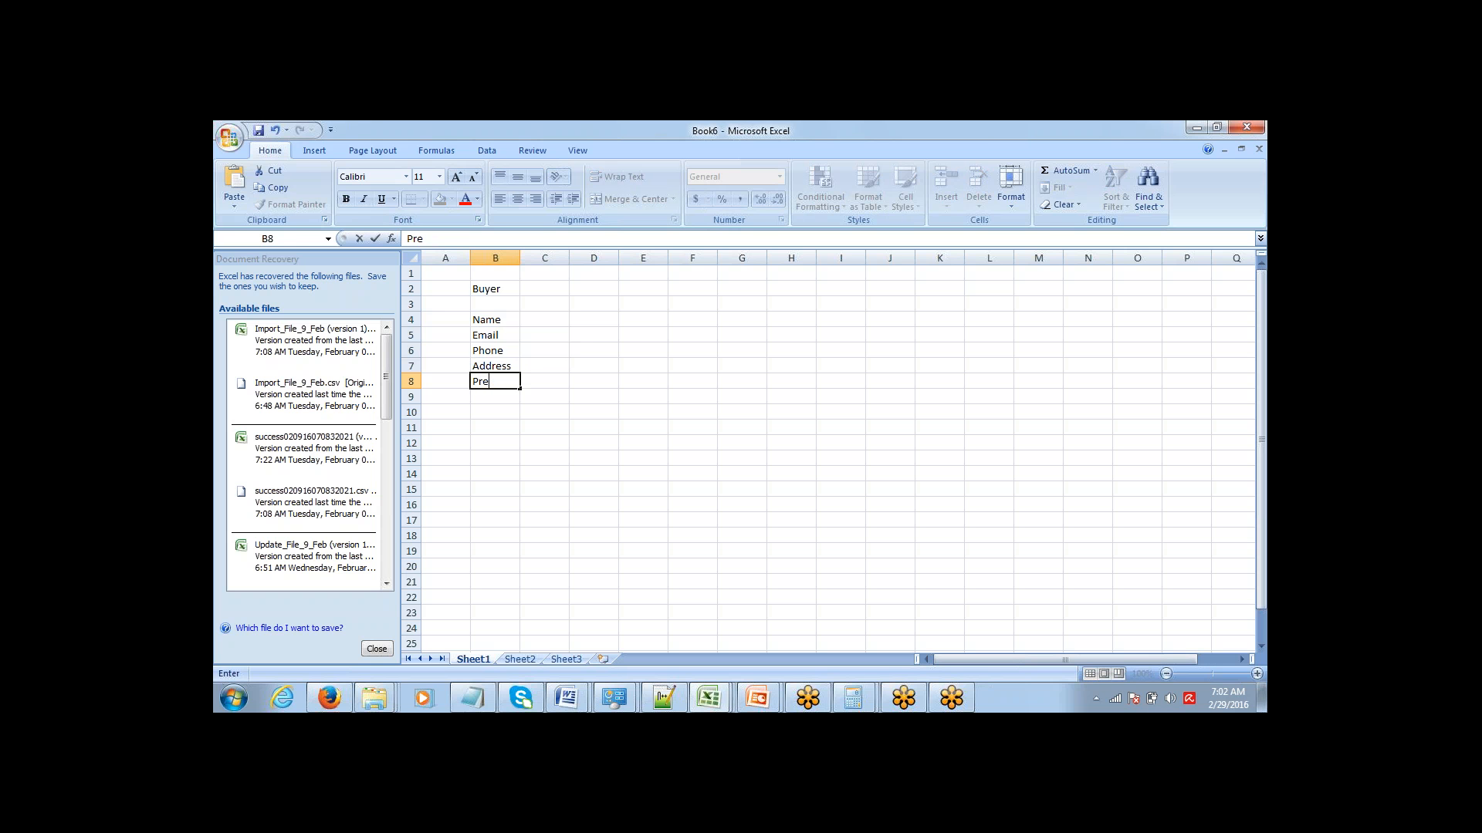
{"action": "type", "text": "ference"}
{"action": "key", "text": "Return"}
{"action": "type", "text": "Budget"}
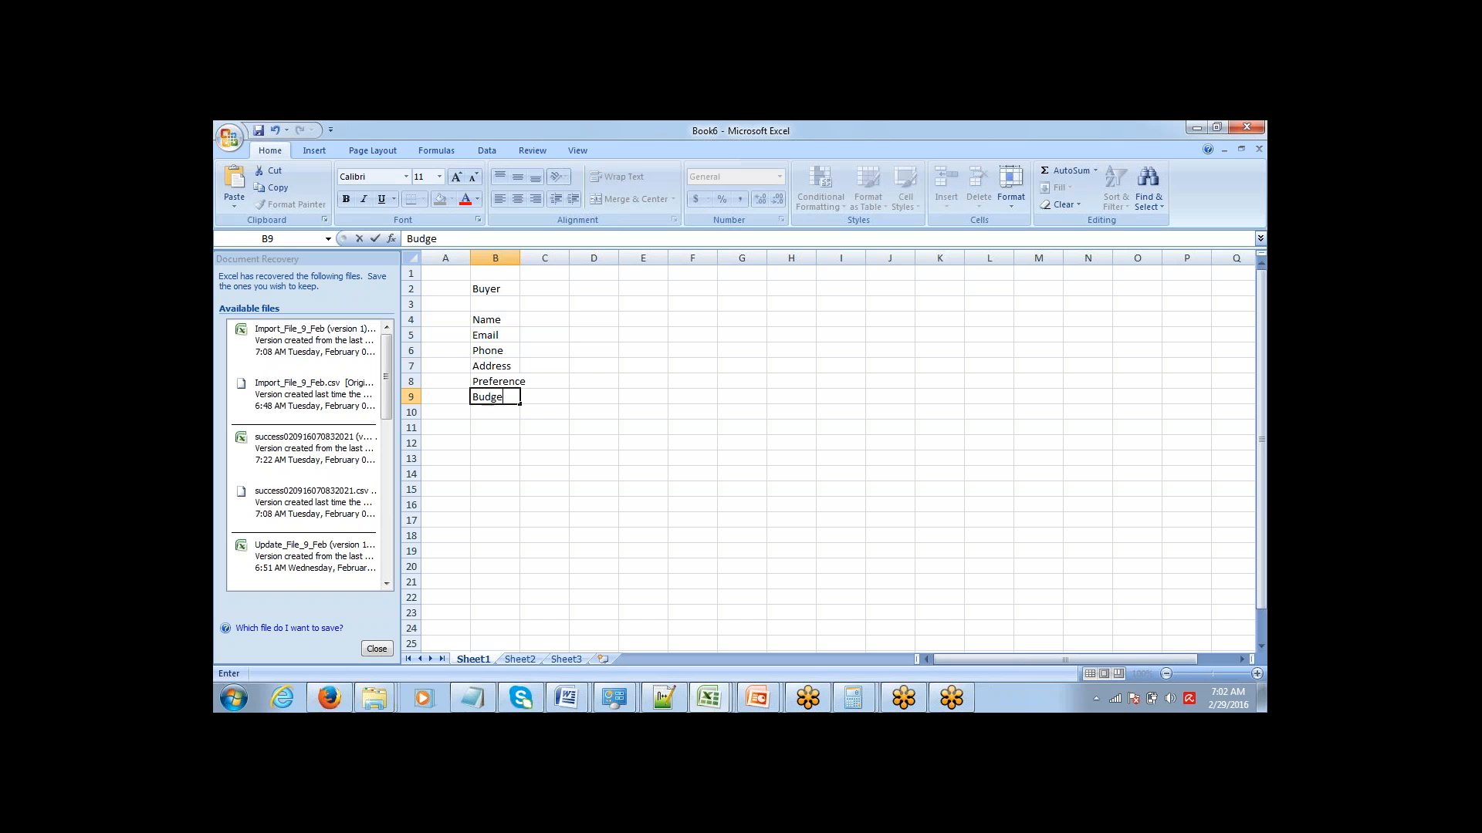
{"action": "key", "text": "Tab"}
{"action": "key", "text": "Return"}
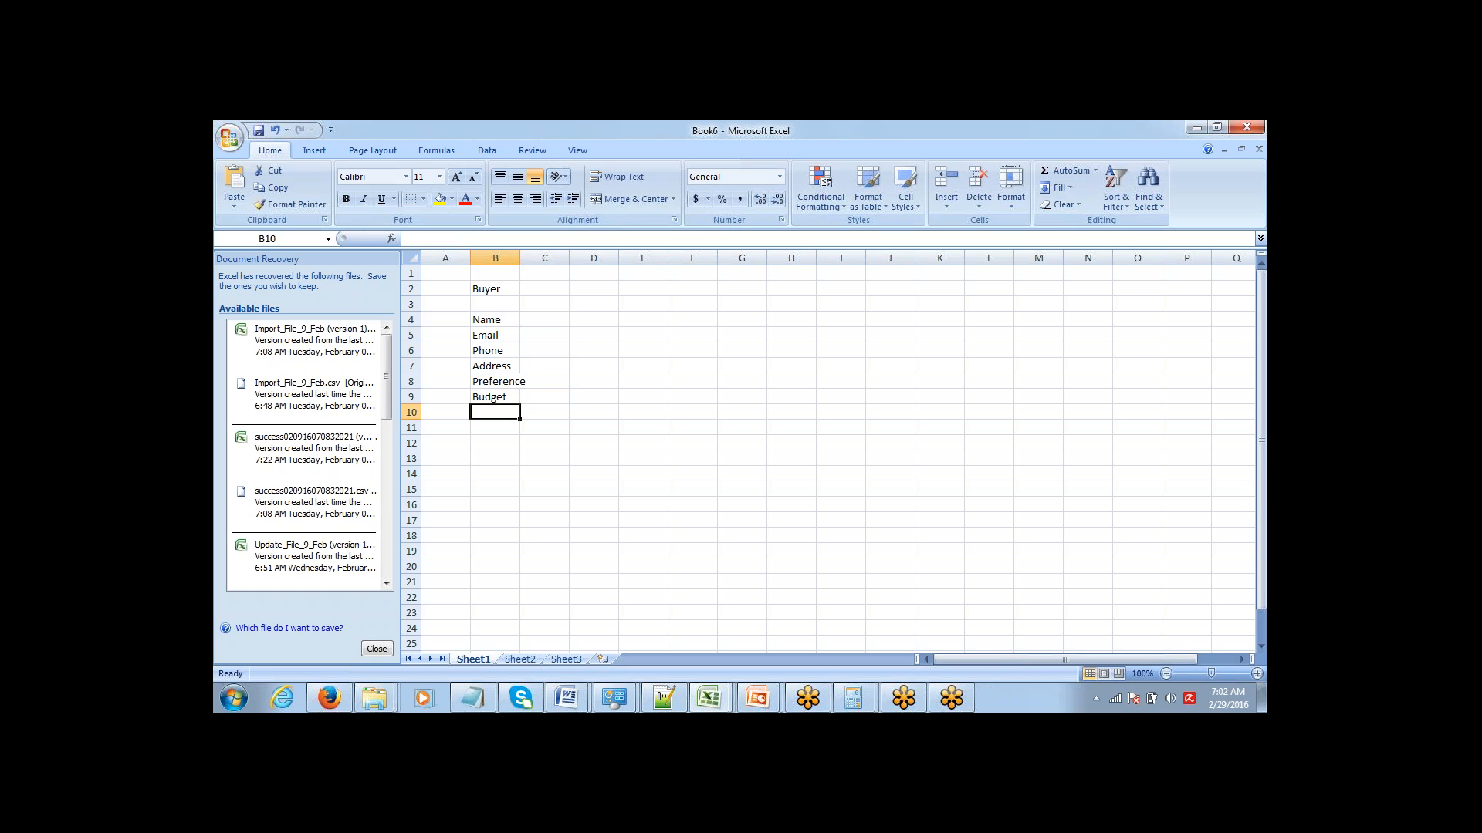
Go through the buyer fields in column B from Name down to Budget.
{"action": "key", "text": "Up"}
{"action": "key", "text": "Up"}
{"action": "key", "text": "Up"}
{"action": "key", "text": "Up"}
{"action": "key", "text": "Up"}
{"action": "key", "text": "Up"}
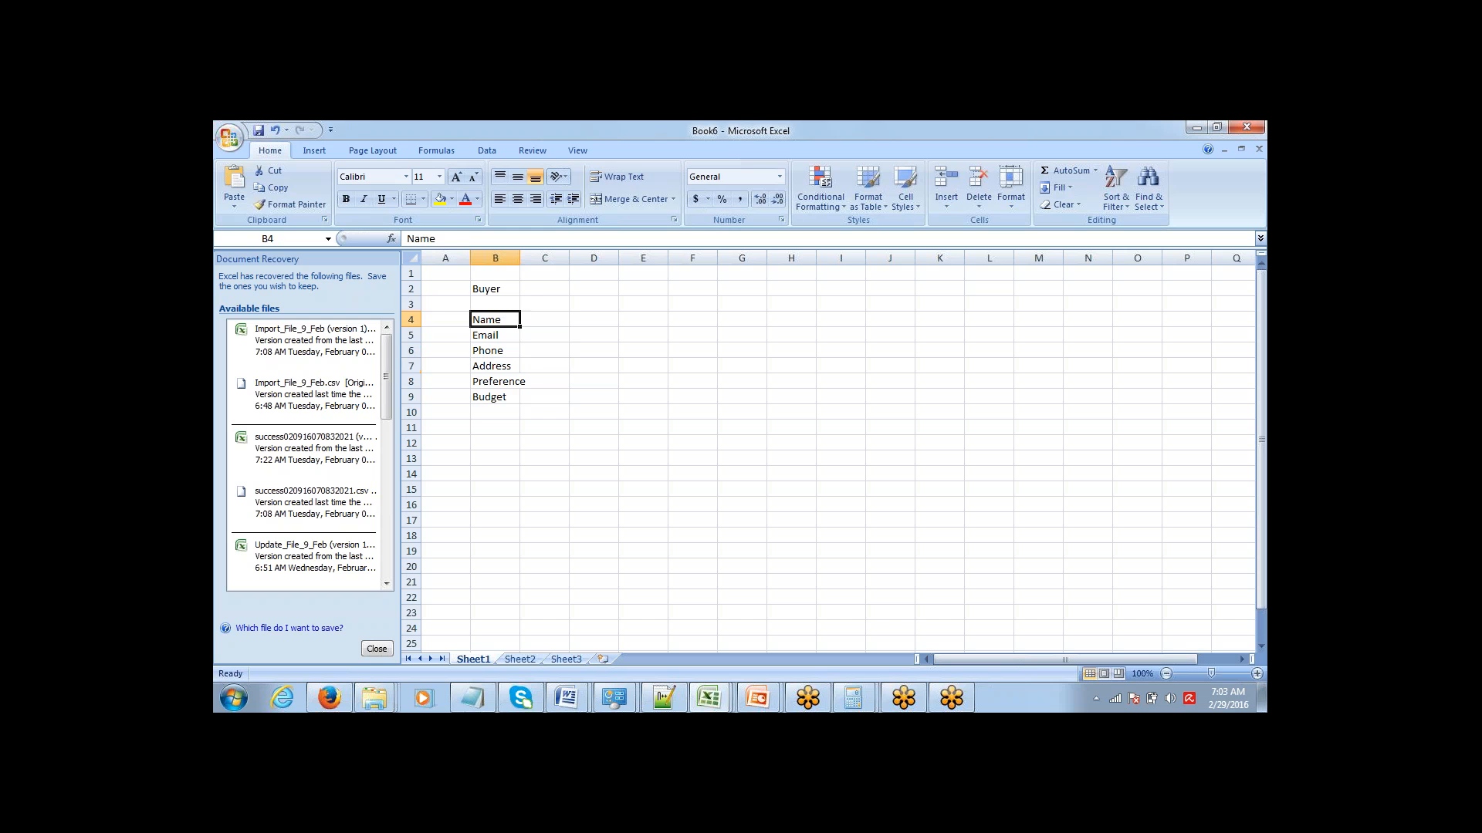
{"action": "key", "text": "Down"}
{"action": "key", "text": "Down"}
{"action": "key", "text": "Down"}
{"action": "key", "text": "Down"}
{"action": "key", "text": "Down"}
{"action": "key", "text": "Down"}
{"action": "key", "text": "Up"}
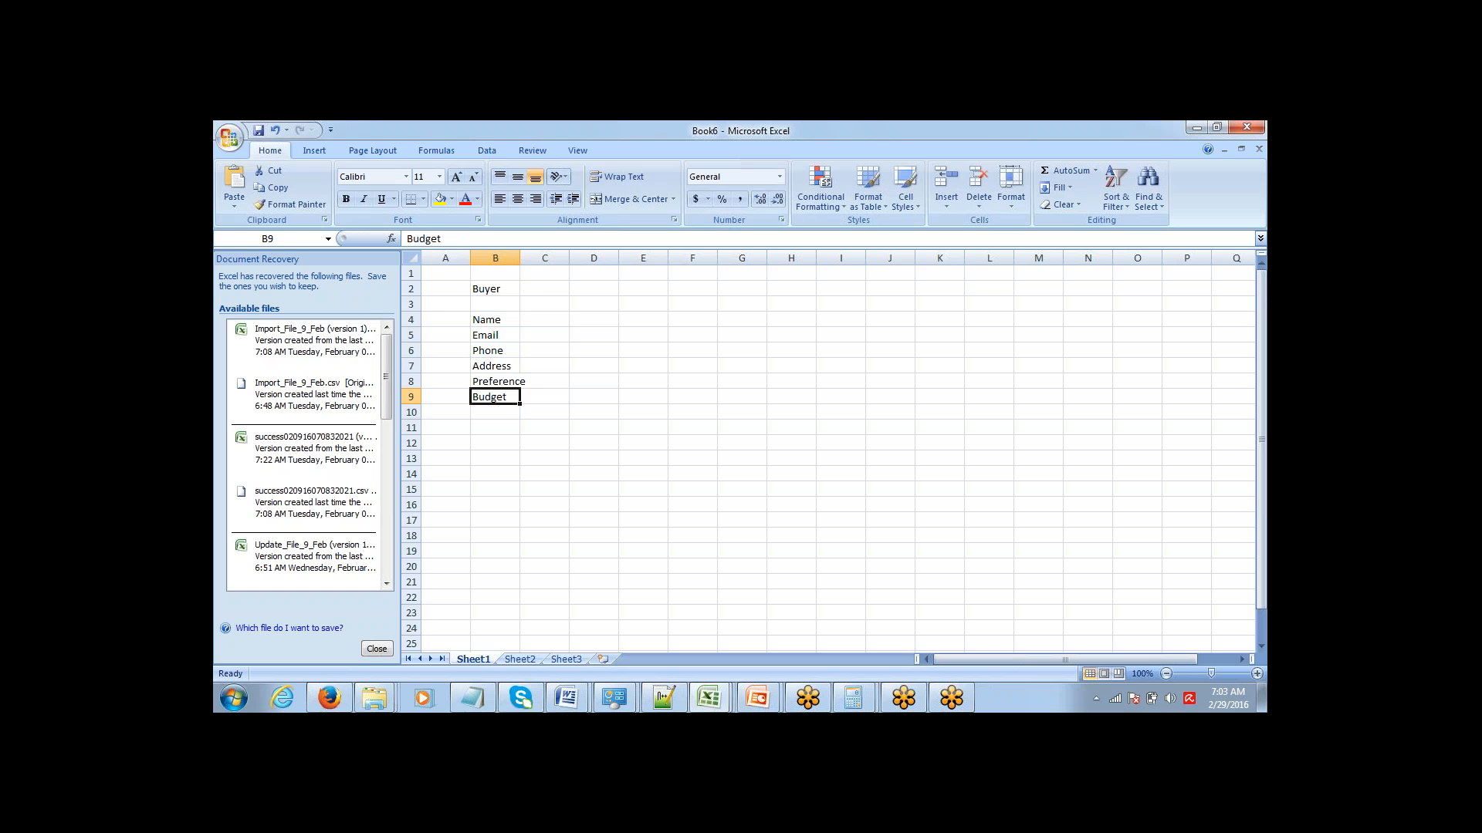
{"action": "key", "text": "Down"}
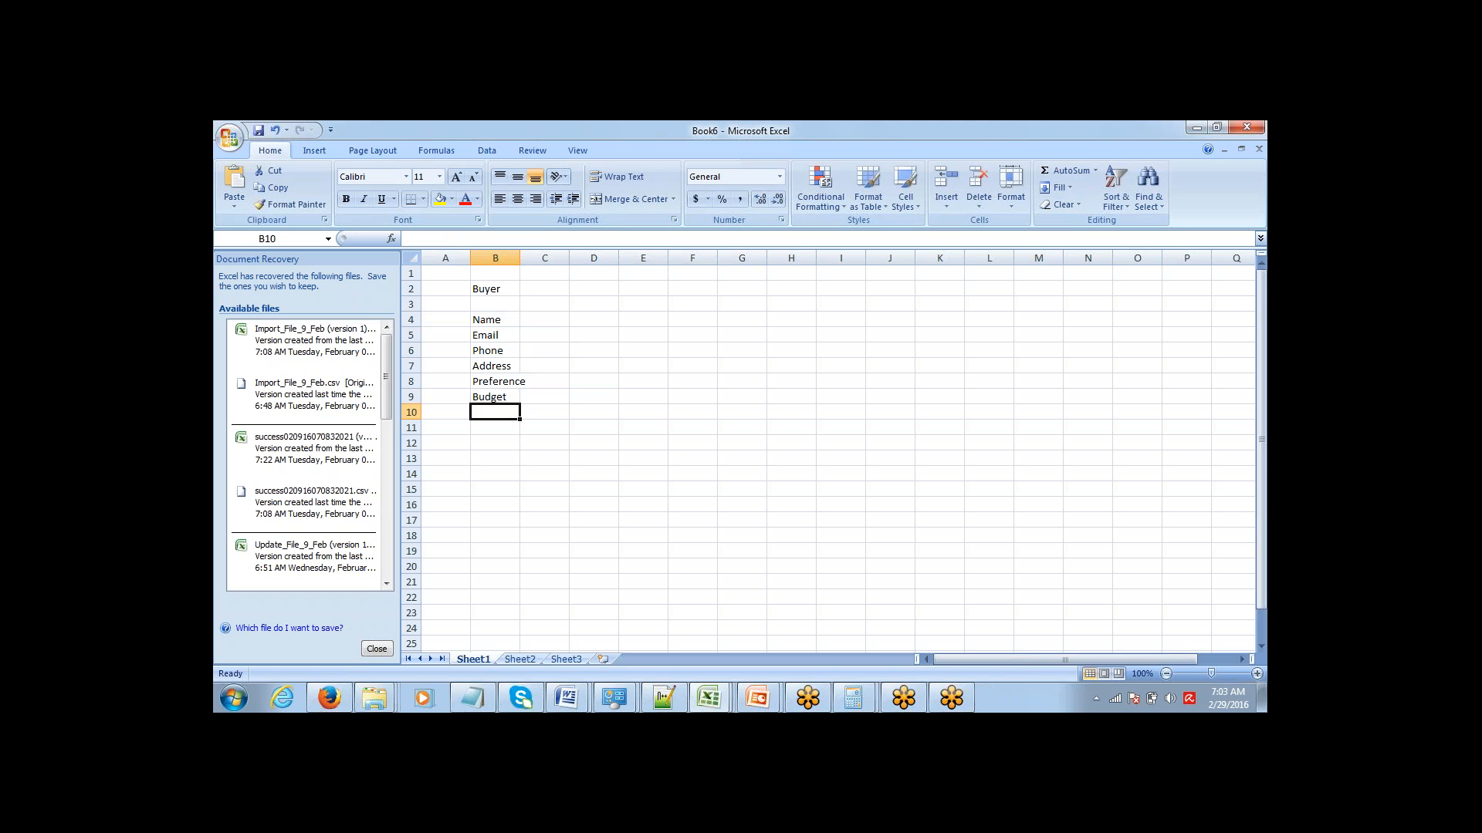
Enter "Buying When" as the last buyer field in cell B10.
{"action": "type", "text": "When"}
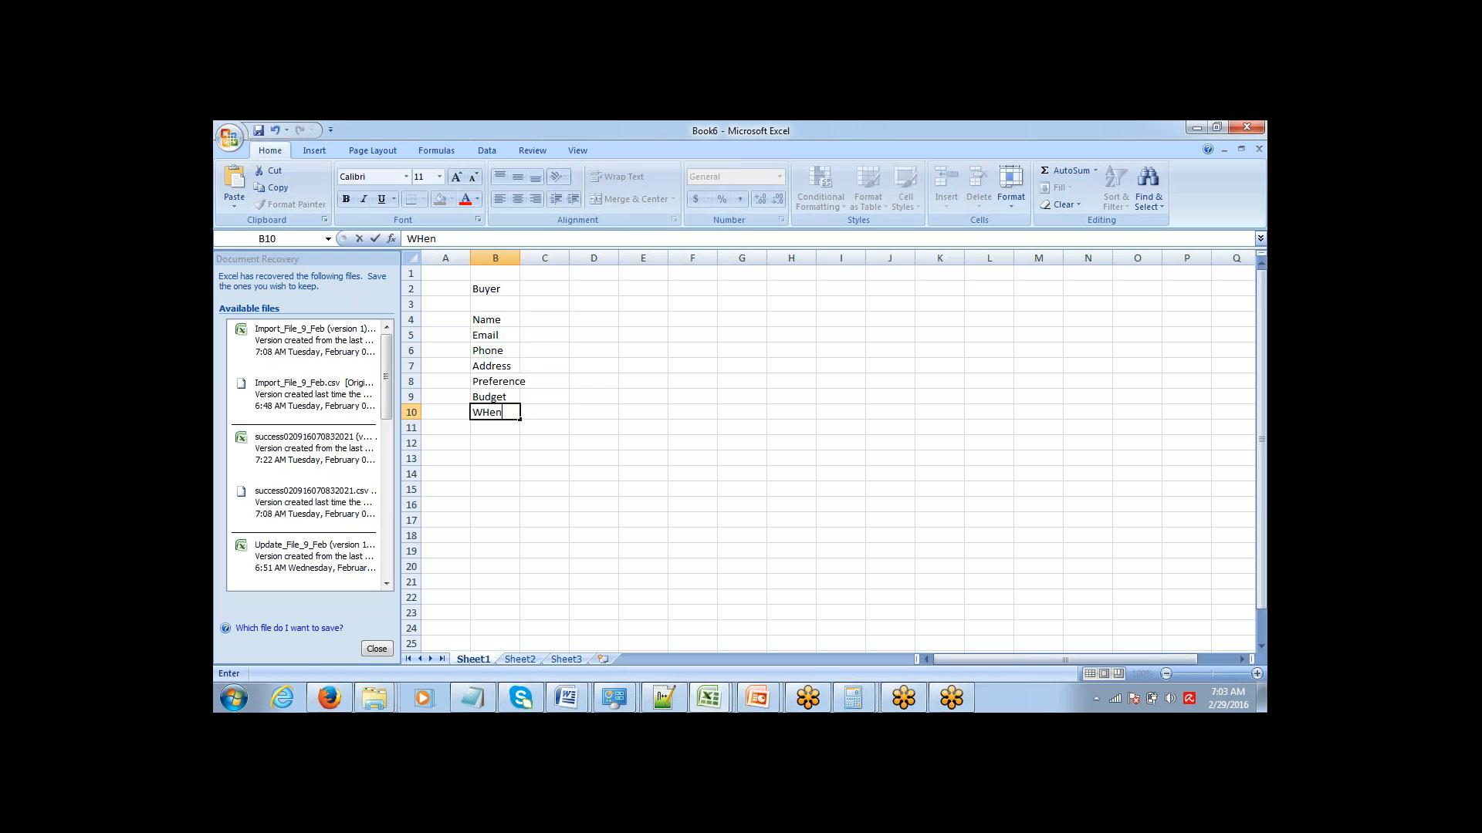
{"action": "key", "text": "BackSpace"}
{"action": "key", "text": "BackSpace"}
{"action": "key", "text": "BackSpace"}
{"action": "key", "text": "BackSpace"}
{"action": "type", "text": "Buying WHen"}
{"action": "key", "text": "Return"}
Widen columns B and D and enter the heading "Seller" in cell E3.
{"action": "key", "text": "Up"}
{"action": "key", "text": "Up"}
{"action": "key", "text": "Up"}
{"action": "key", "text": "Up"}
{"action": "key", "text": "Up"}
{"action": "key", "text": "Up"}
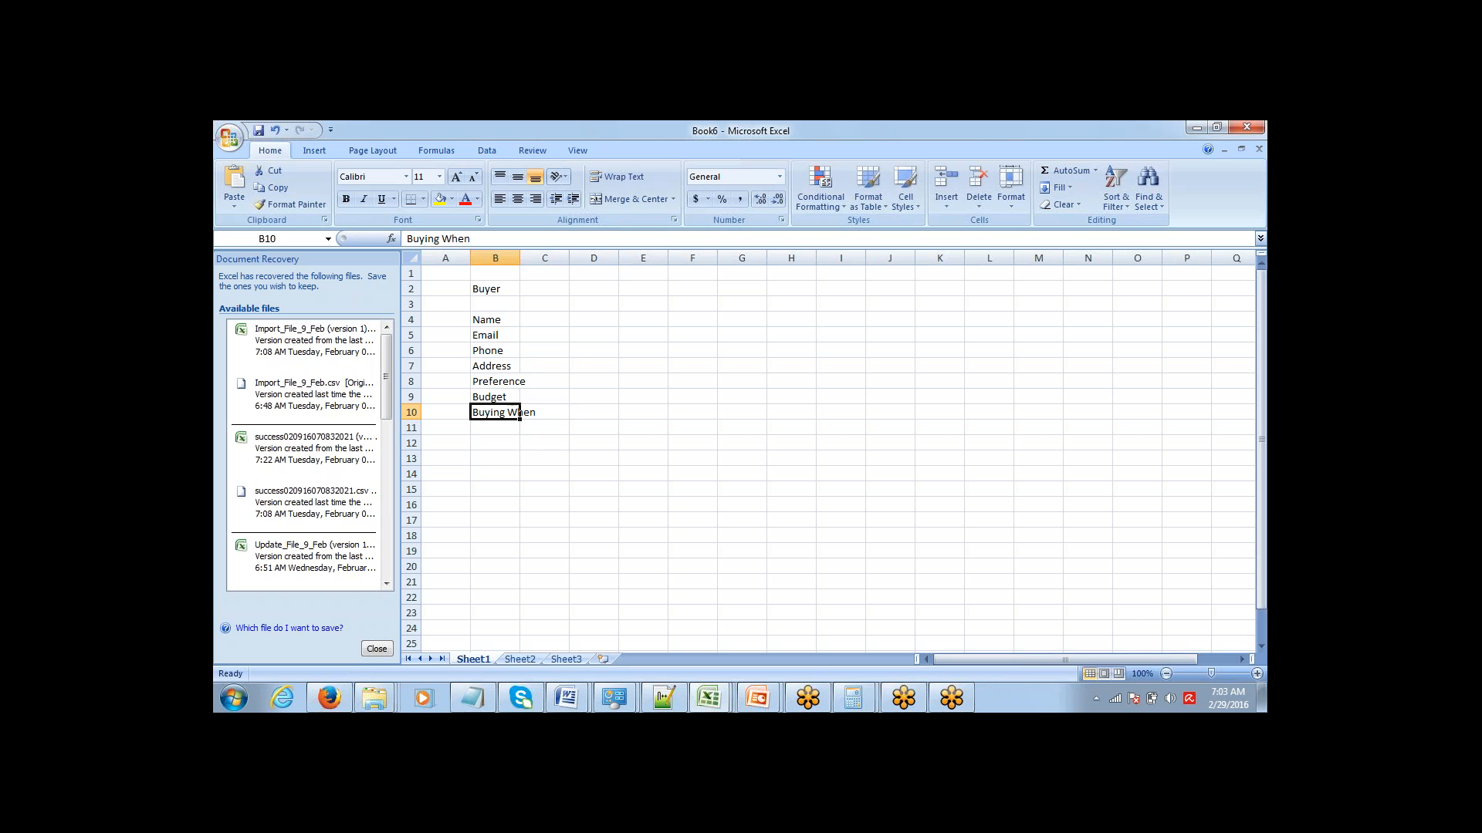
{"action": "key", "text": "Up"}
{"action": "key", "text": "Up"}
{"action": "key", "text": "Up"}
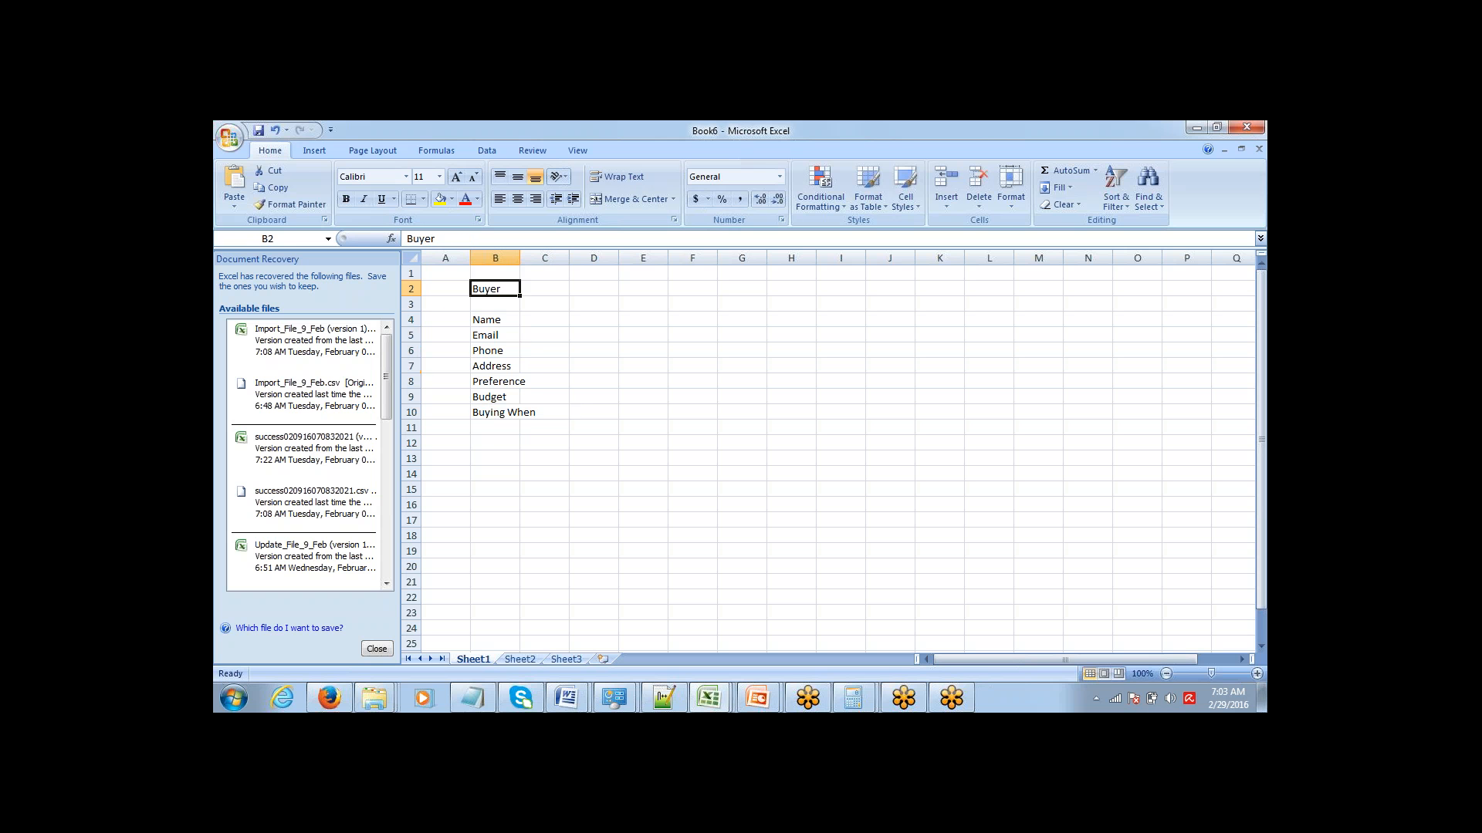
{"action": "left_click_drag", "start_coordinate": [519, 260], "coordinate": [561, 265]}
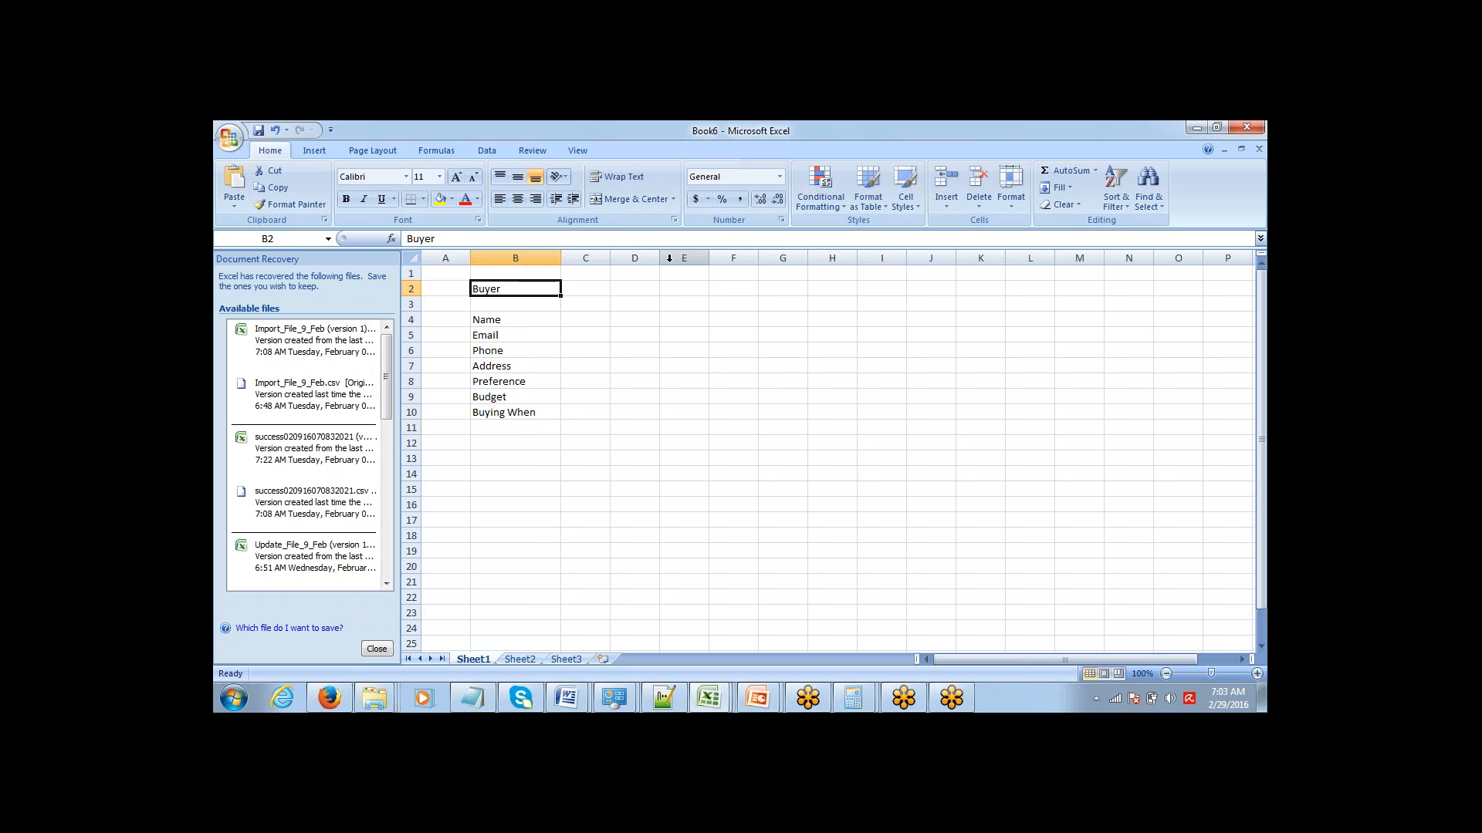
{"action": "left_click_drag", "start_coordinate": [659, 259], "coordinate": [703, 258]}
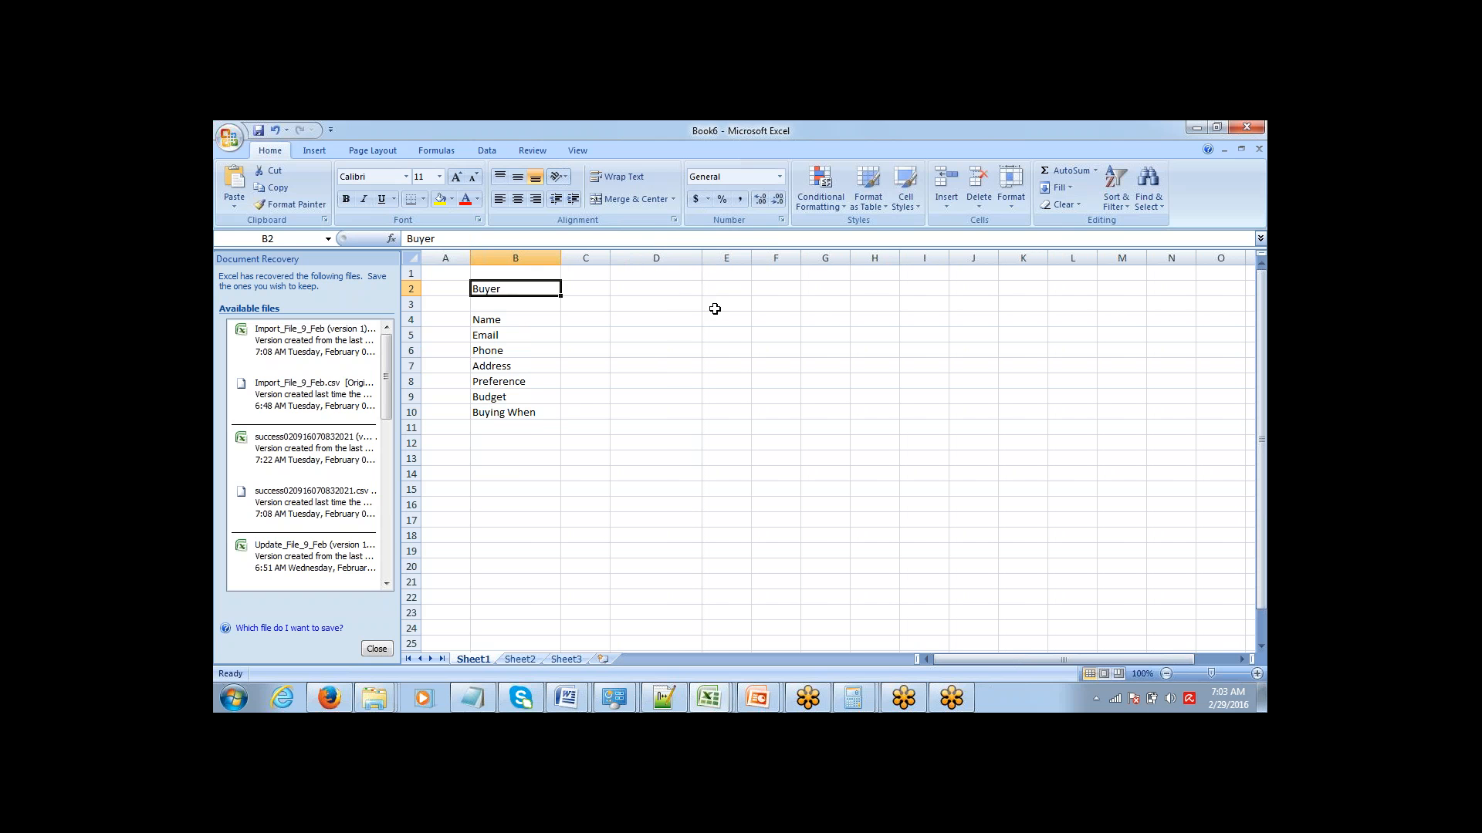
{"action": "left_click", "coordinate": [721, 306]}
{"action": "type", "text": "Seller"}
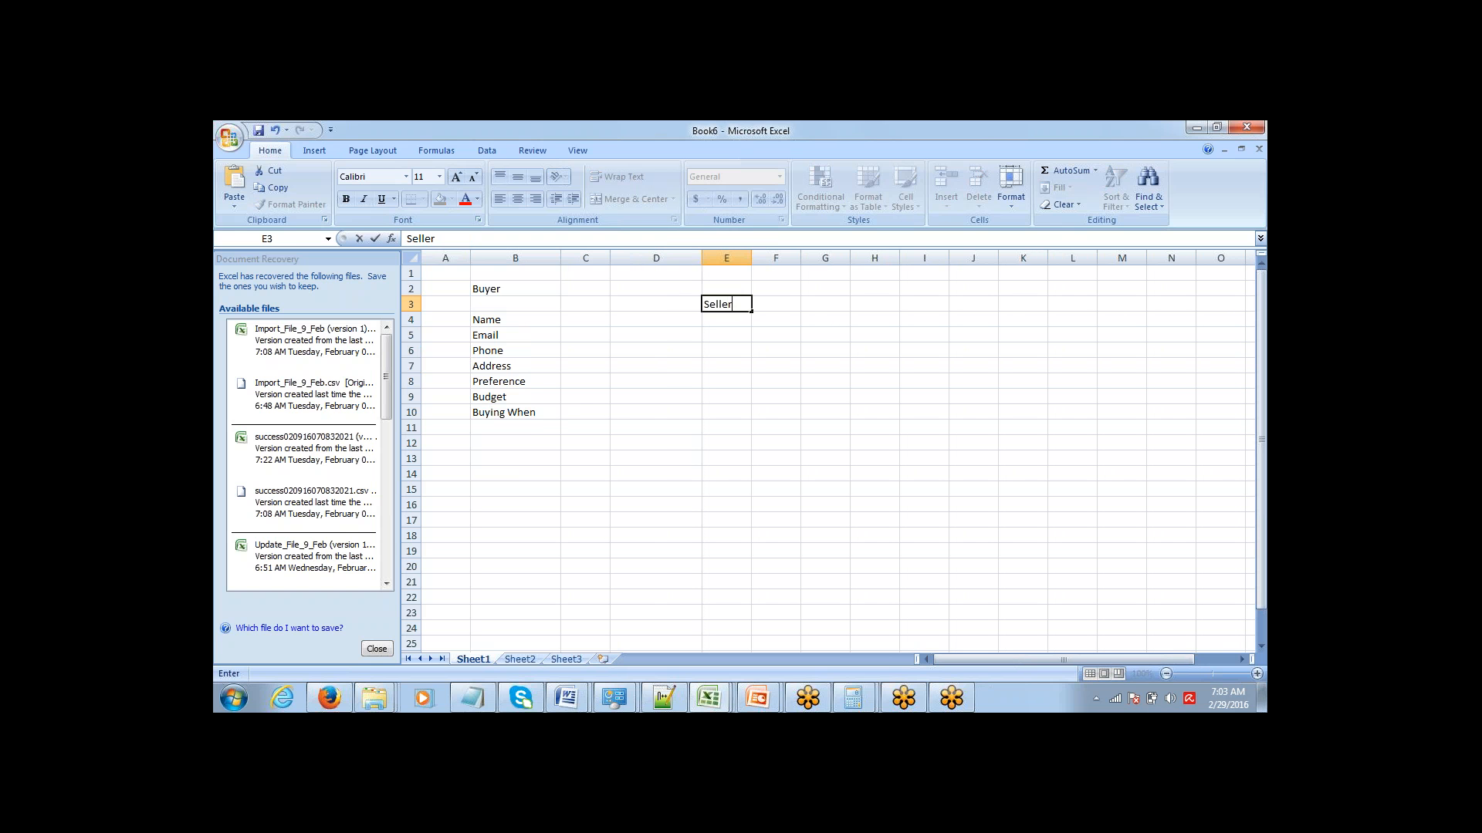
Copy the Name, Email, Phone and Address entries from B4:B7 to the Seller column starting at E4.
{"action": "key", "text": "Right"}
{"action": "key", "text": "Left"}
{"action": "key", "text": "Left"}
{"action": "key", "text": "Down"}
{"action": "key", "text": "Left"}
{"action": "key", "text": "Left"}
{"action": "key", "text": "shift+Down"}
{"action": "key", "text": "shift+Down"}
{"action": "key", "text": "shift+Down"}
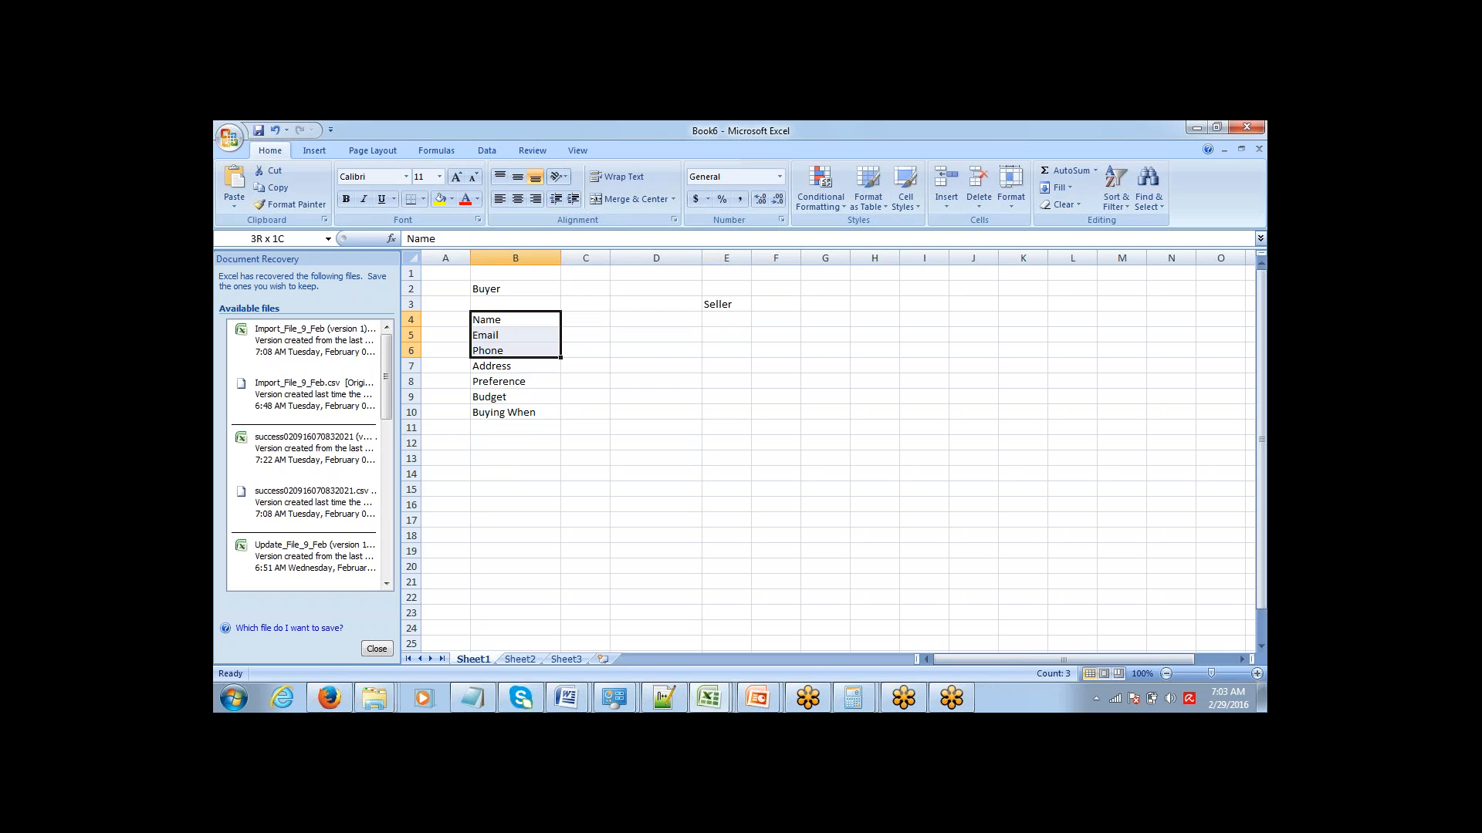
{"action": "key", "text": "ctrl+c"}
{"action": "key", "text": "Right"}
{"action": "key", "text": "Right"}
{"action": "key", "text": "Right"}
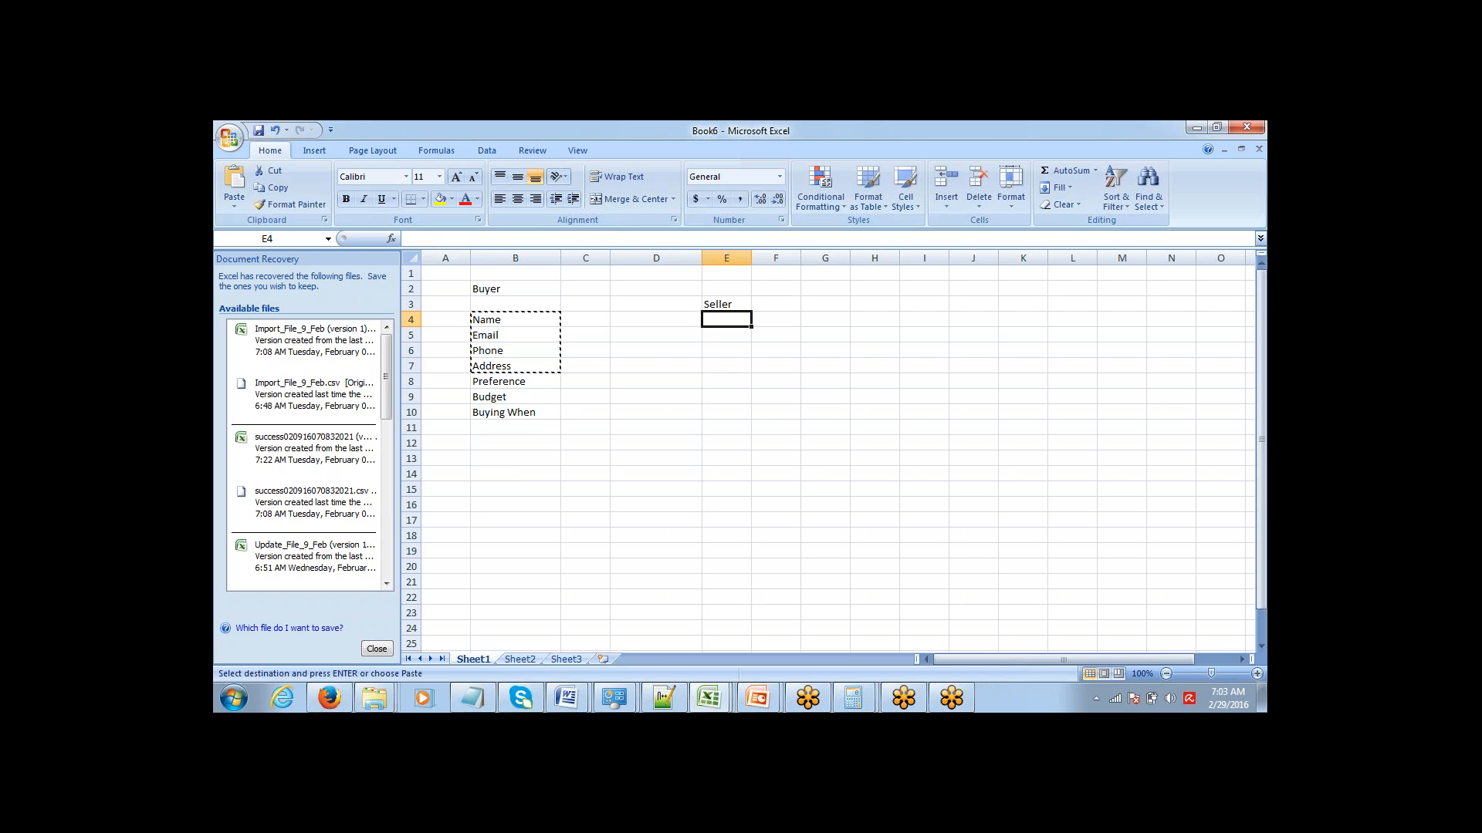
{"action": "key", "text": "Return"}
Add the seller fields Location, Dimensions and Price Quoted in cells E8 to E10.
{"action": "key", "text": "Down"}
{"action": "key", "text": "Down"}
{"action": "key", "text": "Down"}
{"action": "key", "text": "Down"}
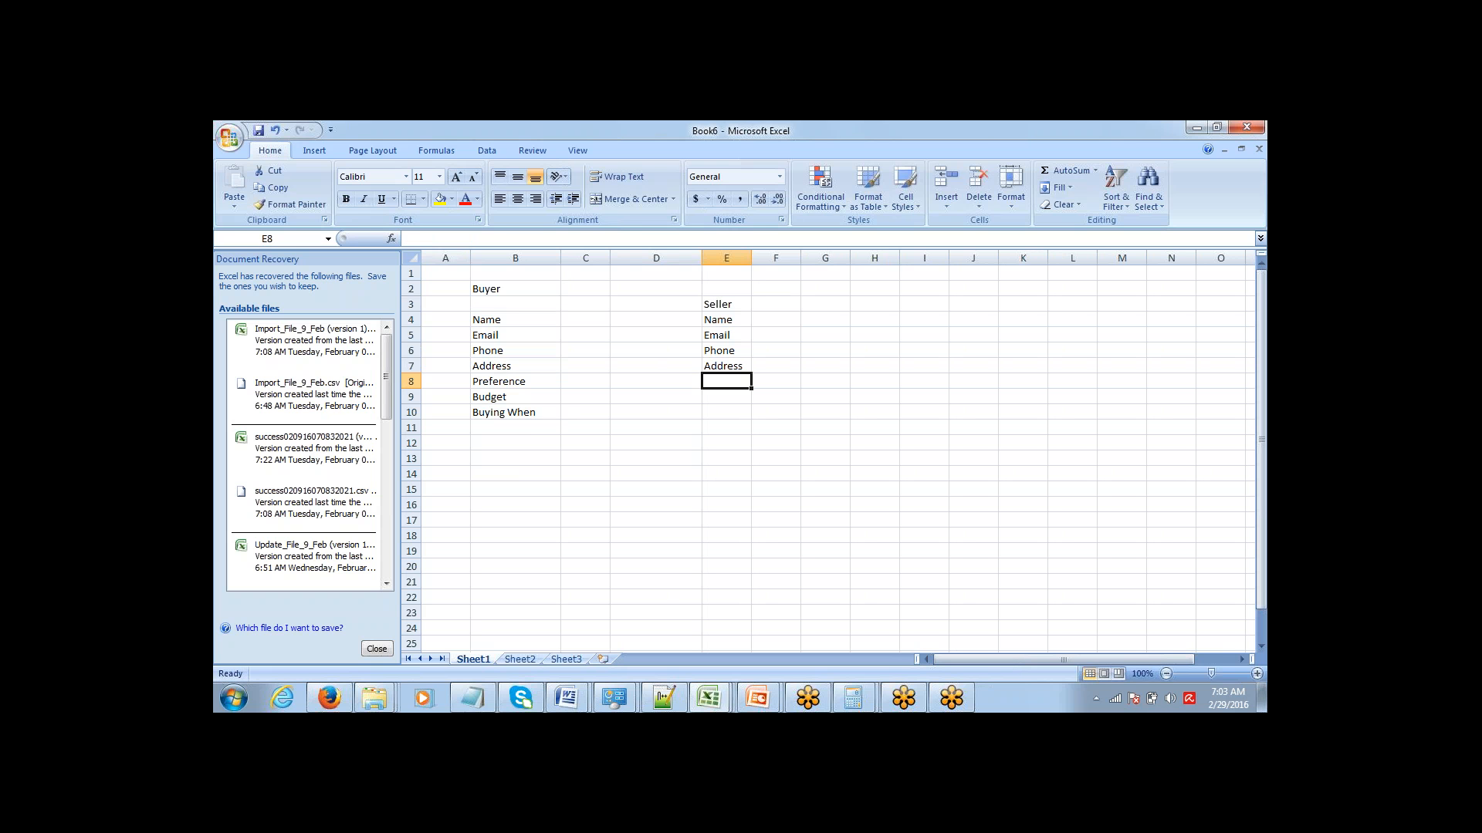
{"action": "type", "text": "Location"}
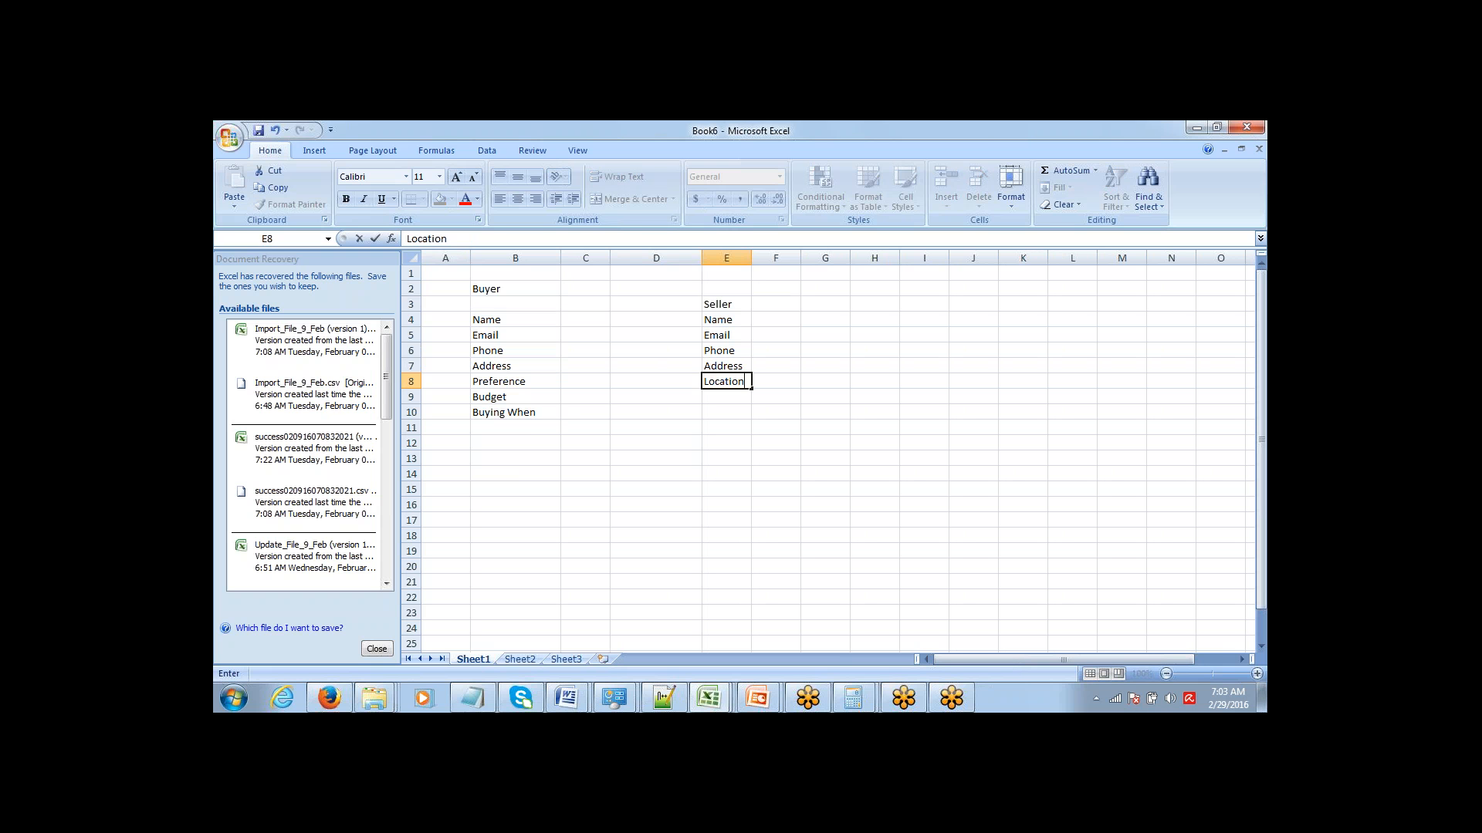
{"action": "key", "text": "Tab"}
{"action": "key", "text": "Return"}
{"action": "type", "text": "Dim"}
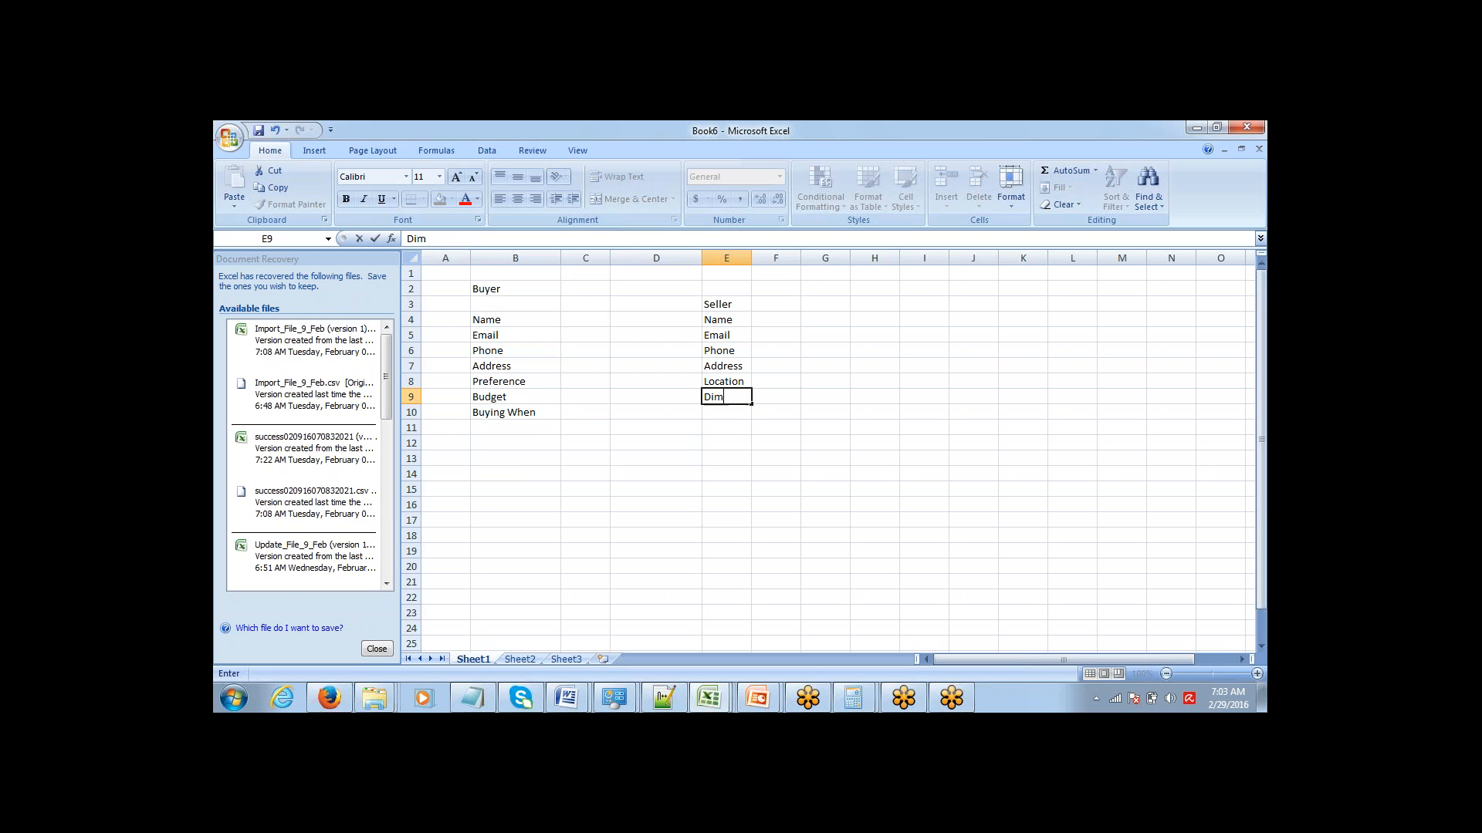
{"action": "type", "text": "ensions"}
{"action": "key", "text": "Return"}
{"action": "type", "text": "Pri"}
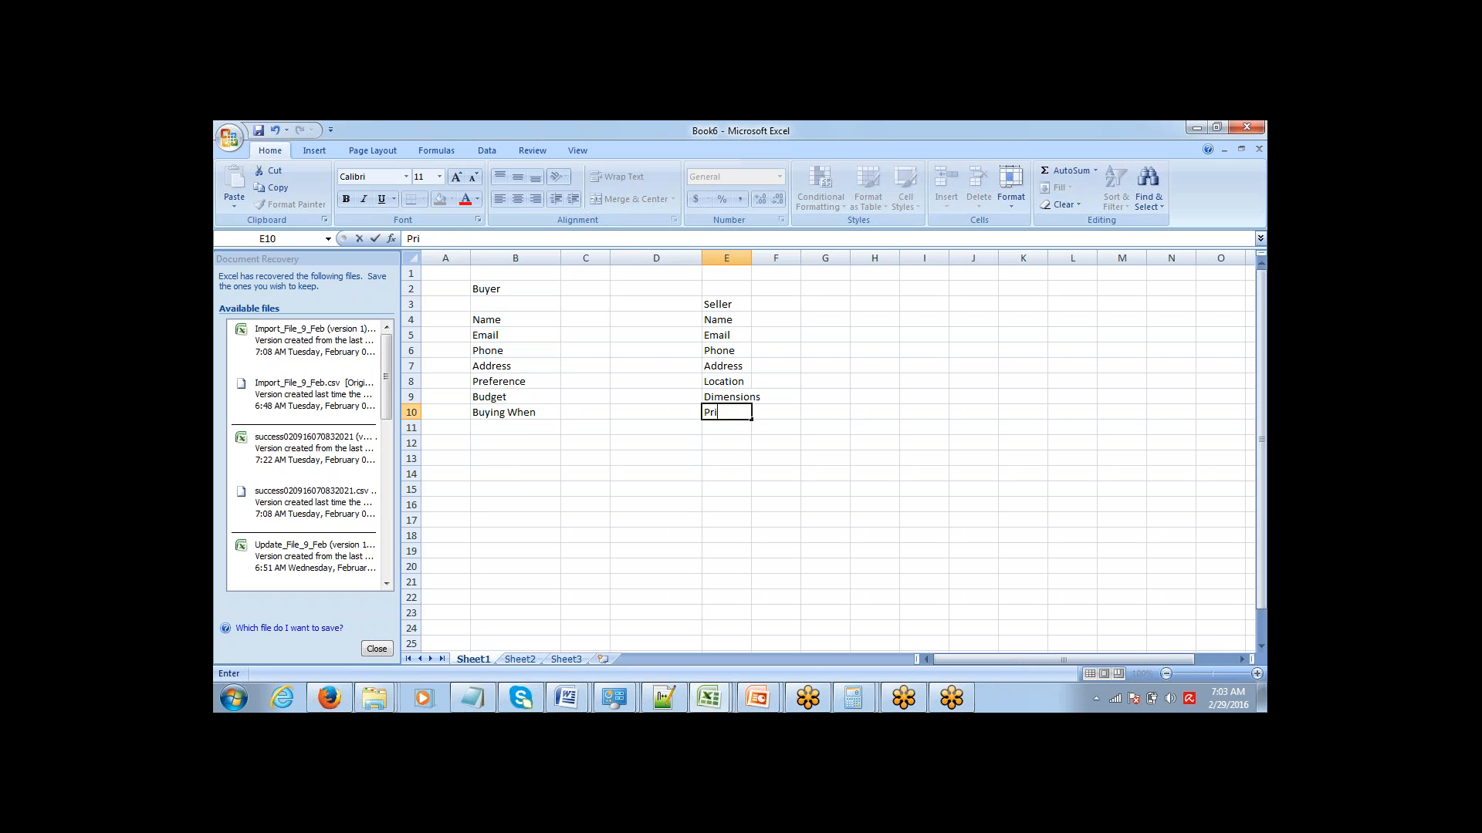
{"action": "type", "text": "ce Quoted"}
{"action": "key", "text": "Return"}
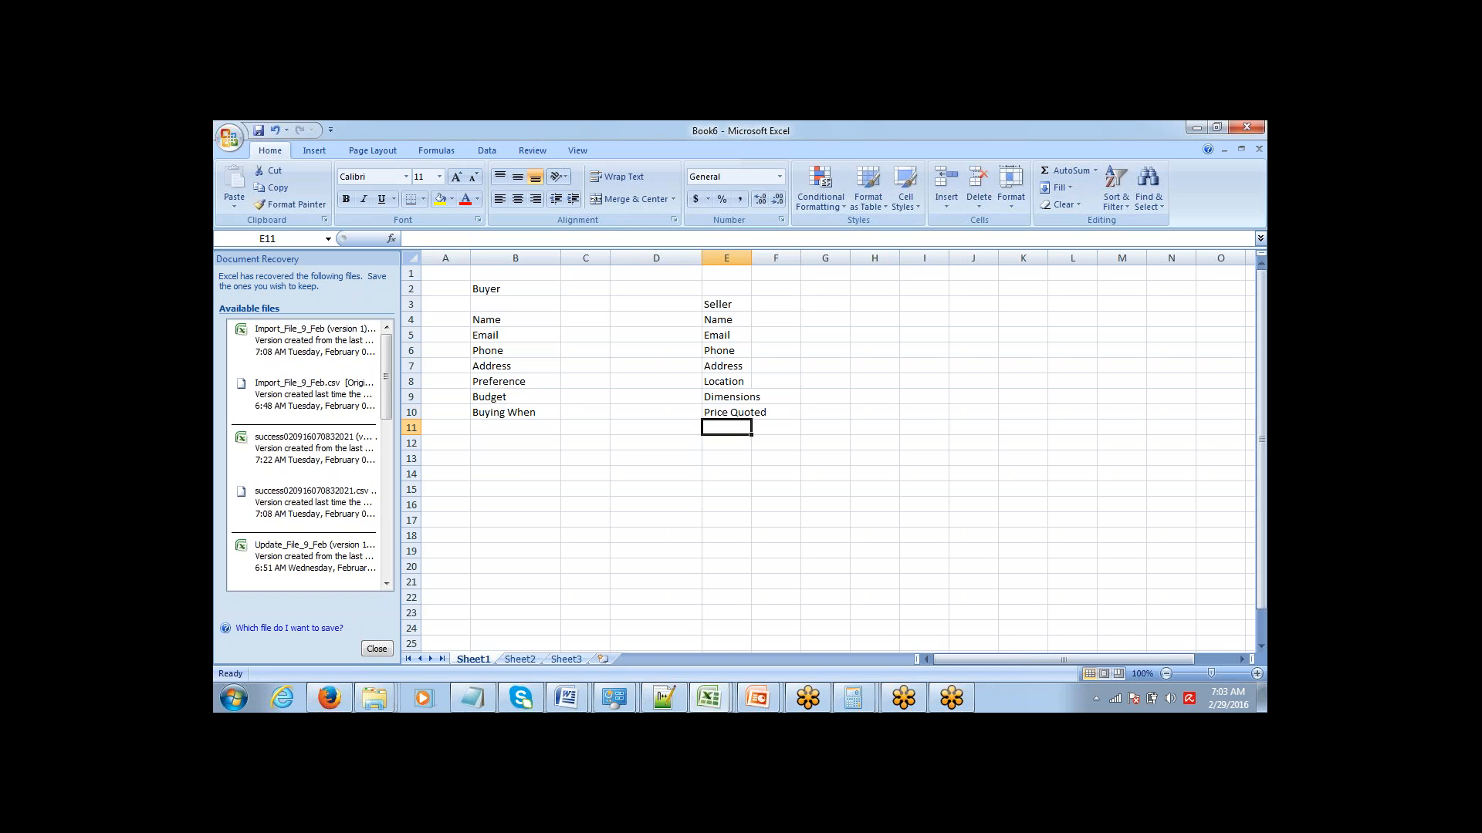
Copy the Seller heading from E3 to E2, in line with the Buyer heading.
{"action": "key", "text": "ctrl+Up"}
{"action": "key", "text": "ctrl+Up"}
{"action": "key", "text": "ctrl+Up"}
{"action": "key", "text": "ctrl+Down"}
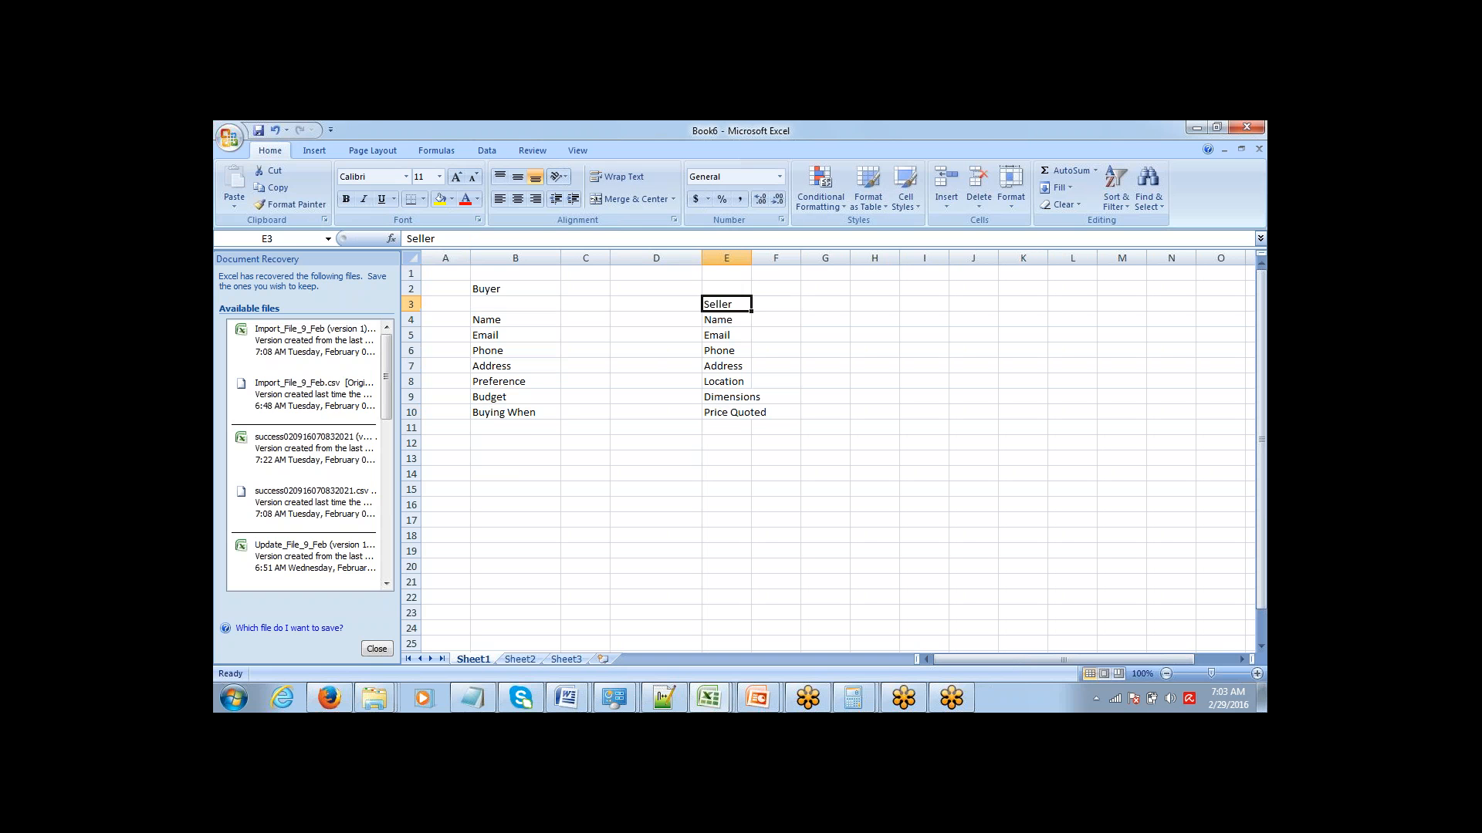
{"action": "key", "text": "ctrl+c"}
{"action": "key", "text": "Up"}
{"action": "key", "text": "Return"}
Make the Buyer and Seller headings in row 2 bold.
{"action": "key", "text": "ctrl+Left"}
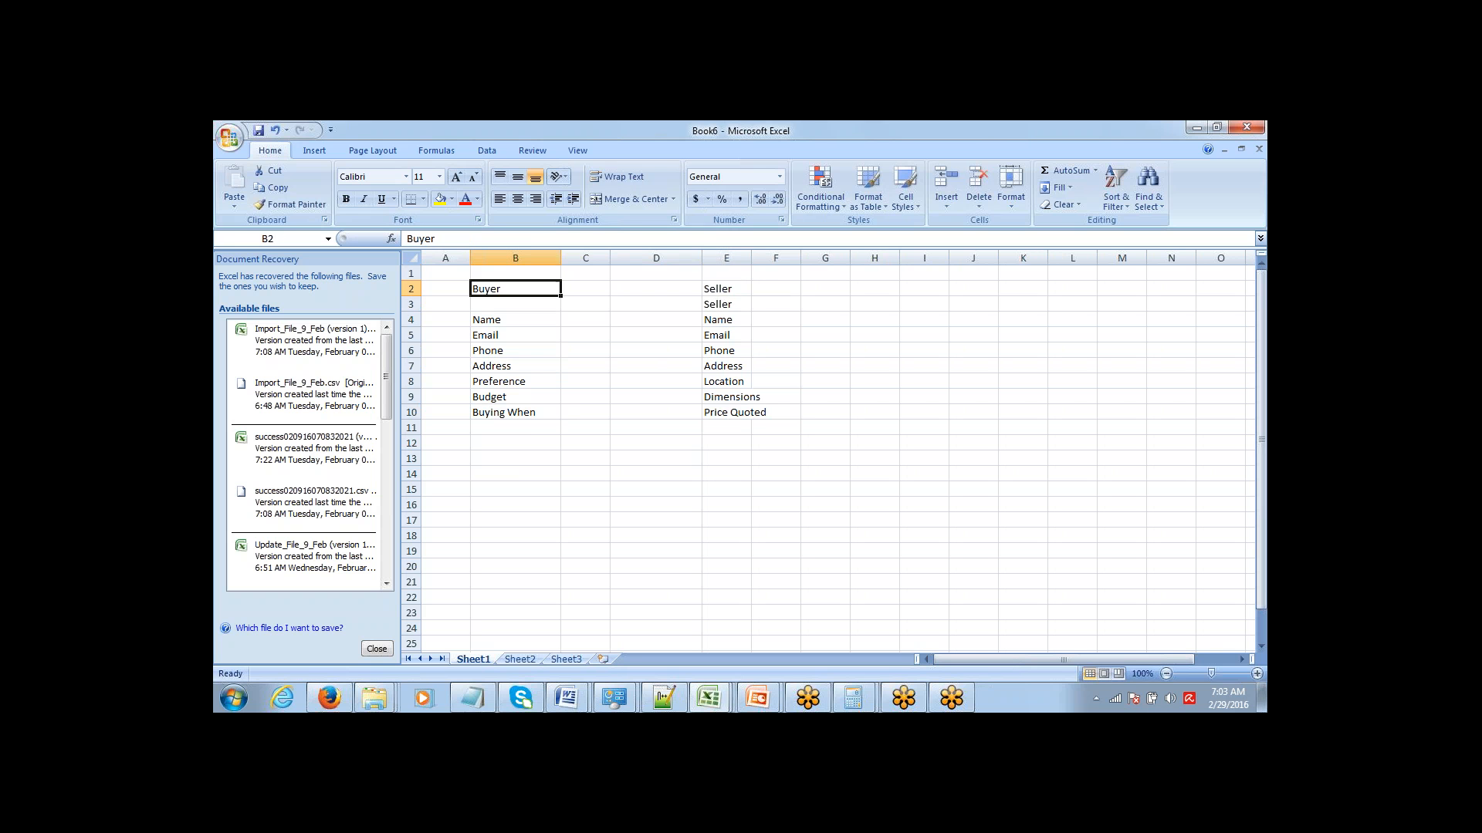
{"action": "key", "text": "ctrl+shift+Right"}
{"action": "key", "text": "ctrl+b"}
Highlight the full list of buyer fields in B4:B10.
{"action": "key", "text": "Down"}
{"action": "key", "text": "Down"}
{"action": "key", "text": "Down"}
{"action": "key", "text": "Down"}
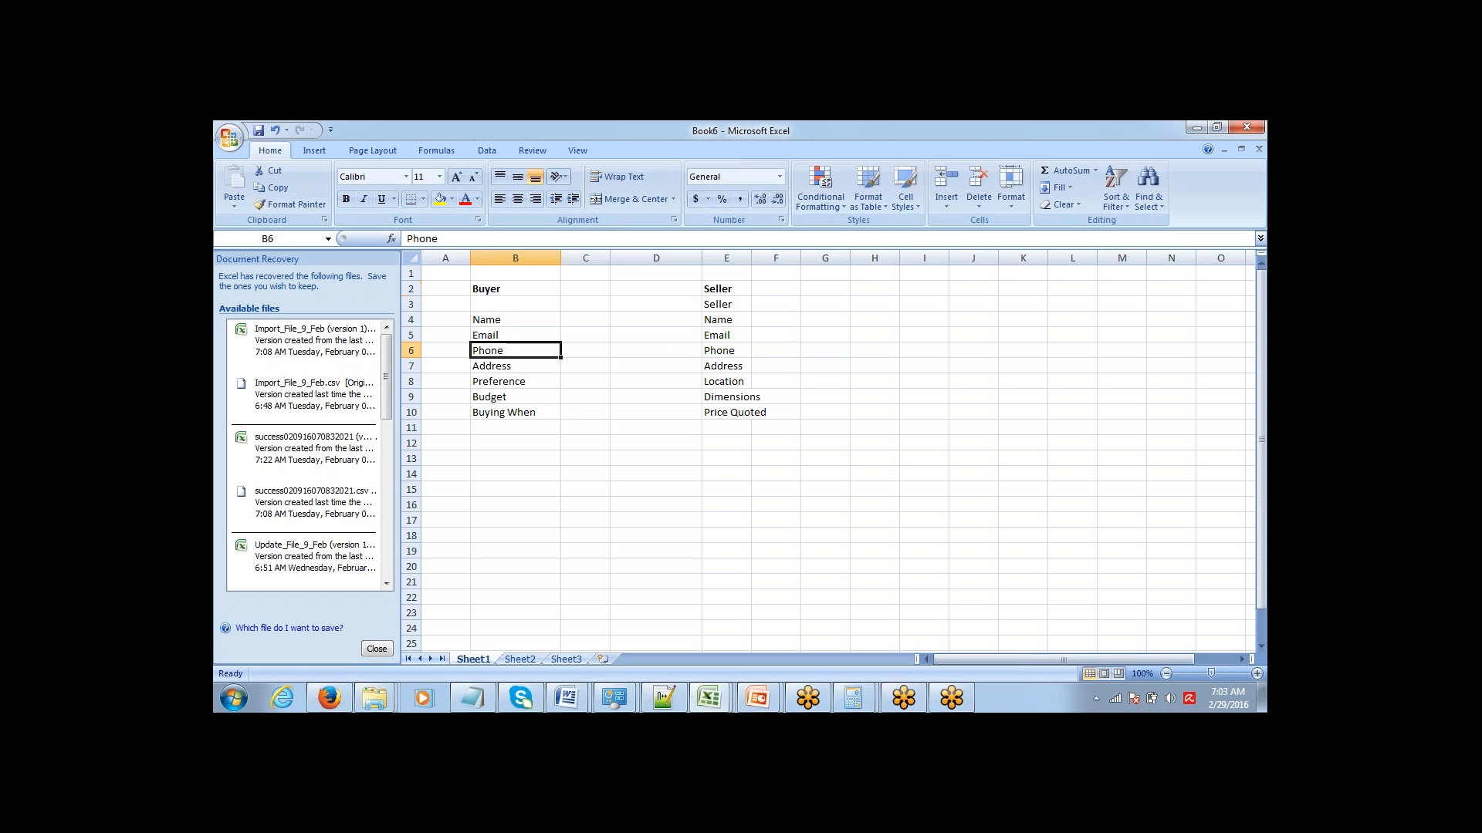
{"action": "key", "text": "Up"}
{"action": "key", "text": "Up"}
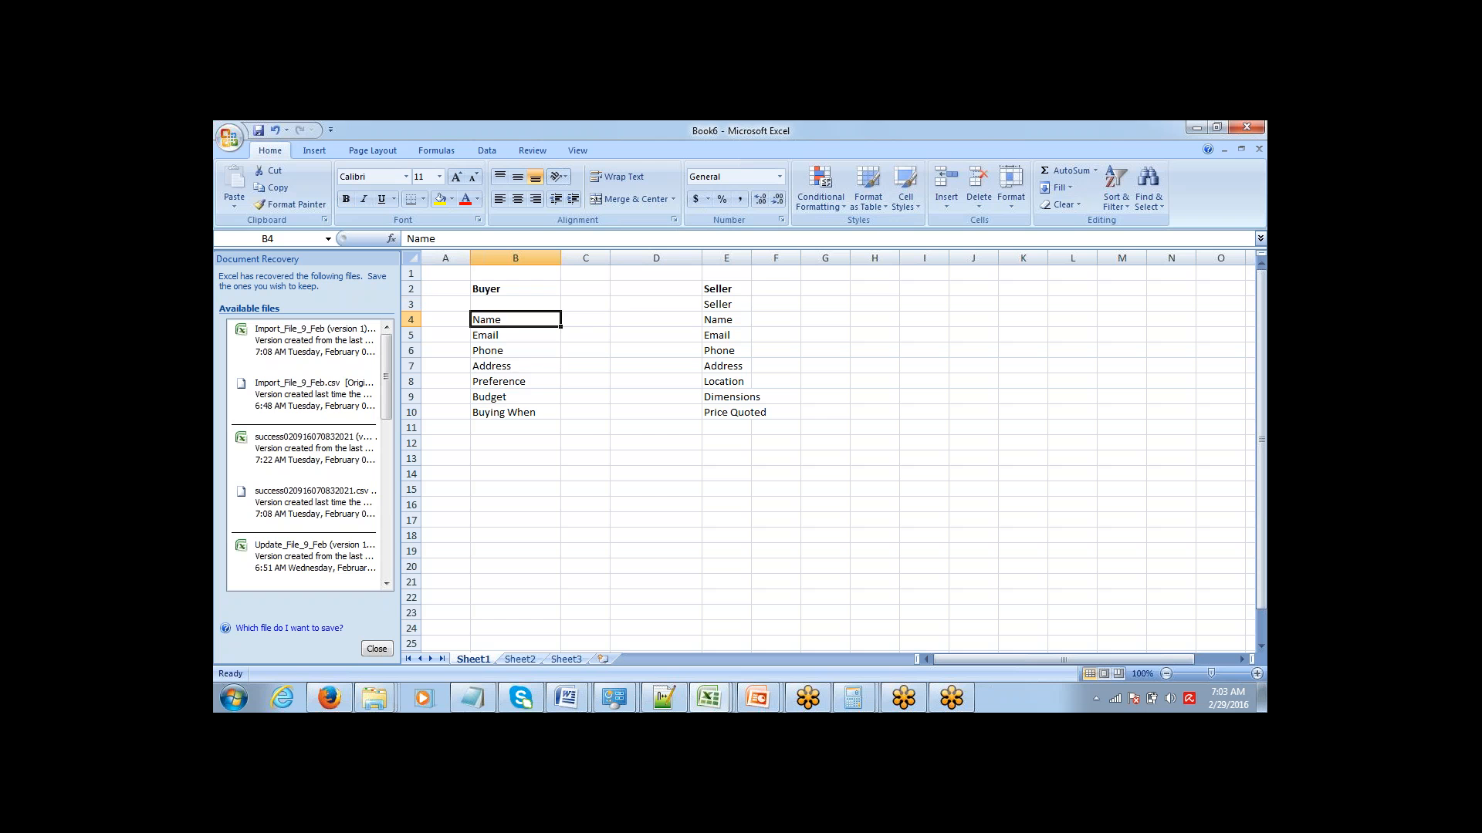
{"action": "key", "text": "ctrl+shift+Down"}
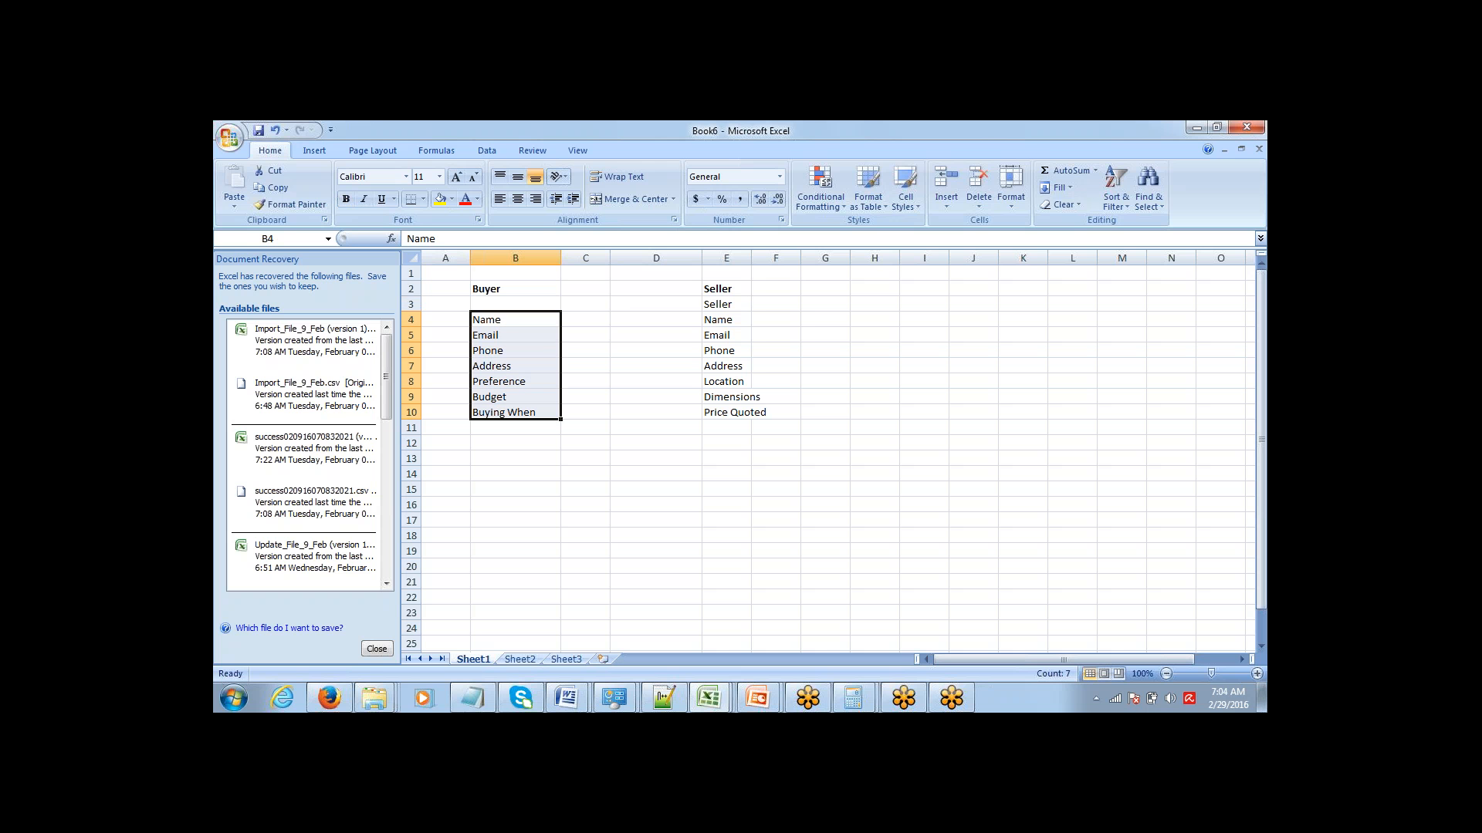
Delete the duplicate Seller heading in E3 and highlight the seller fields in E4:E10.
{"action": "key", "text": "Right"}
{"action": "key", "text": "Right"}
{"action": "key", "text": "Up"}
{"action": "key", "text": "Right"}
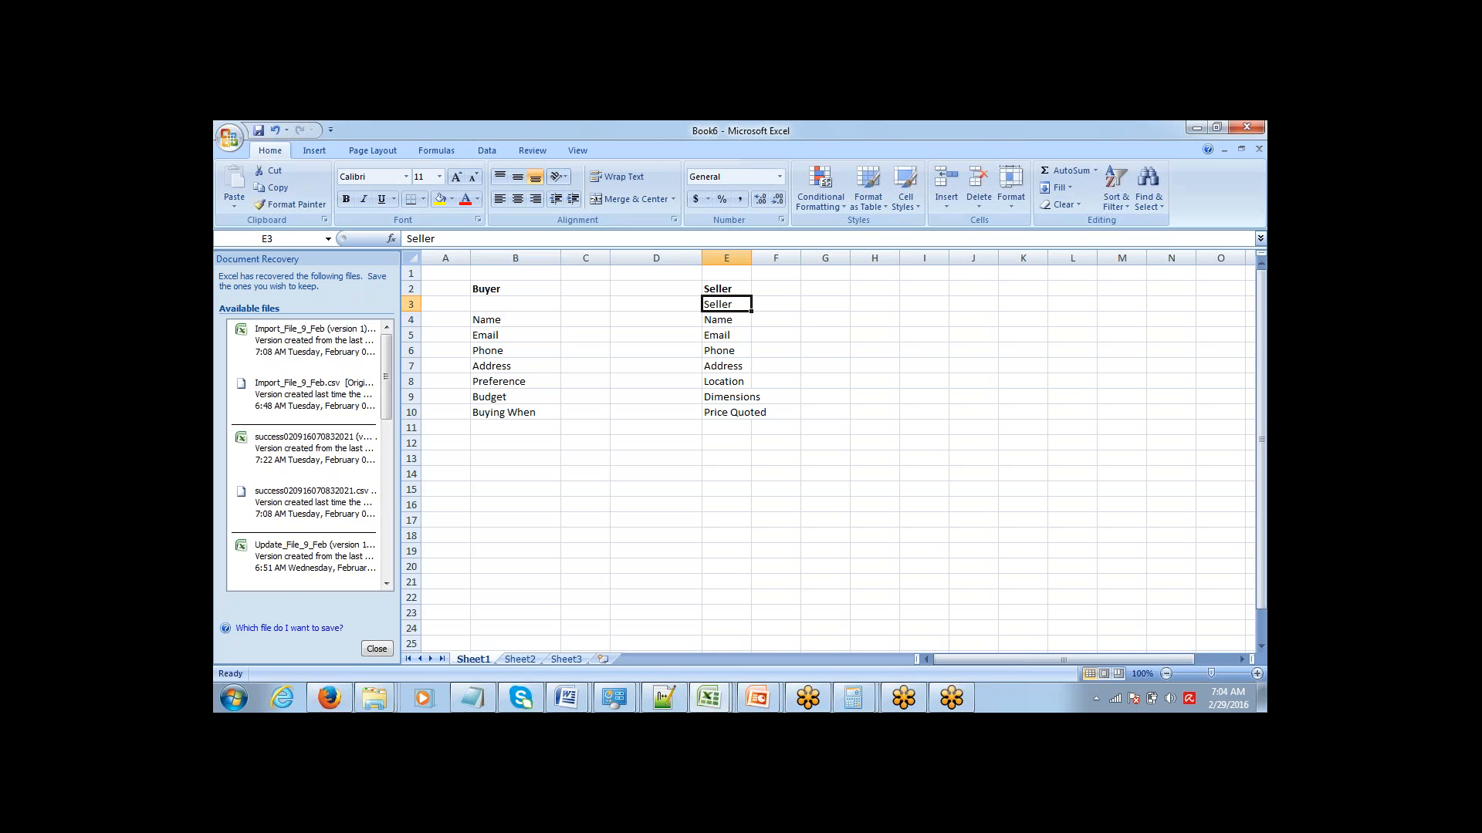
{"action": "key", "text": "Delete"}
{"action": "key", "text": "Down"}
{"action": "key", "text": "ctrl+shift+Down"}
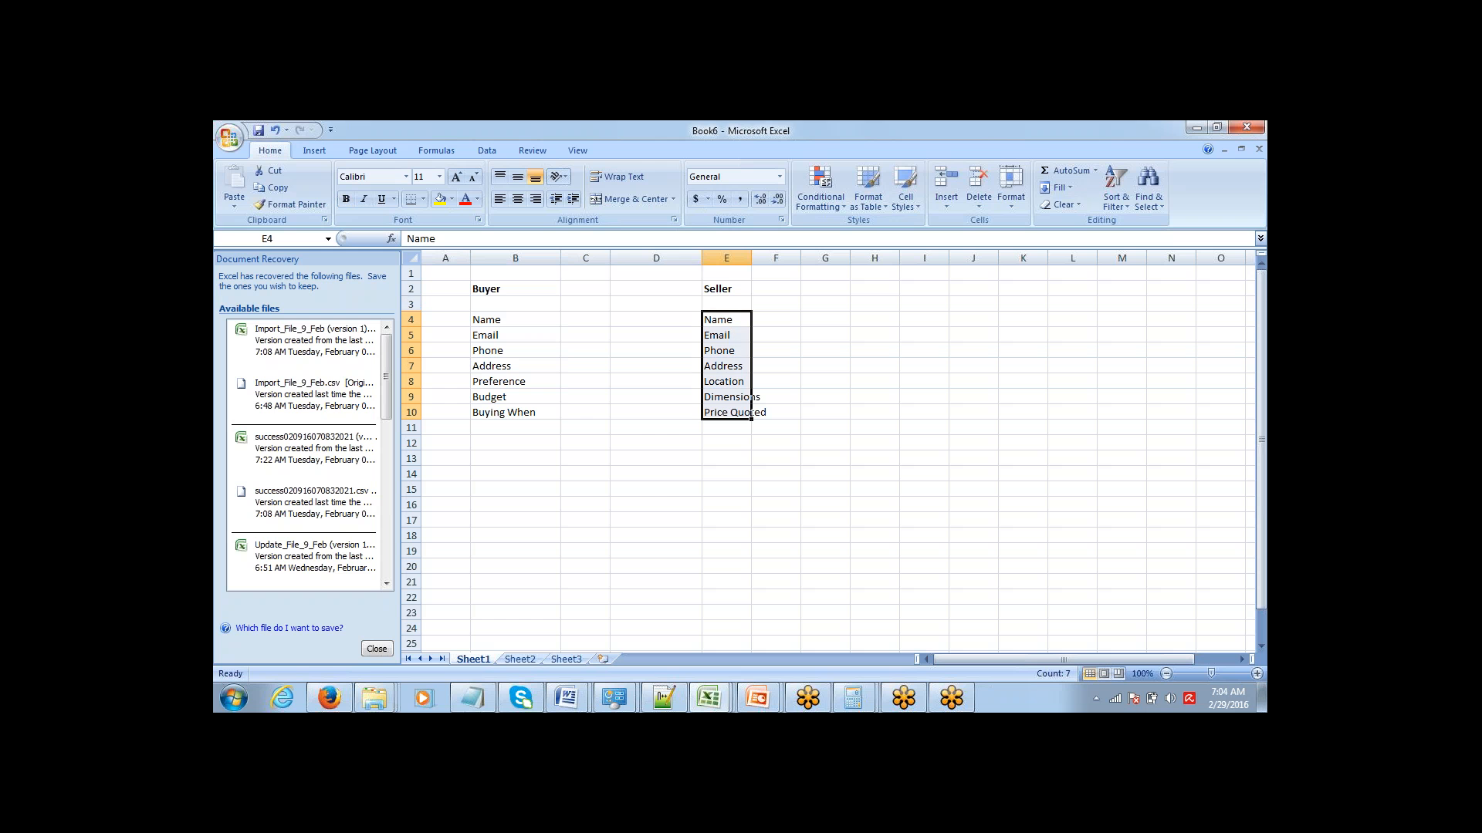
Highlight the Buyer column from its heading through its last field, B2:B10.
{"action": "key", "text": "Left"}
{"action": "key", "text": "Left"}
{"action": "key", "text": "Left"}
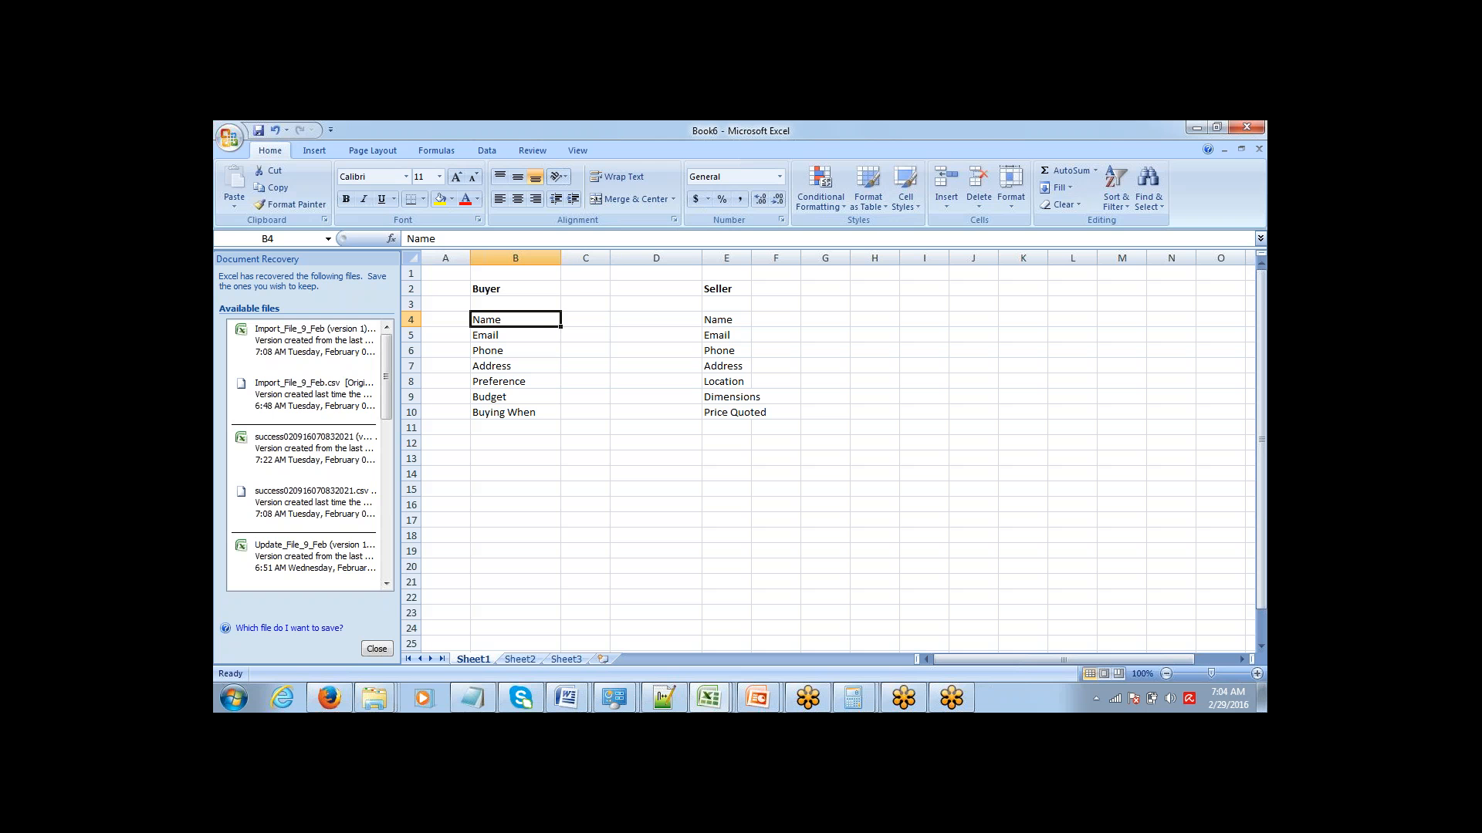
{"action": "key", "text": "Up"}
{"action": "key", "text": "Up"}
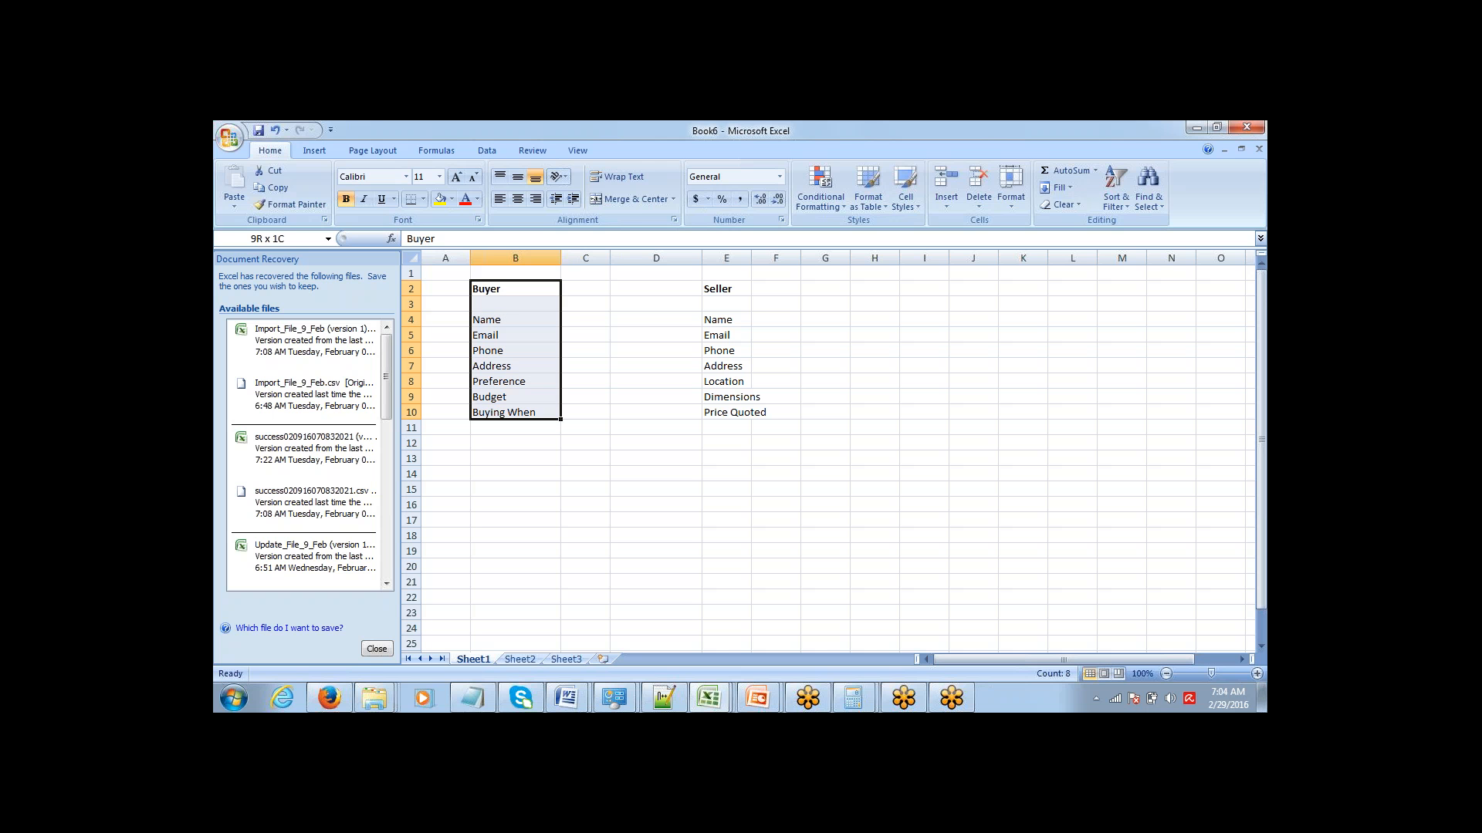
{"action": "key", "text": "shift+Down"}
{"action": "key", "text": "shift+Down"}
{"action": "key", "text": "shift+Down"}
{"action": "key", "text": "shift+Down"}
{"action": "key", "text": "shift+Down"}
{"action": "key", "text": "shift+Down"}
{"action": "key", "text": "shift+Down"}
{"action": "key", "text": "shift+Down"}
Highlight the Seller column from its heading through its last field, E2:E10.
{"action": "key", "text": "Right"}
{"action": "key", "text": "Right"}
{"action": "key", "text": "Right"}
{"action": "key", "text": "shift+Down"}
{"action": "key", "text": "shift+Down"}
{"action": "key", "text": "shift+Down"}
{"action": "key", "text": "shift+Down"}
{"action": "key", "text": "shift+Down"}
{"action": "key", "text": "shift+Down"}
{"action": "key", "text": "shift+Down"}
{"action": "key", "text": "shift+Down"}
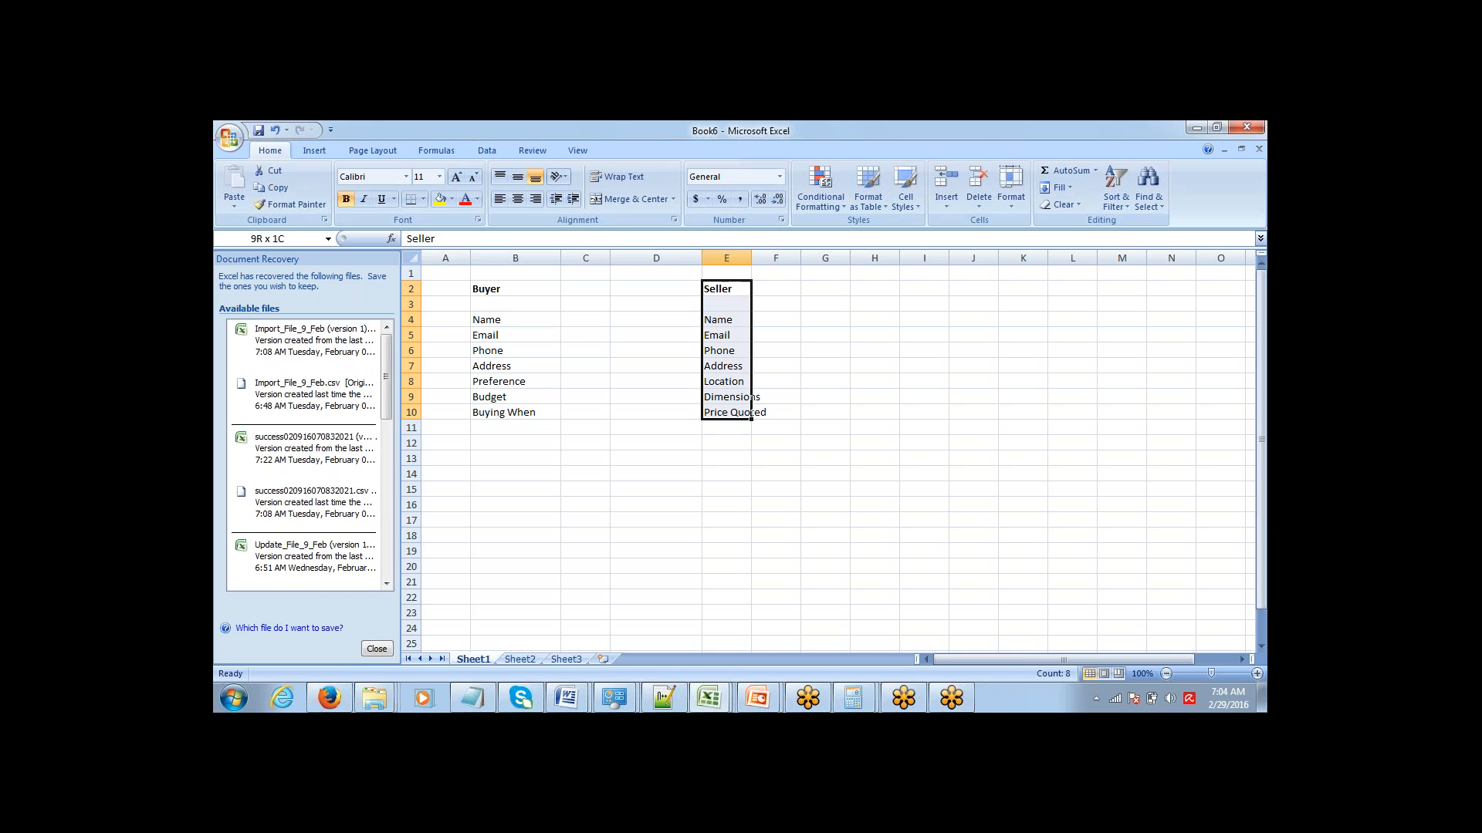
{"action": "key", "text": "ctrl+shift+Down"}
Highlight the fields specific to buyers in B8:B10: Preference, Budget and Buying When.
{"action": "key", "text": "Up"}
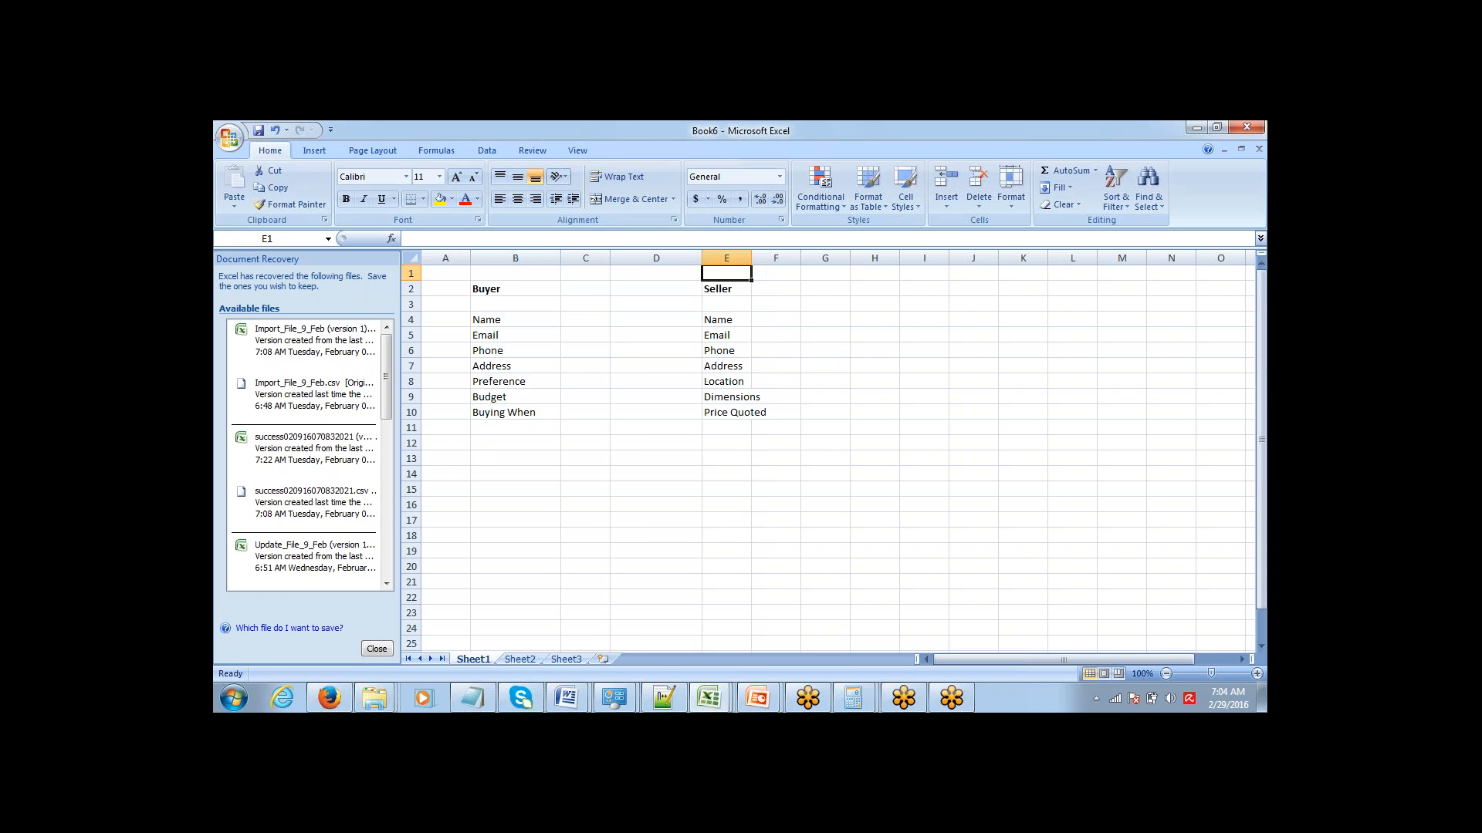
{"action": "key", "text": "Down"}
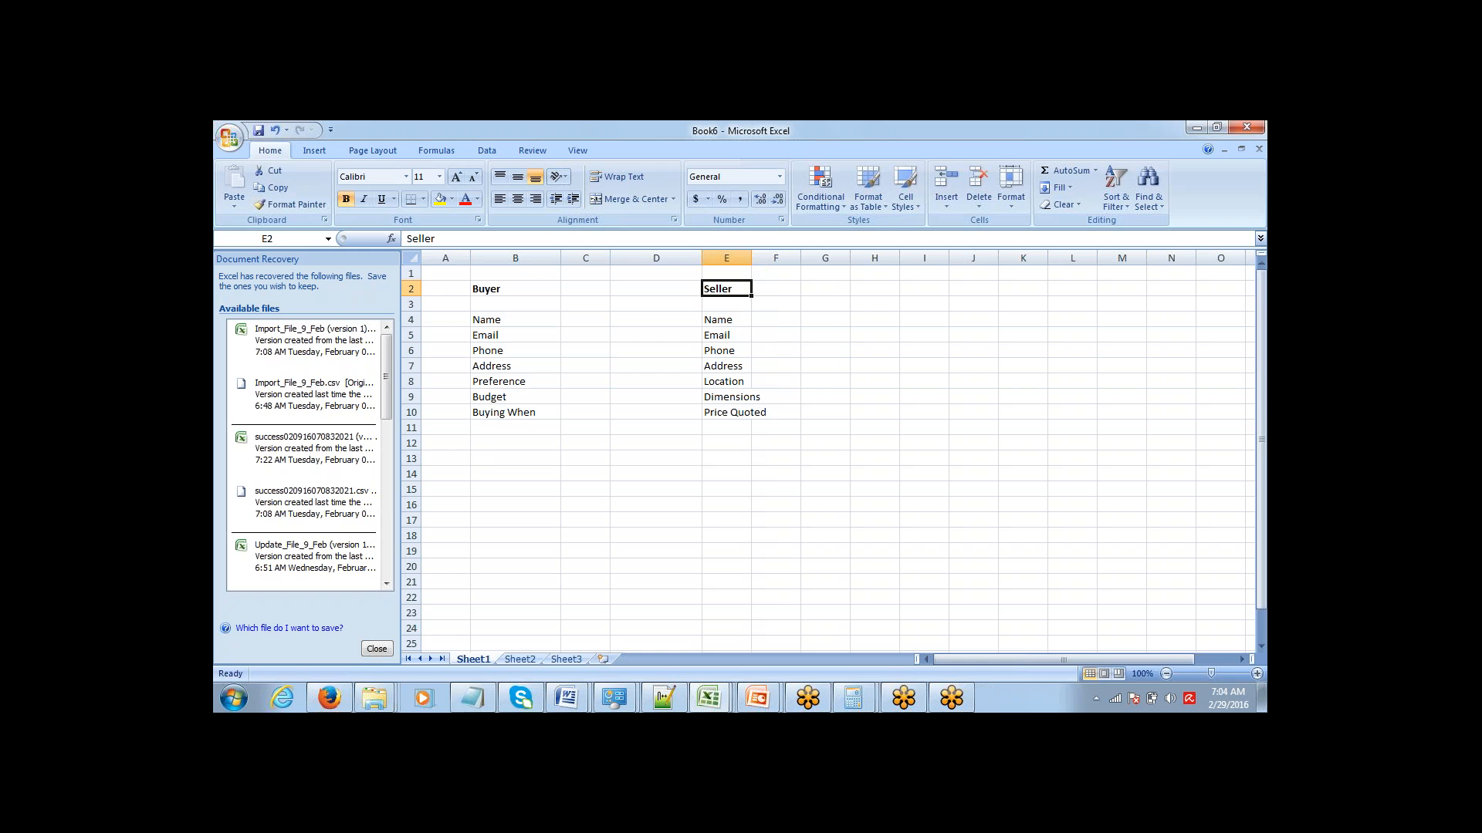
{"action": "key", "text": "Left"}
{"action": "key", "text": "Left"}
{"action": "key", "text": "Left"}
{"action": "key", "text": "Left"}
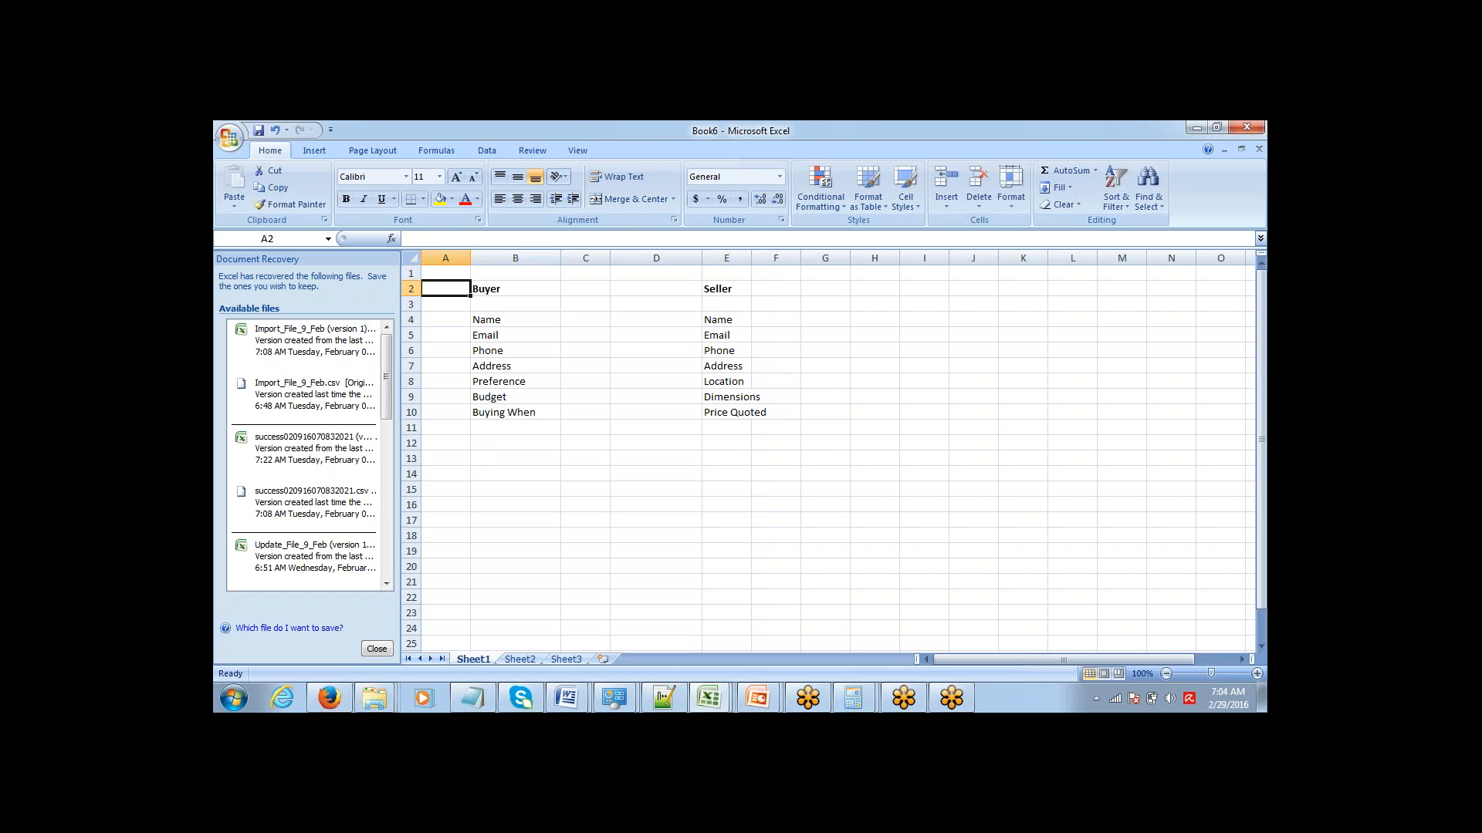
{"action": "key", "text": "Right"}
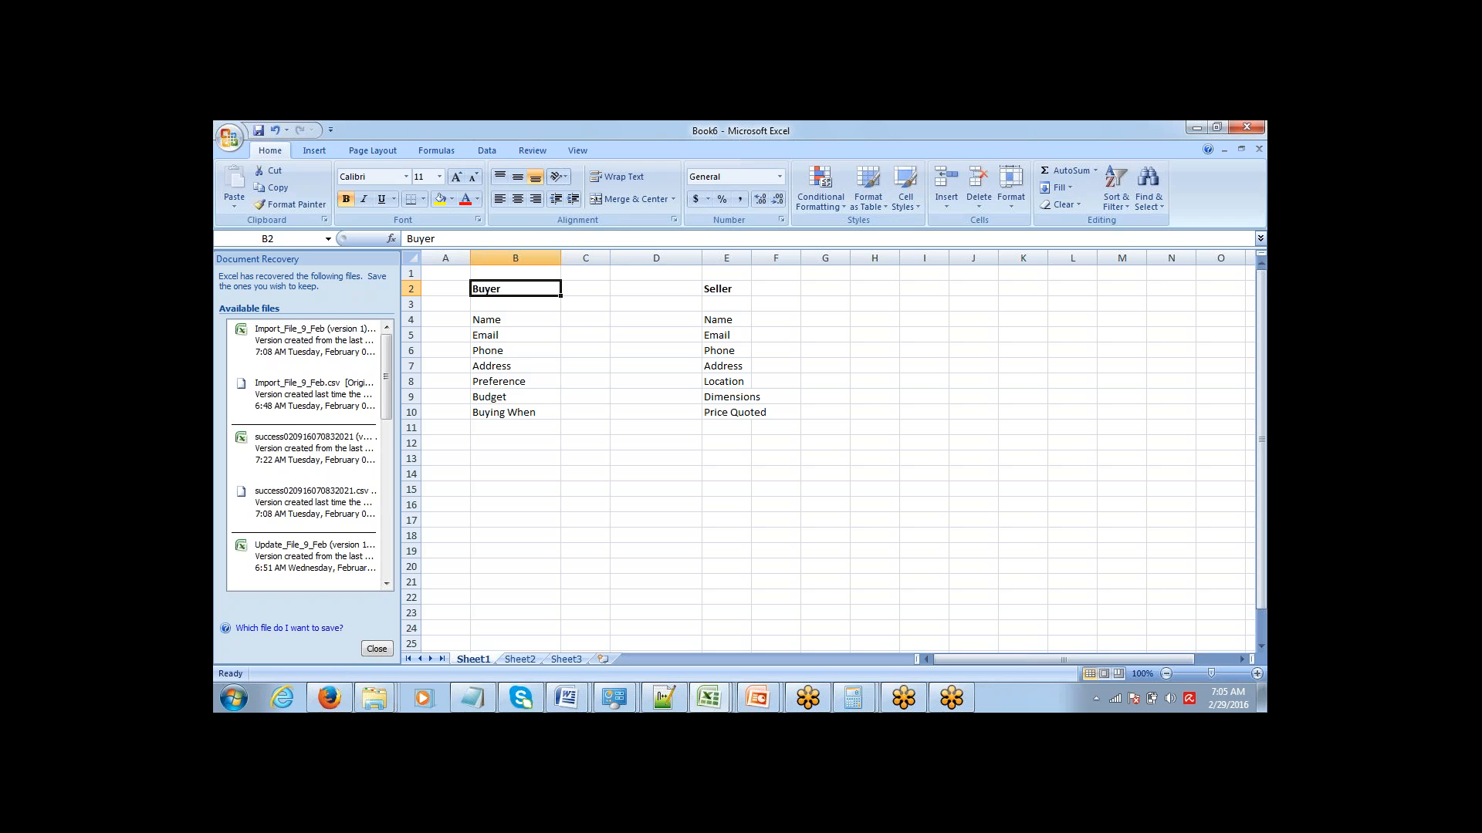
{"action": "key", "text": "Down"}
{"action": "key", "text": "Down"}
{"action": "key", "text": "Down"}
{"action": "key", "text": "Down"}
{"action": "key", "text": "Down"}
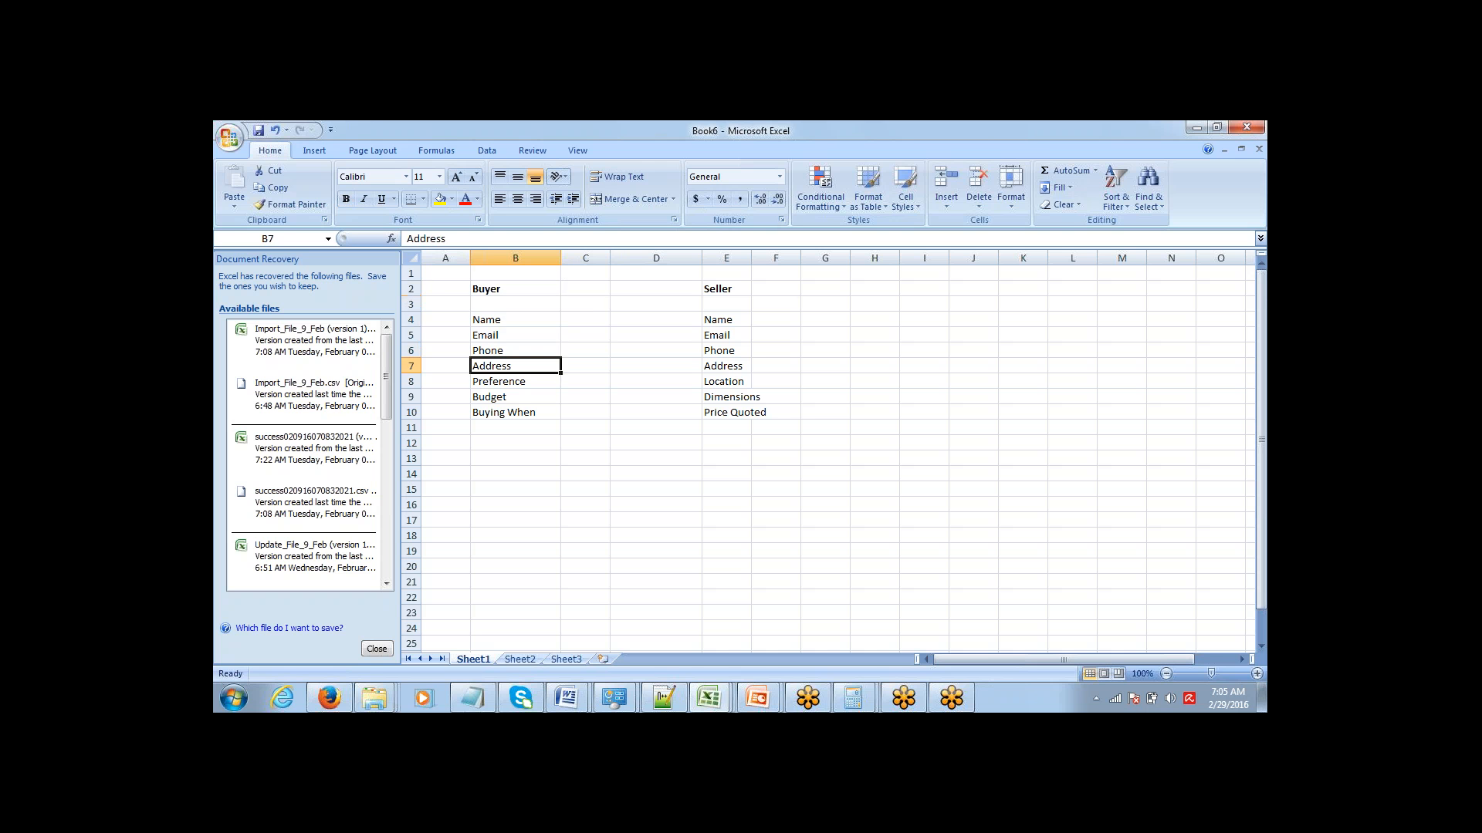
{"action": "key", "text": "shift+Down"}
{"action": "key", "text": "shift+Down"}
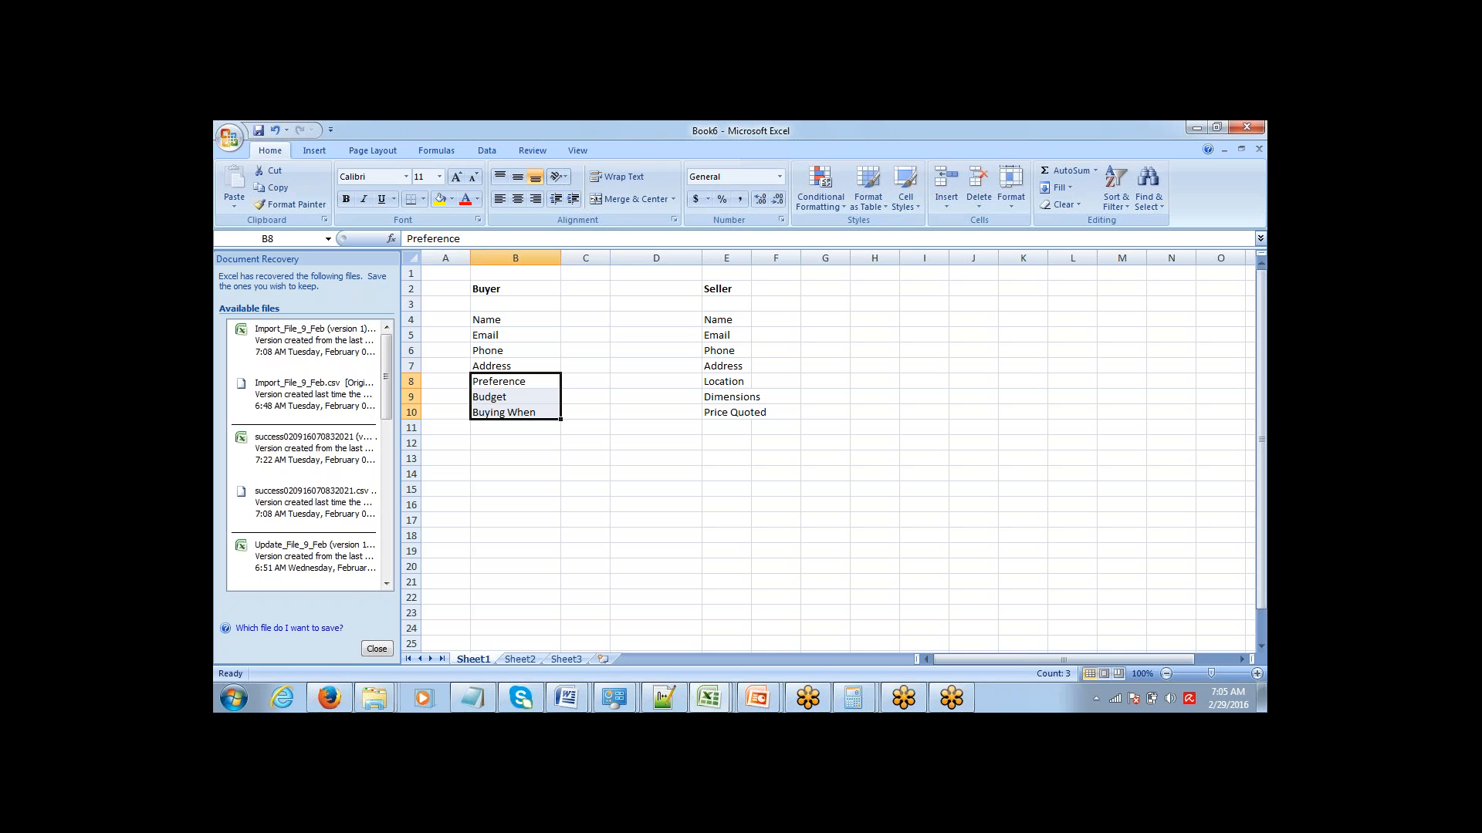
Highlight the fields specific to sellers in E8:E10: Location, Dimensions and Price Quoted.
{"action": "key", "text": "Right"}
{"action": "key", "text": "Right"}
{"action": "key", "text": "Right"}
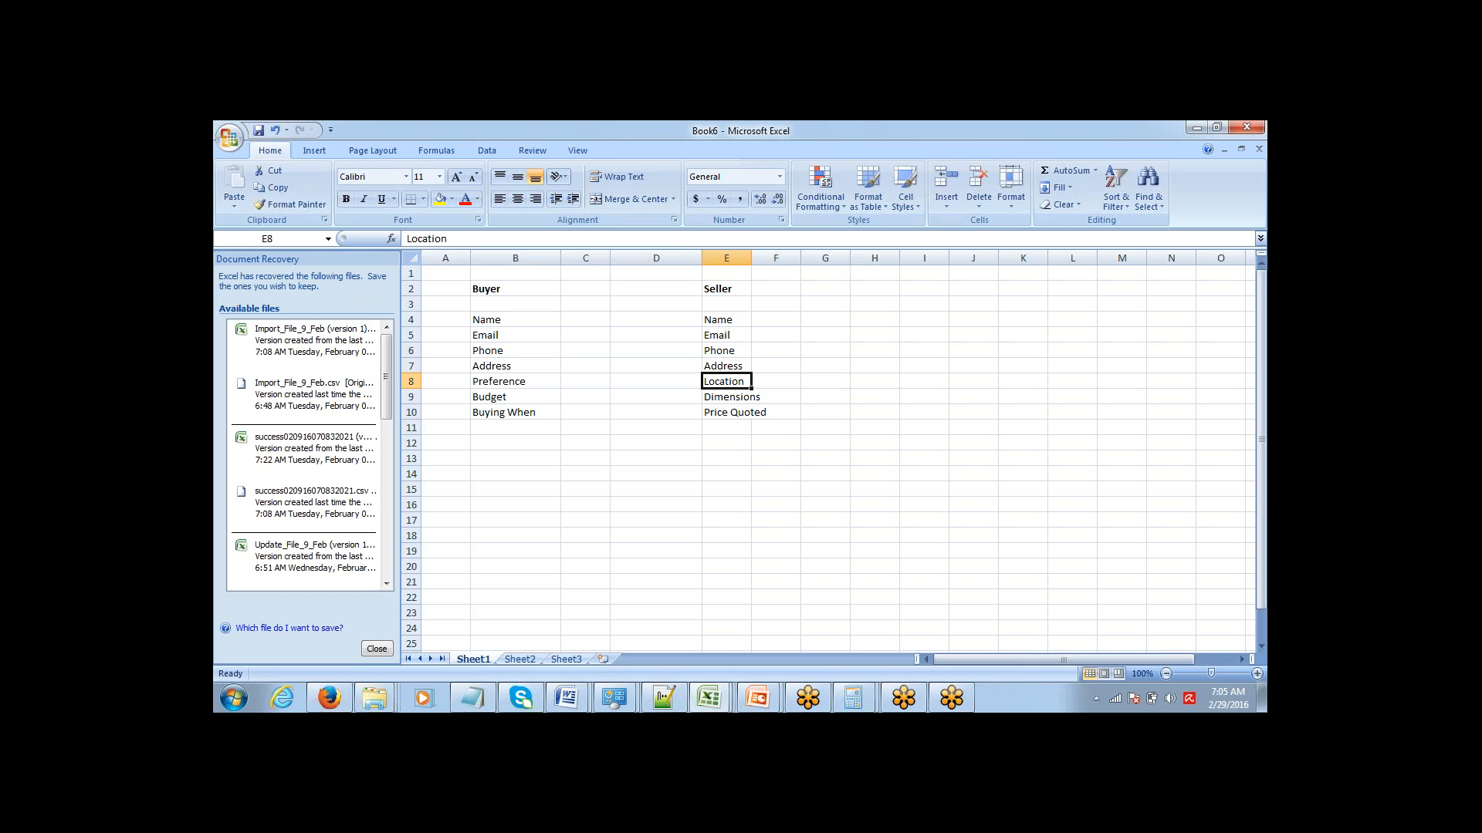
{"action": "key", "text": "shift+Down"}
{"action": "key", "text": "shift+Down"}
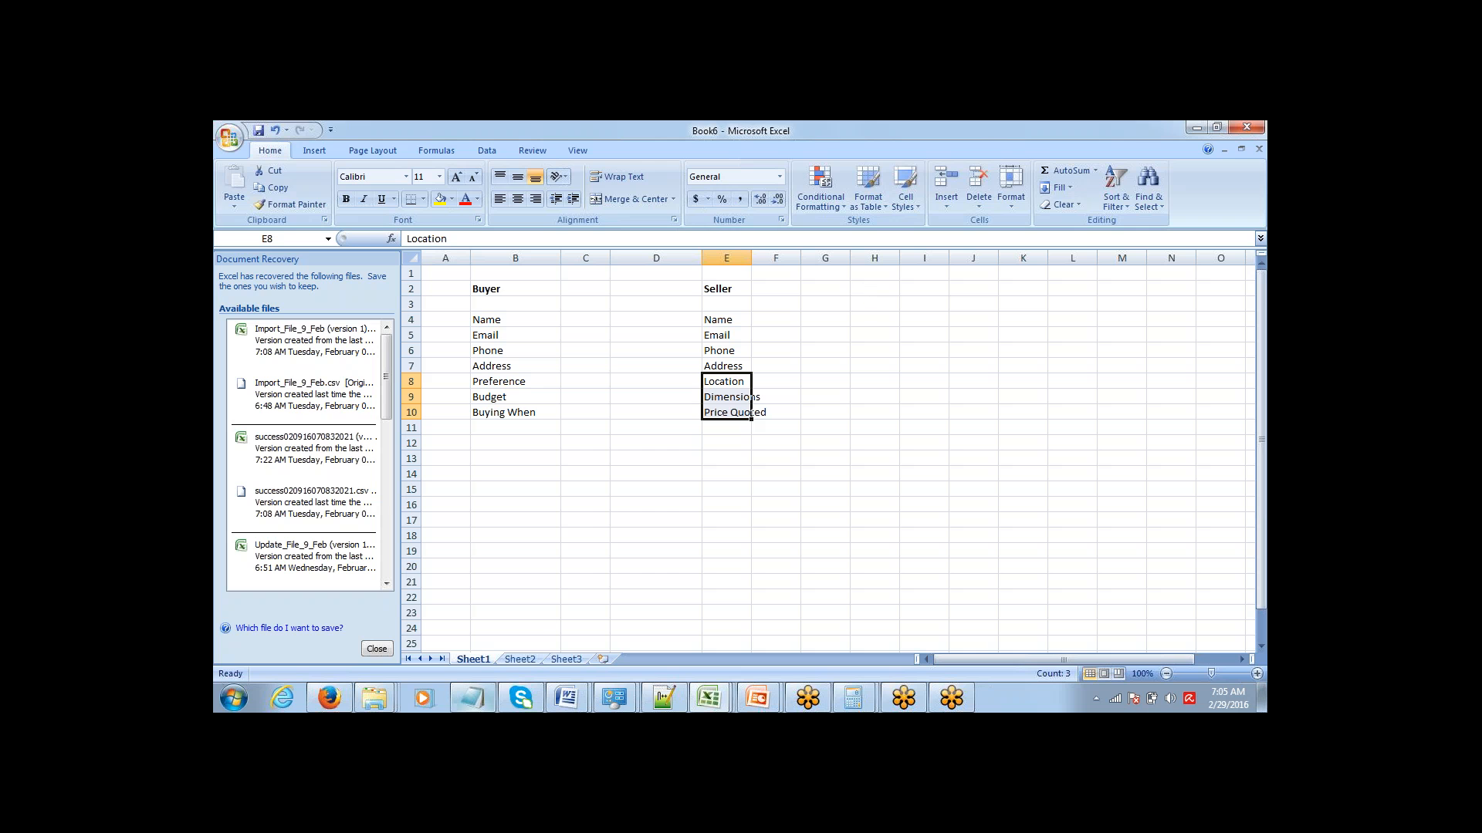
Switch to the Notepad notes, add the line "Create an Object called Customer" below Sellers, and select the word Customer.
{"action": "left_click", "coordinate": [474, 697]}
{"action": "left_click", "coordinate": [374, 361]}
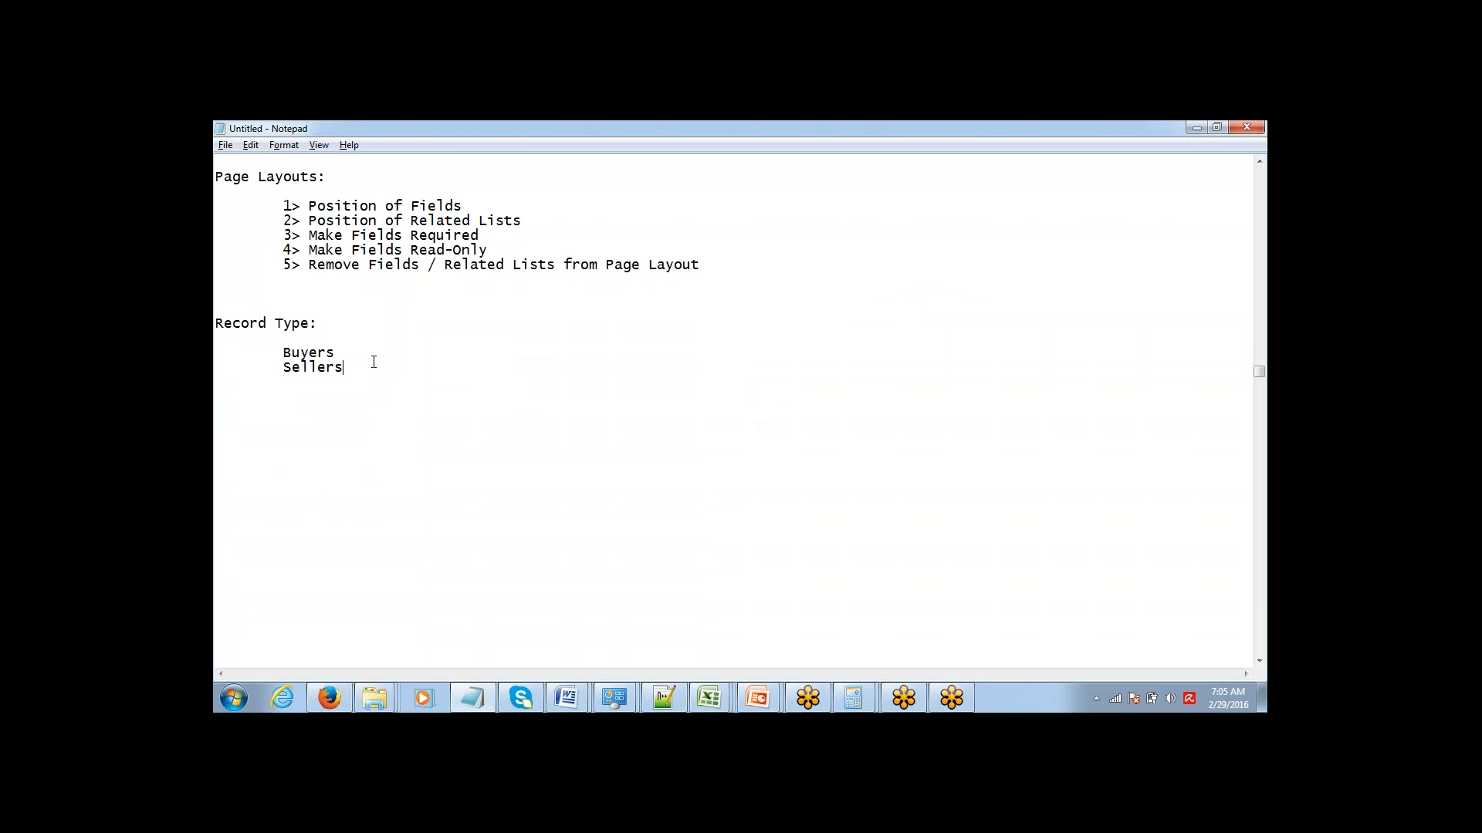
{"action": "key", "text": "Up"}
{"action": "type", "text": "Customer"}
{"action": "type", "text": "Create a"}
{"action": "type", "text": "n"}
{"action": "type", "text": " Object "}
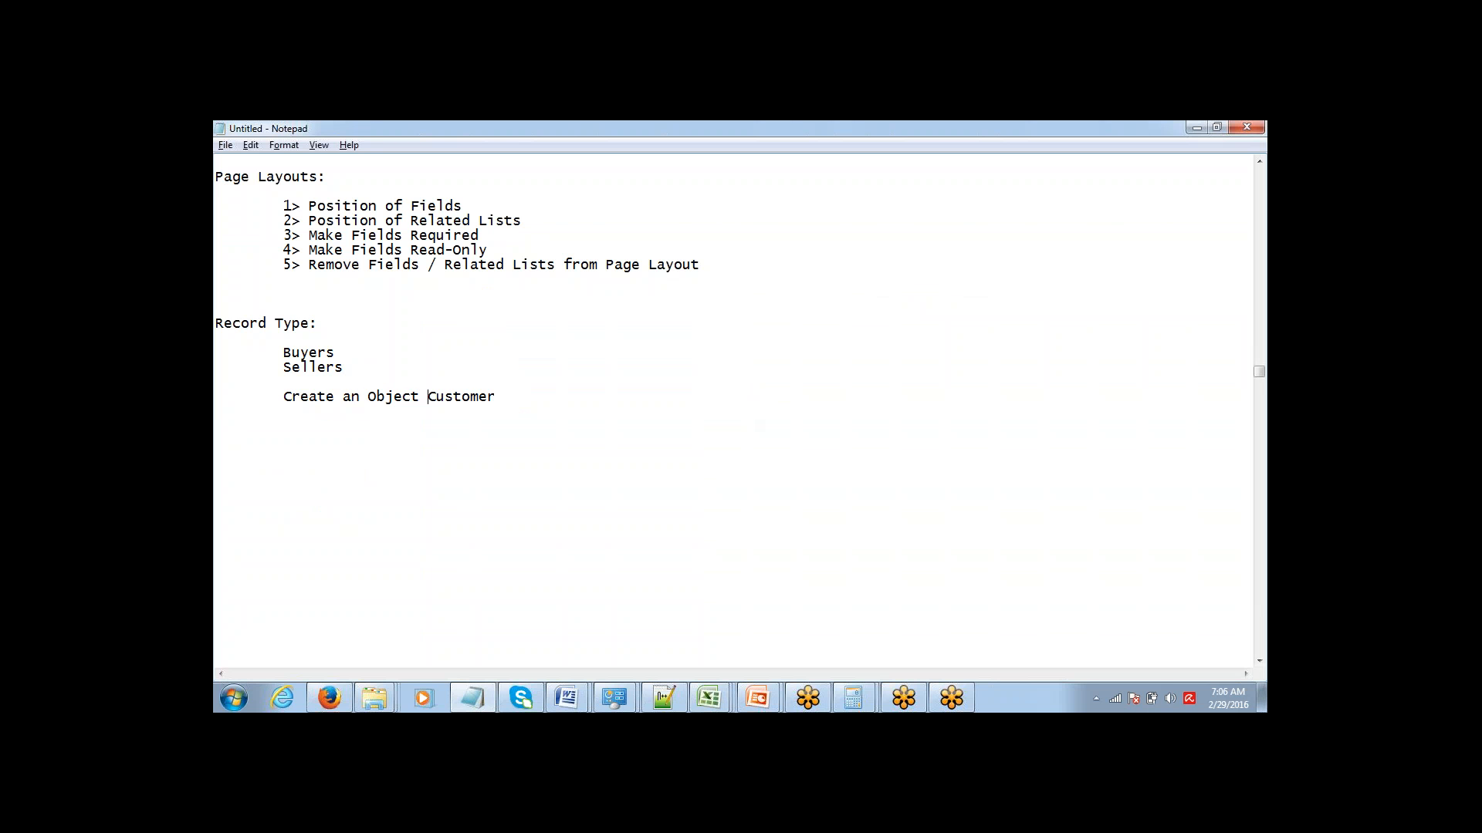
{"action": "type", "text": "called"}
{"action": "key", "text": "ctrl+shift+Left"}
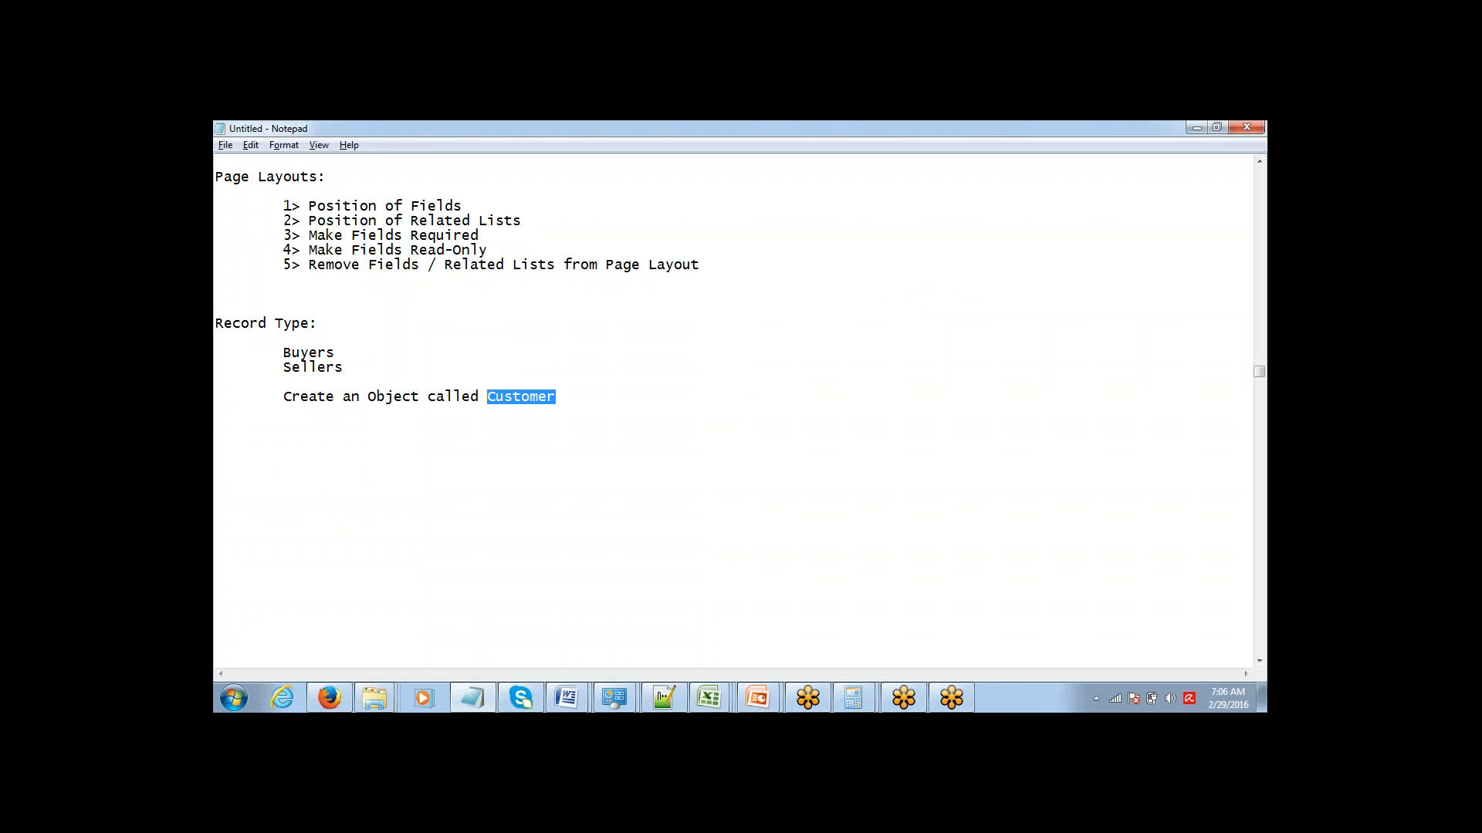
Append " : Create all Fields" to the Customer object line.
{"action": "key", "text": "Right"}
{"action": "type", "text": ": Create all FIelds"}
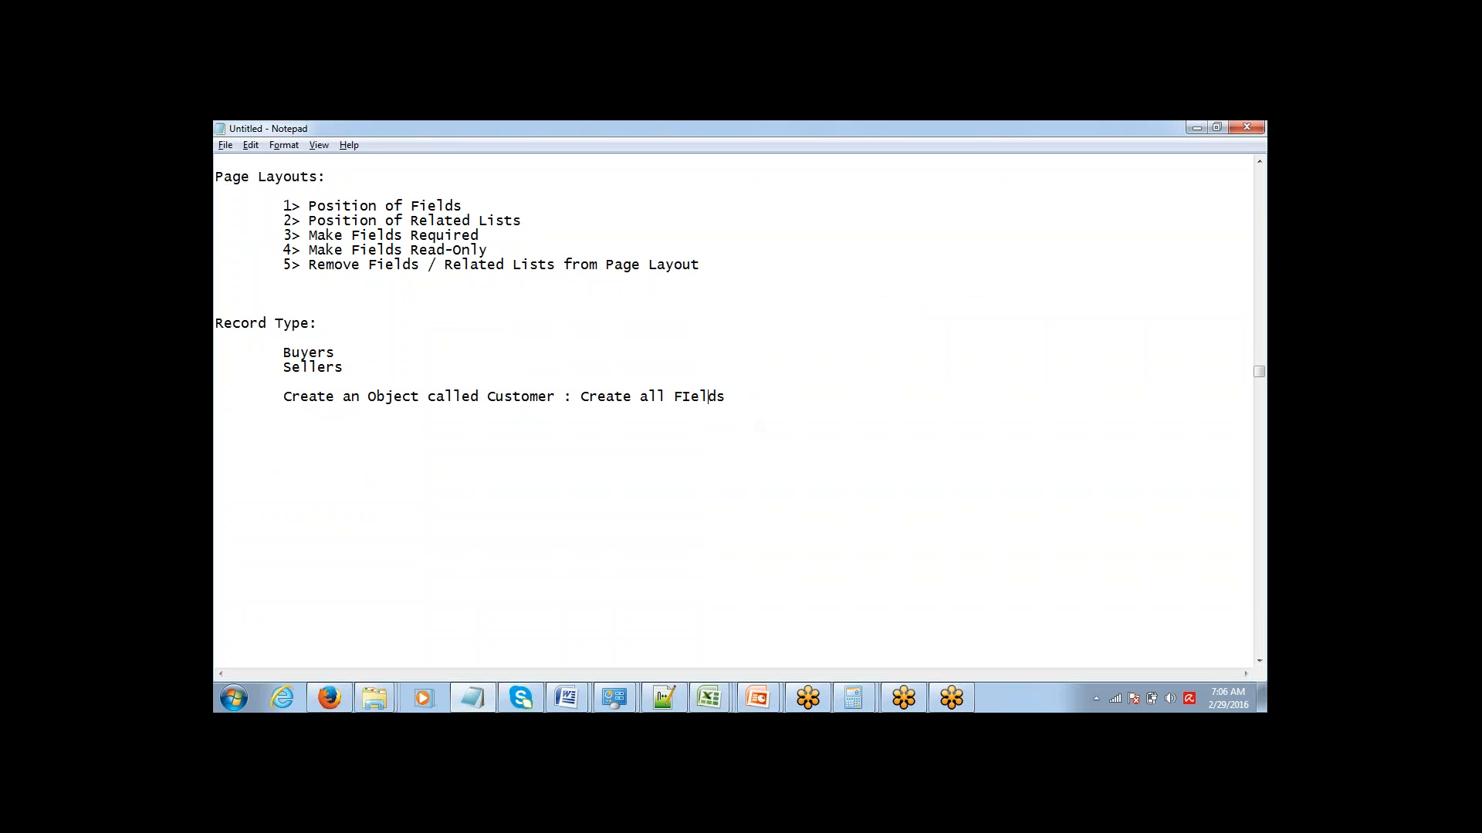
{"action": "key", "text": "shift+Left"}
{"action": "type", "text": "i"}
{"action": "key", "text": "End"}
Sketch two boxes beside the notes with the annotation pen, with small letters and arrows above and a check mark on each.
{"action": "left_click", "coordinate": [709, 147]}
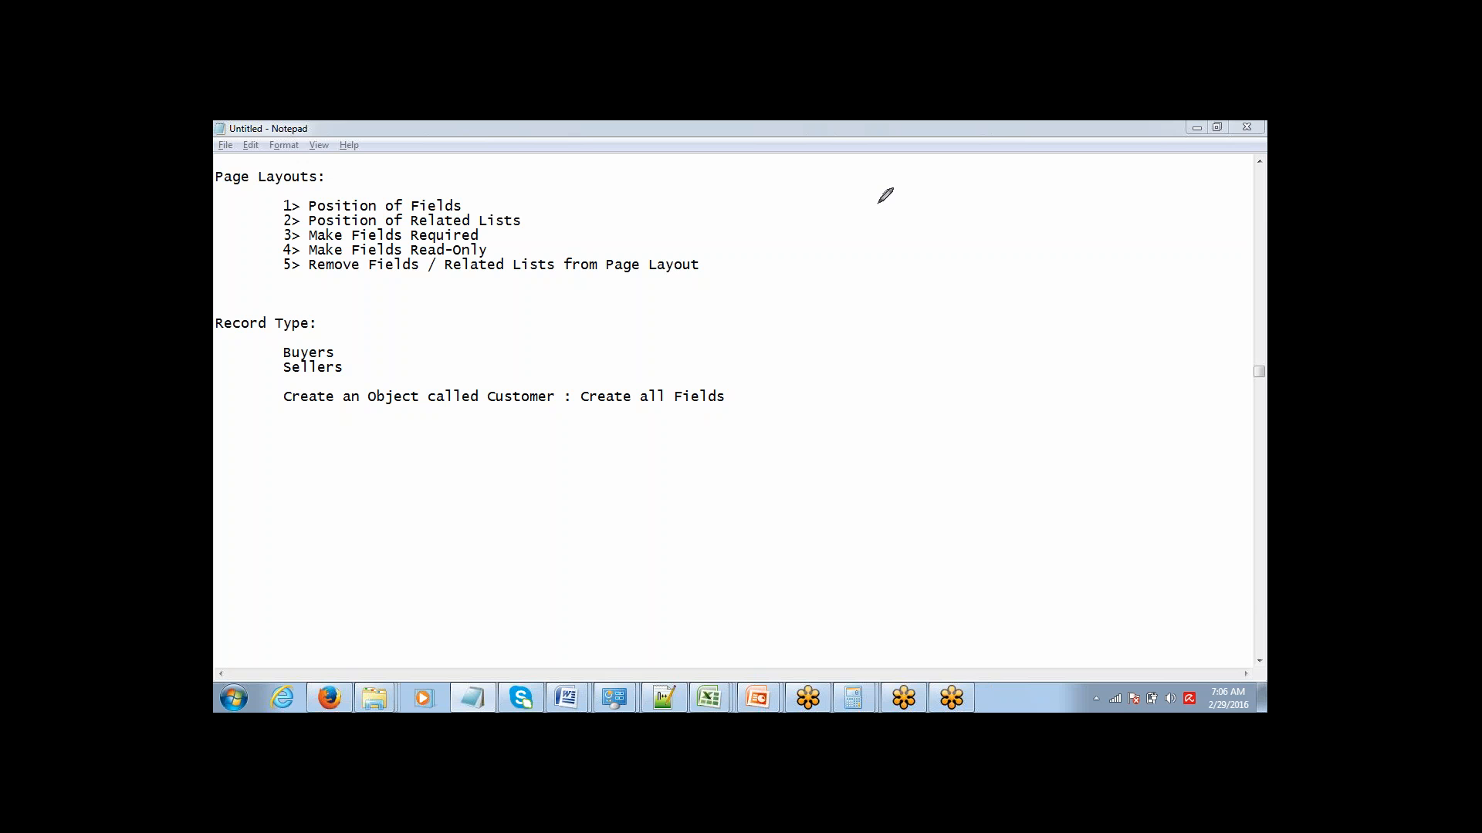
{"action": "mouse_move", "coordinate": [879, 203]}
{"action": "left_mouse_down"}
{"action": "mouse_move", "coordinate": [980, 192]}
{"action": "mouse_move", "coordinate": [984, 298]}
{"action": "mouse_move", "coordinate": [880, 308]}
{"action": "mouse_move", "coordinate": [868, 156]}
{"action": "mouse_move", "coordinate": [877, 167]}
{"action": "left_mouse_up"}
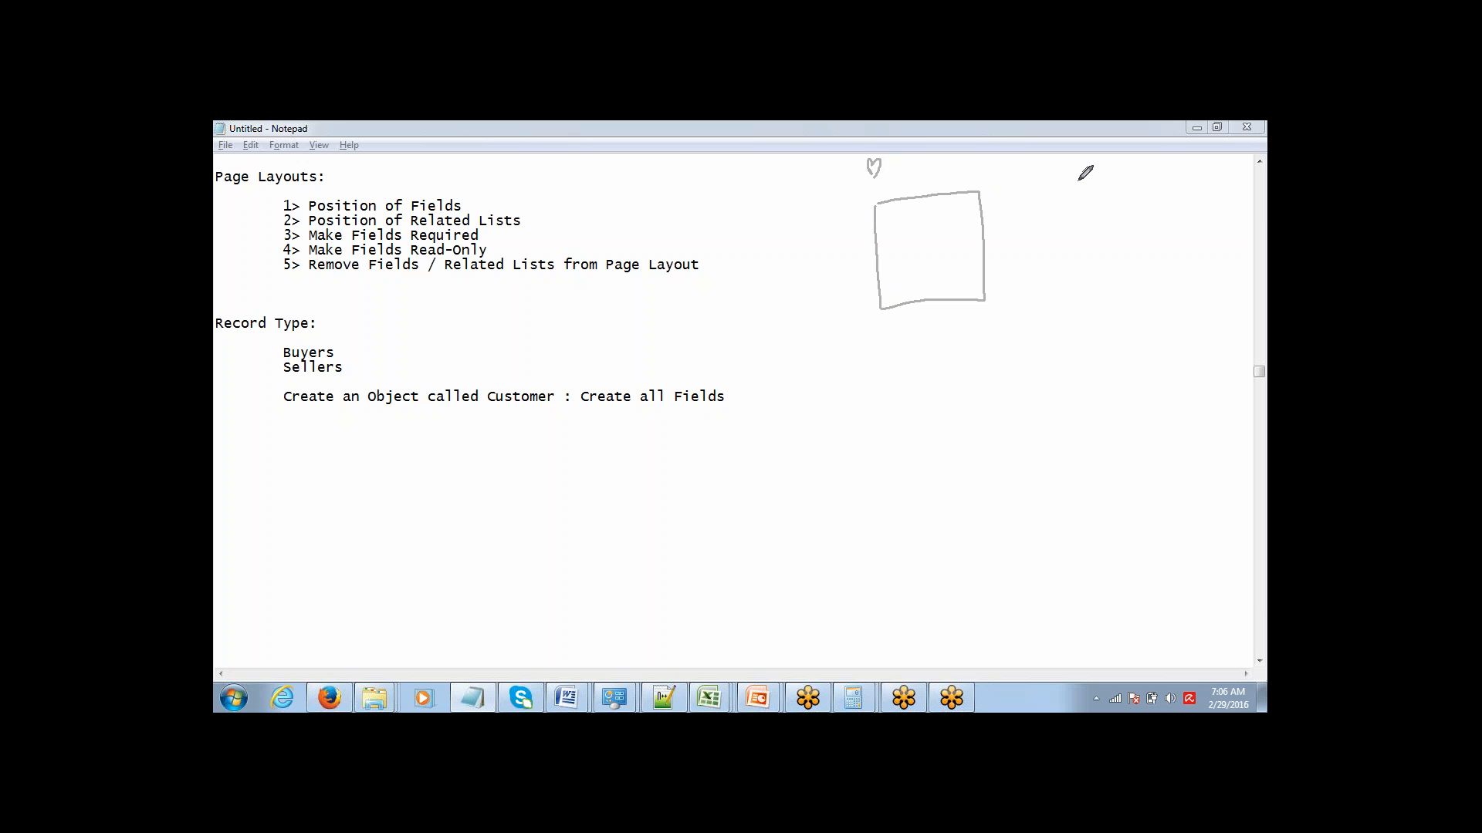
{"action": "mouse_move", "coordinate": [1078, 182]}
{"action": "left_mouse_down"}
{"action": "mouse_move", "coordinate": [1169, 175]}
{"action": "mouse_move", "coordinate": [1169, 279]}
{"action": "mouse_move", "coordinate": [1084, 280]}
{"action": "mouse_move", "coordinate": [1086, 176]}
{"action": "left_mouse_up"}
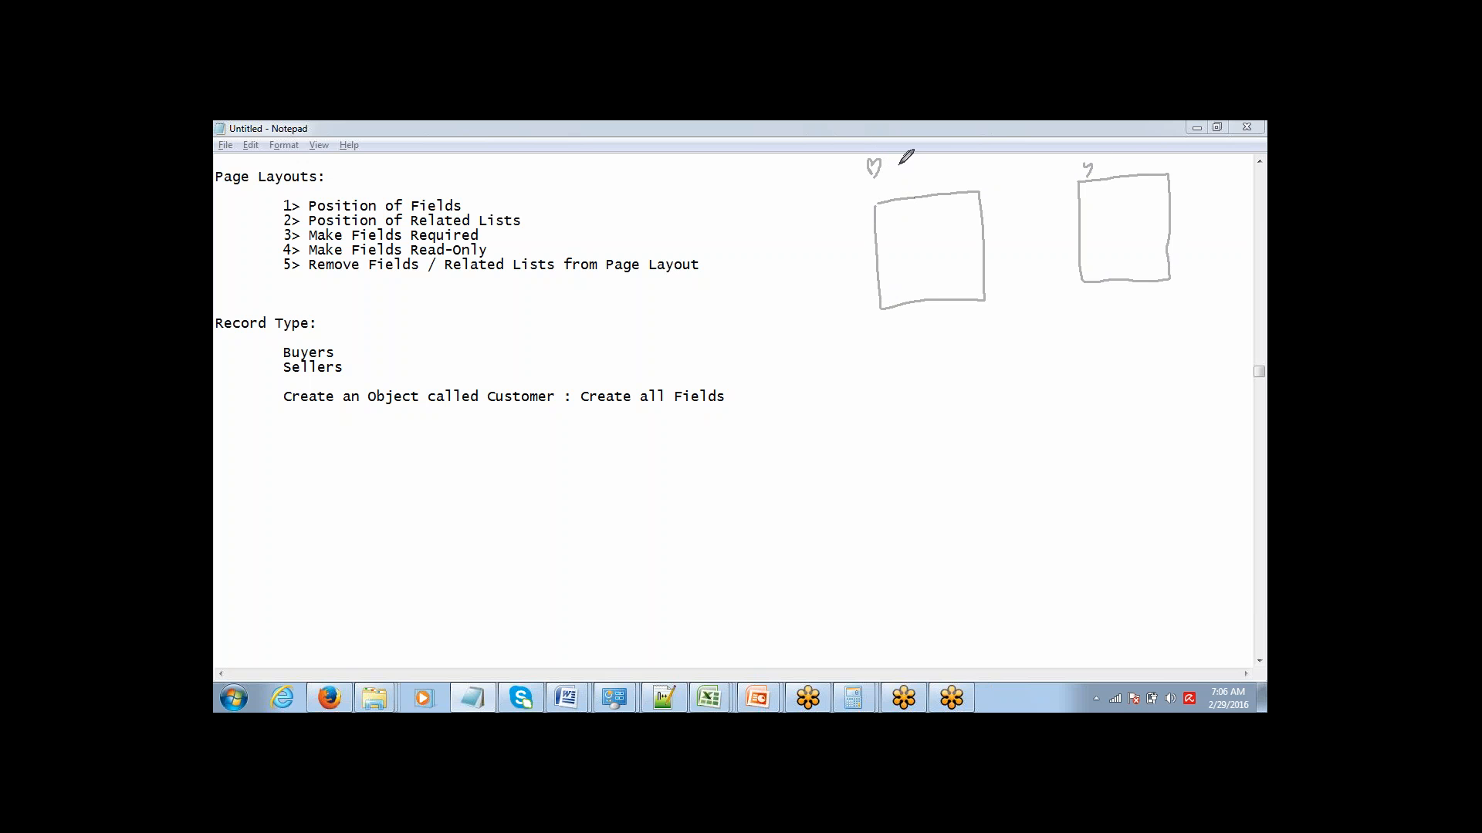
{"action": "mouse_move", "coordinate": [899, 163]}
{"action": "left_mouse_down"}
{"action": "mouse_move", "coordinate": [908, 188]}
{"action": "mouse_move", "coordinate": [937, 190]}
{"action": "left_mouse_up"}
{"action": "left_click_drag", "start_coordinate": [1102, 168], "coordinate": [1119, 168]}
{"action": "left_click_drag", "start_coordinate": [1143, 159], "coordinate": [1141, 168]}
{"action": "left_click_drag", "start_coordinate": [862, 233], "coordinate": [896, 215]}
{"action": "left_click_drag", "start_coordinate": [1066, 205], "coordinate": [1101, 201]}
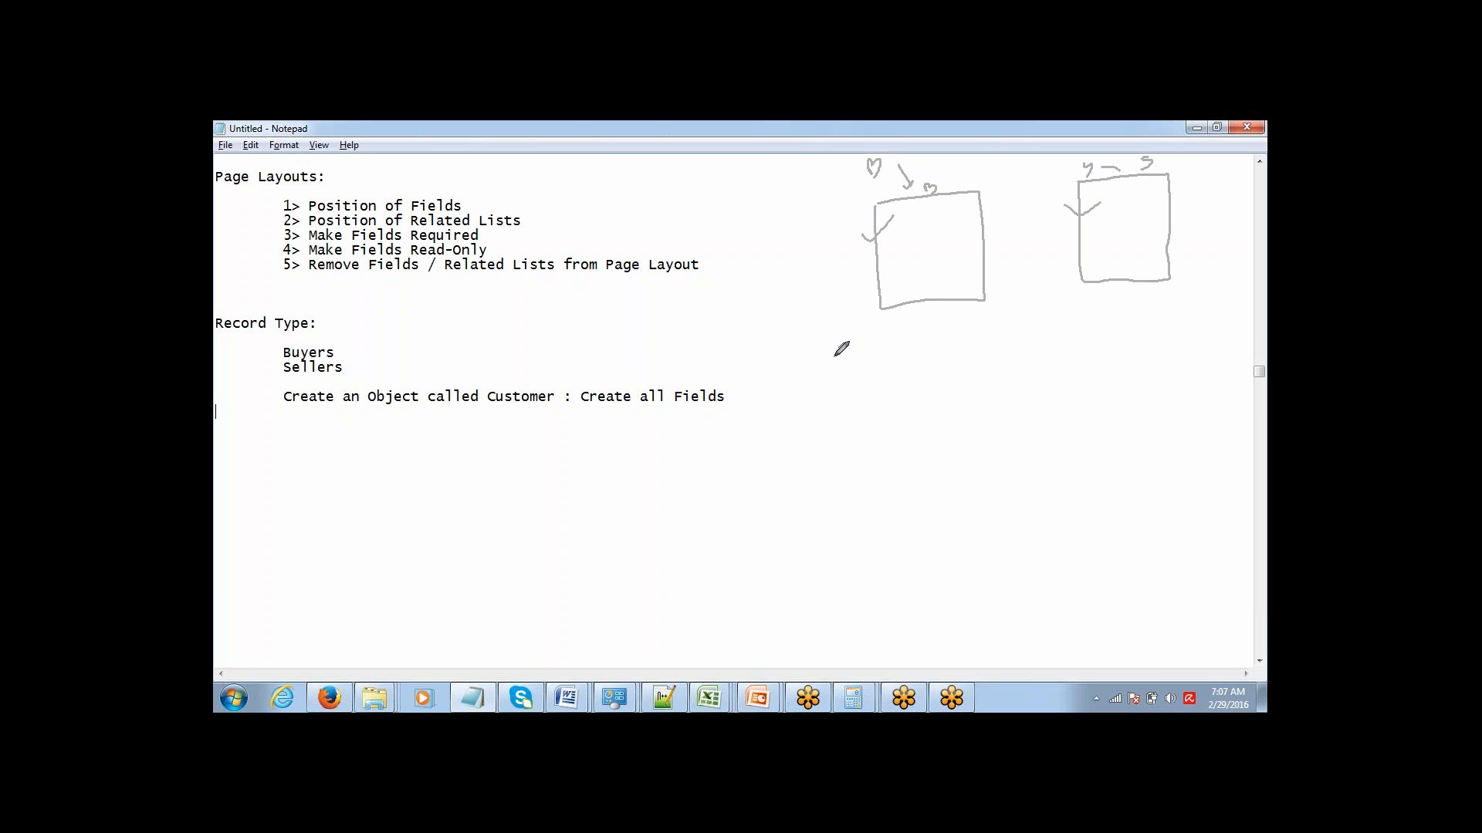
Switch to the Book6 workbook in Excel and circle the Buyer and Seller field lists with the annotation pen.
{"action": "left_click", "coordinate": [545, 166]}
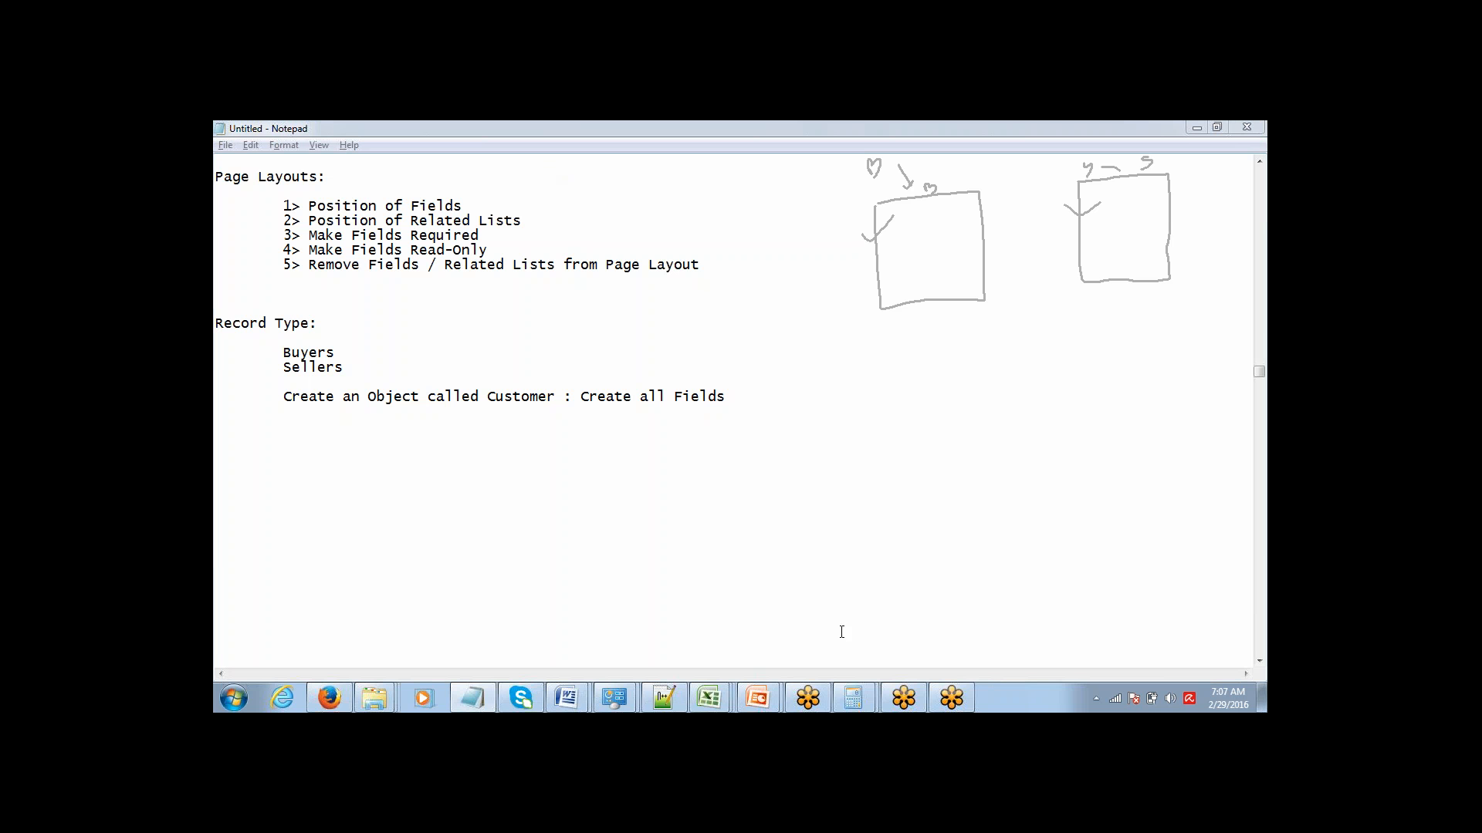
{"action": "mouse_move", "coordinate": [721, 695]}
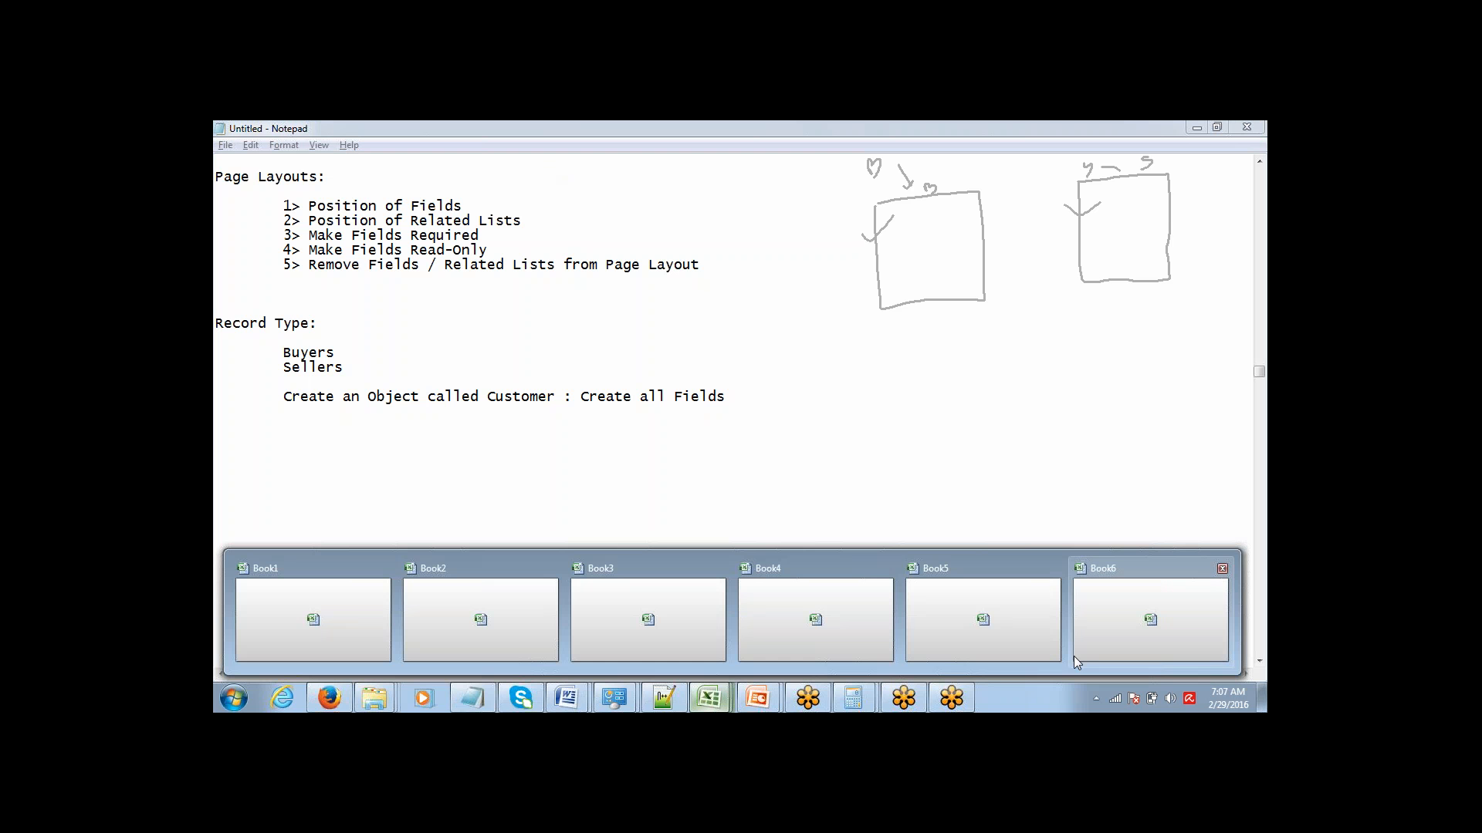
{"action": "left_click", "coordinate": [1126, 658]}
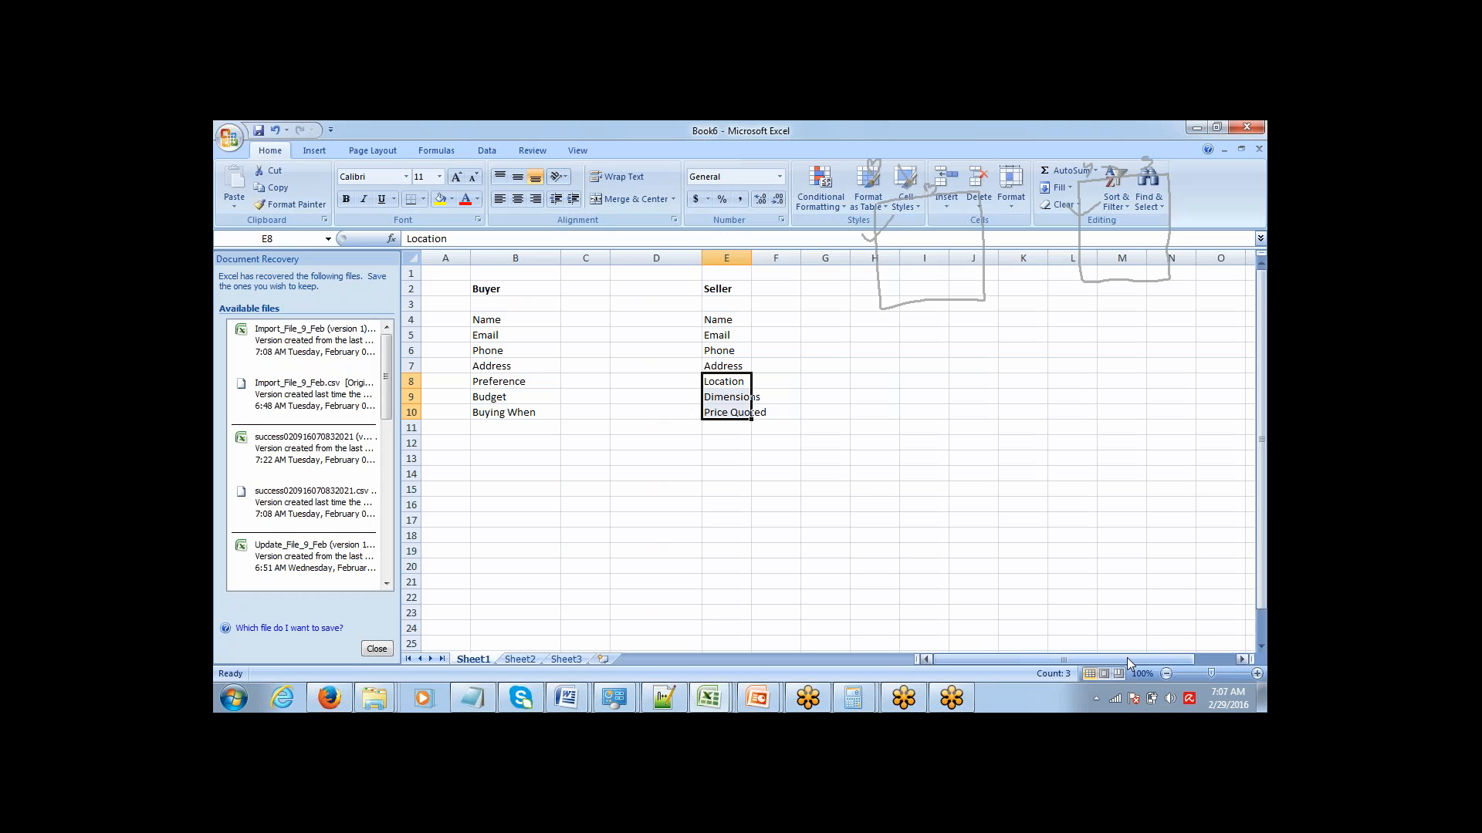
{"action": "left_click", "coordinate": [972, 521]}
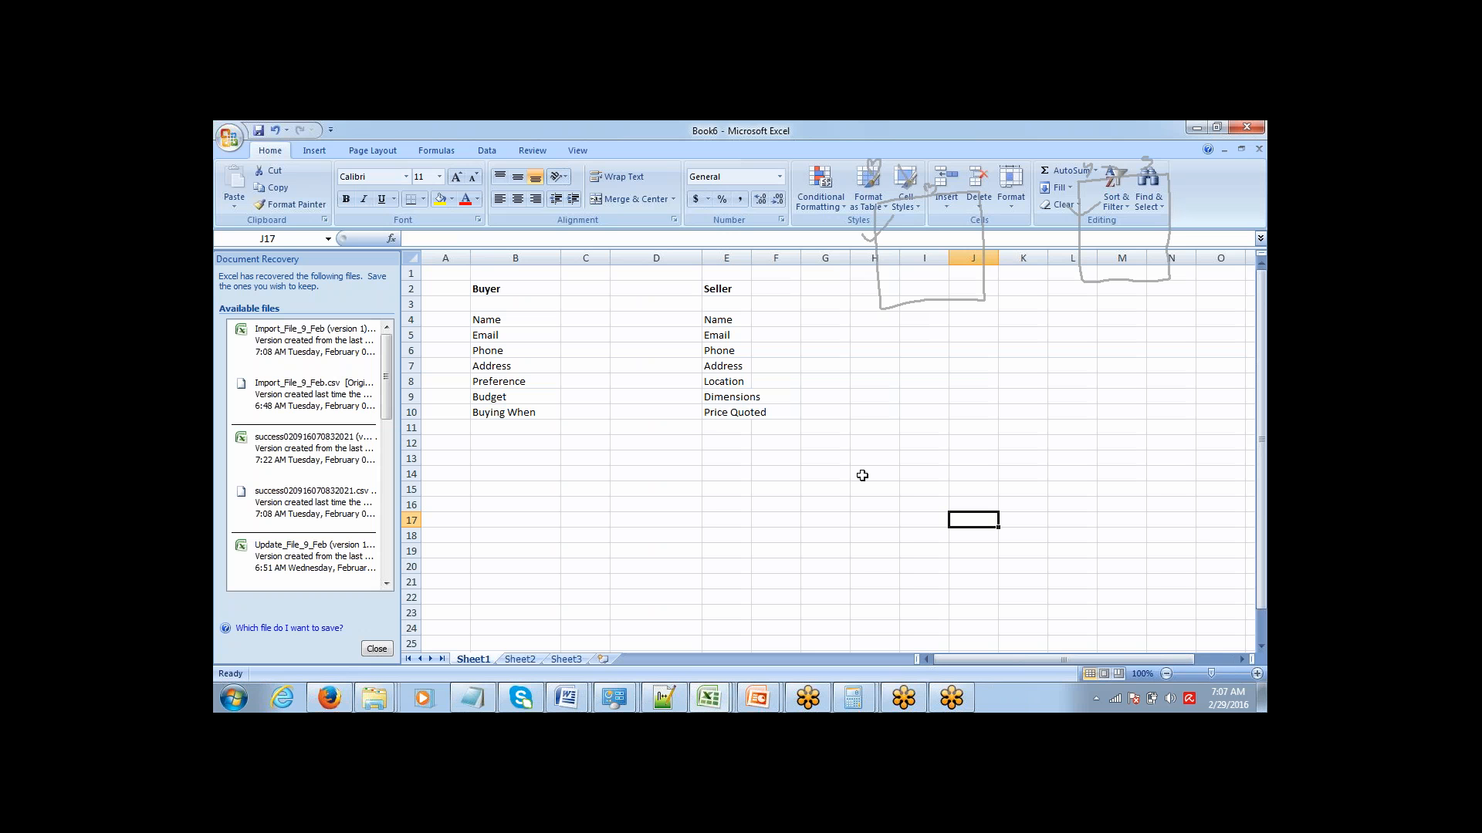
{"action": "left_click", "coordinate": [579, 170]}
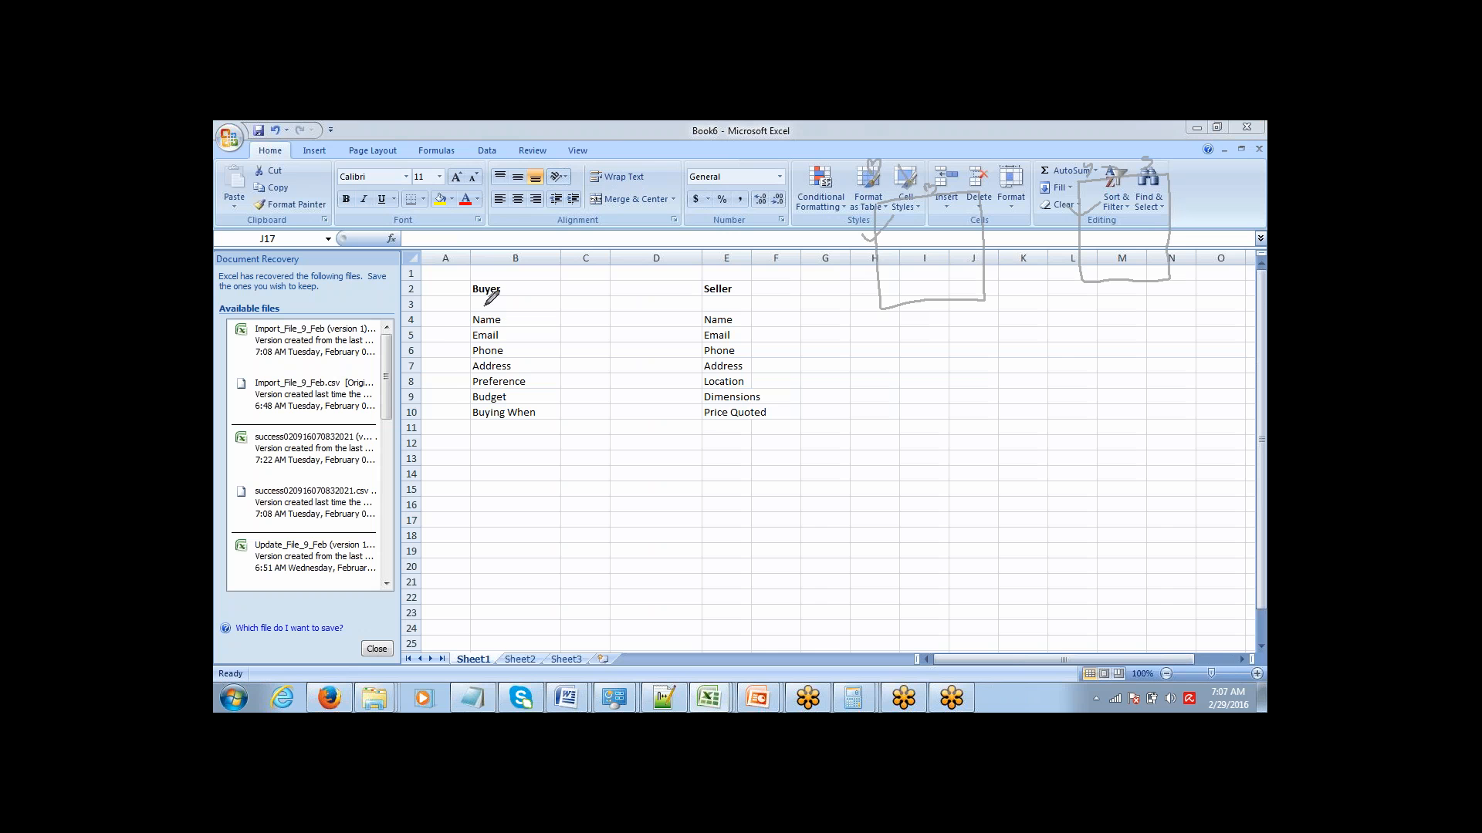
{"action": "mouse_move", "coordinate": [485, 307]}
{"action": "left_mouse_down"}
{"action": "mouse_move", "coordinate": [456, 313]}
{"action": "mouse_move", "coordinate": [444, 388]}
{"action": "mouse_move", "coordinate": [498, 430]}
{"action": "mouse_move", "coordinate": [525, 430]}
{"action": "mouse_move", "coordinate": [545, 342]}
{"action": "mouse_move", "coordinate": [511, 307]}
{"action": "mouse_move", "coordinate": [468, 310]}
{"action": "left_mouse_up"}
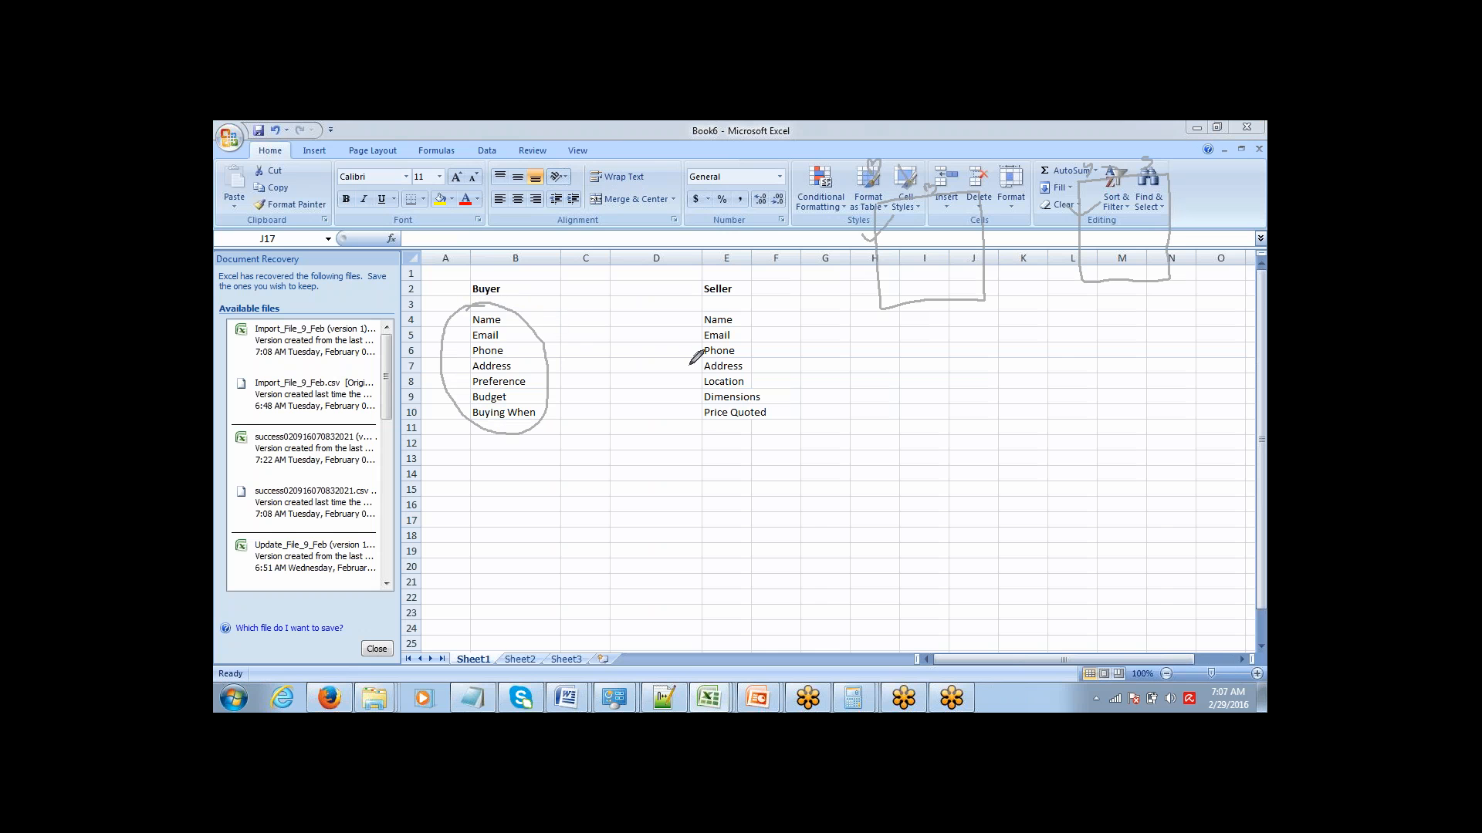
{"action": "mouse_move", "coordinate": [722, 301]}
{"action": "left_mouse_down"}
{"action": "mouse_move", "coordinate": [673, 316]}
{"action": "mouse_move", "coordinate": [677, 405]}
{"action": "mouse_move", "coordinate": [760, 425]}
{"action": "mouse_move", "coordinate": [779, 340]}
{"action": "mouse_move", "coordinate": [734, 305]}
{"action": "left_mouse_up"}
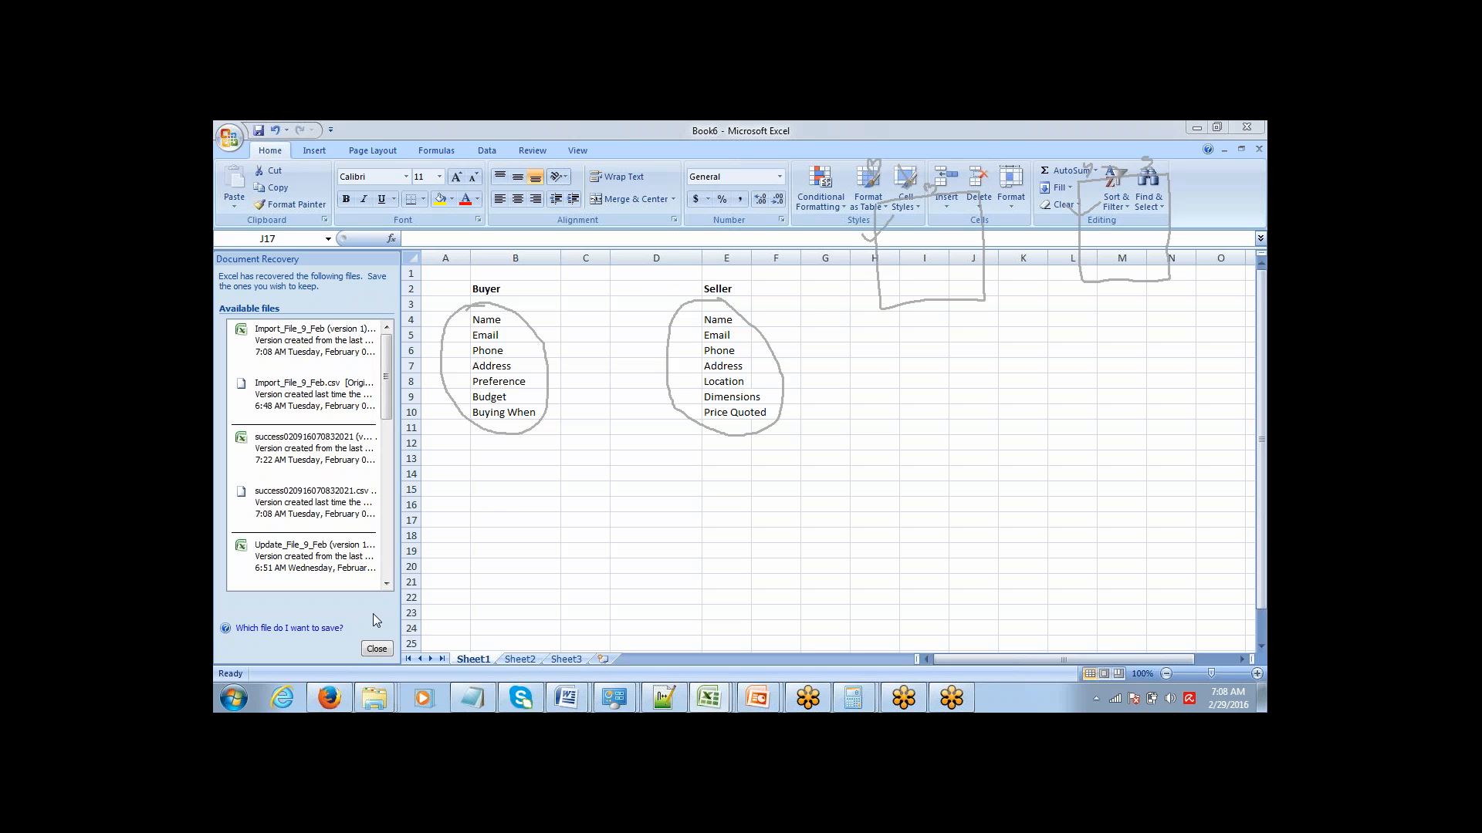
Switch to Salesforce setup in Firefox and open the record types of the Accounts object.
{"action": "mouse_move", "coordinate": [347, 692]}
{"action": "left_click", "coordinate": [354, 632]}
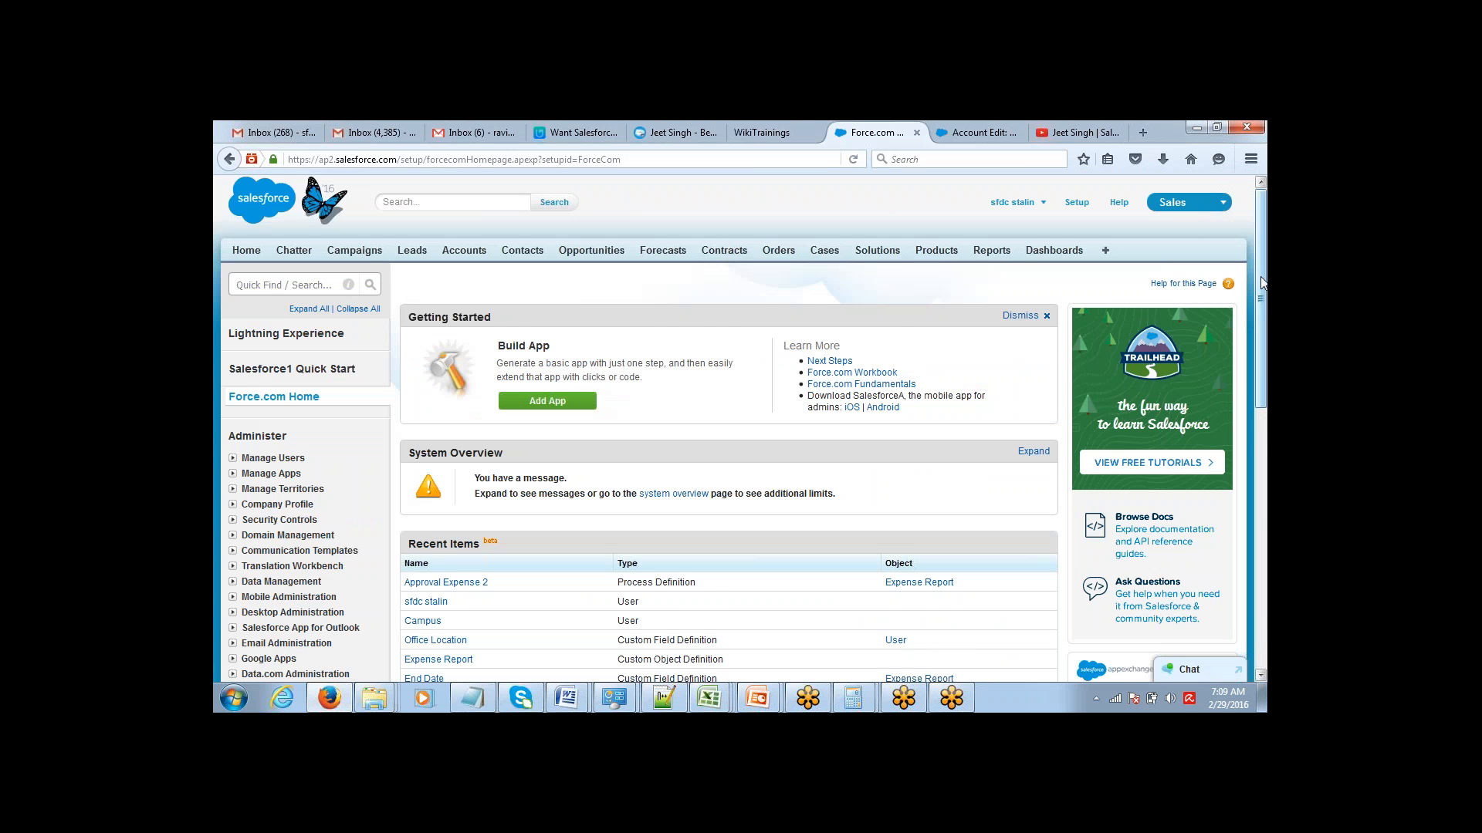
{"action": "mouse_move", "coordinate": [1263, 282]}
{"action": "left_mouse_down"}
{"action": "mouse_move", "coordinate": [1264, 430]}
{"action": "mouse_move", "coordinate": [1264, 272]}
{"action": "left_mouse_up"}
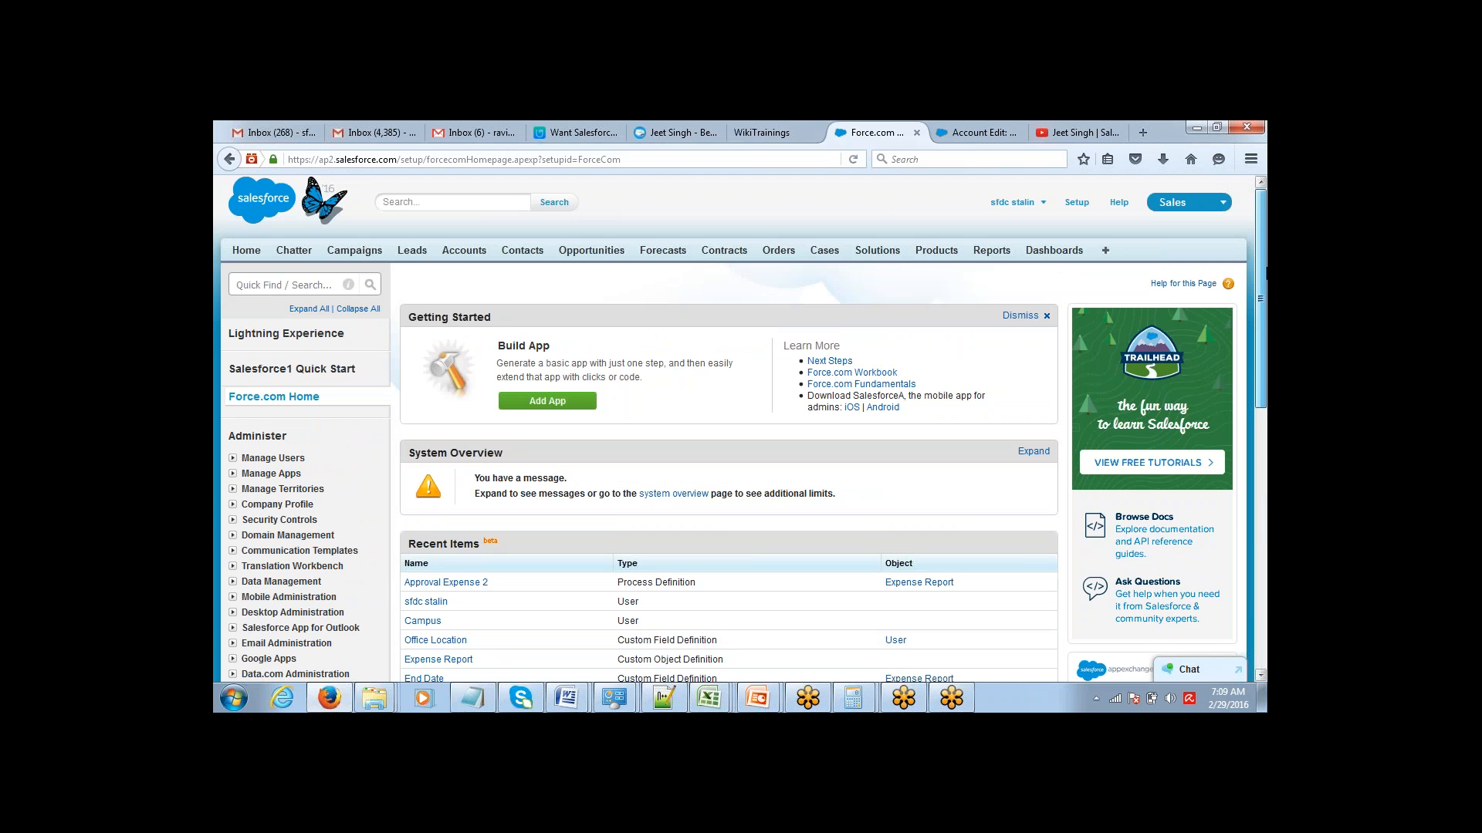
{"action": "left_click_drag", "start_coordinate": [1266, 270], "coordinate": [1265, 433]}
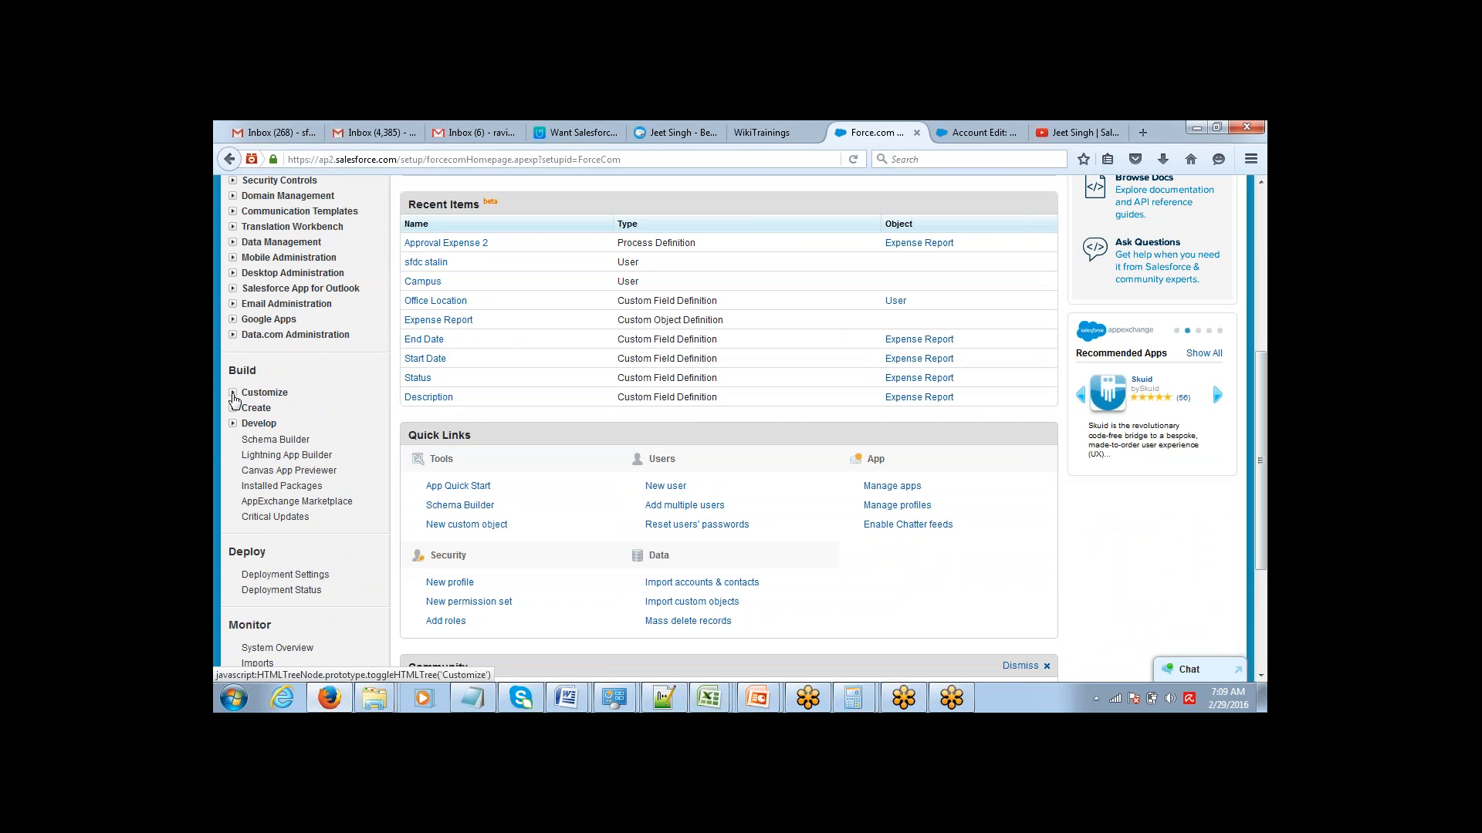
{"action": "left_click", "coordinate": [232, 392]}
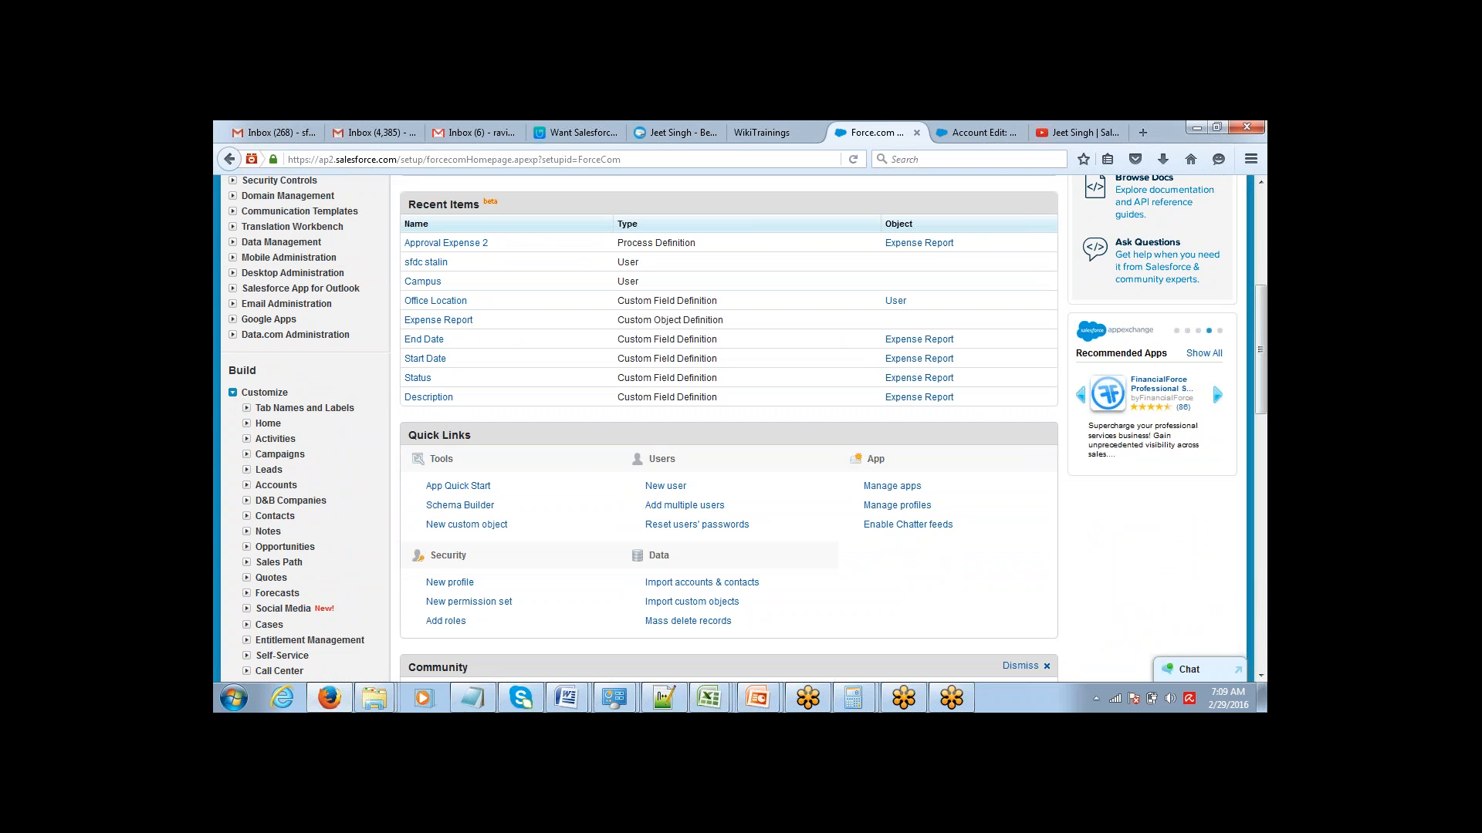
{"action": "left_click", "coordinate": [246, 484]}
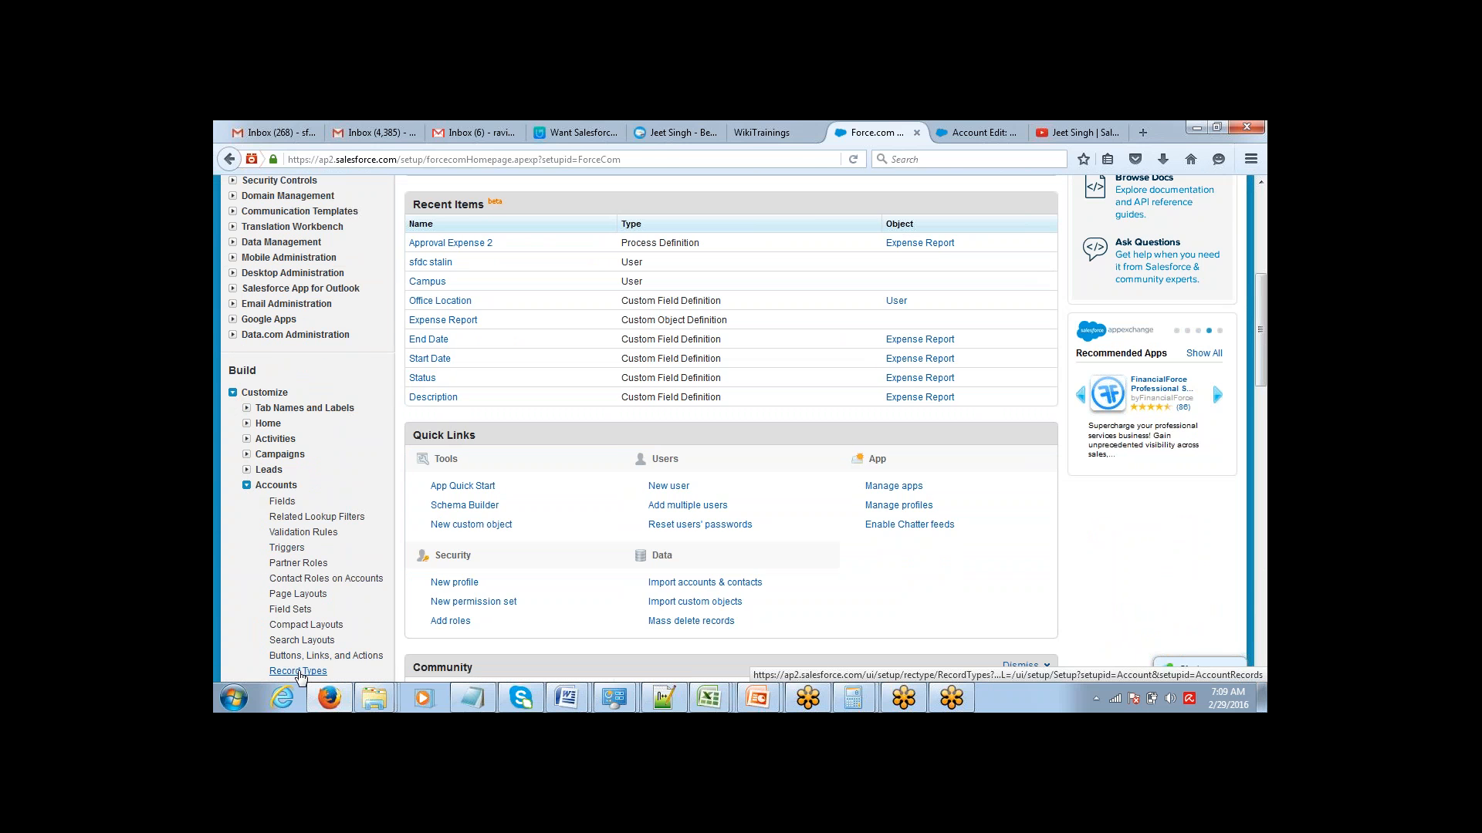
{"action": "left_click", "coordinate": [298, 671]}
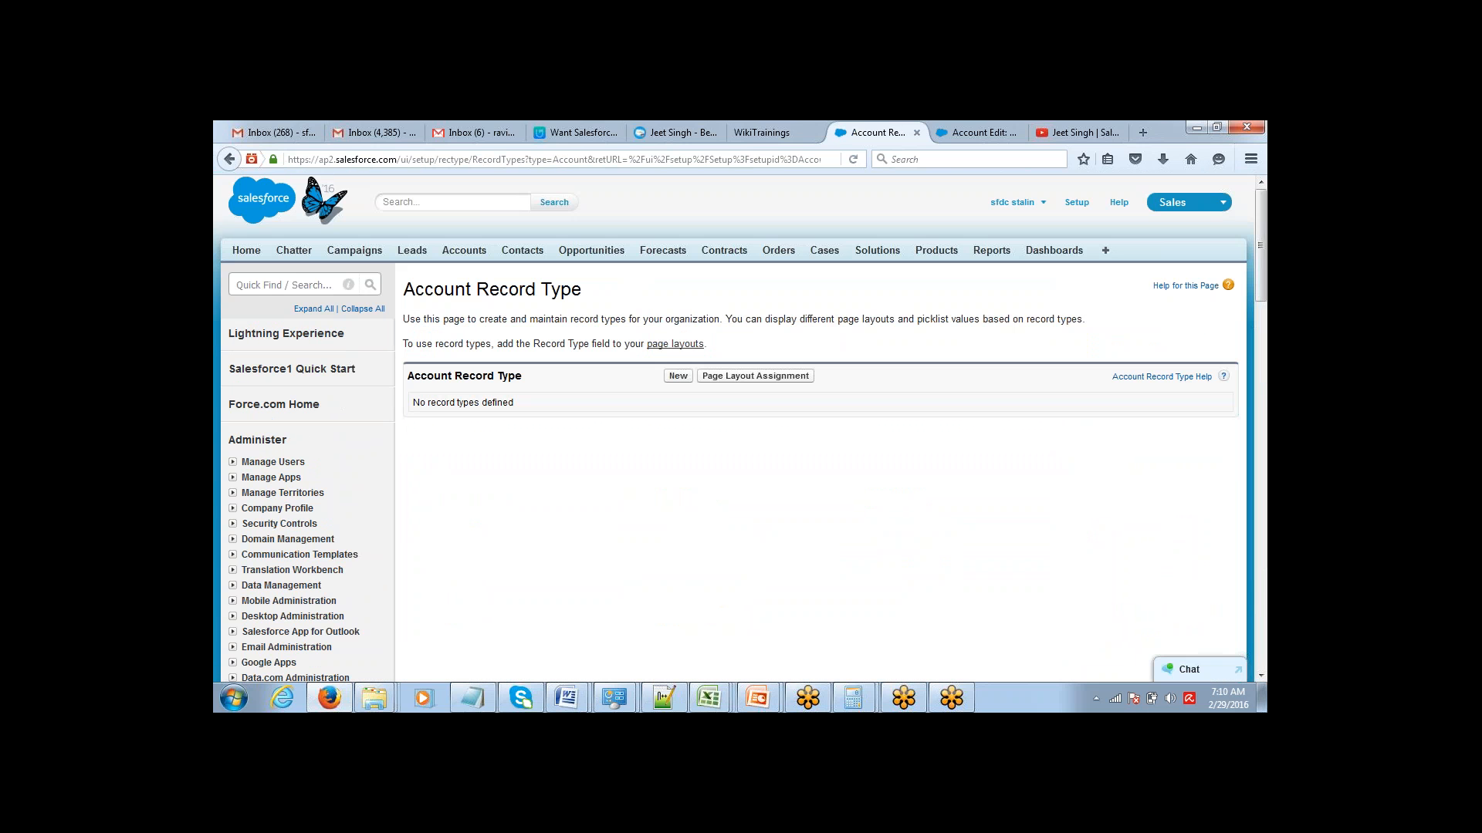
Start a new Account record type based on Master, with Buyer as its label and name.
{"action": "left_click", "coordinate": [678, 378]}
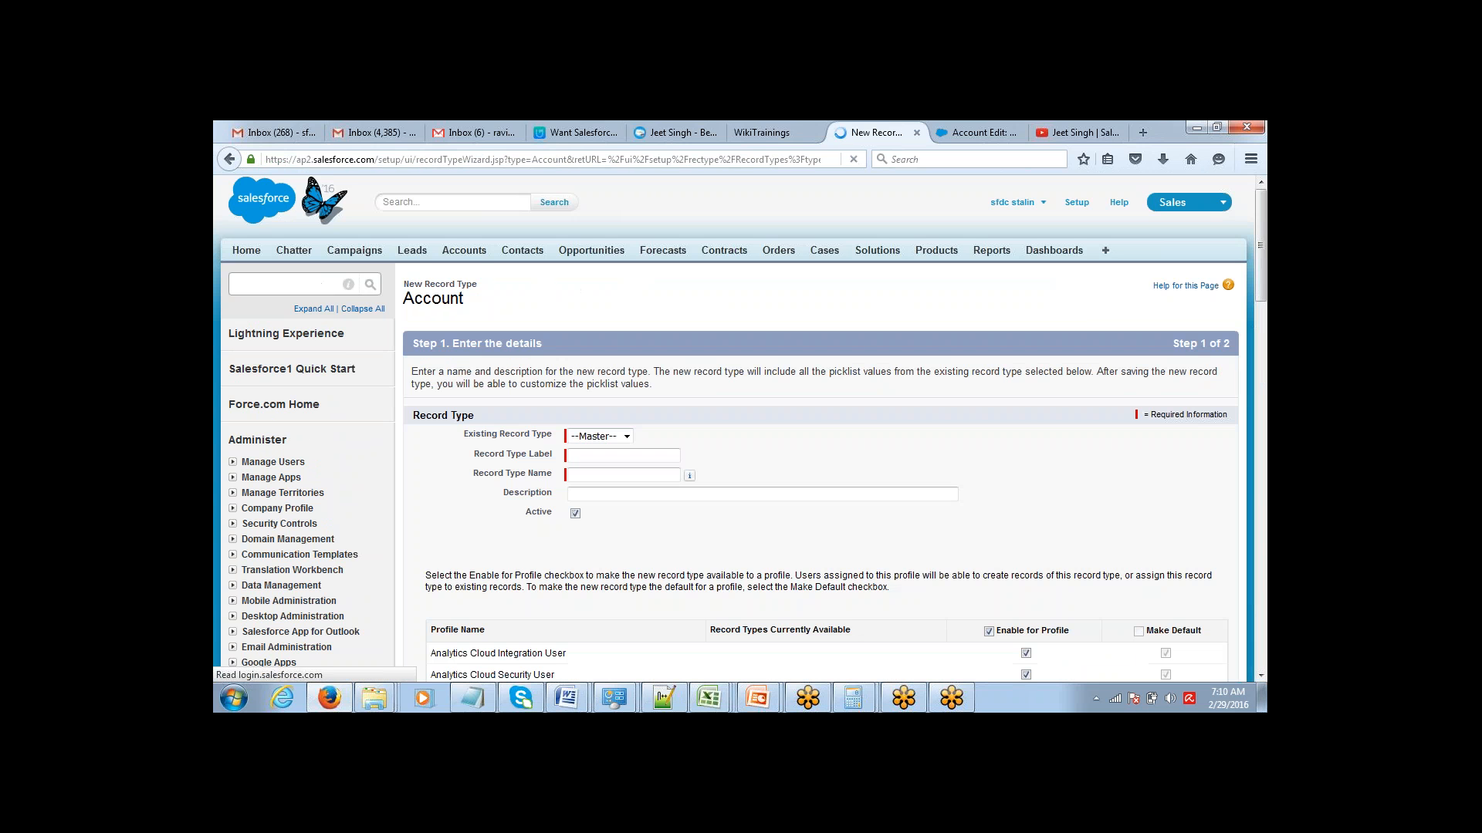
{"action": "left_click", "coordinate": [616, 439]}
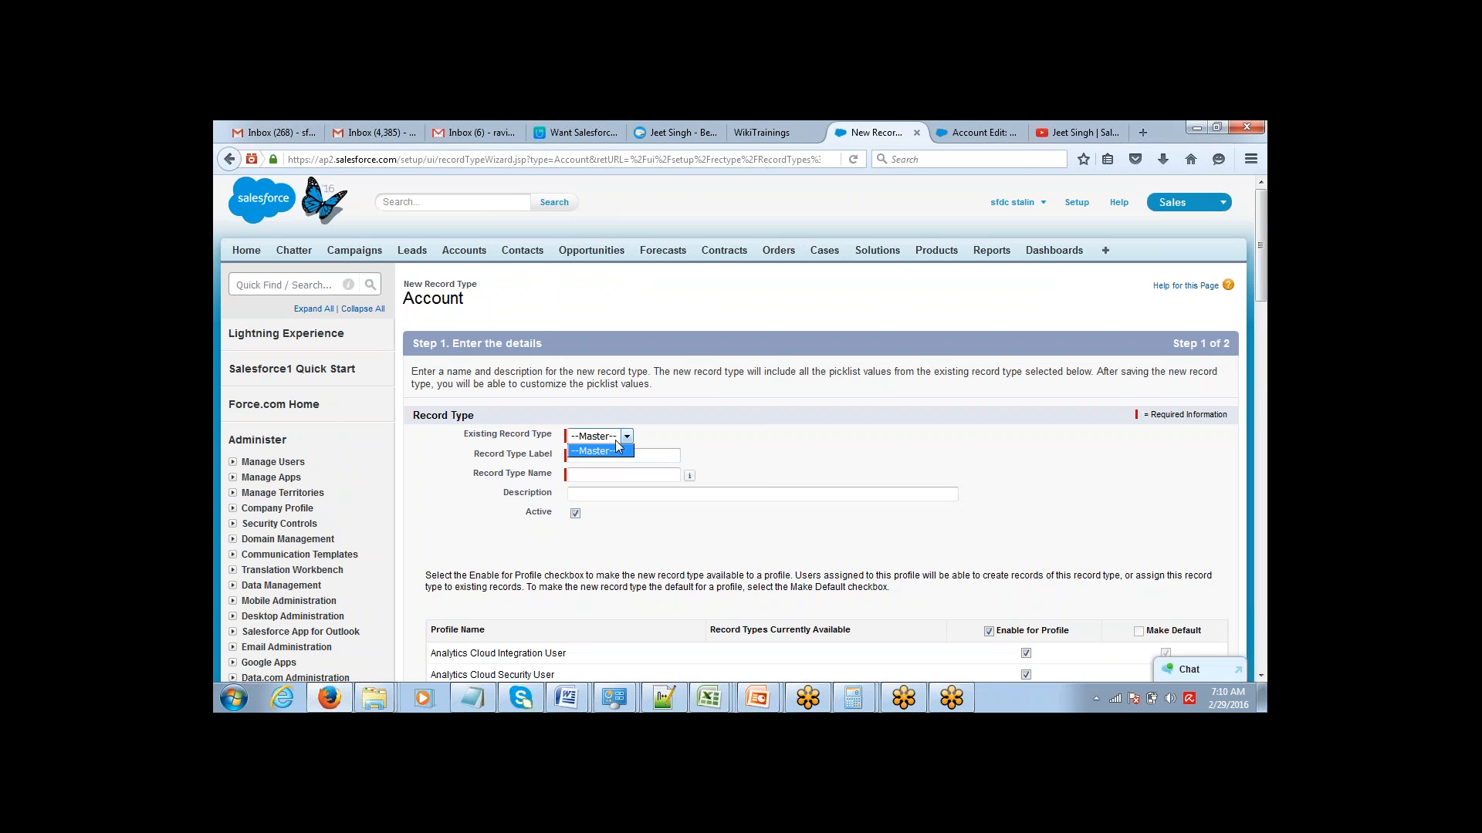
{"action": "left_click", "coordinate": [617, 448]}
{"action": "left_click", "coordinate": [616, 454]}
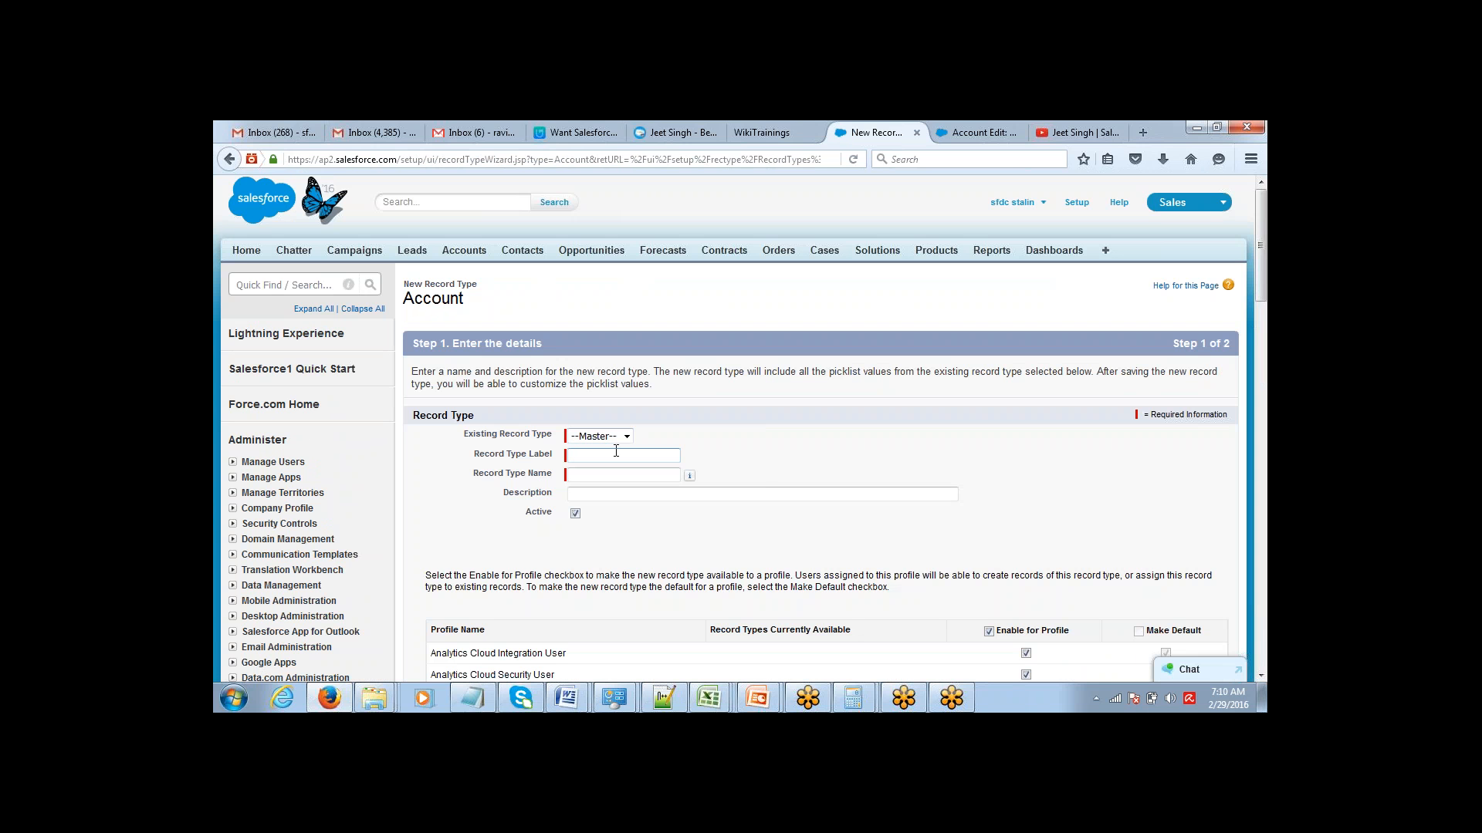
{"action": "type", "text": "B"}
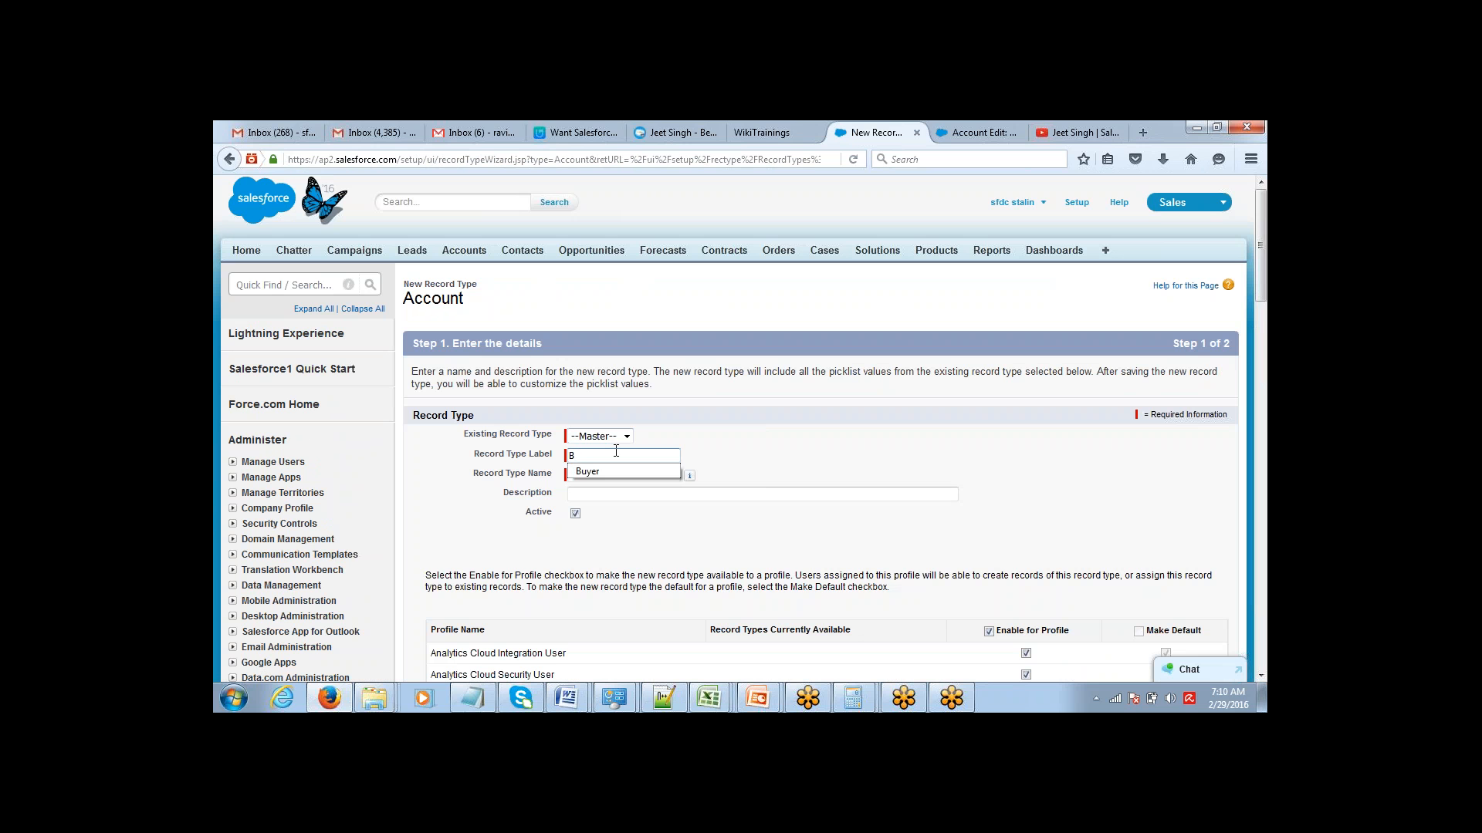
{"action": "type", "text": "uyer"}
{"action": "key", "text": "Tab"}
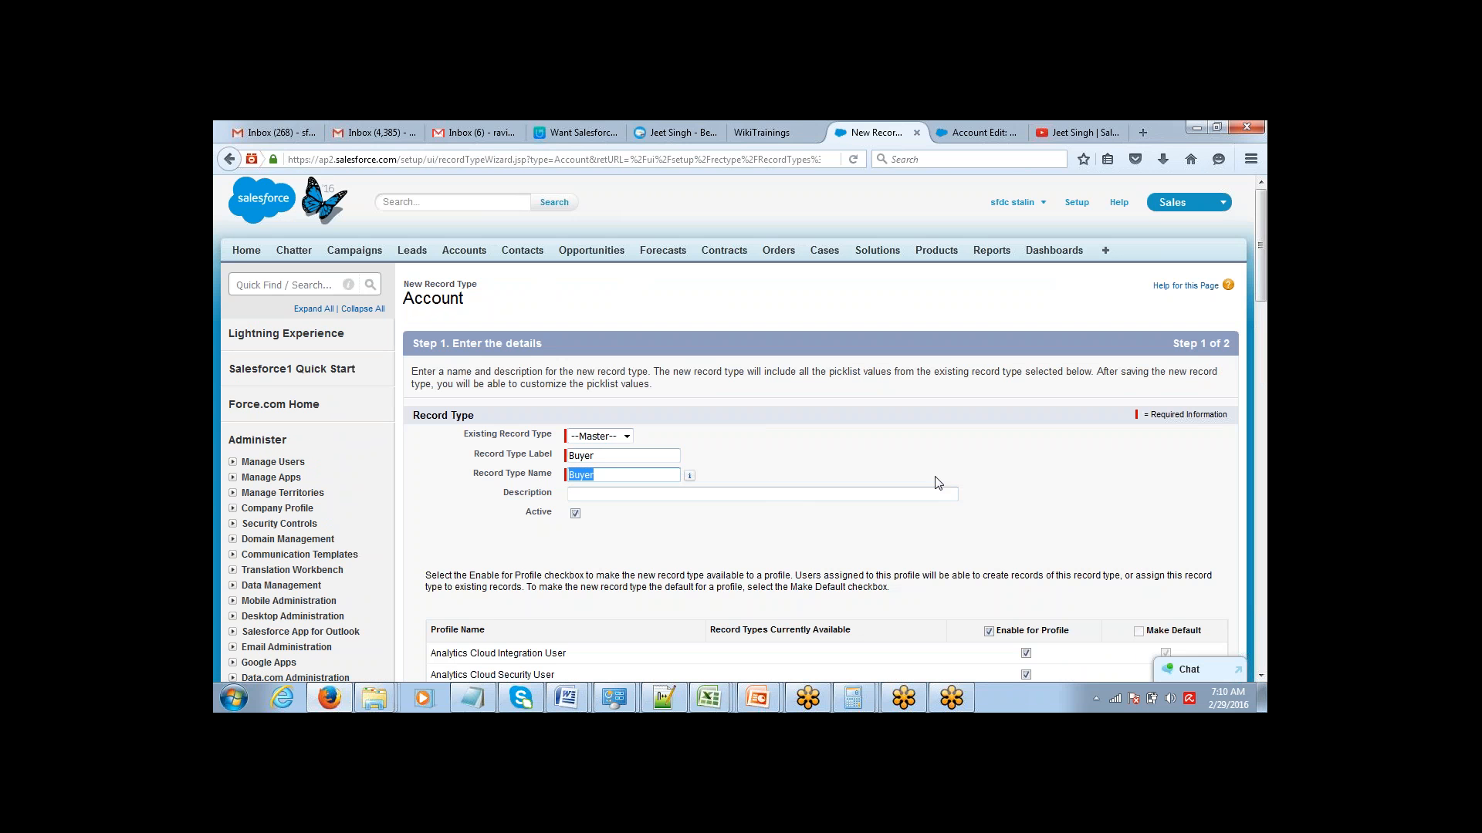
Review the profile assignments, keep the Buyer record type enabled for all profiles, and proceed to the page layout assignment.
{"action": "left_click_drag", "start_coordinate": [1259, 279], "coordinate": [1259, 383]}
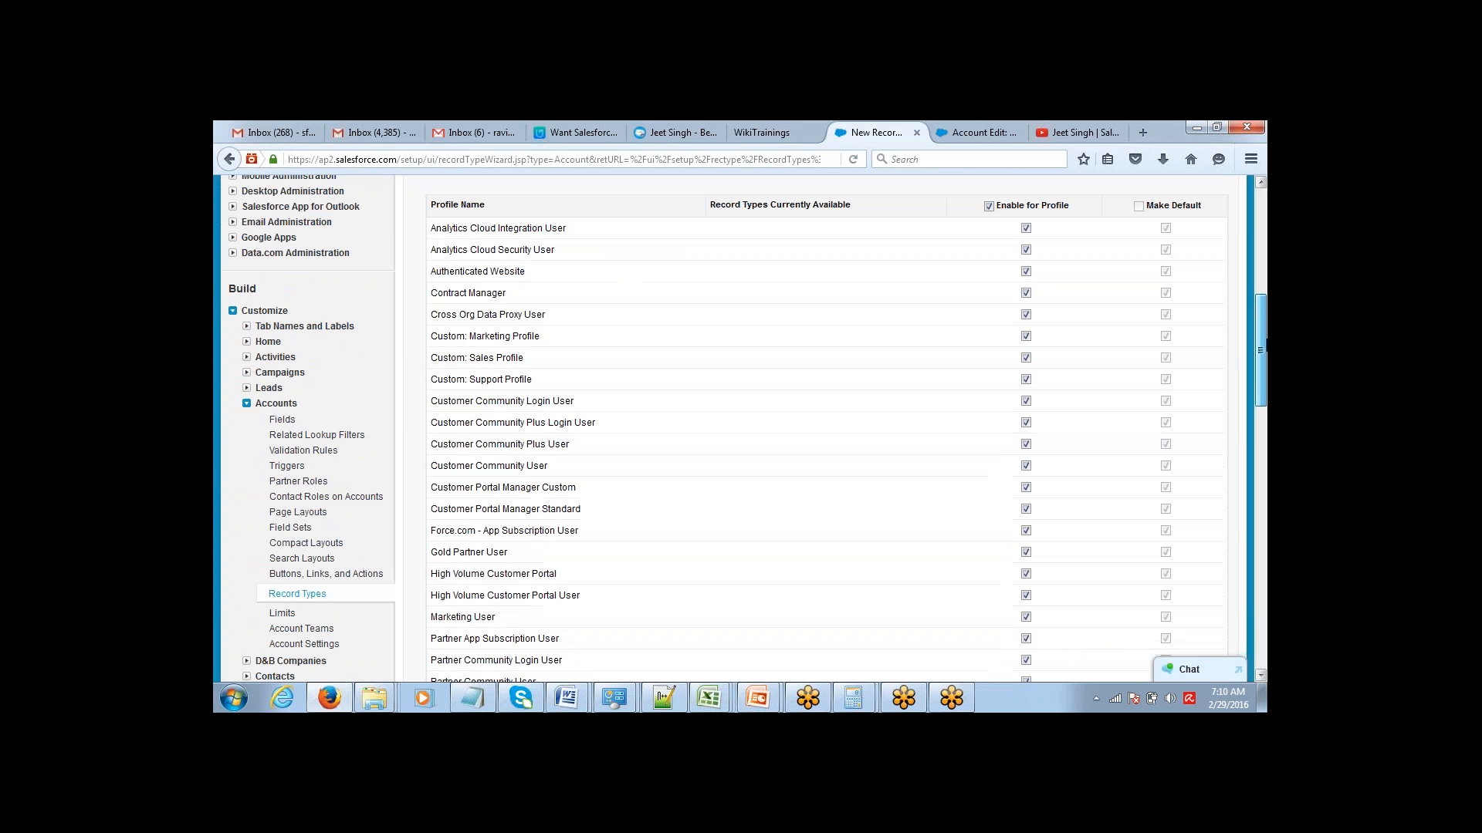
{"action": "scroll", "coordinate": [1005, 432], "scroll_direction": "up", "scroll_amount": 2}
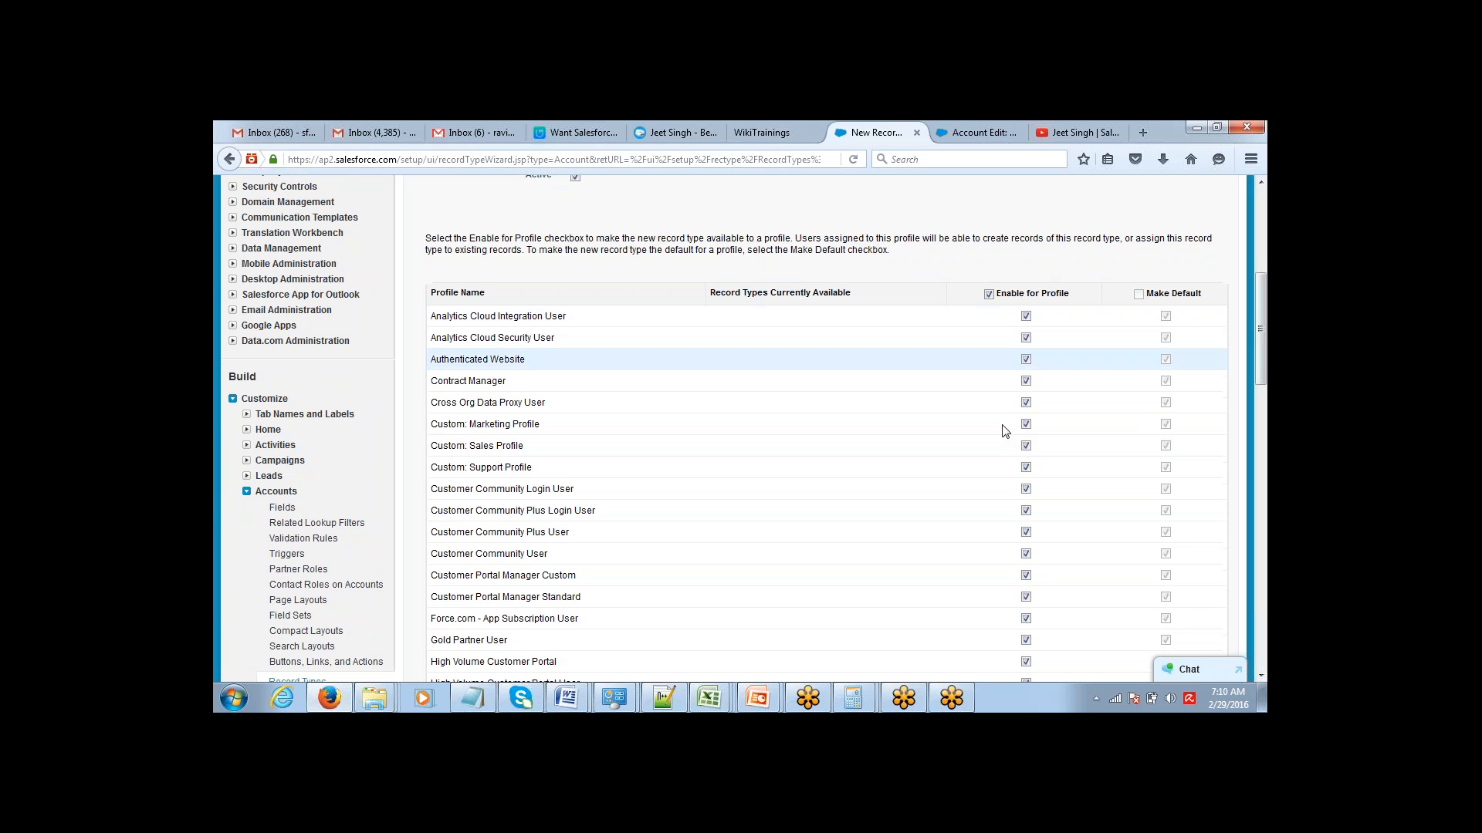
{"action": "mouse_move", "coordinate": [1264, 332]}
{"action": "left_mouse_down"}
{"action": "mouse_move", "coordinate": [1264, 416]}
{"action": "mouse_move", "coordinate": [1258, 303]}
{"action": "left_mouse_up"}
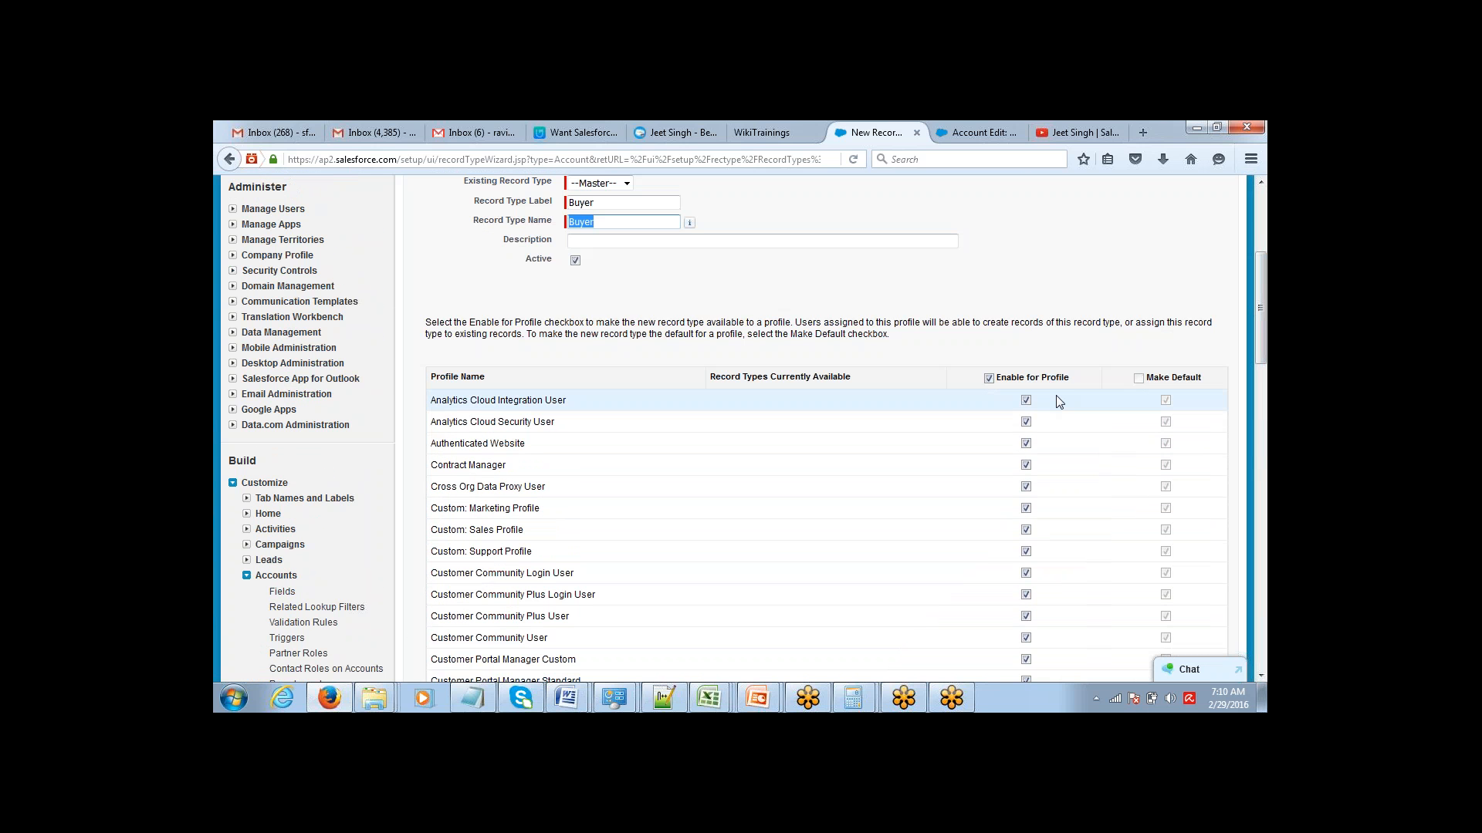
{"action": "left_click_drag", "start_coordinate": [1266, 344], "coordinate": [1266, 544]}
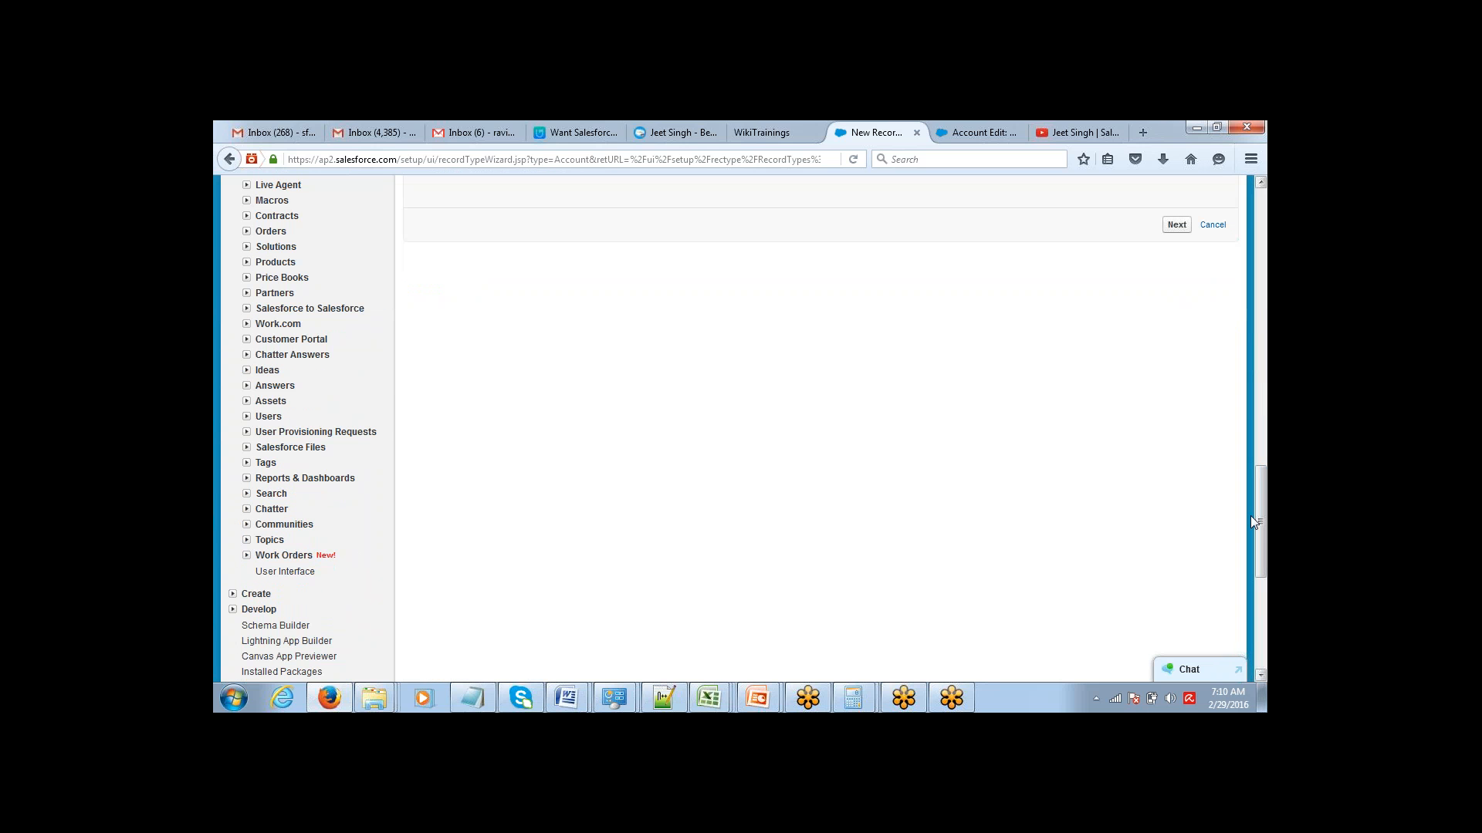
{"action": "left_click", "coordinate": [1181, 227]}
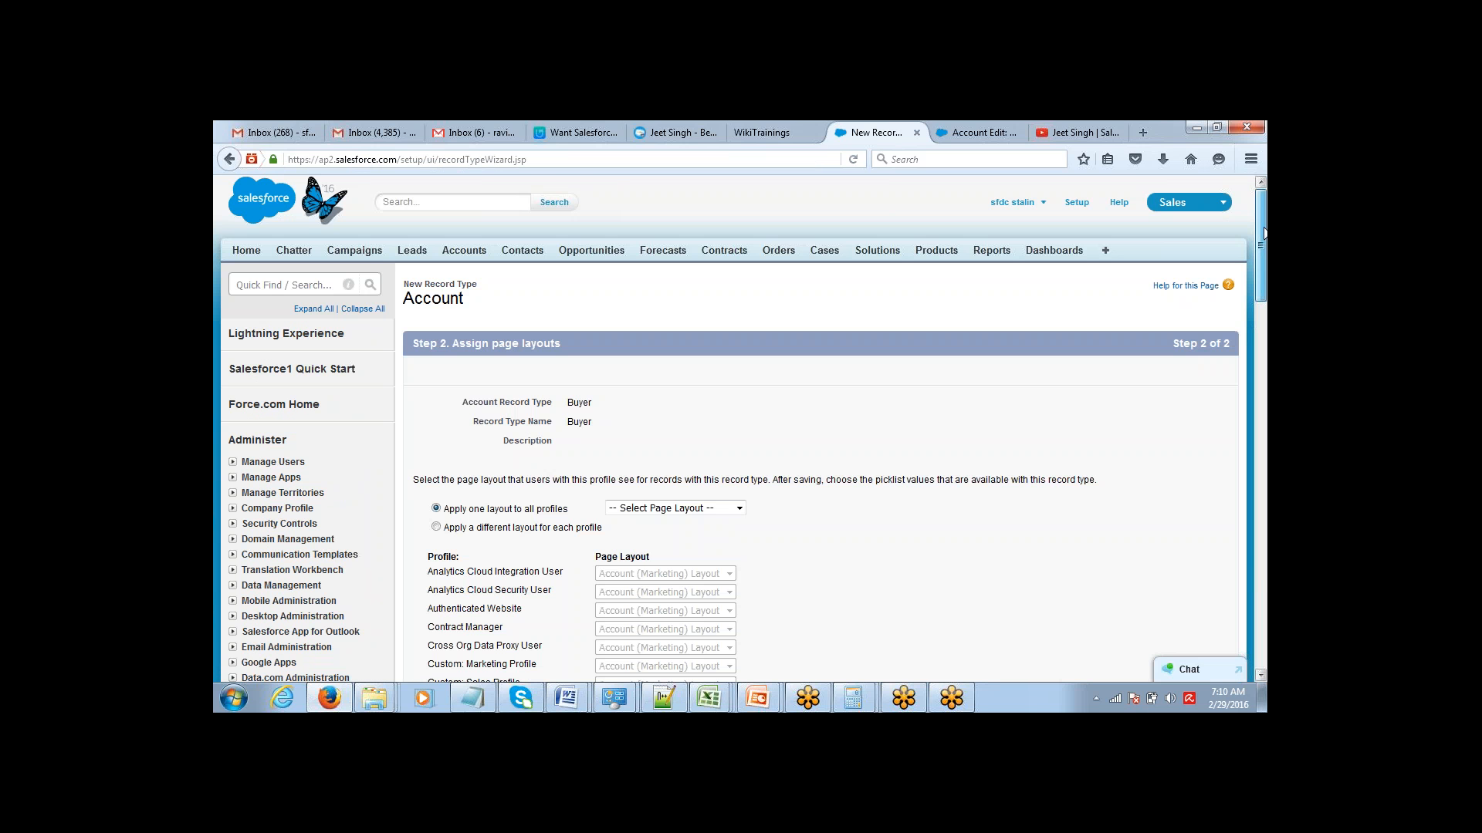
Apply Account Layout to all profiles for the Buyer record type and save it.
{"action": "left_click_drag", "start_coordinate": [1264, 300], "coordinate": [1263, 463]}
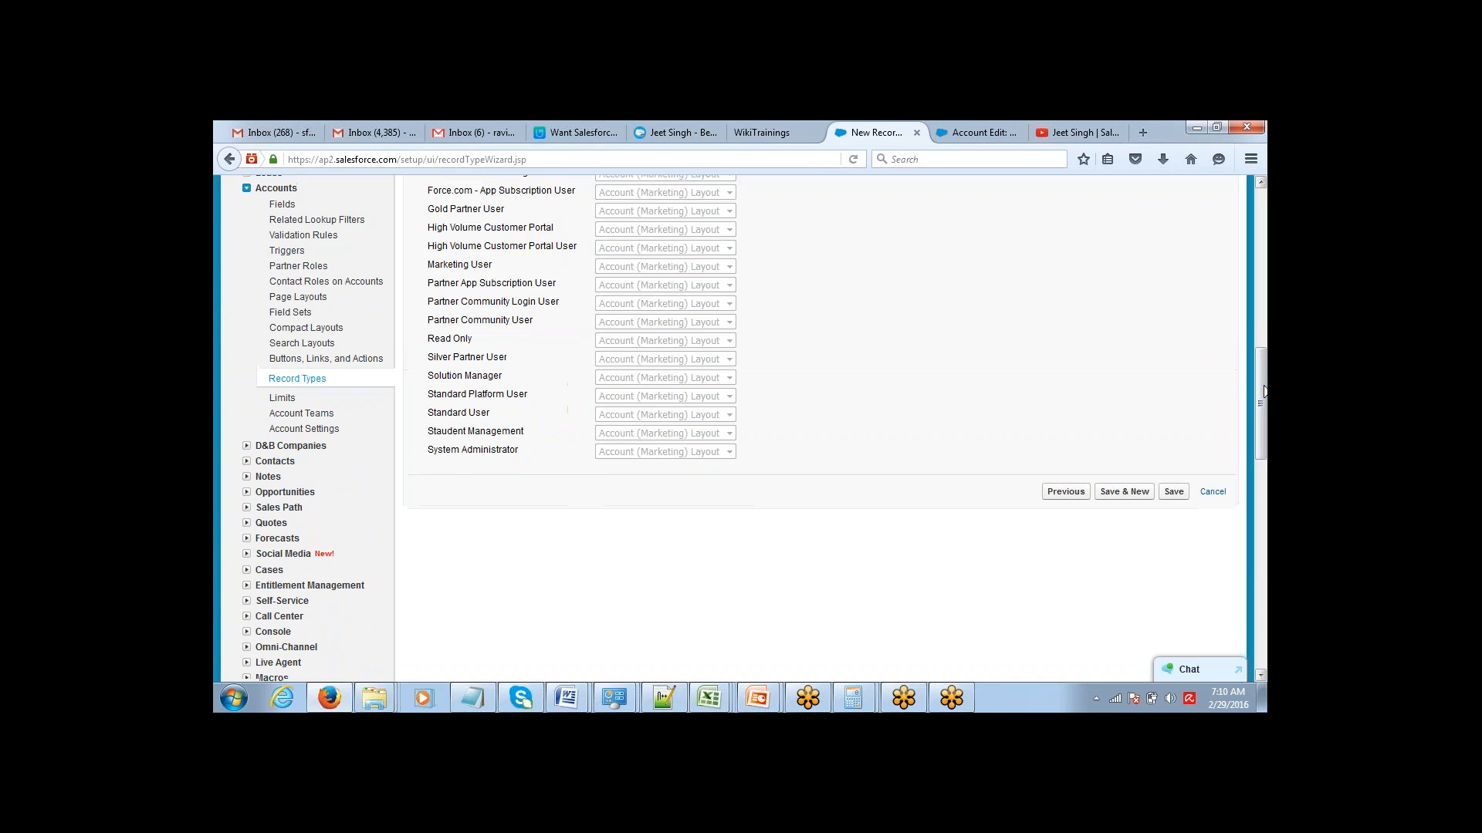
{"action": "left_click", "coordinate": [1174, 493]}
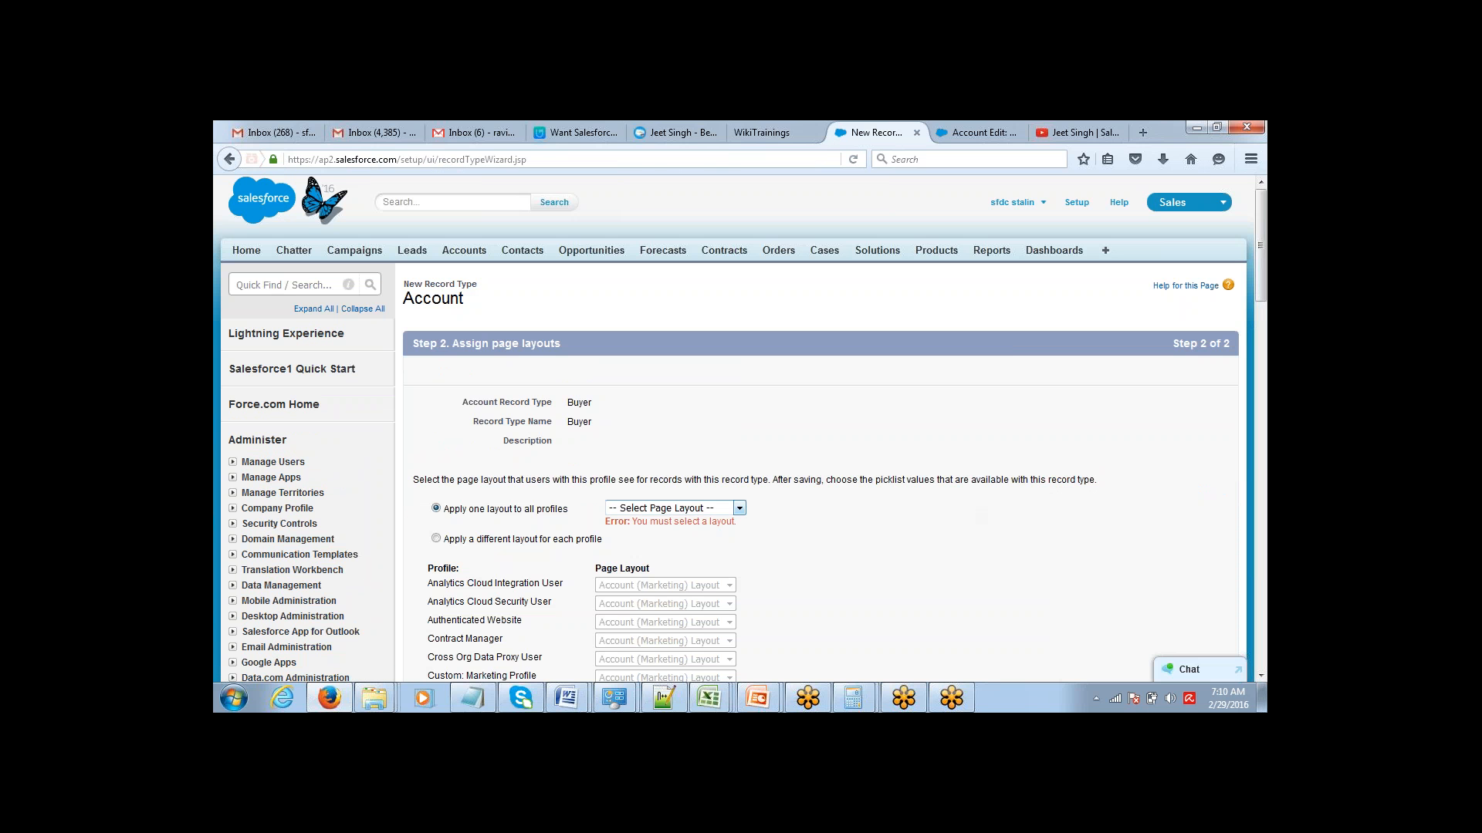
{"action": "left_click", "coordinate": [685, 512]}
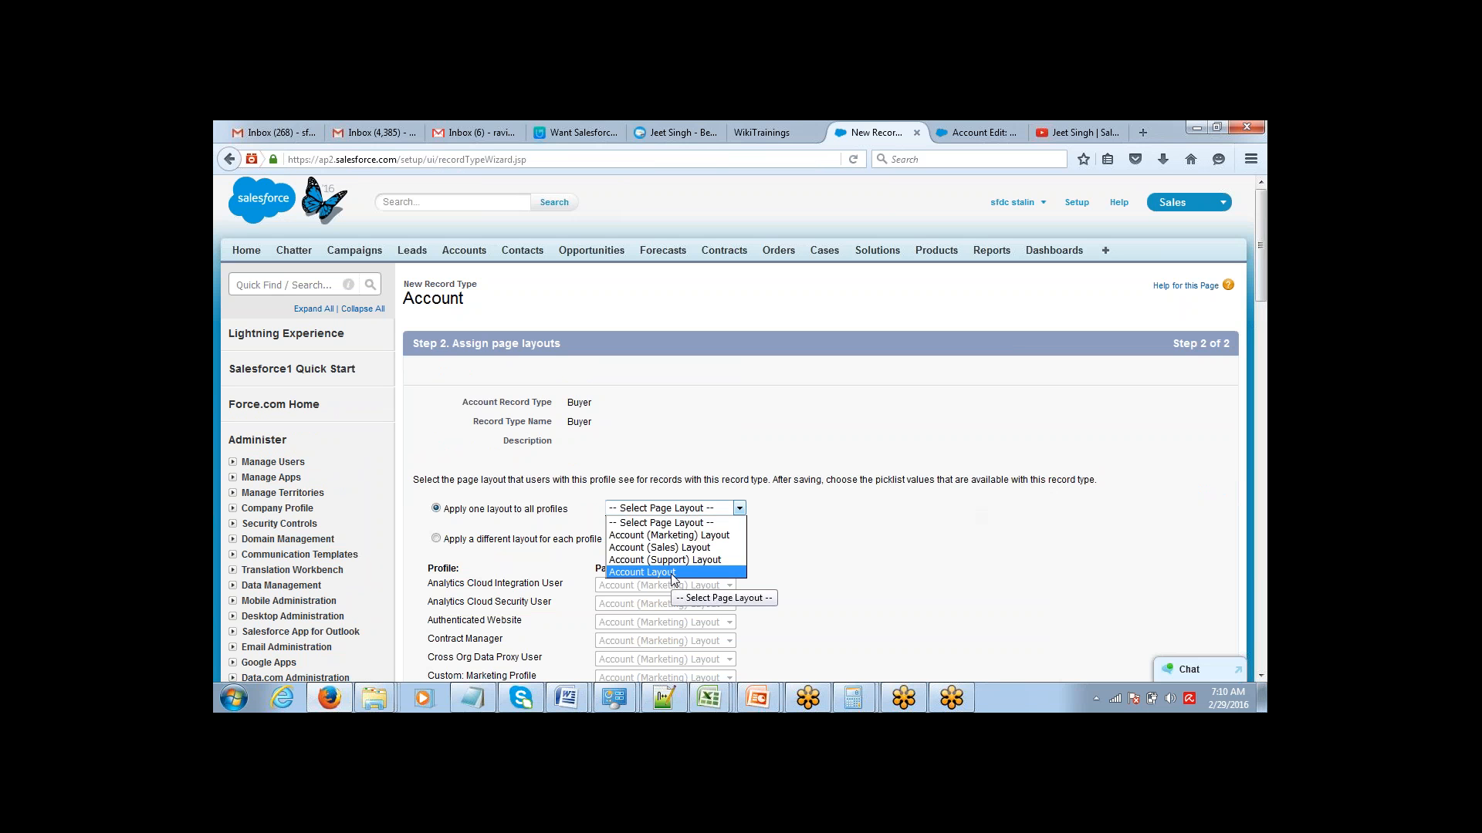
{"action": "left_click", "coordinate": [659, 467]}
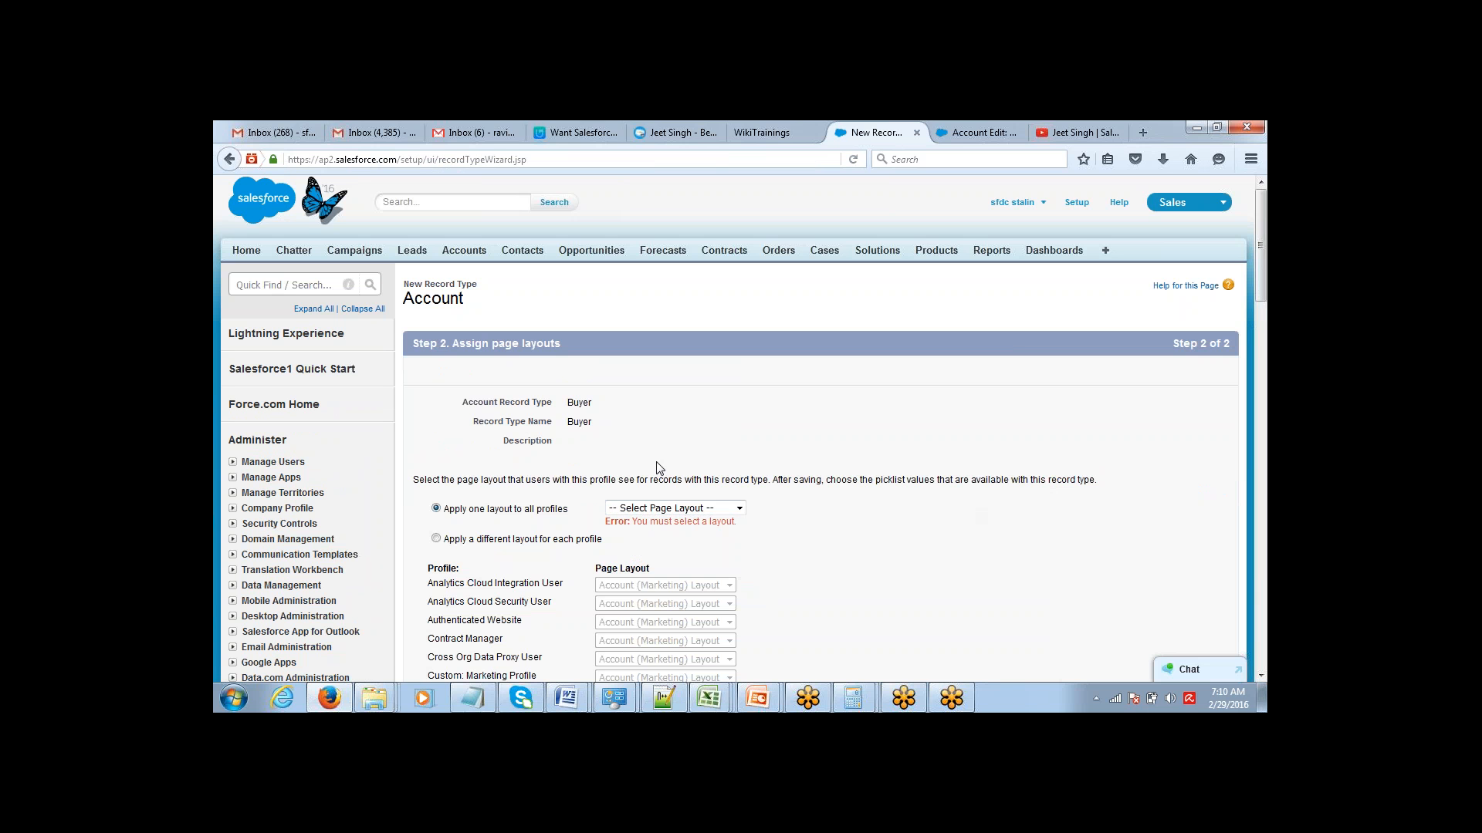
{"action": "left_click", "coordinate": [658, 510]}
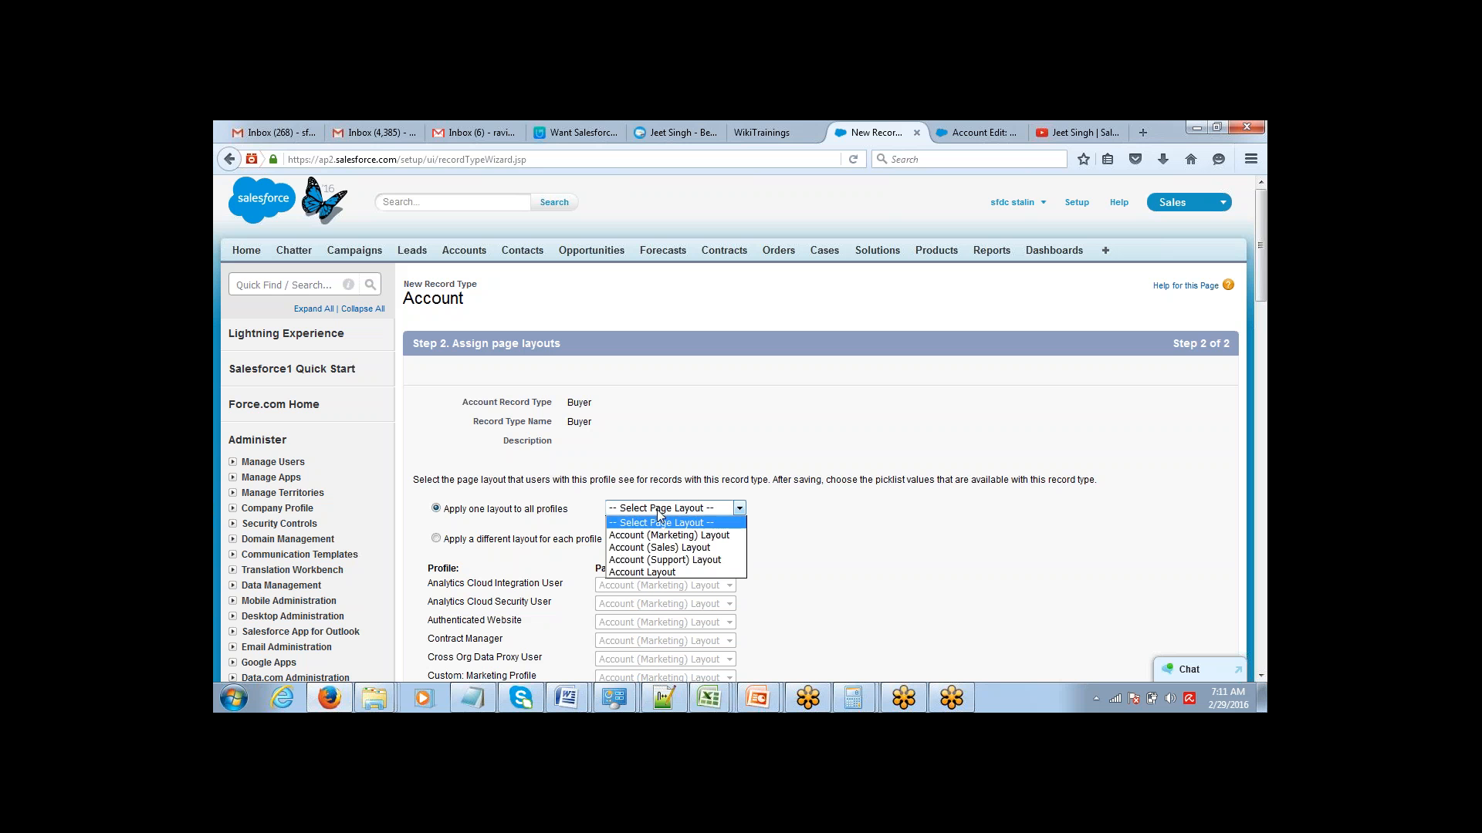
{"action": "left_click", "coordinate": [651, 572]}
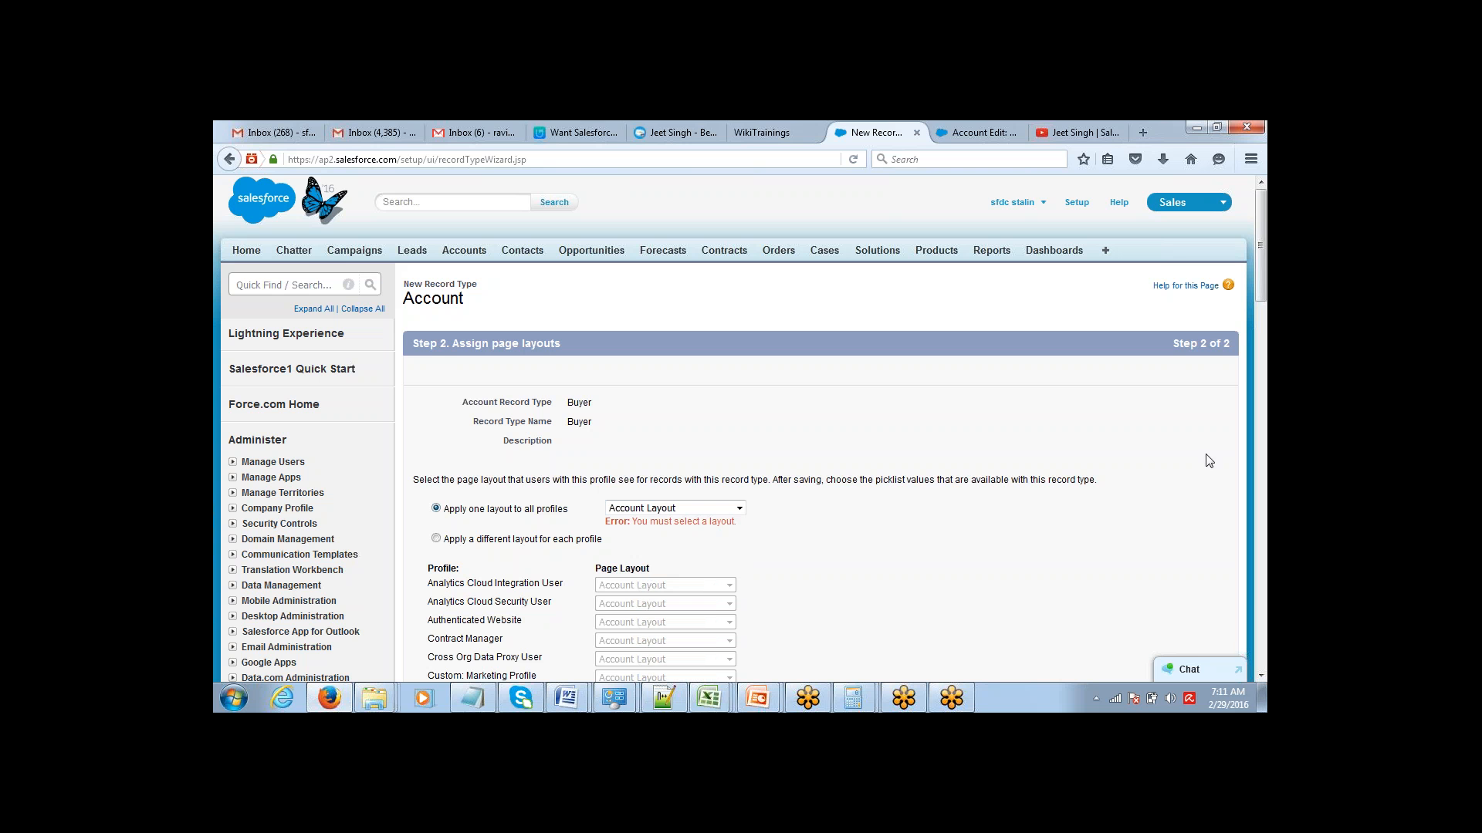
{"action": "left_click_drag", "start_coordinate": [1260, 253], "coordinate": [1260, 409]}
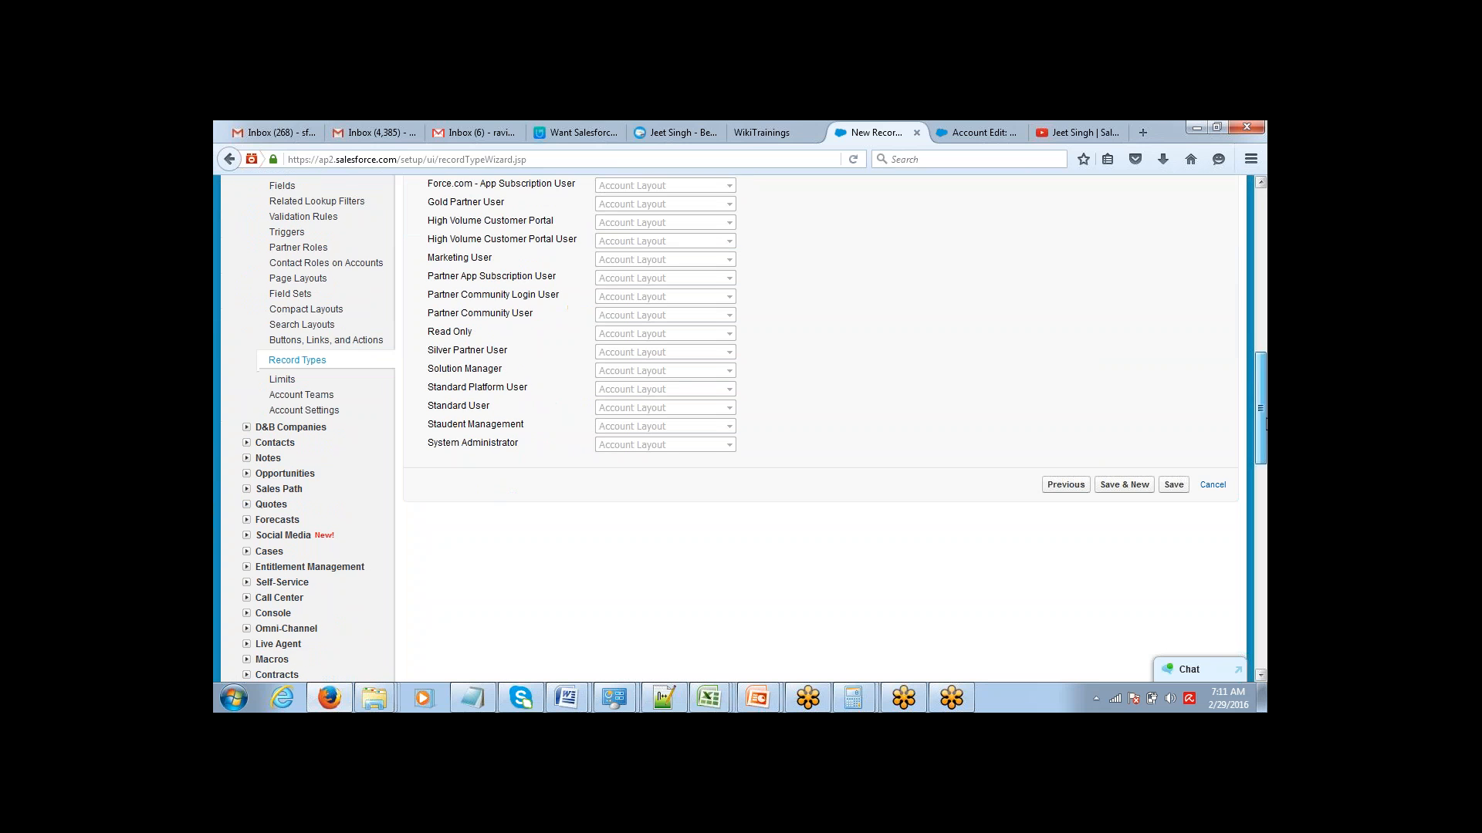
{"action": "left_click", "coordinate": [1174, 486]}
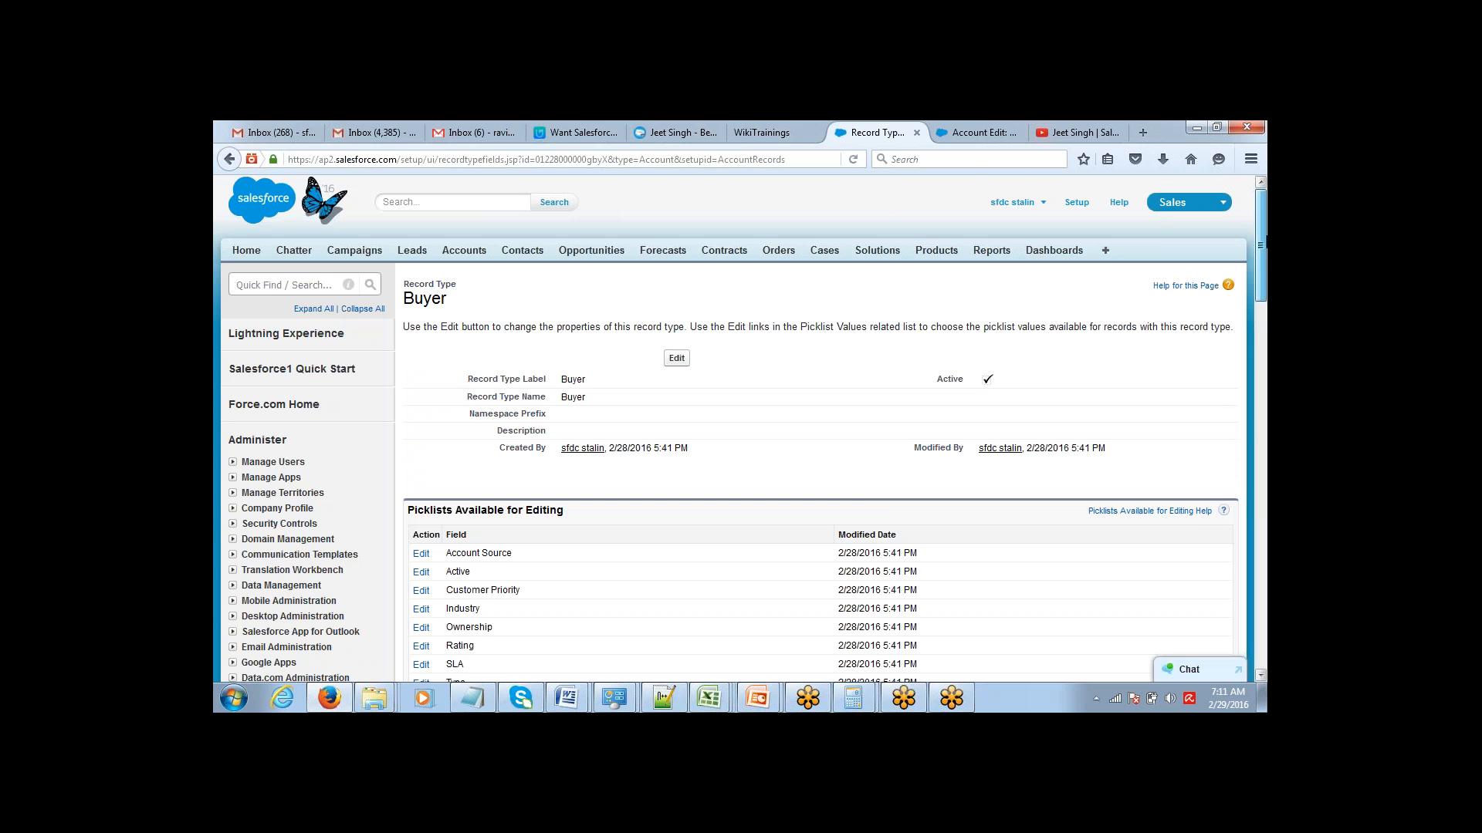
Return to the Account record types list and highlight the Buyer entry.
{"action": "left_click_drag", "start_coordinate": [1261, 245], "coordinate": [1264, 352]}
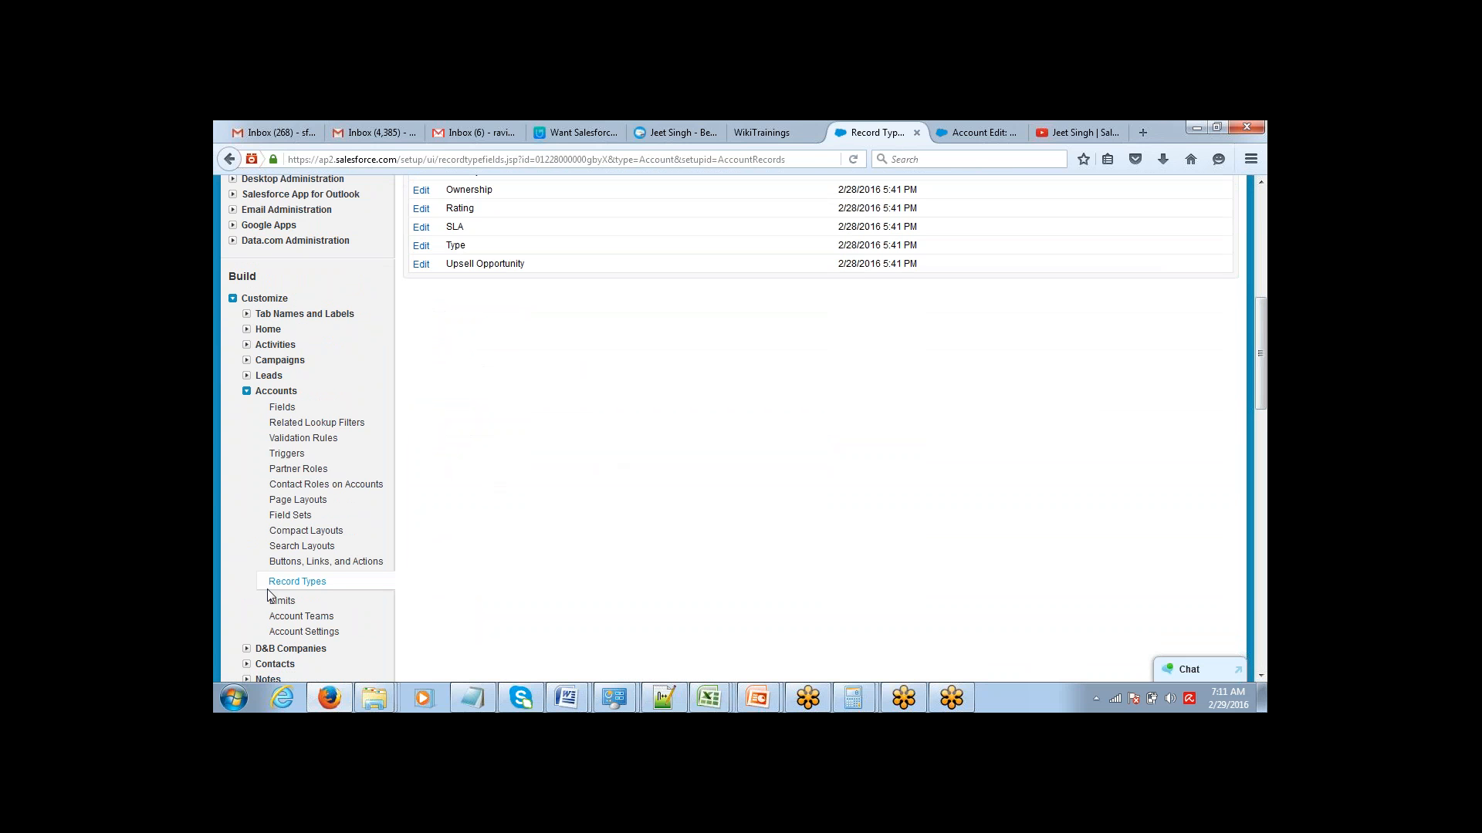
{"action": "left_click", "coordinate": [297, 585]}
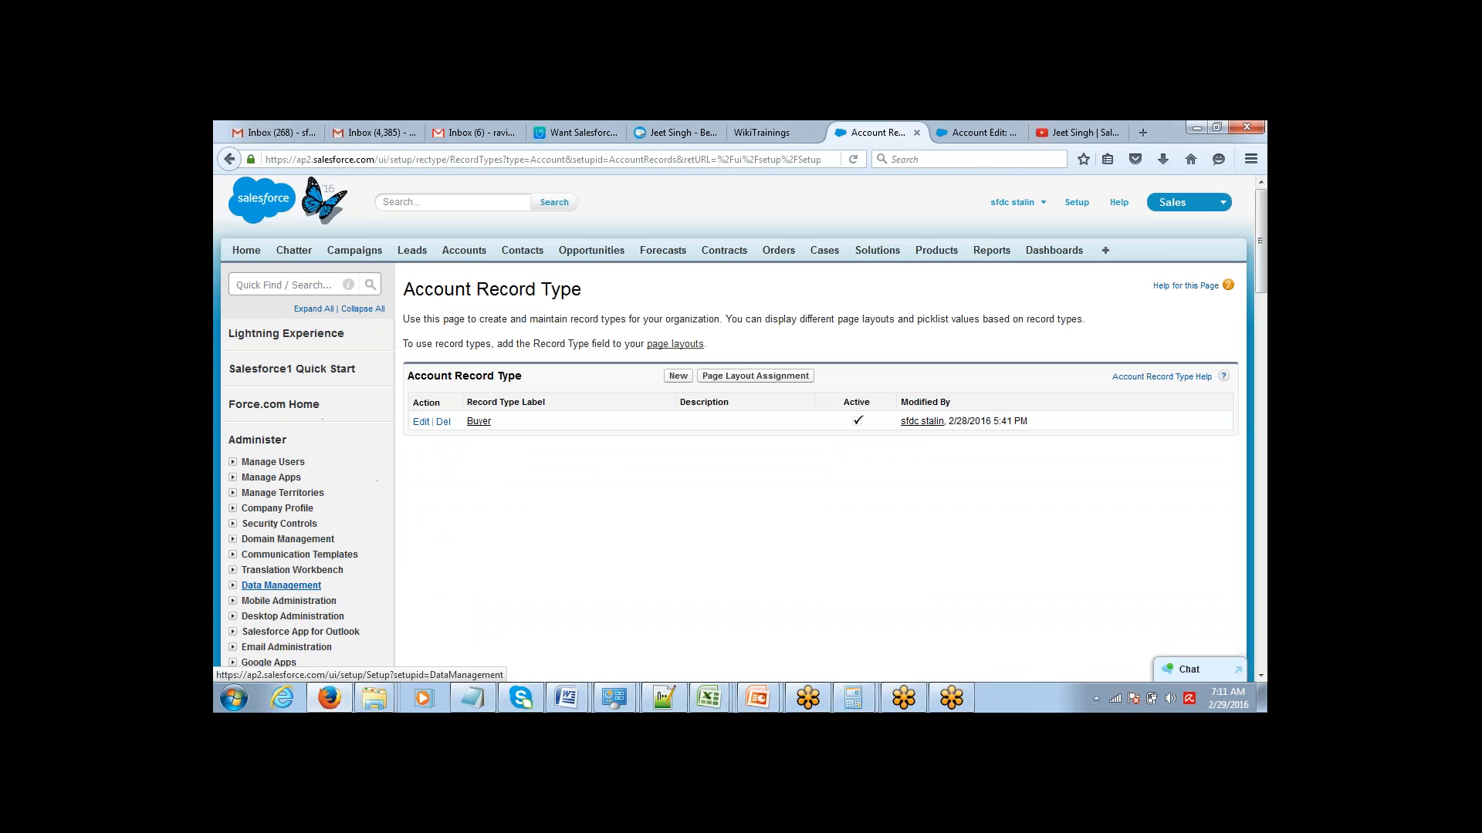
{"action": "left_click_drag", "start_coordinate": [401, 429], "coordinate": [523, 424]}
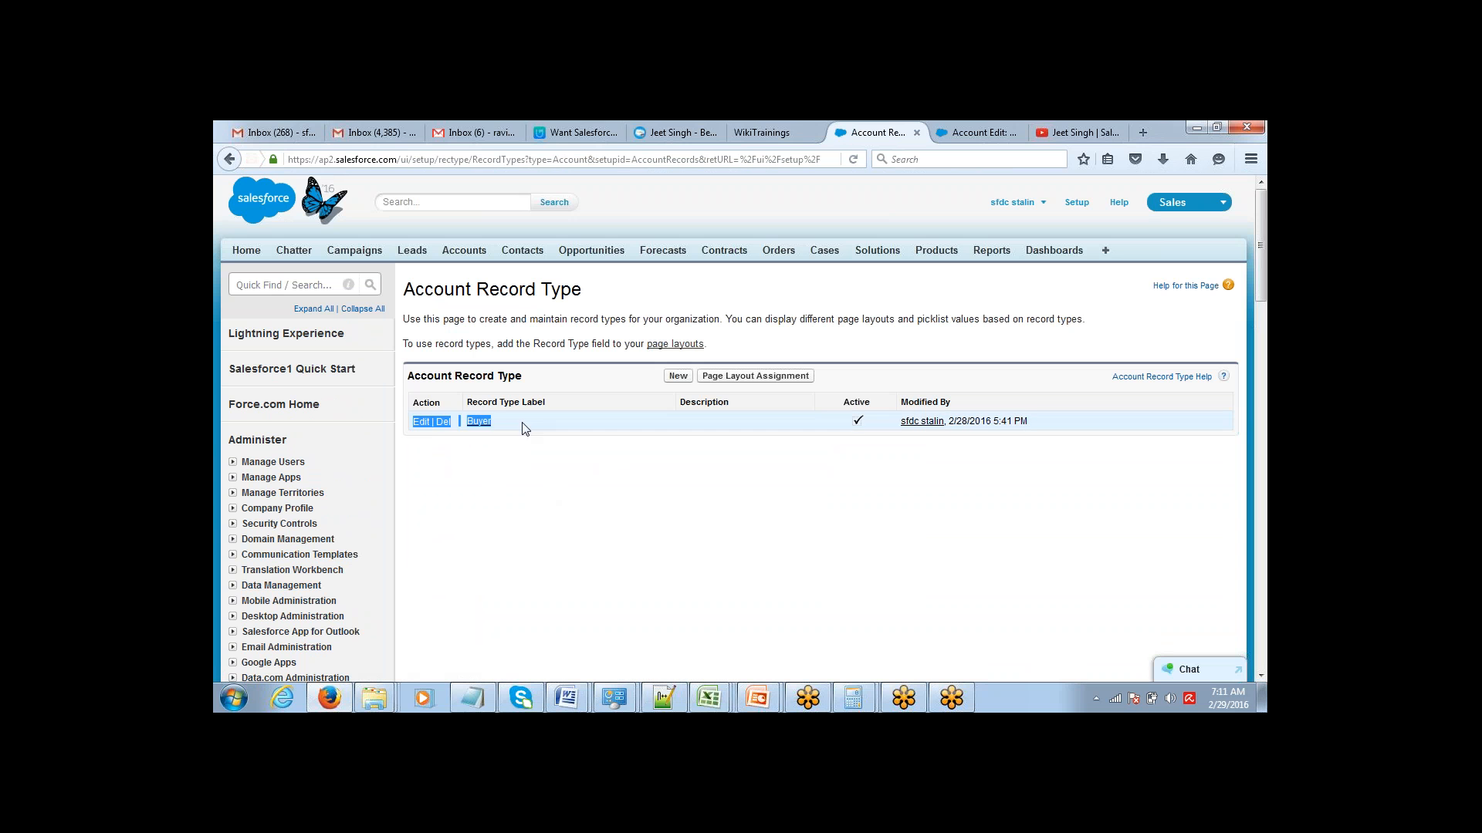
{"action": "left_click", "coordinate": [544, 484]}
Define a new Account record type named Seller, make it active, enable it for all profiles, and proceed to page layouts.
{"action": "left_click", "coordinate": [679, 377]}
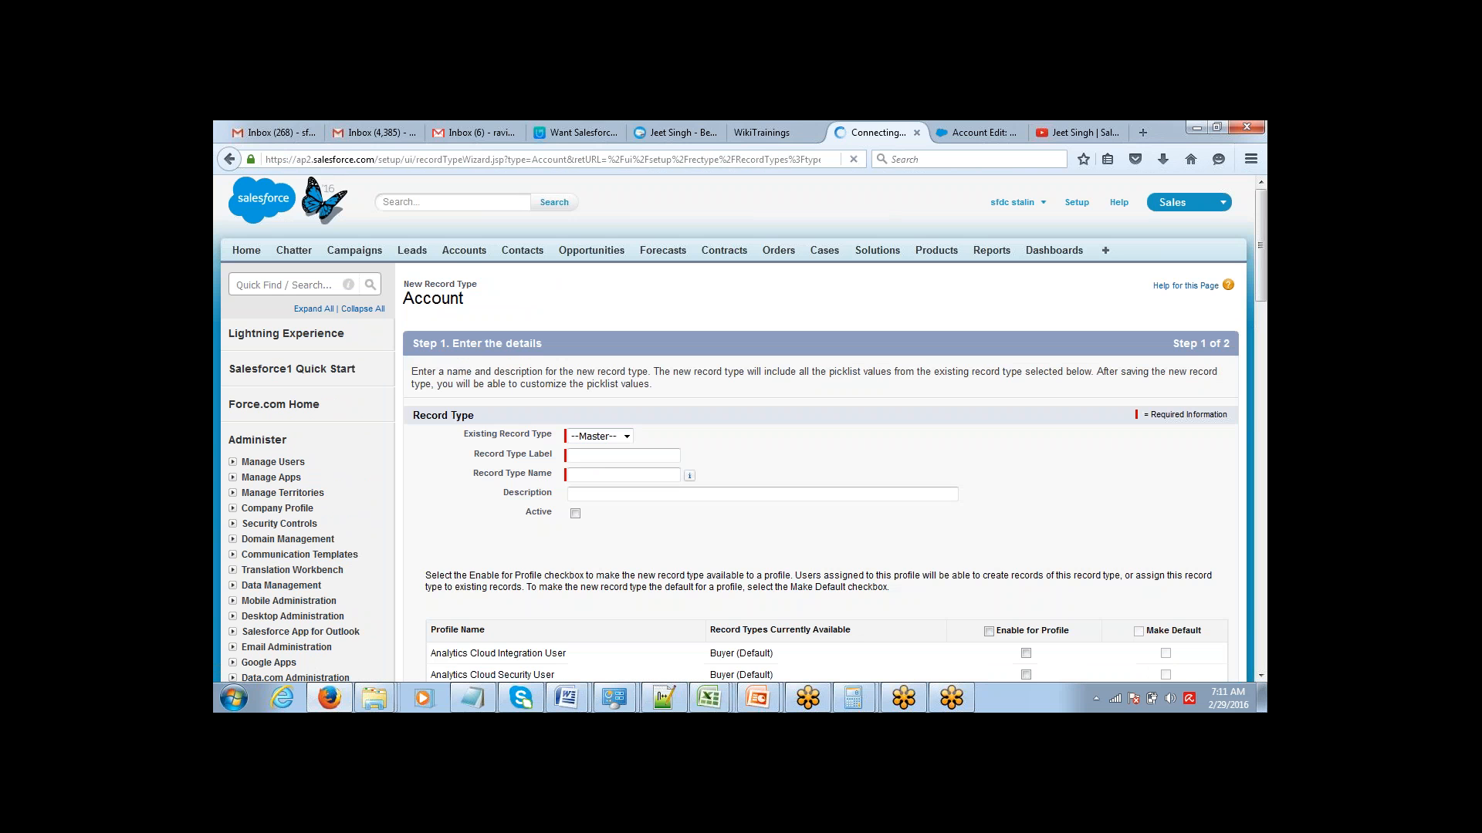
{"action": "left_click", "coordinate": [605, 453]}
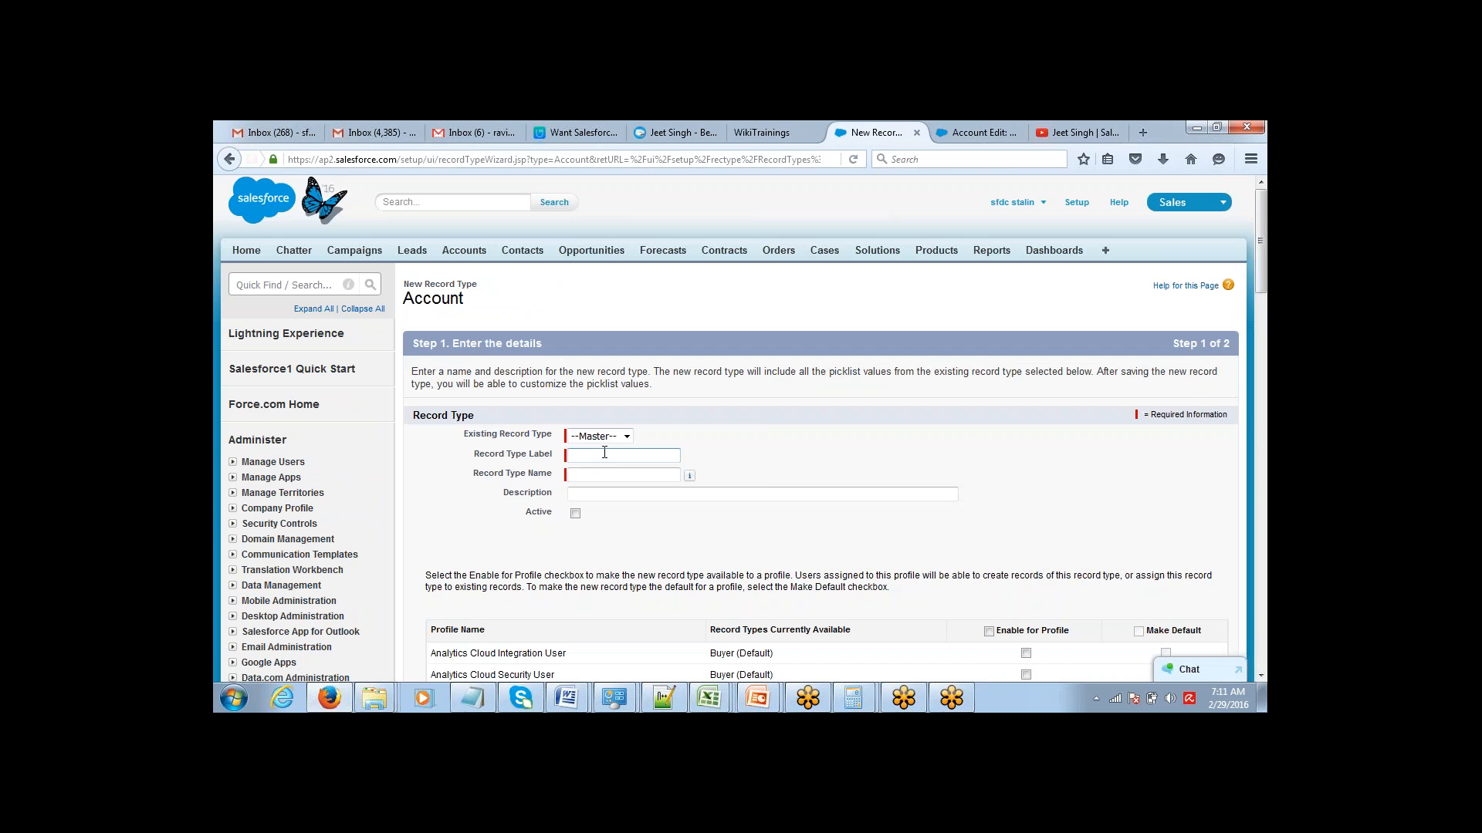
{"action": "type", "text": "Seller"}
{"action": "key", "text": "Tab"}
{"action": "left_click", "coordinate": [575, 513]}
{"action": "left_click", "coordinate": [988, 631]}
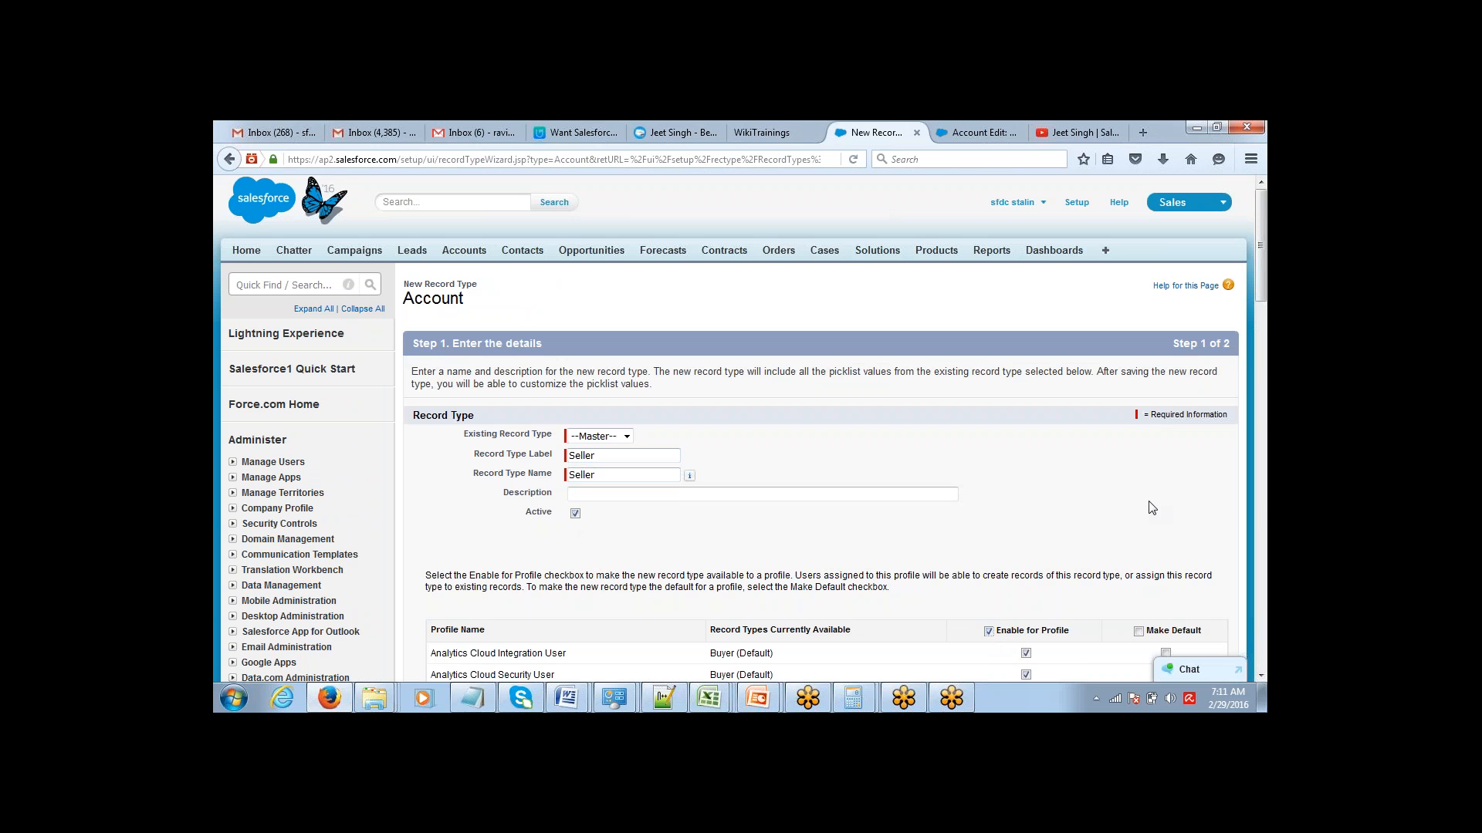
{"action": "left_click_drag", "start_coordinate": [1261, 259], "coordinate": [1261, 500]}
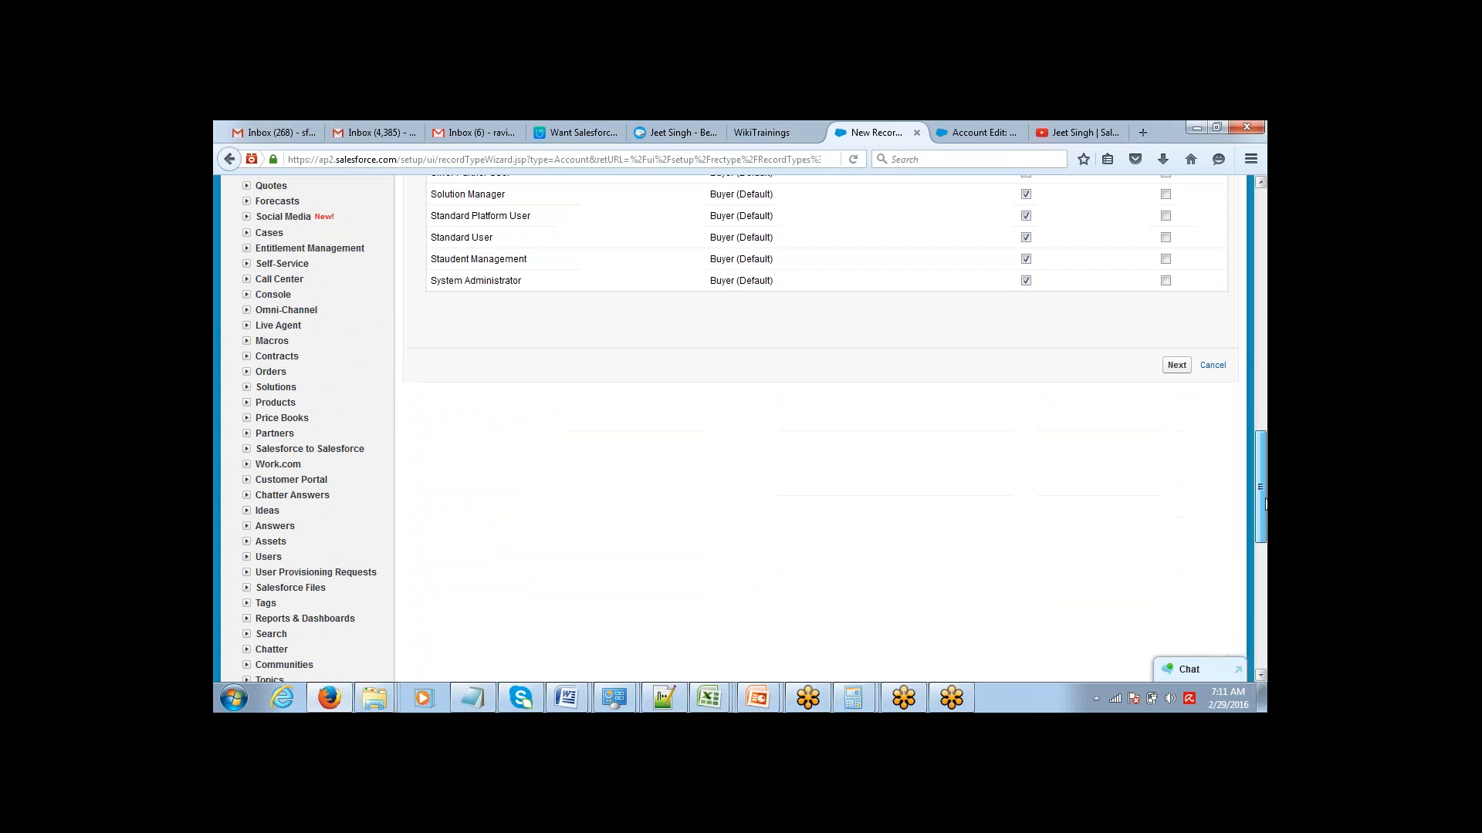
{"action": "left_click", "coordinate": [1177, 369]}
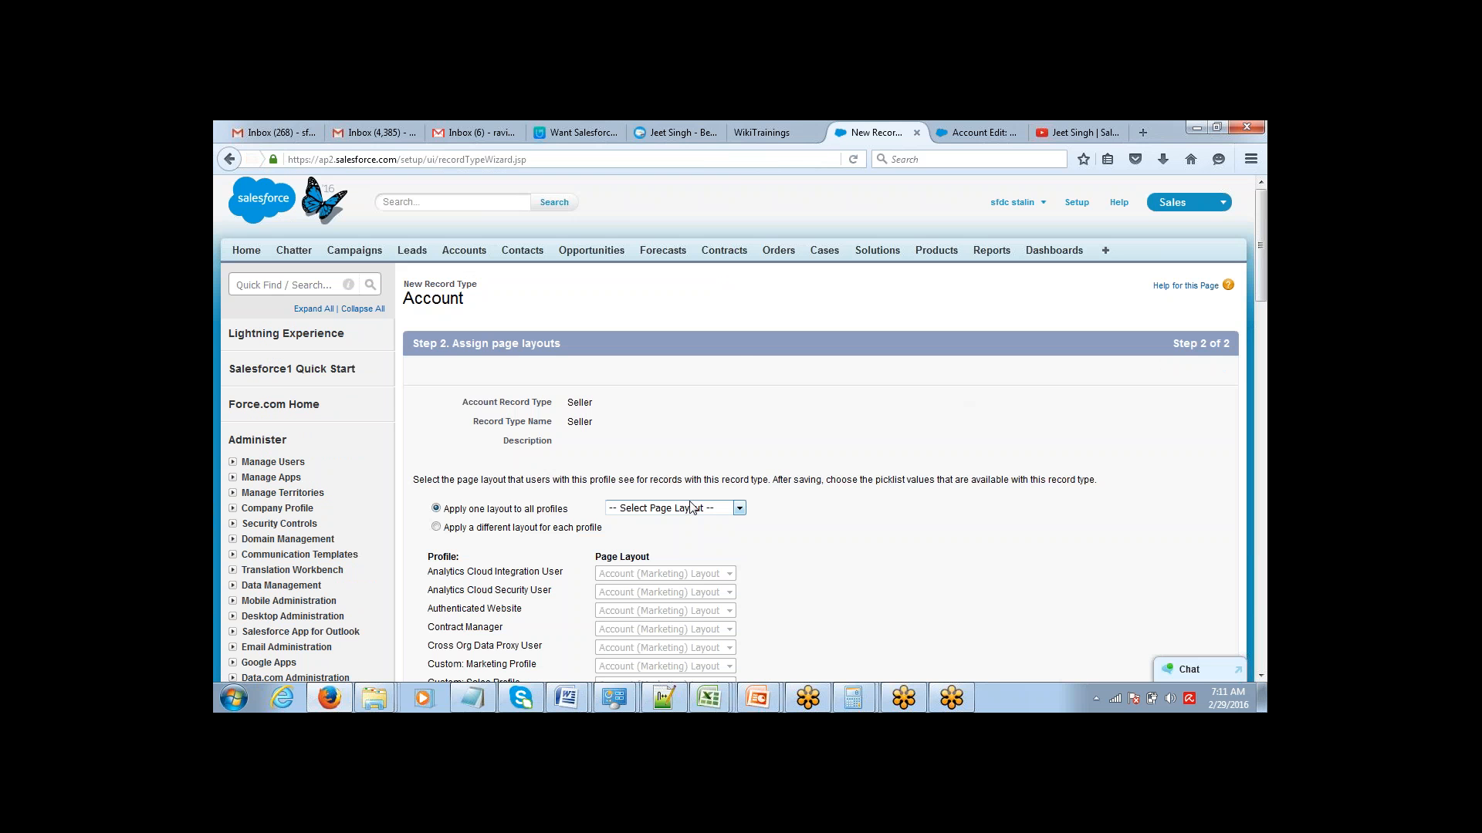
Apply Account Layout to all profiles for the Seller record type and save it.
{"action": "left_click", "coordinate": [689, 508]}
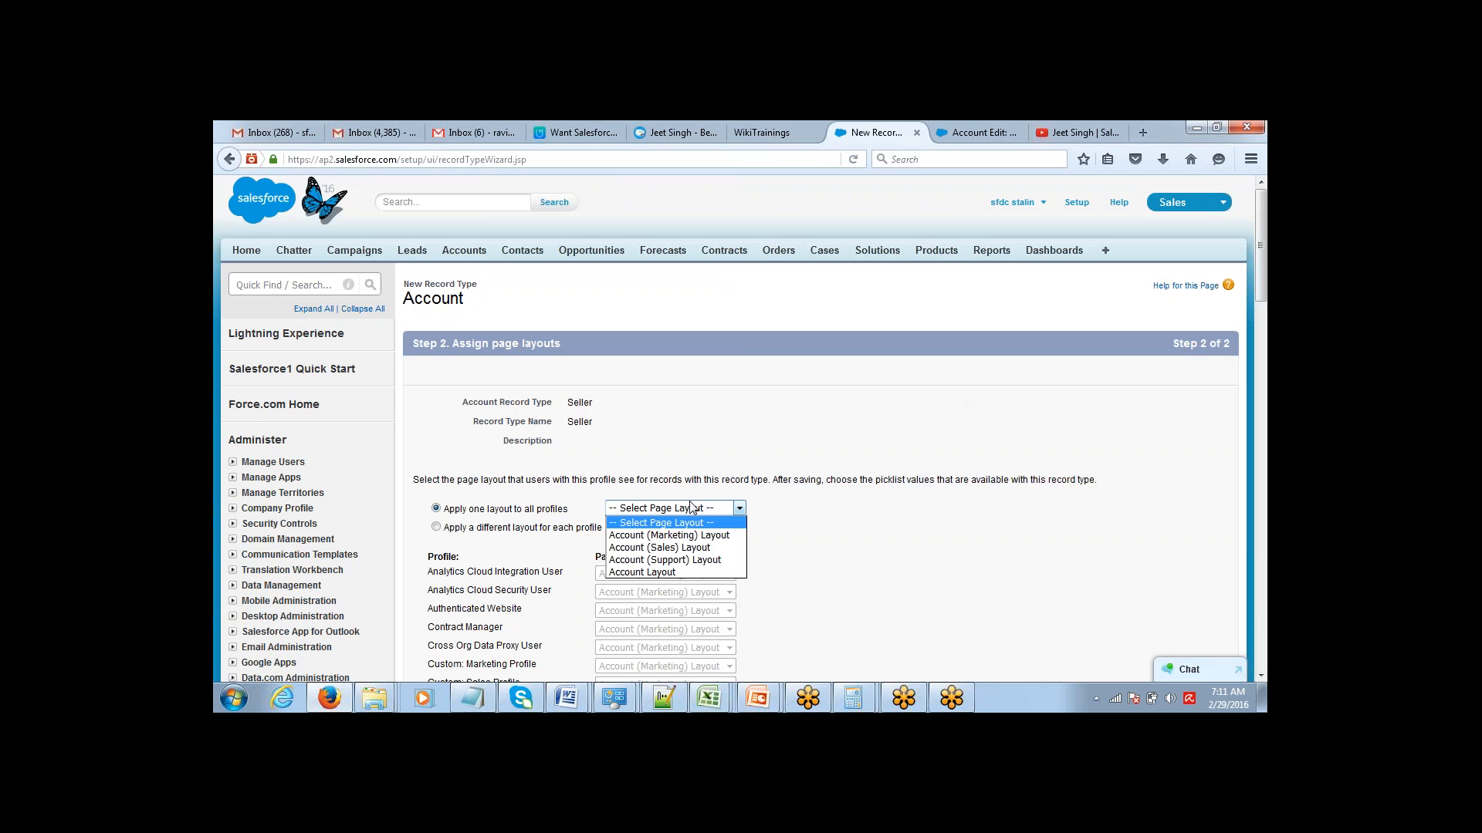
{"action": "left_click", "coordinate": [674, 572]}
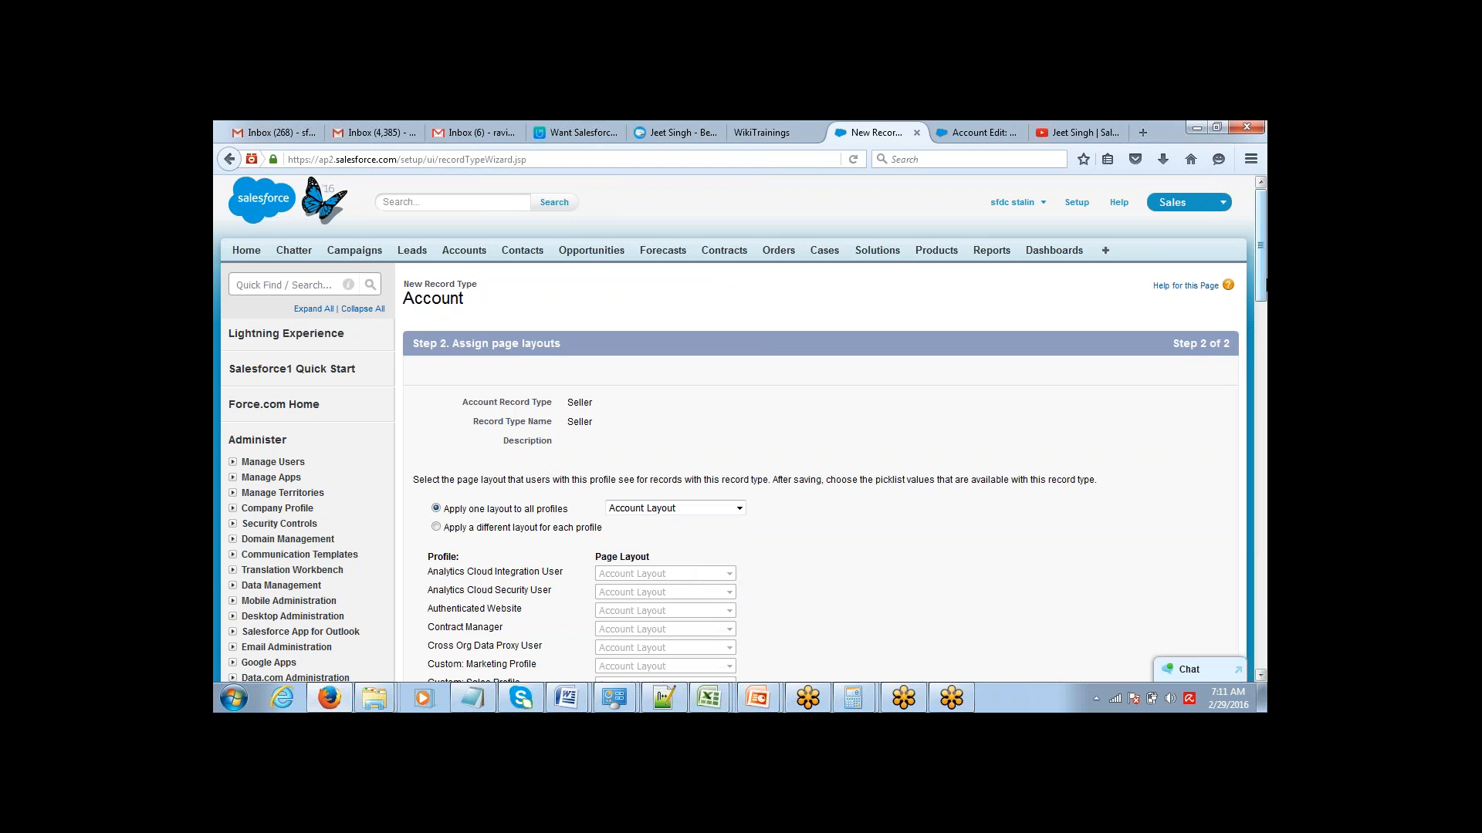
{"action": "scroll", "coordinate": [1264, 267], "scroll_direction": "down", "scroll_amount": 4}
{"action": "scroll", "coordinate": [1263, 412], "scroll_direction": "down", "scroll_amount": 15}
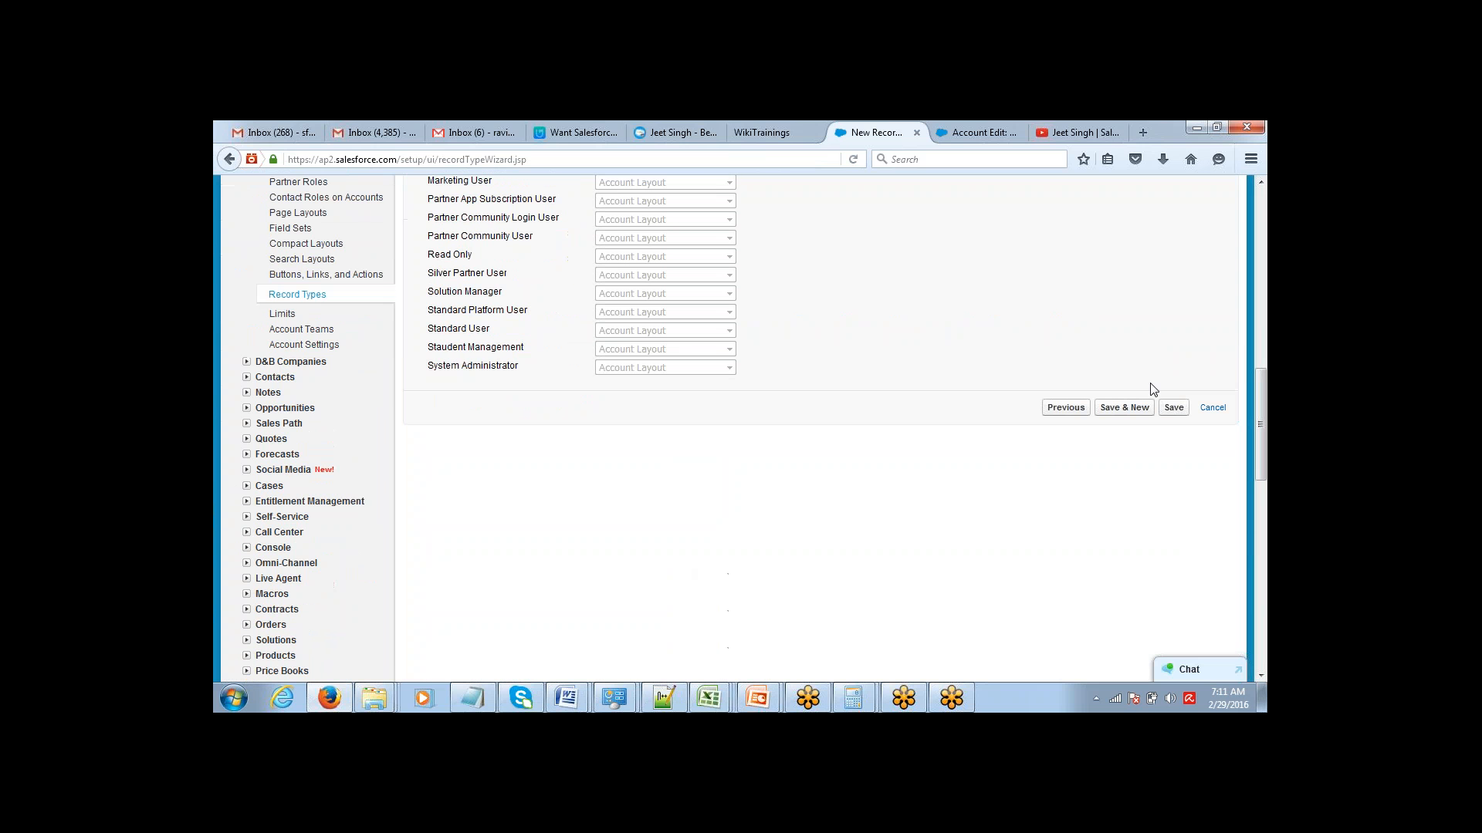
{"action": "left_click", "coordinate": [1173, 408]}
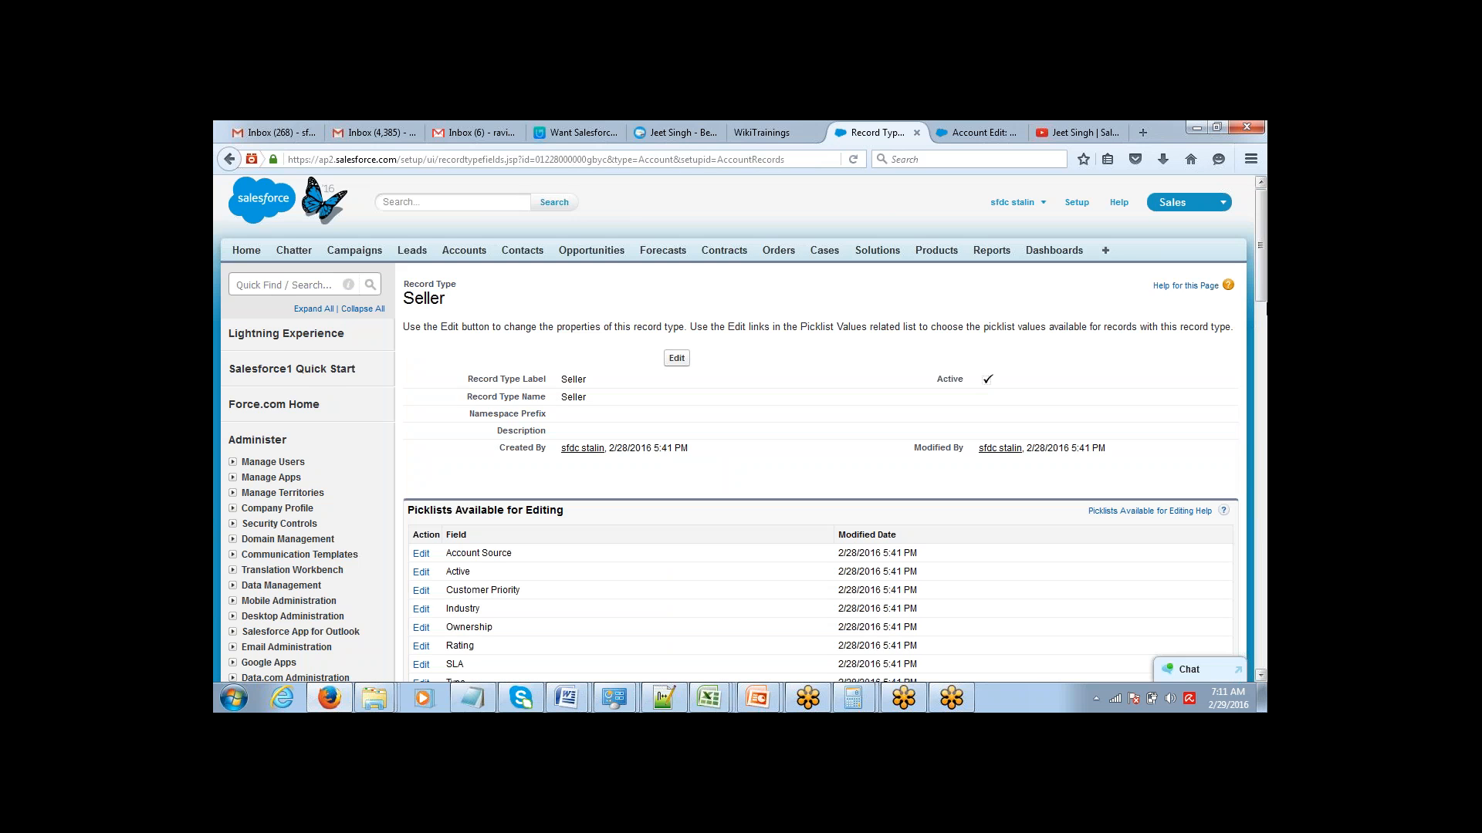
Start a new account from the Accounts home page with Buyer as the record type and view its entry form.
{"action": "left_click", "coordinate": [1264, 321]}
{"action": "left_click_drag", "start_coordinate": [1264, 320], "coordinate": [1264, 196]}
{"action": "left_click", "coordinate": [463, 250]}
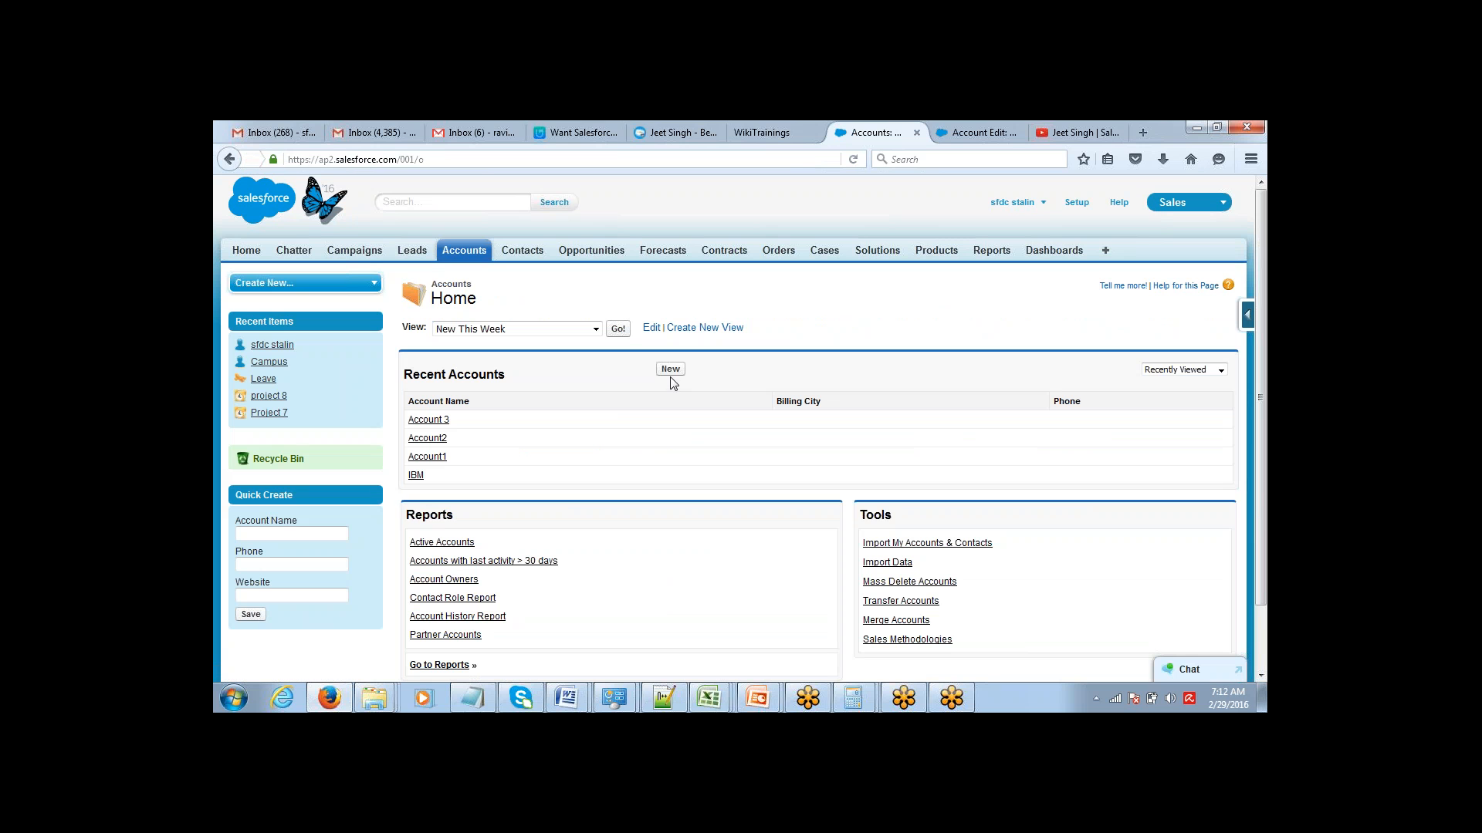
{"action": "left_click", "coordinate": [670, 369]}
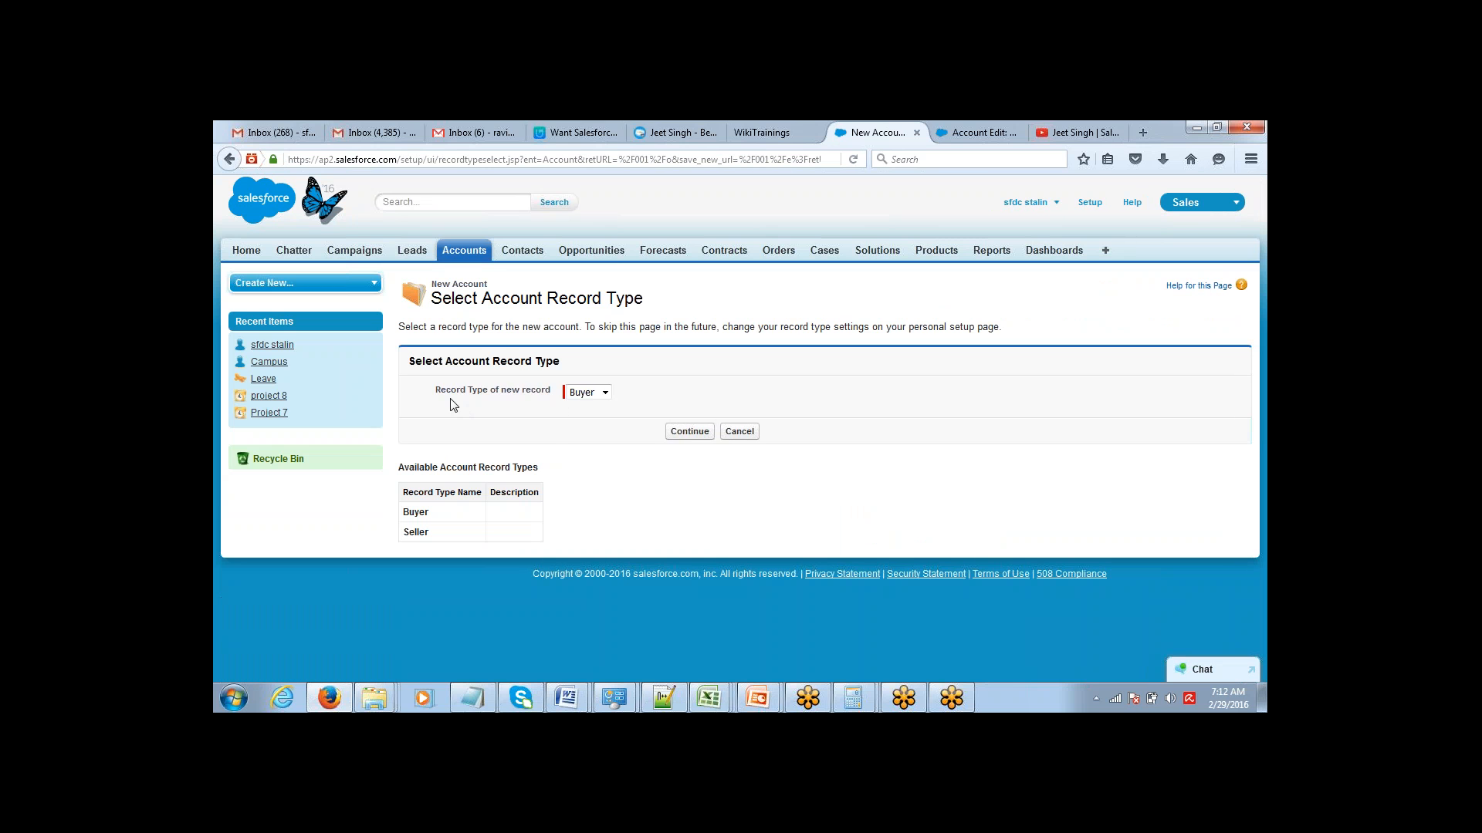
{"action": "left_click_drag", "start_coordinate": [442, 395], "coordinate": [540, 417]}
{"action": "left_click", "coordinate": [606, 394]}
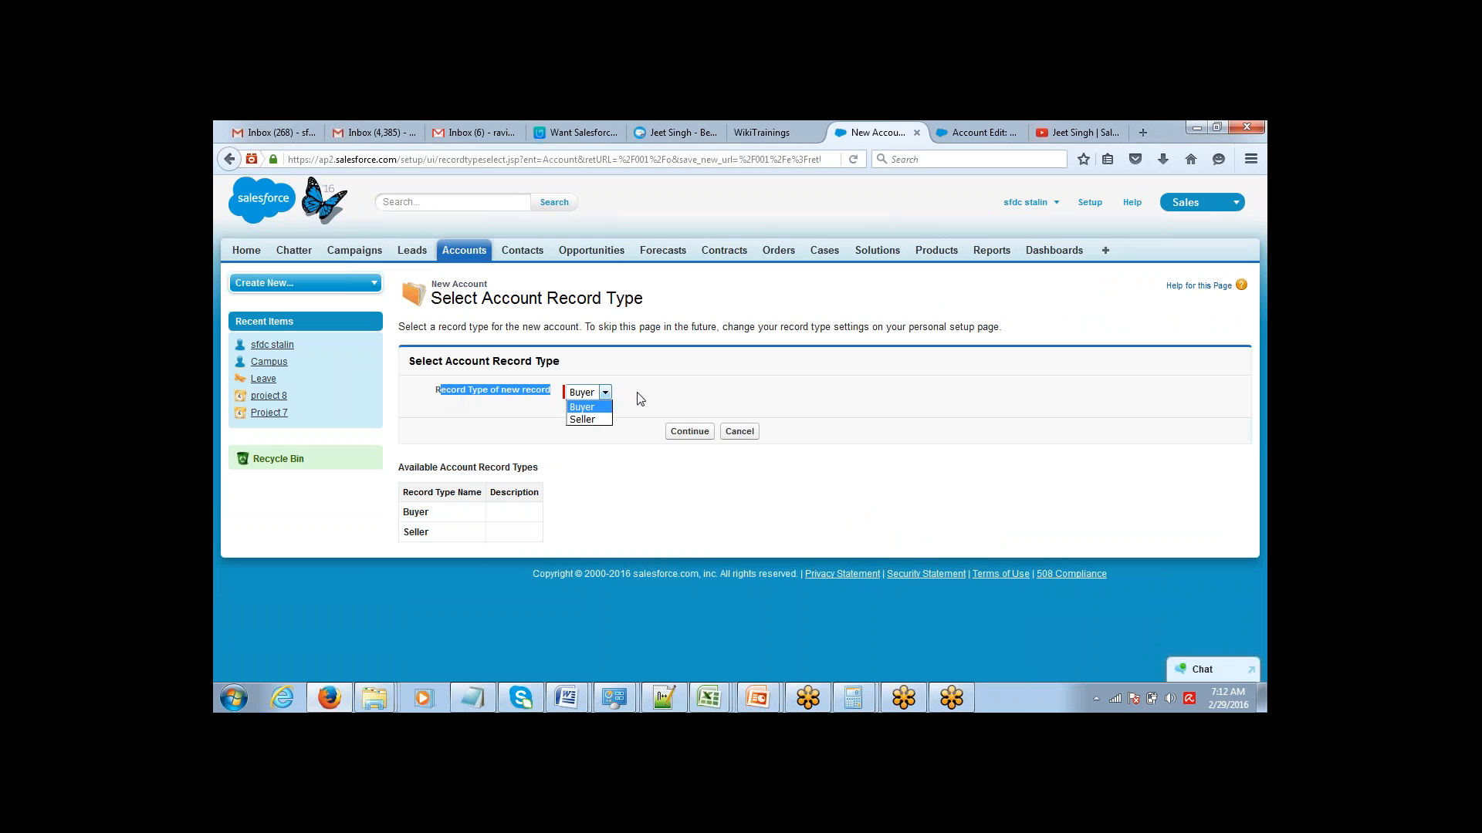
{"action": "left_click", "coordinate": [680, 403]}
{"action": "left_click", "coordinate": [680, 403]}
{"action": "left_click", "coordinate": [607, 395]}
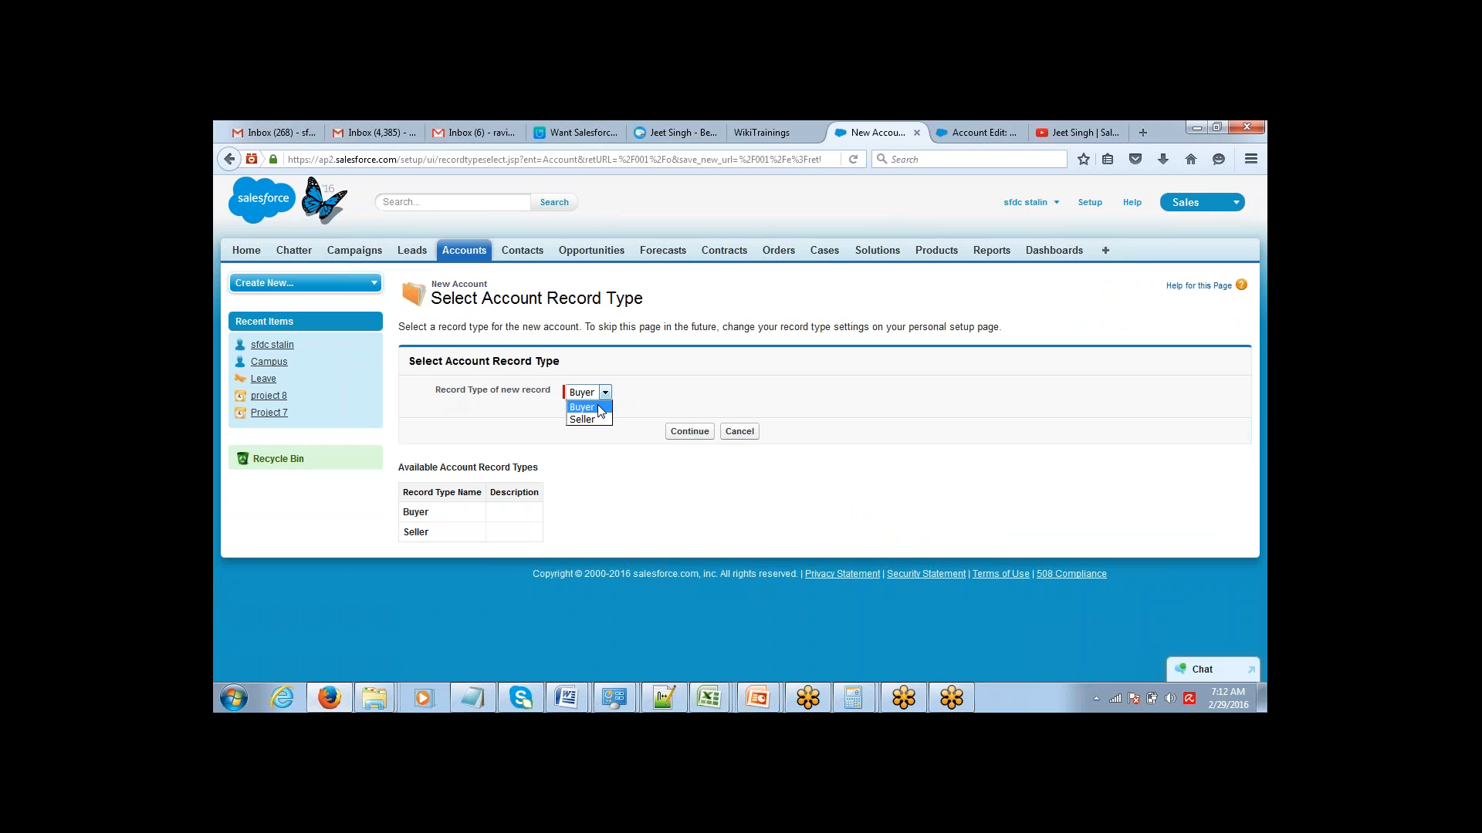
{"action": "left_click", "coordinate": [599, 408]}
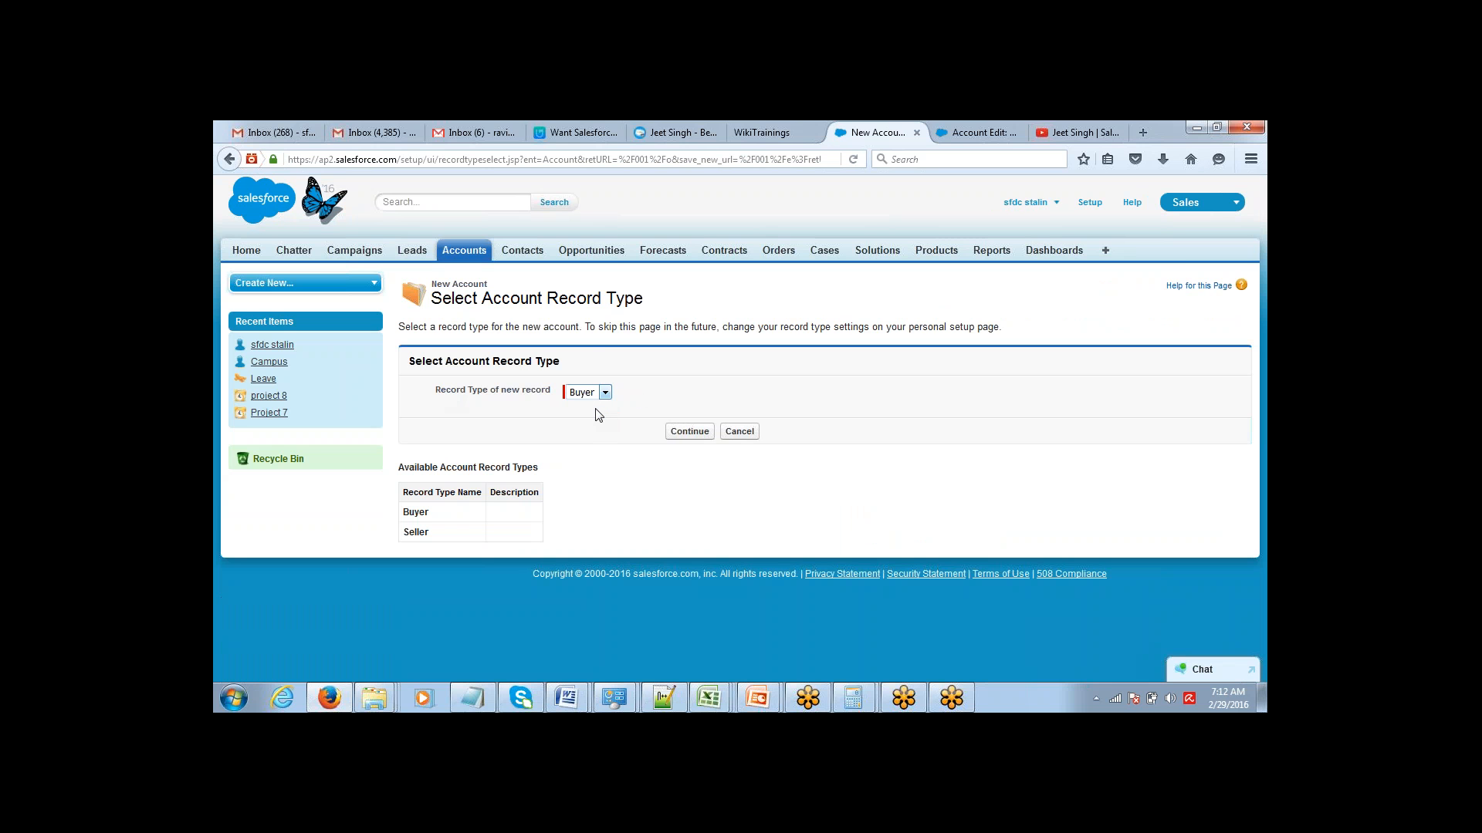
{"action": "left_click", "coordinate": [690, 434]}
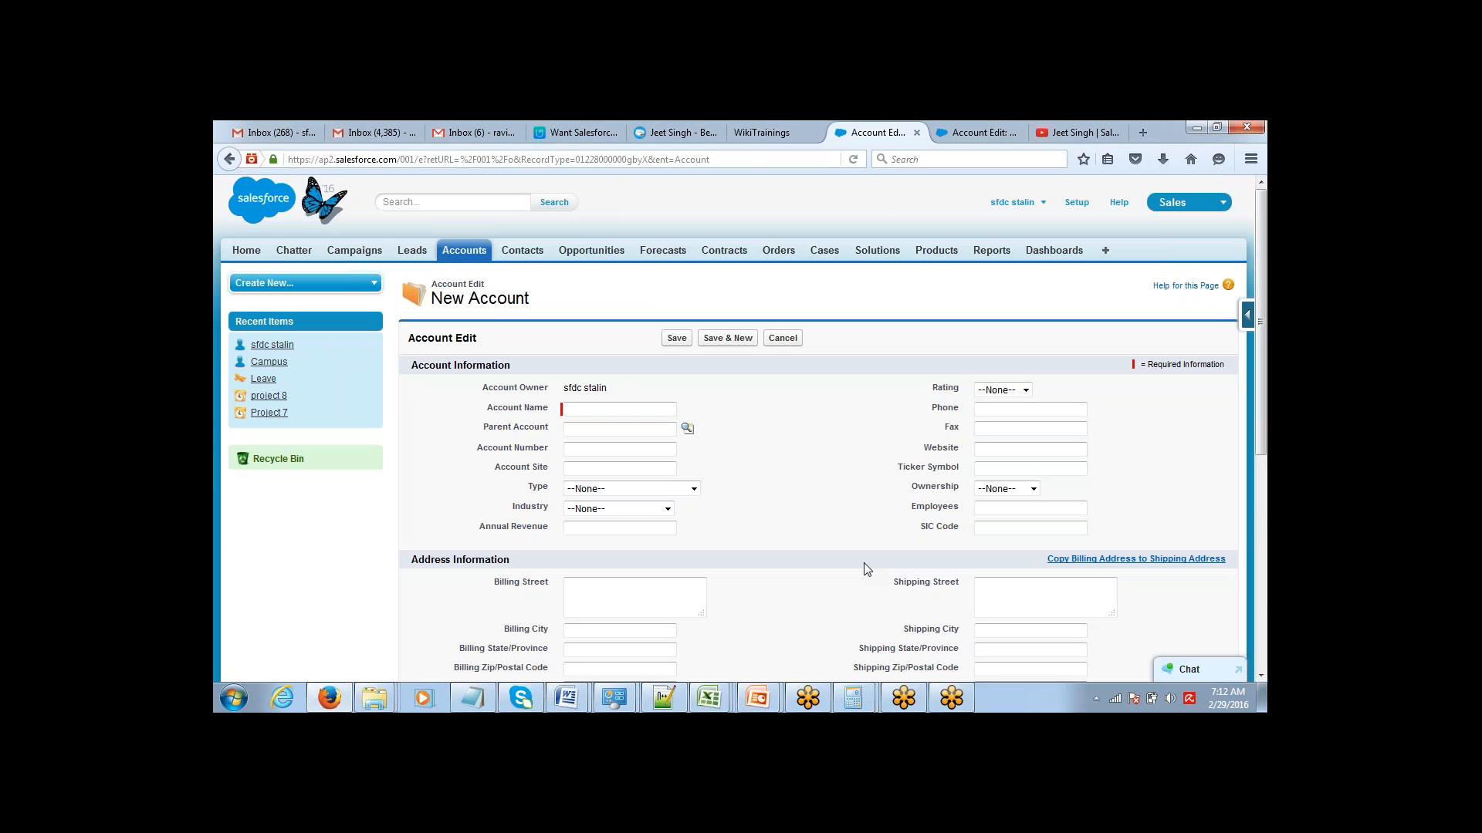
Start another new account with Seller as the record type and view its entry form.
{"action": "left_click", "coordinate": [455, 251]}
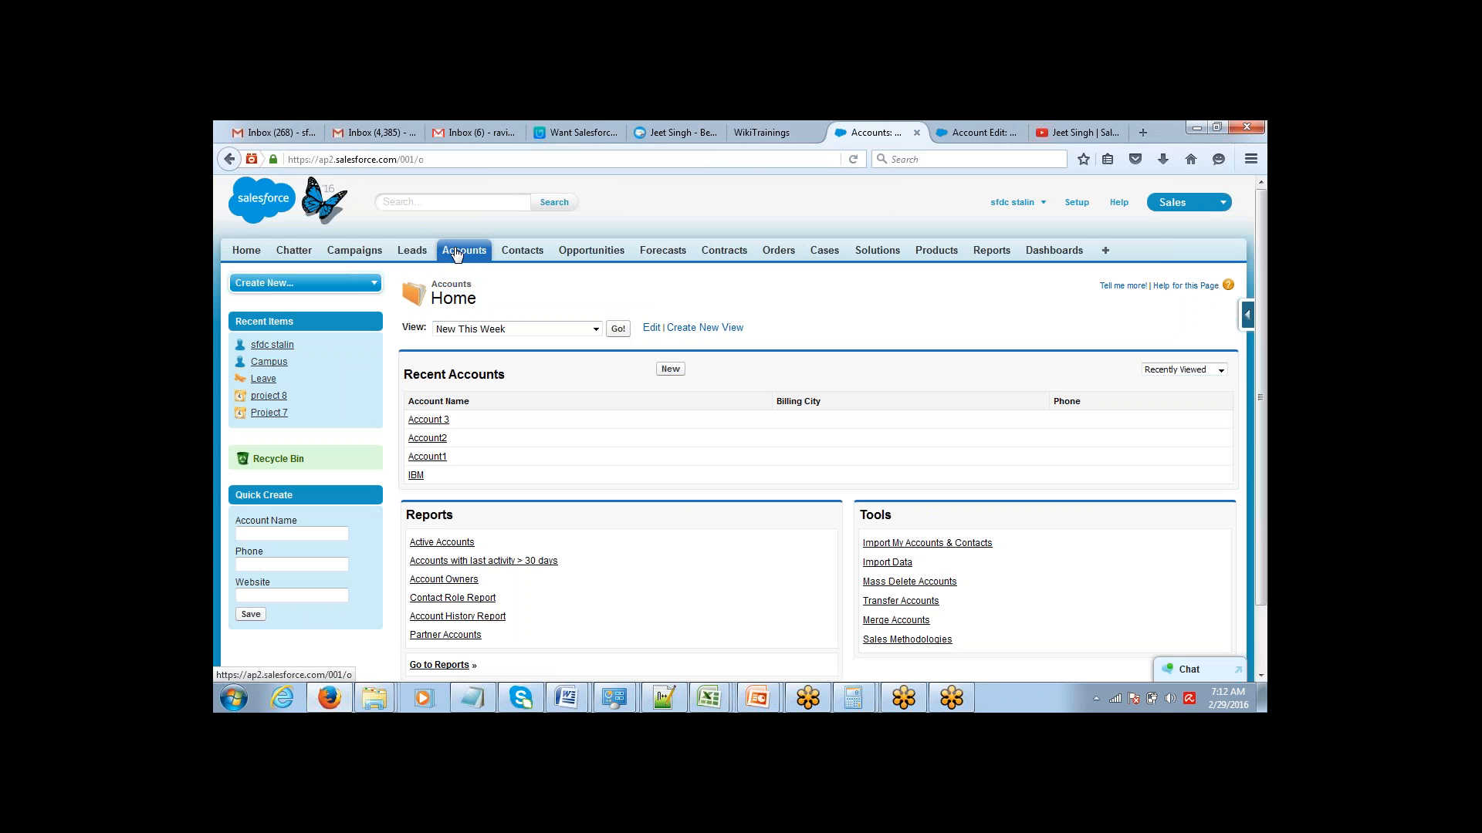
{"action": "left_click", "coordinate": [670, 368]}
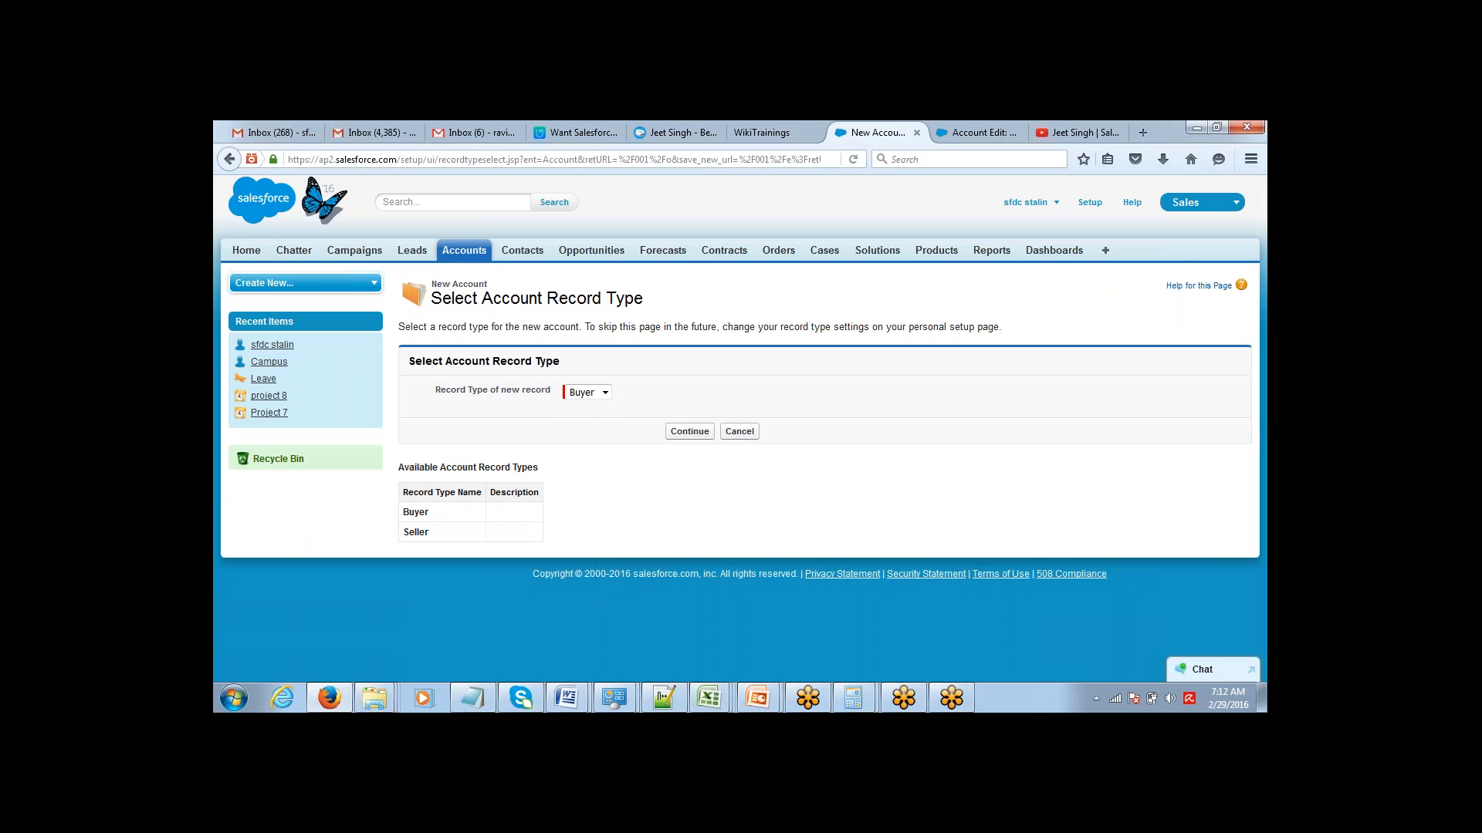
{"action": "left_click", "coordinate": [605, 393]}
{"action": "left_click", "coordinate": [598, 420]}
{"action": "left_click", "coordinate": [689, 431]}
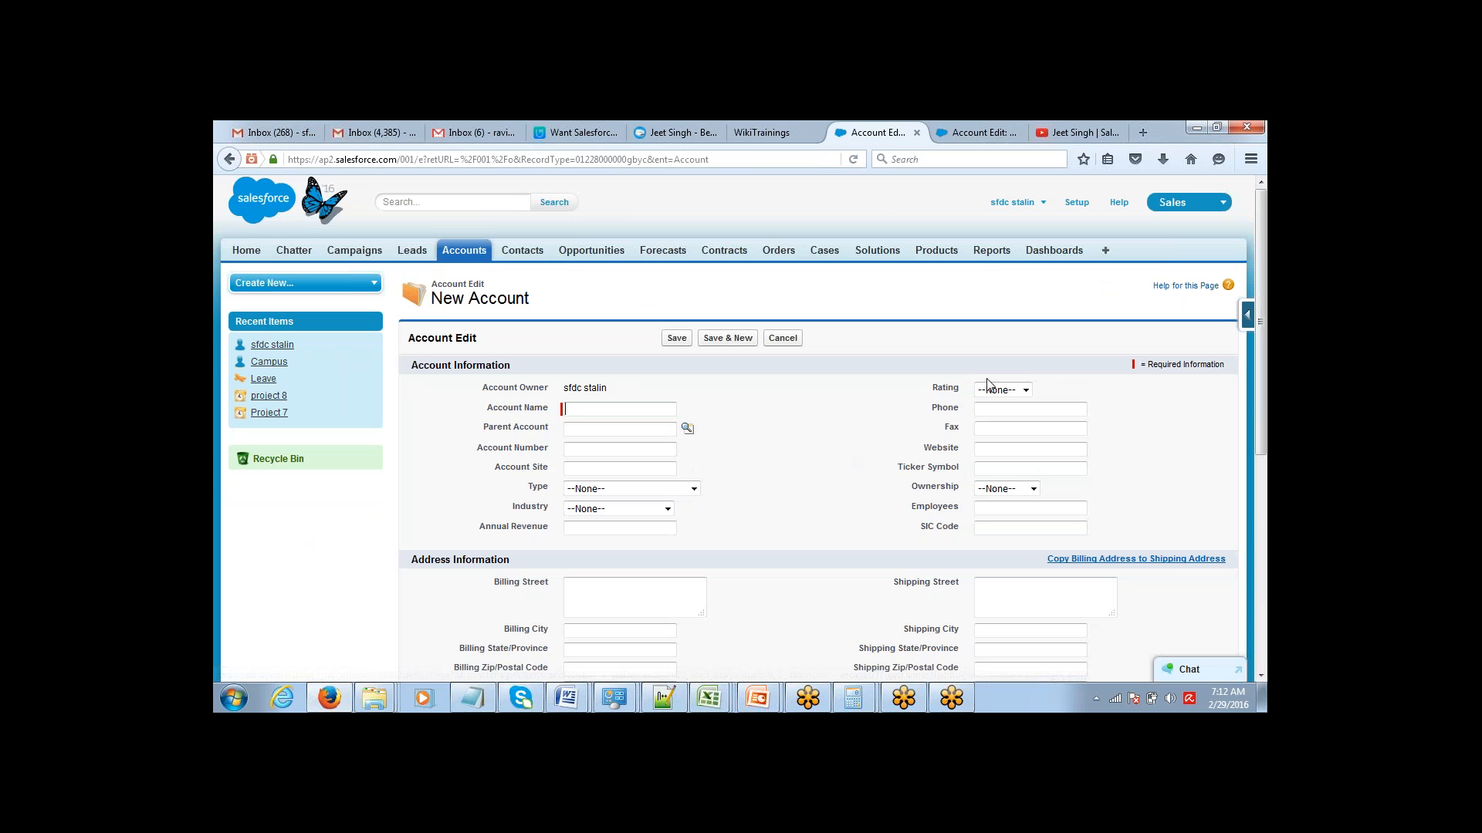
{"action": "mouse_move", "coordinate": [1264, 283]}
{"action": "left_mouse_down"}
{"action": "mouse_move", "coordinate": [1263, 439]}
{"action": "mouse_move", "coordinate": [1264, 278]}
{"action": "left_mouse_up"}
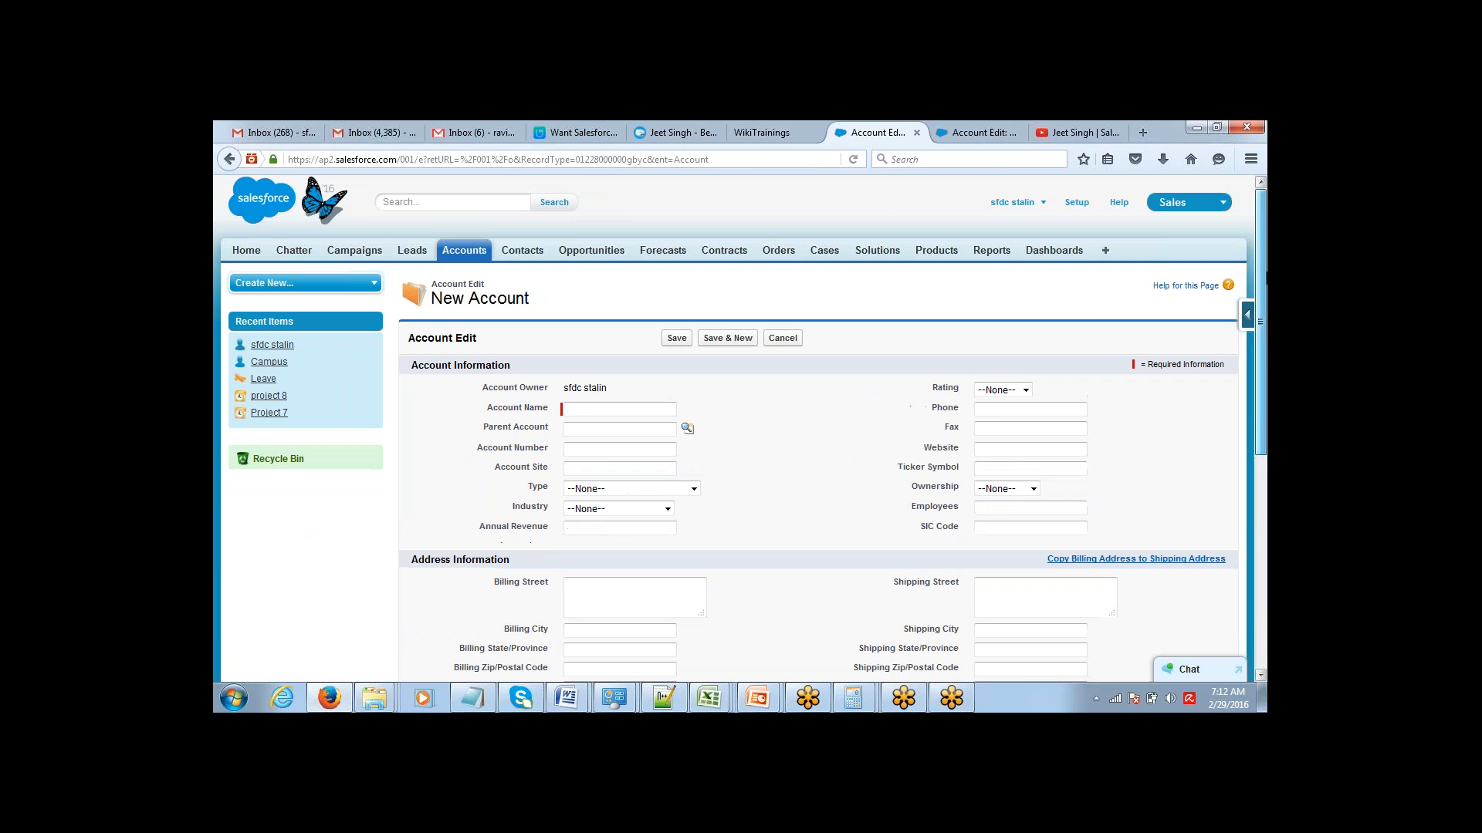
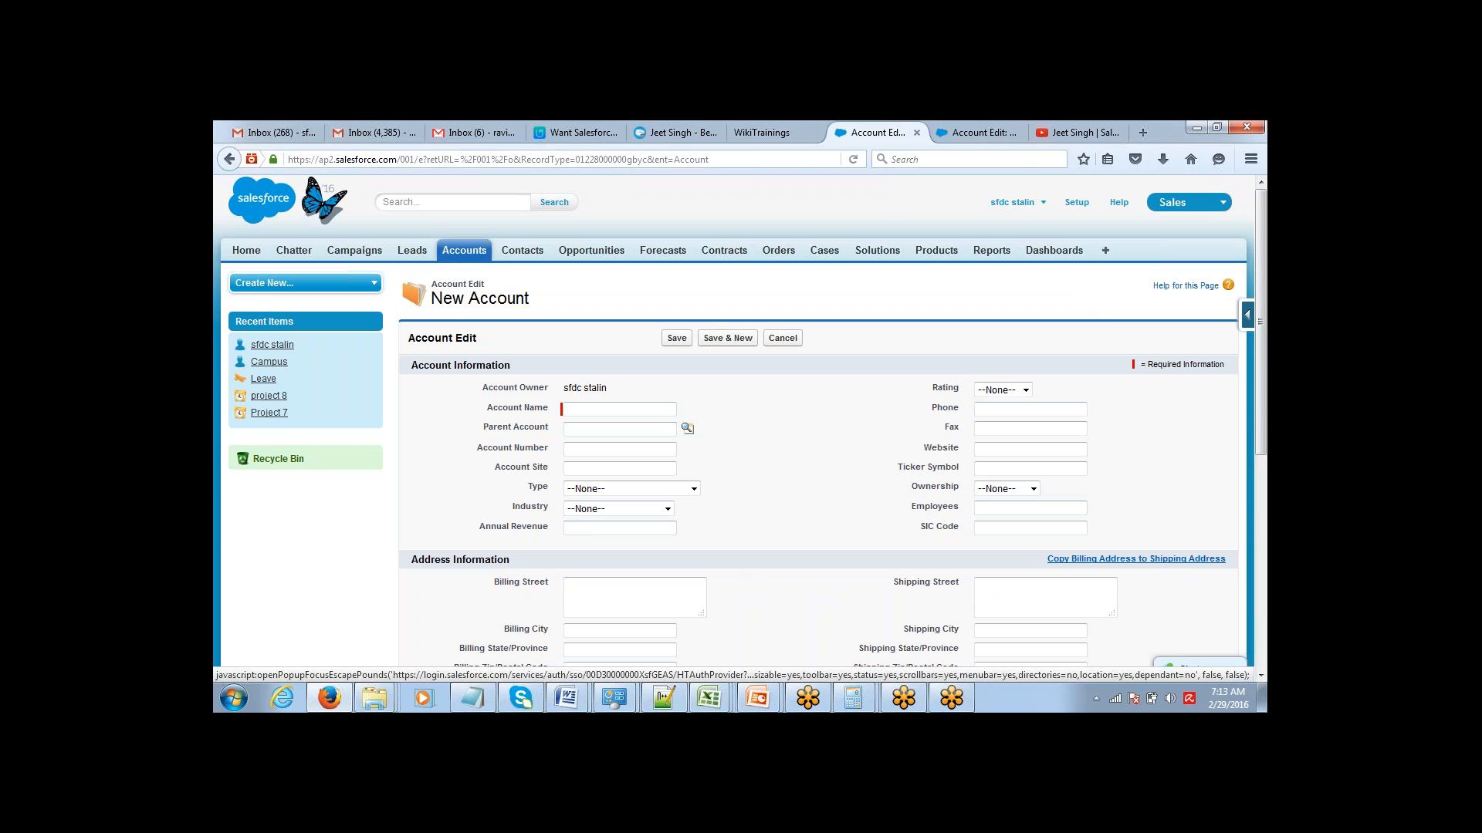
Open the Account field list in Setup and look over its custom fields and the data types offered for a new one.
{"action": "left_click", "coordinate": [1071, 205]}
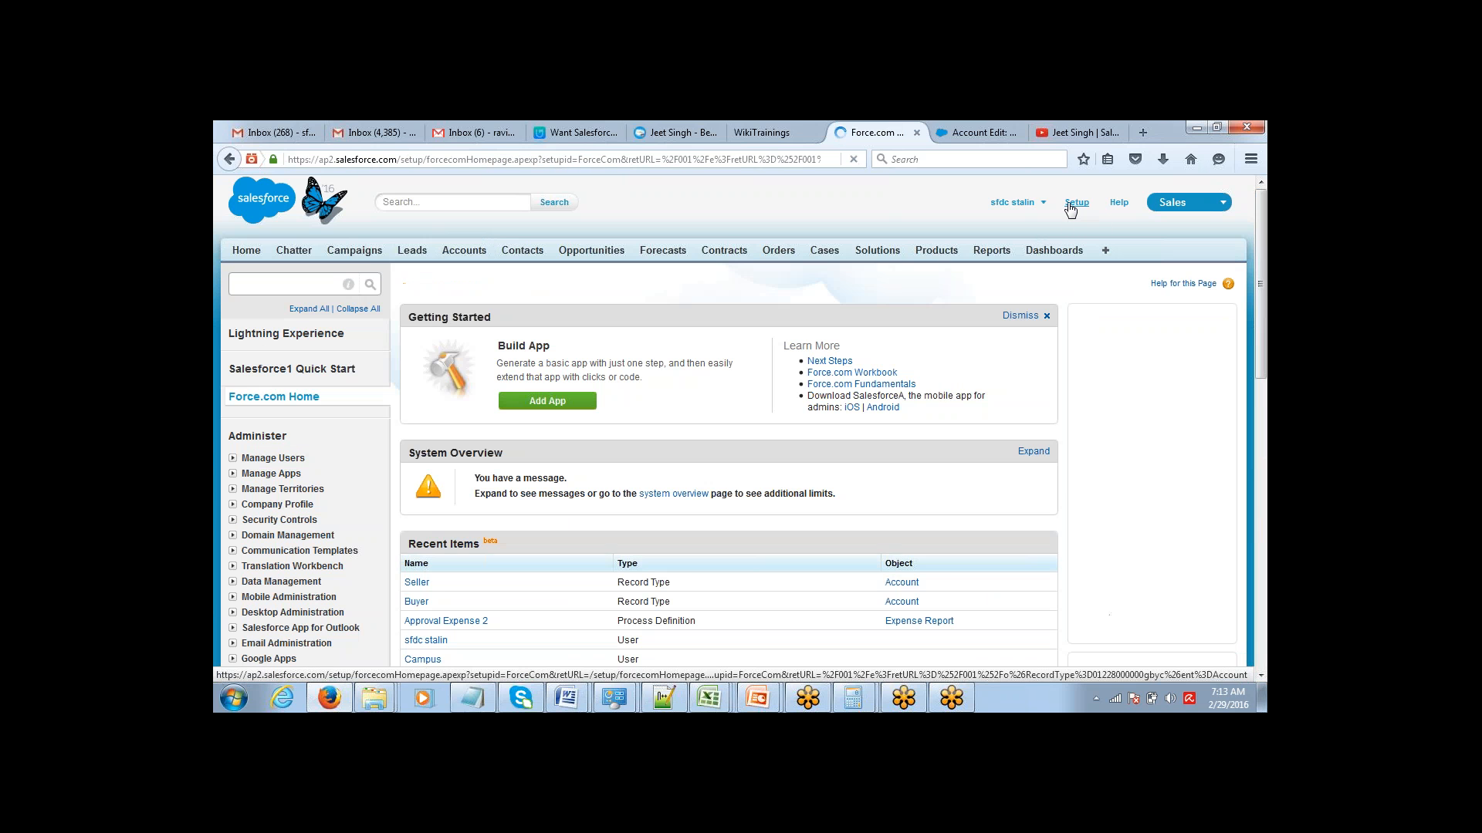
{"action": "scroll", "coordinate": [740, 428], "scroll_direction": "down", "scroll_amount": 5}
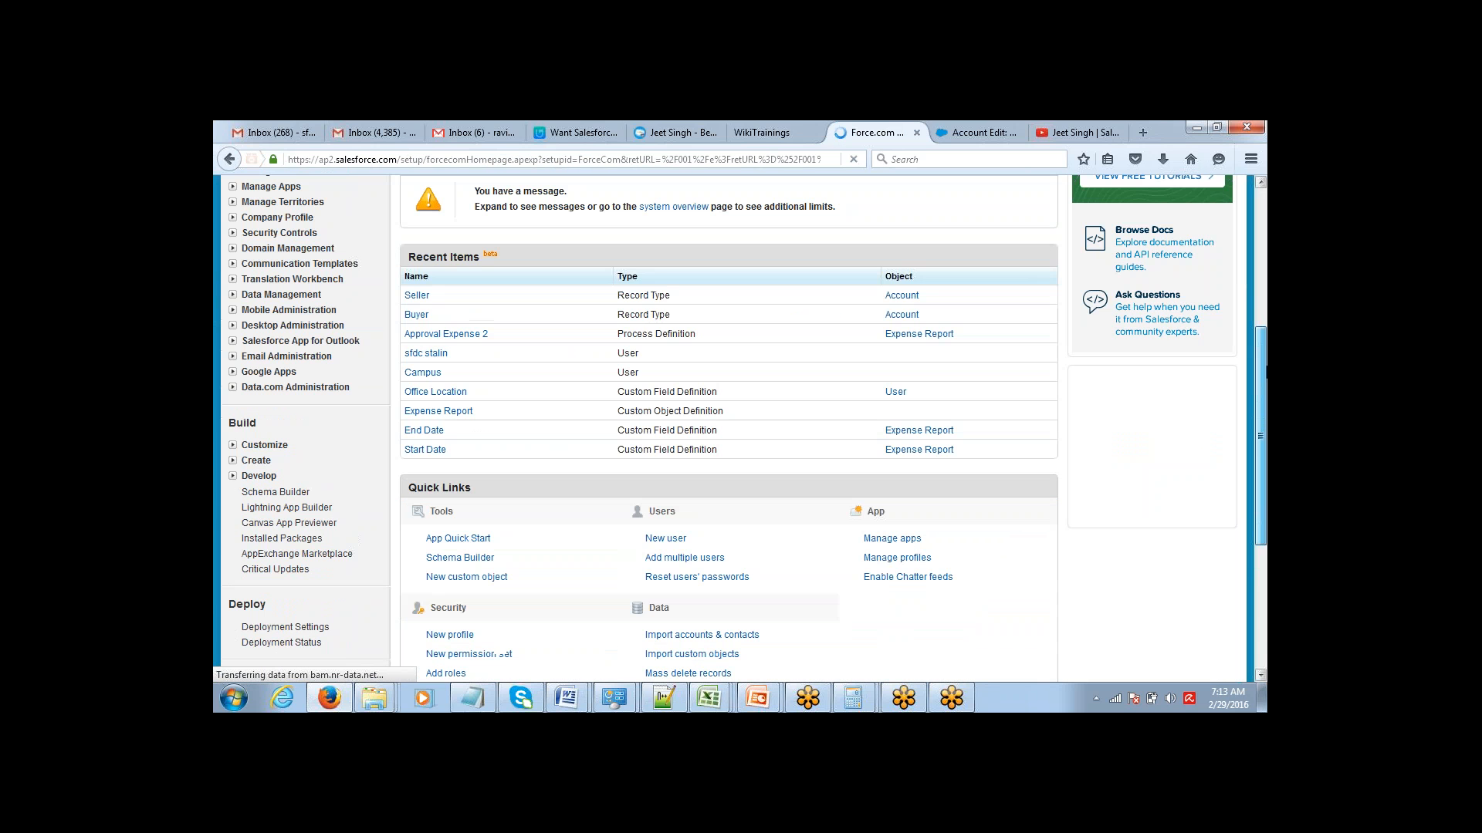
{"action": "scroll", "coordinate": [640, 390], "scroll_direction": "down", "scroll_amount": 2}
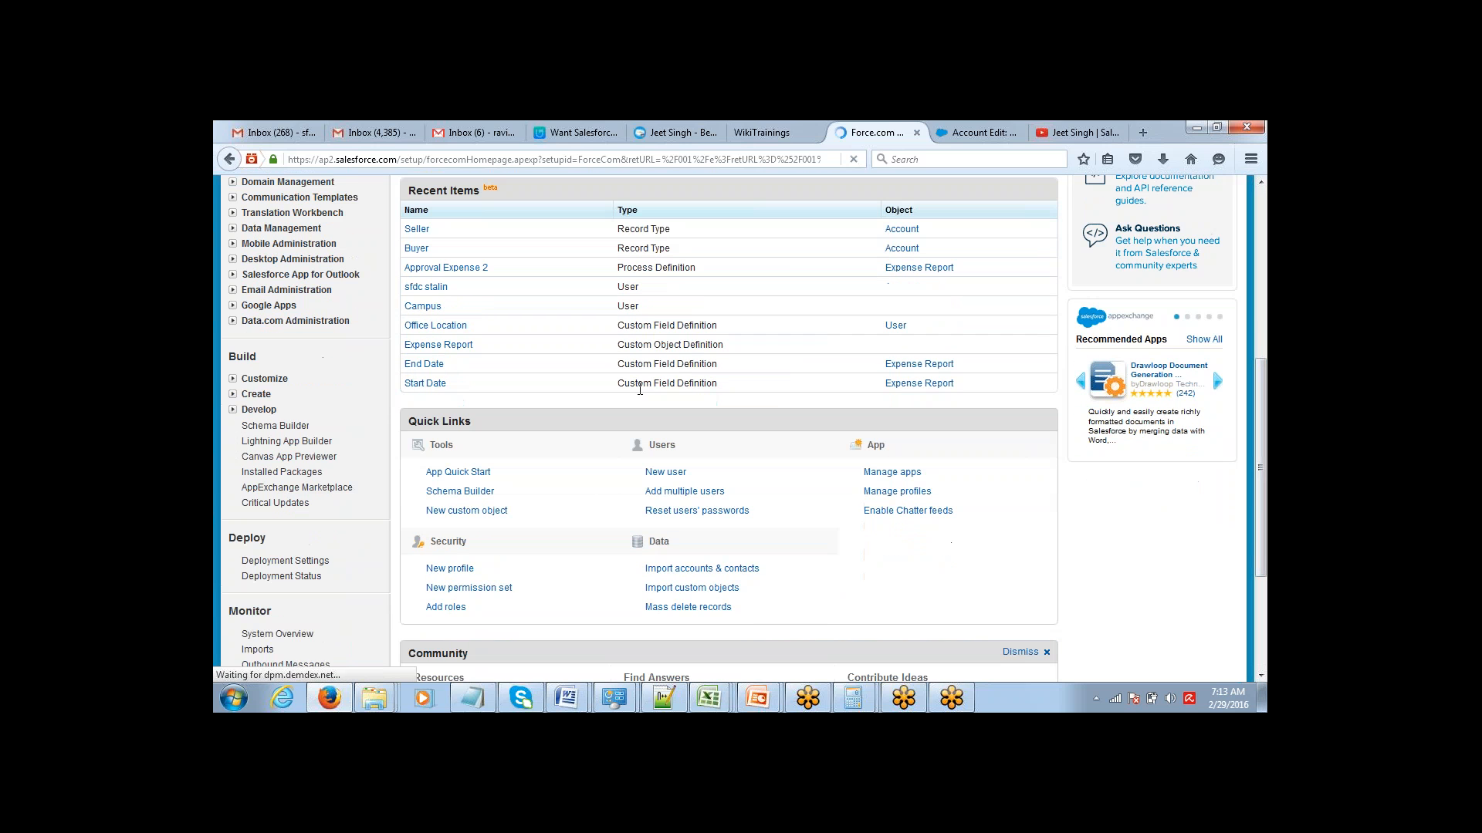
{"action": "left_click", "coordinate": [233, 379]}
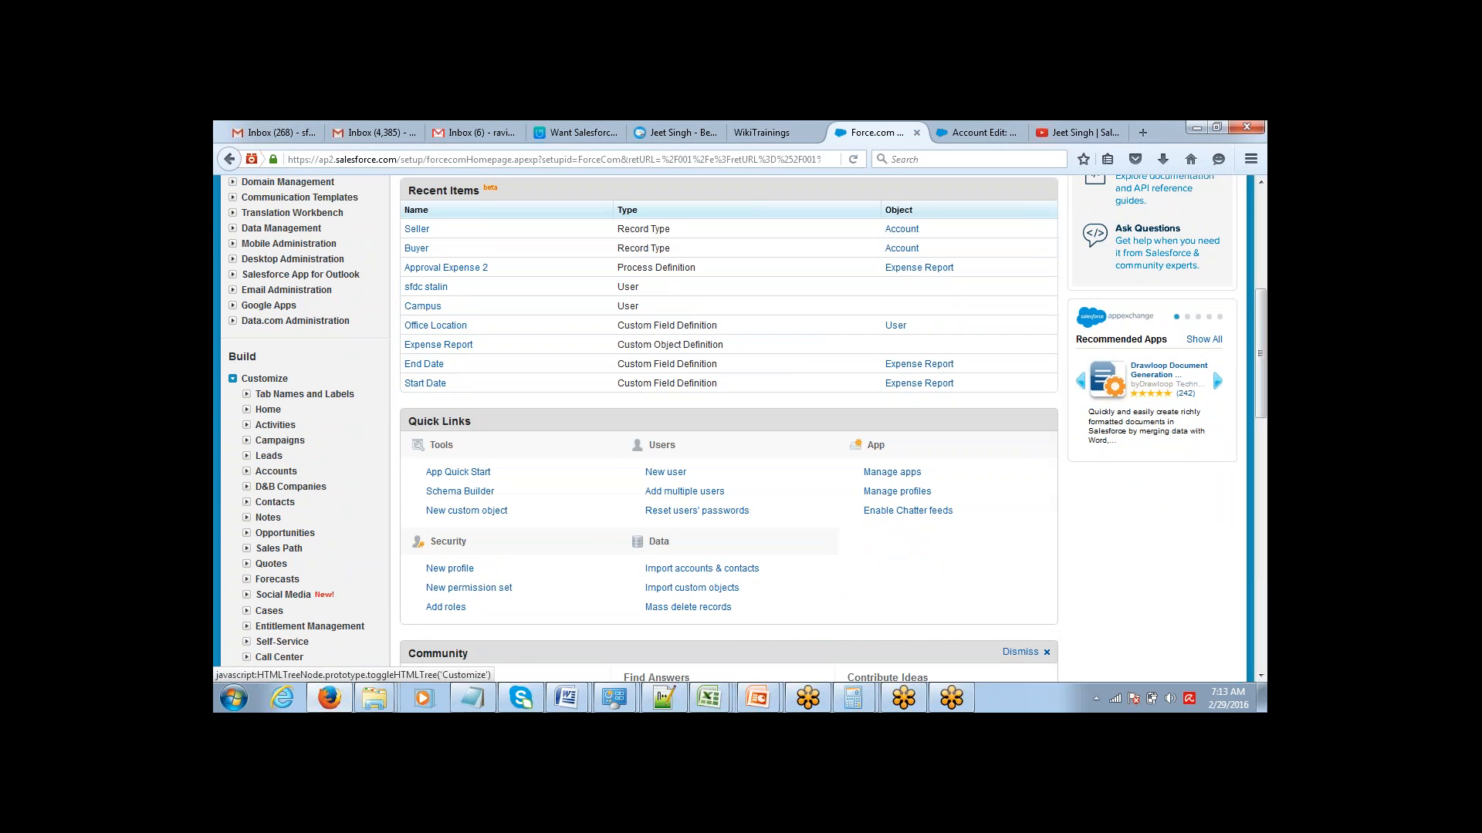
{"action": "left_click", "coordinate": [247, 472]}
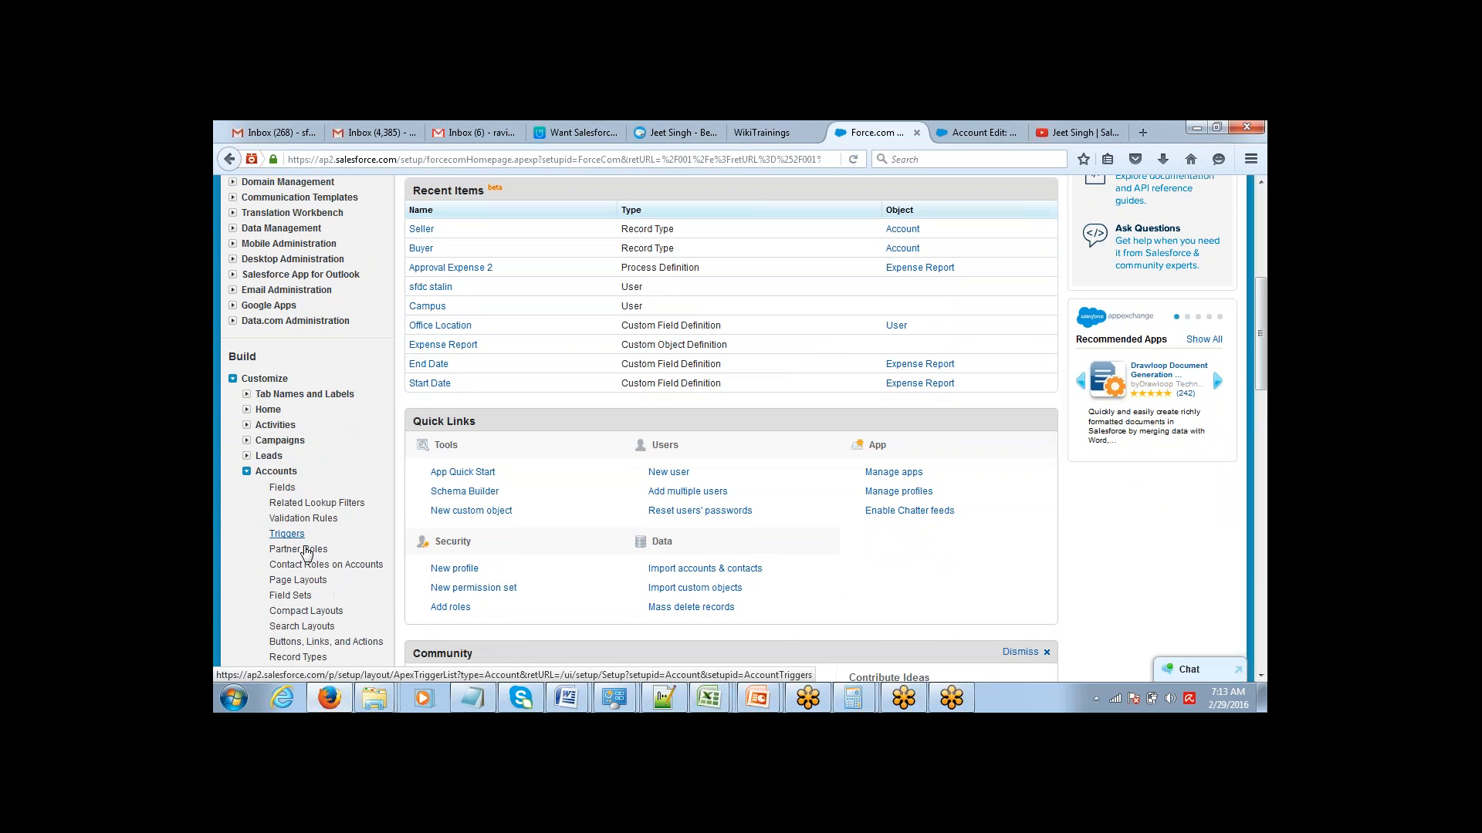
{"action": "left_click", "coordinate": [283, 488]}
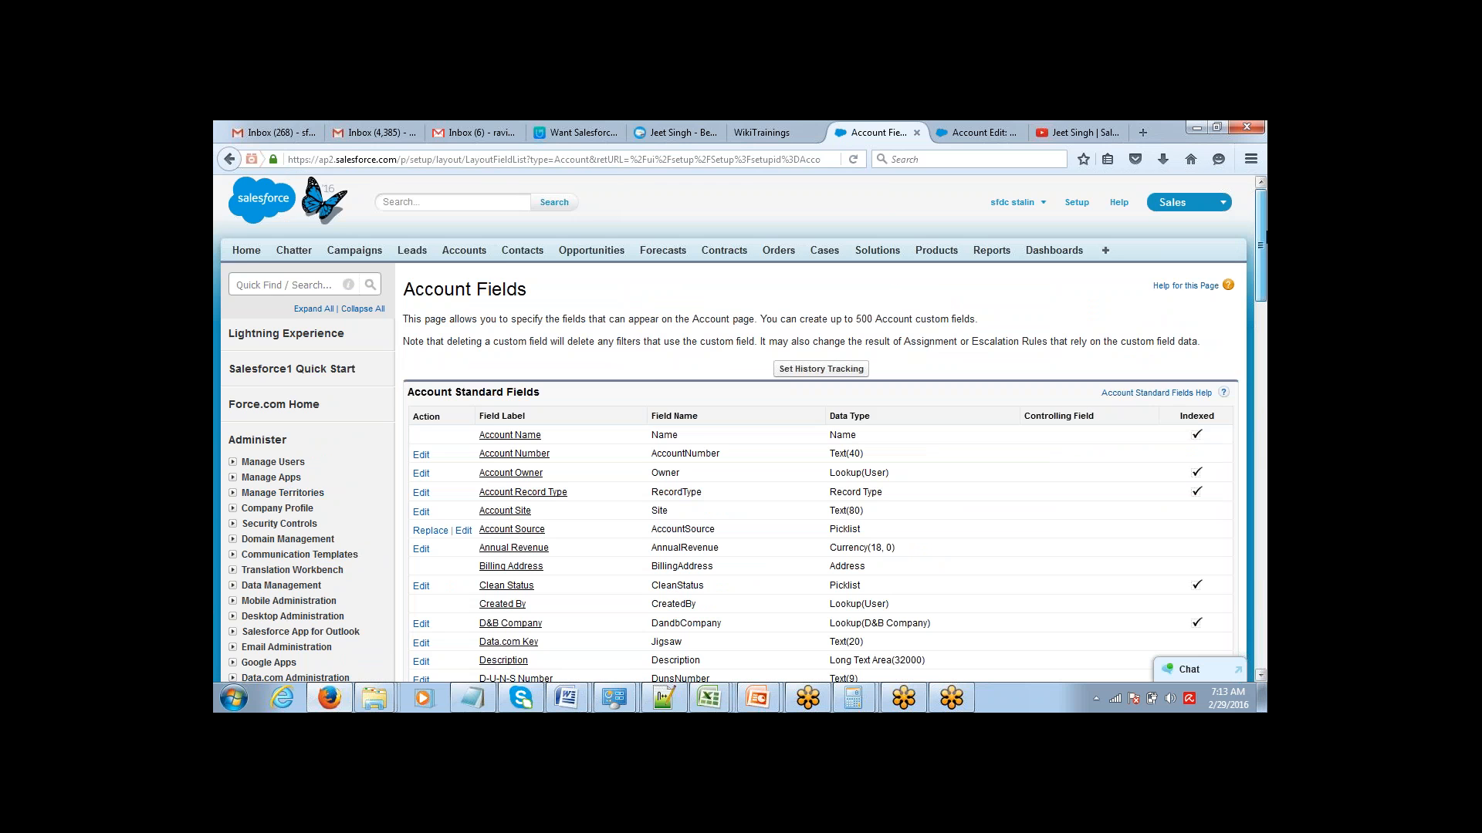
{"action": "left_click_drag", "start_coordinate": [1260, 246], "coordinate": [1263, 393]}
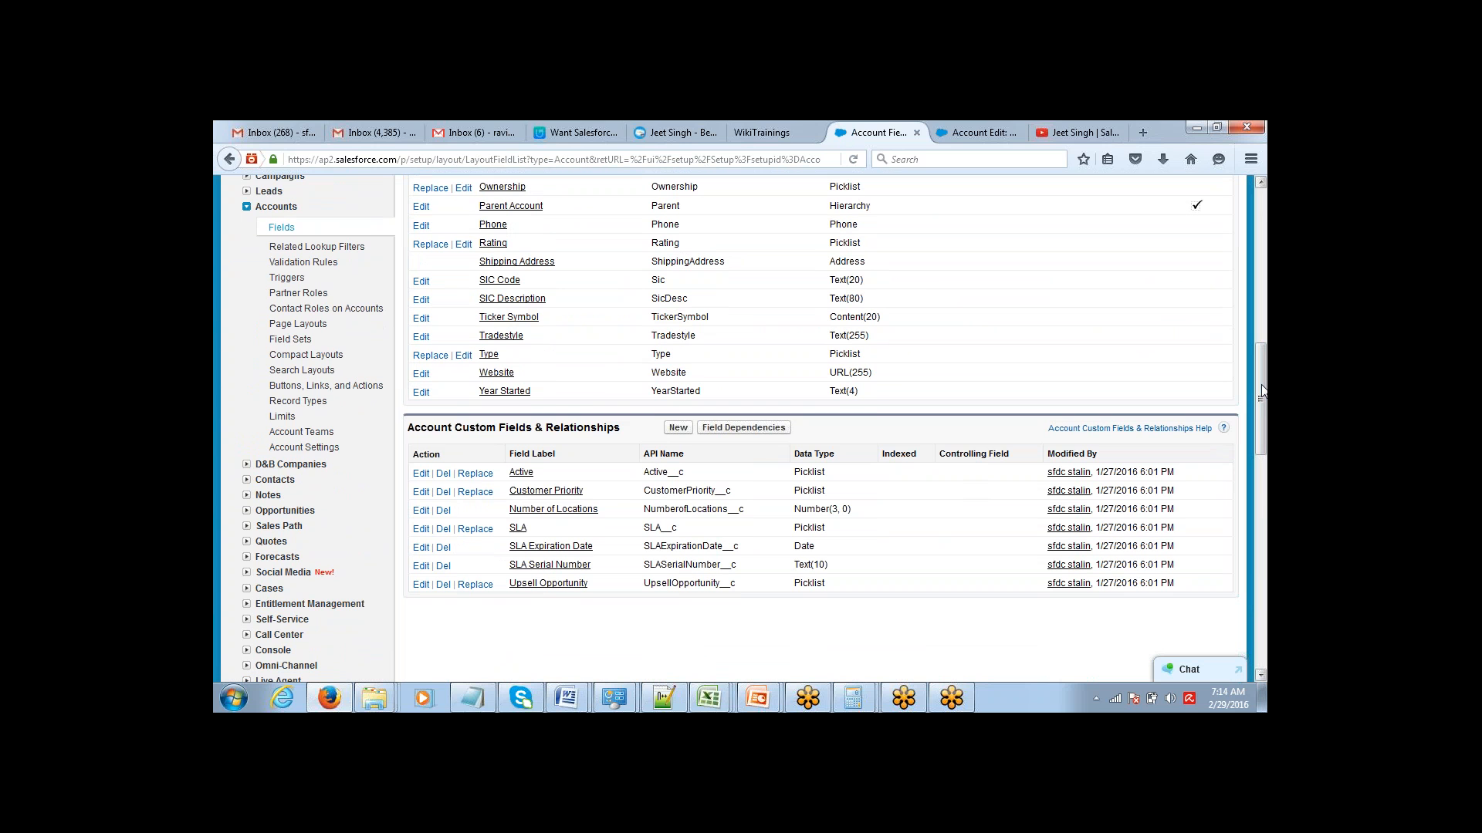
{"action": "left_click", "coordinate": [678, 429]}
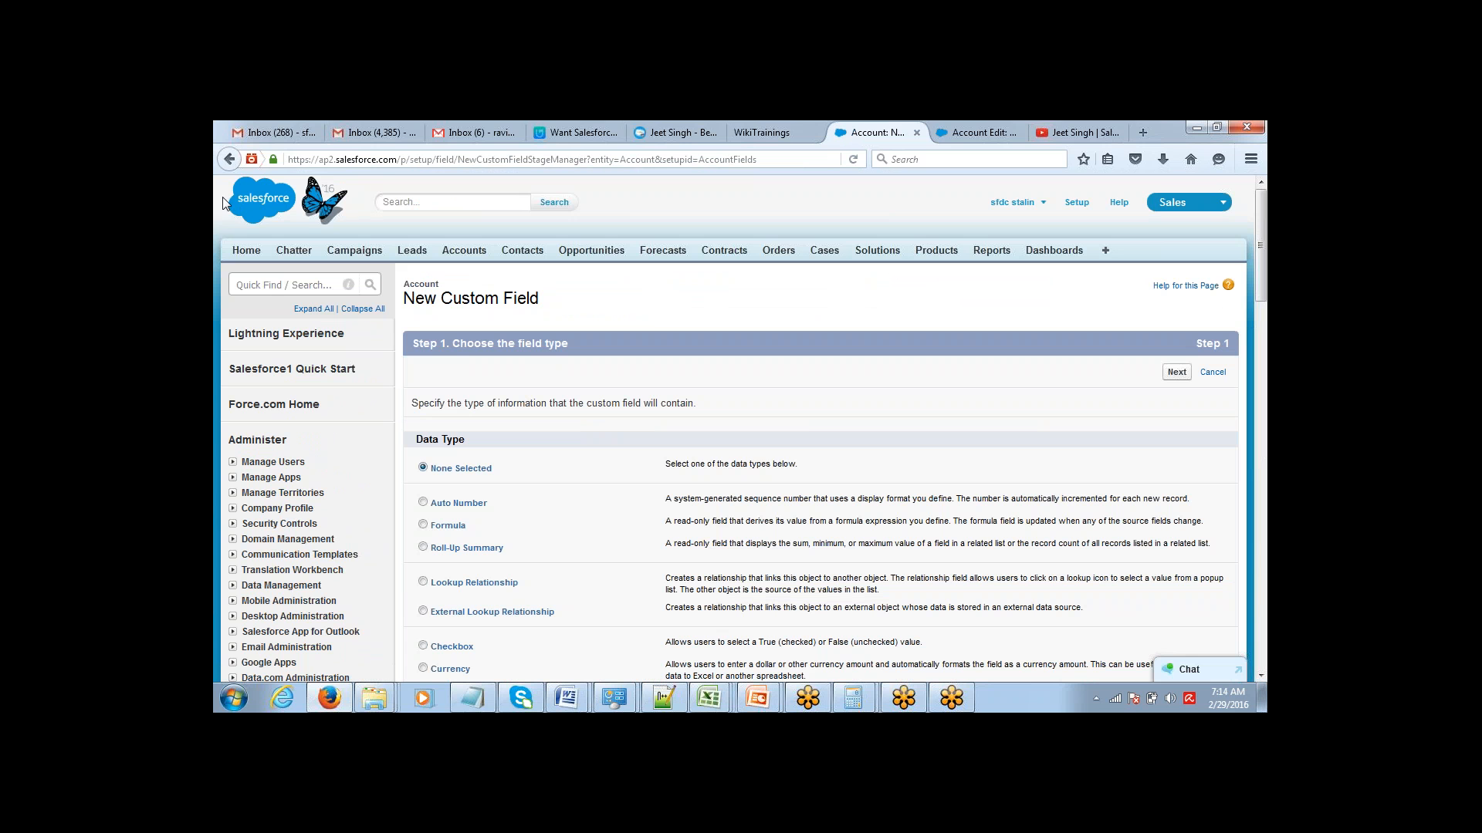
{"action": "left_click", "coordinate": [229, 159]}
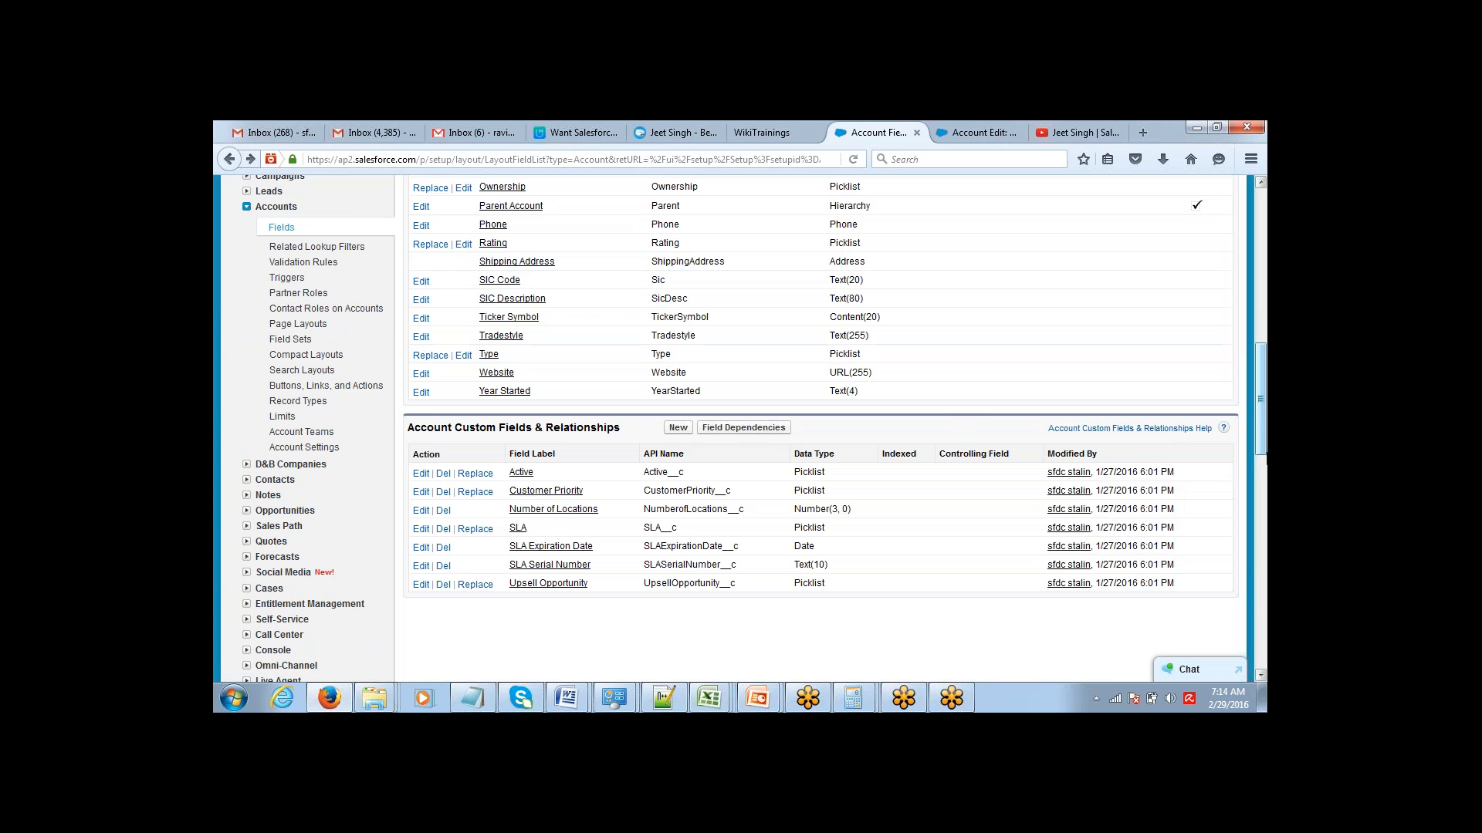
Create an Account page layout named Buyer Page by cloning the existing Account Layout.
{"action": "scroll", "coordinate": [1261, 432], "scroll_direction": "up", "scroll_amount": 1}
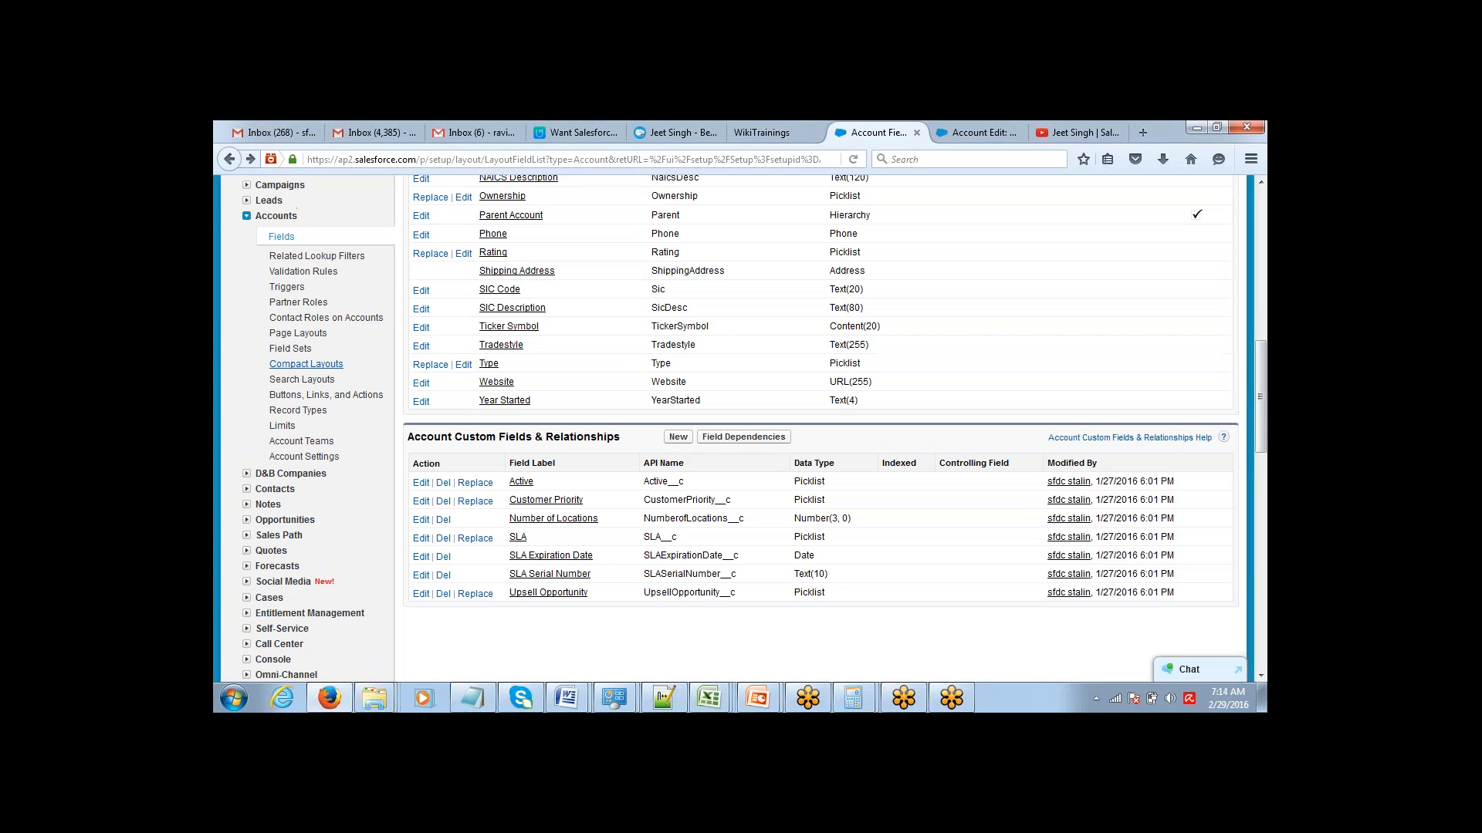
{"action": "left_click", "coordinate": [298, 333]}
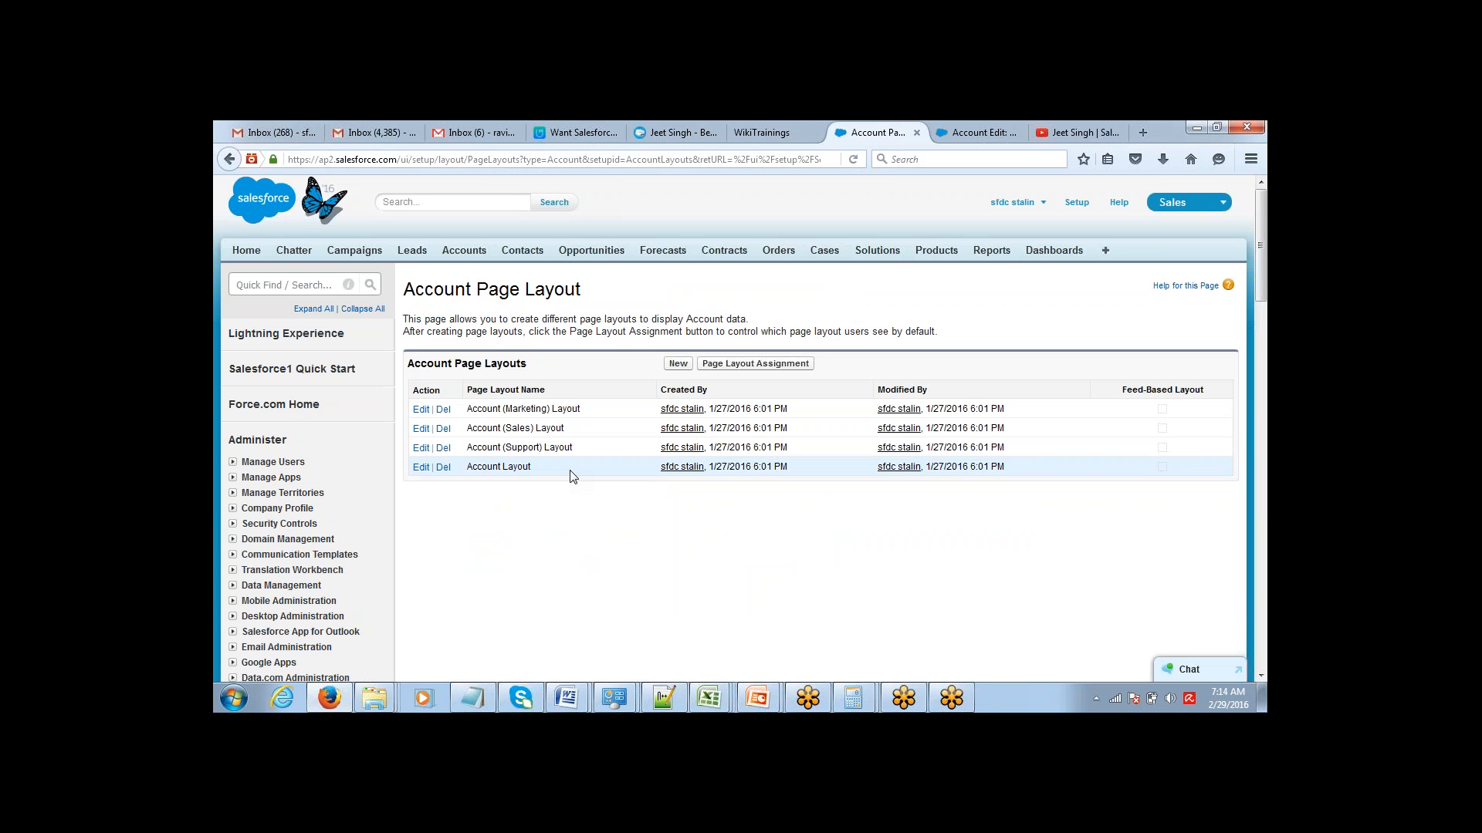
{"action": "left_click", "coordinate": [678, 364]}
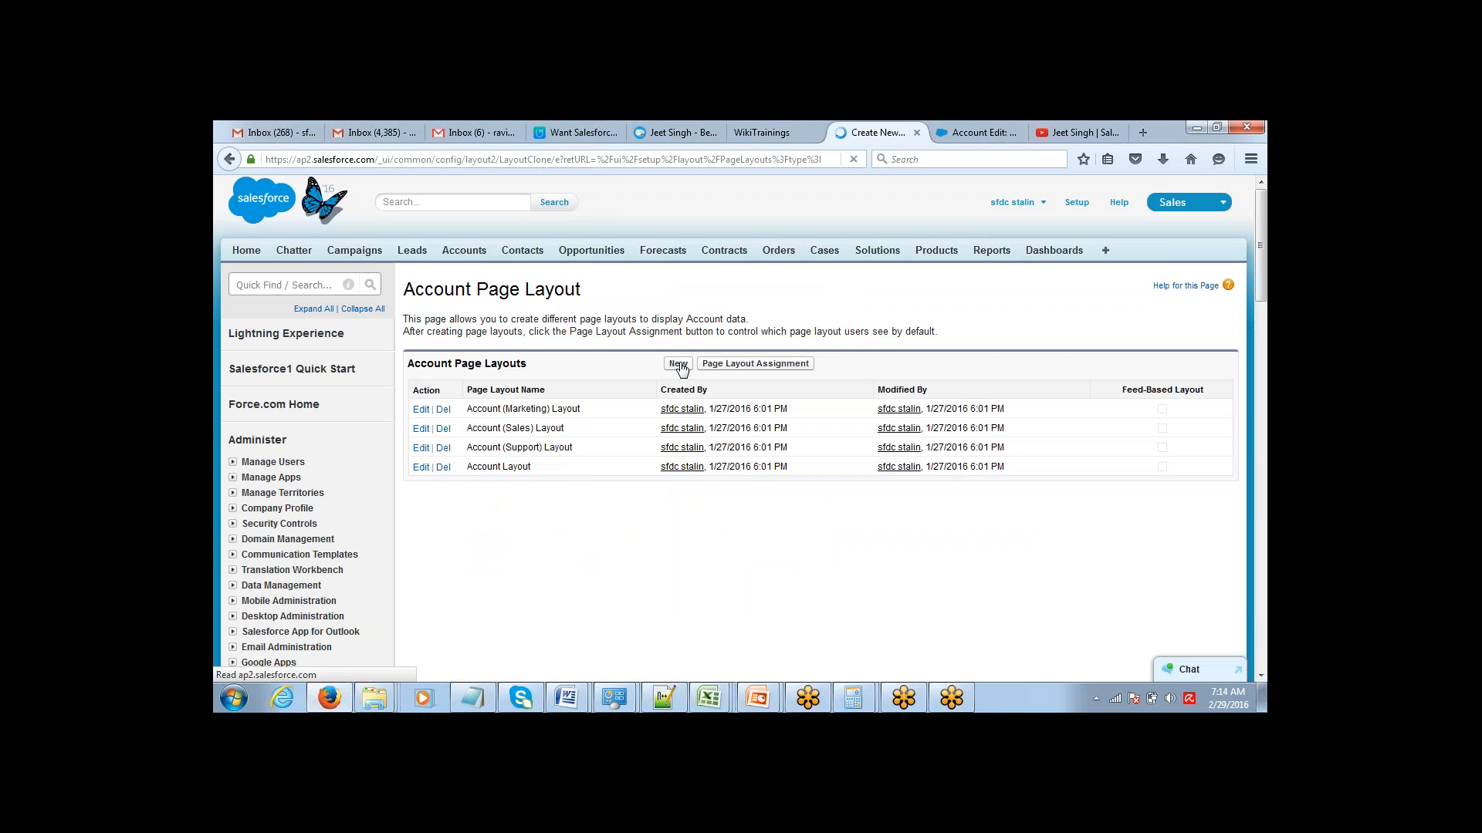
{"action": "left_click", "coordinate": [646, 383]}
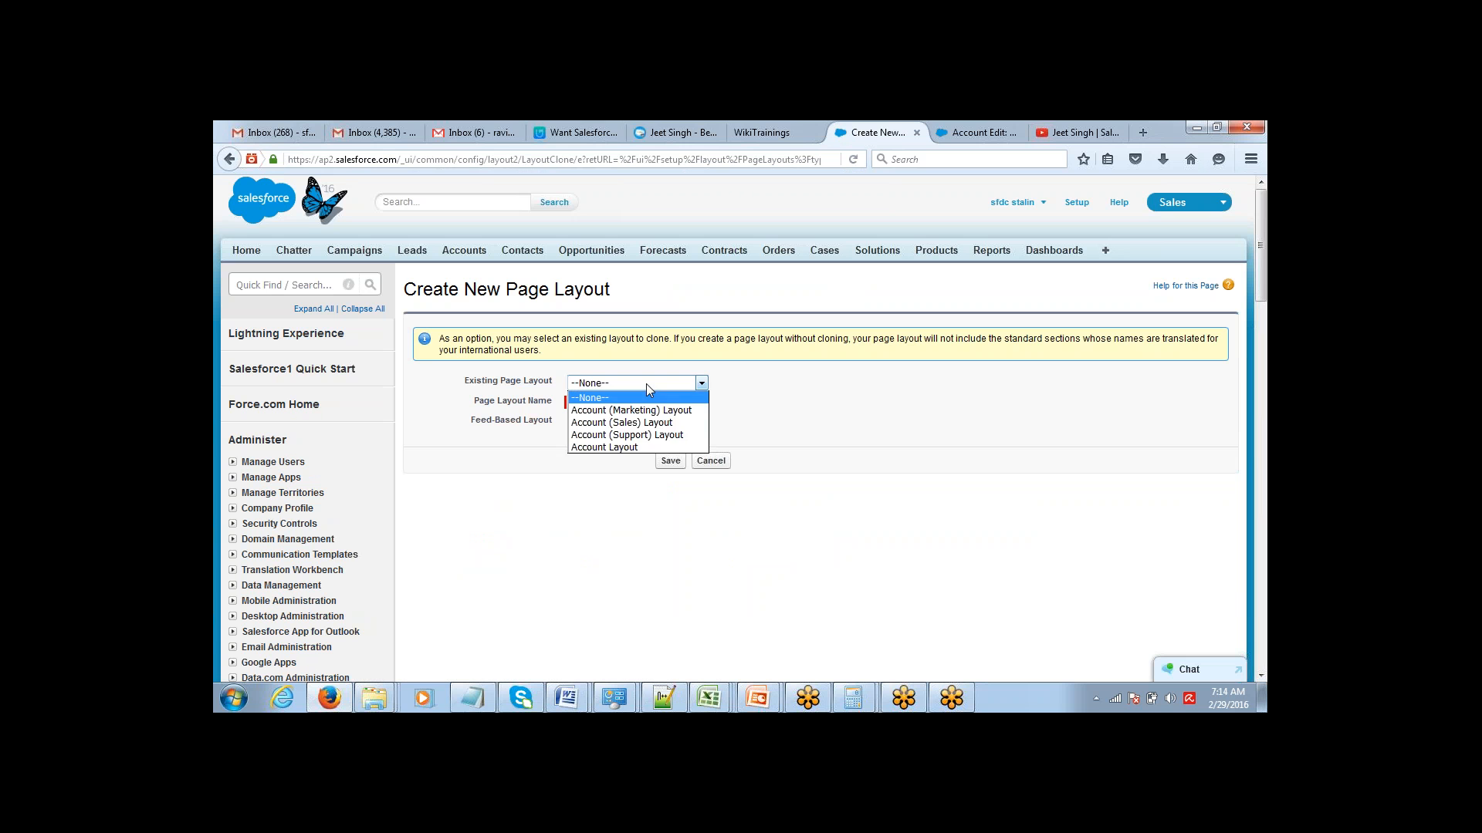
{"action": "left_click", "coordinate": [646, 383]}
{"action": "left_click", "coordinate": [646, 383]}
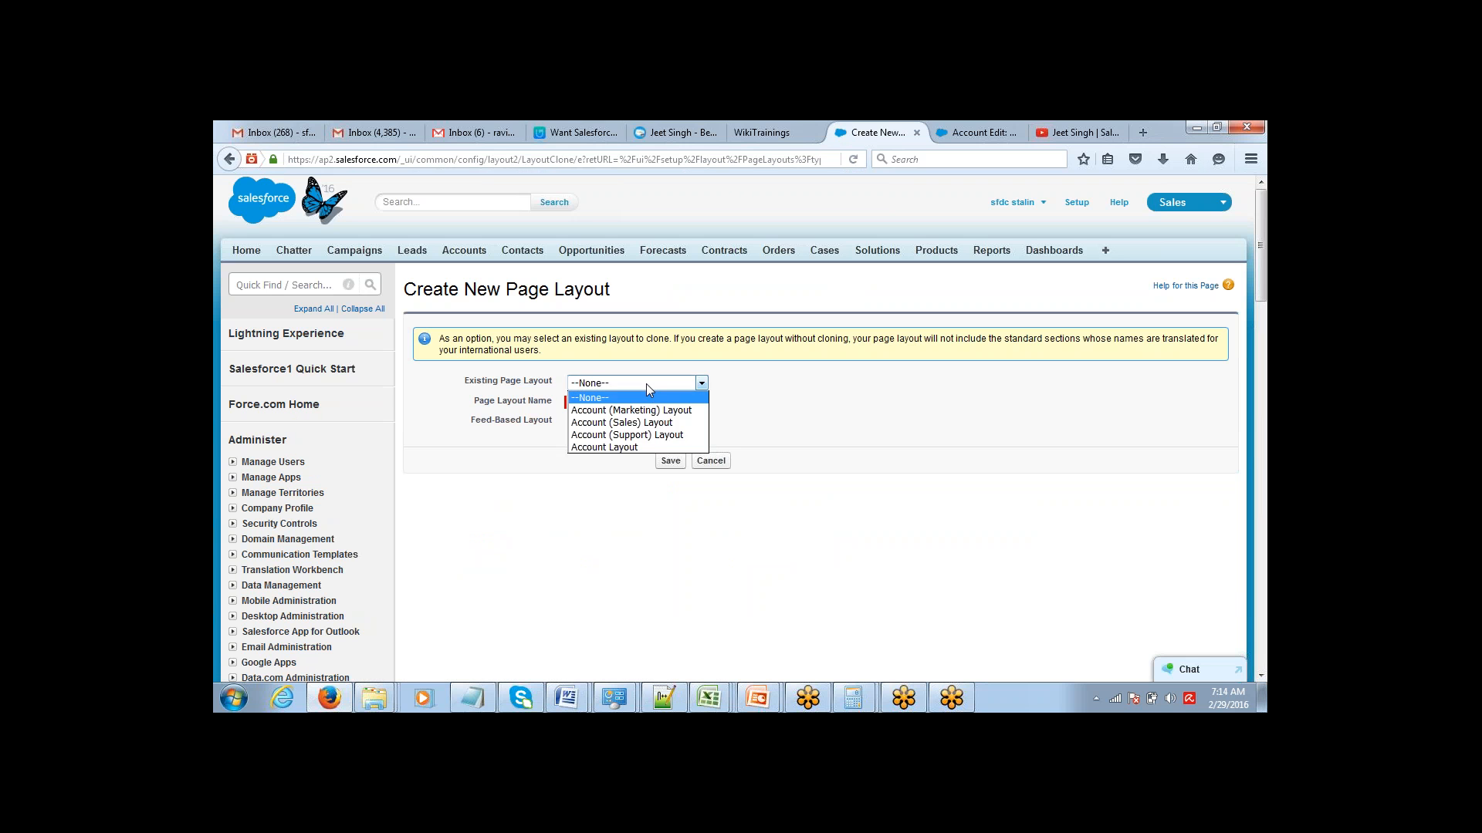
{"action": "left_click", "coordinate": [638, 448]}
{"action": "type", "text": "B"}
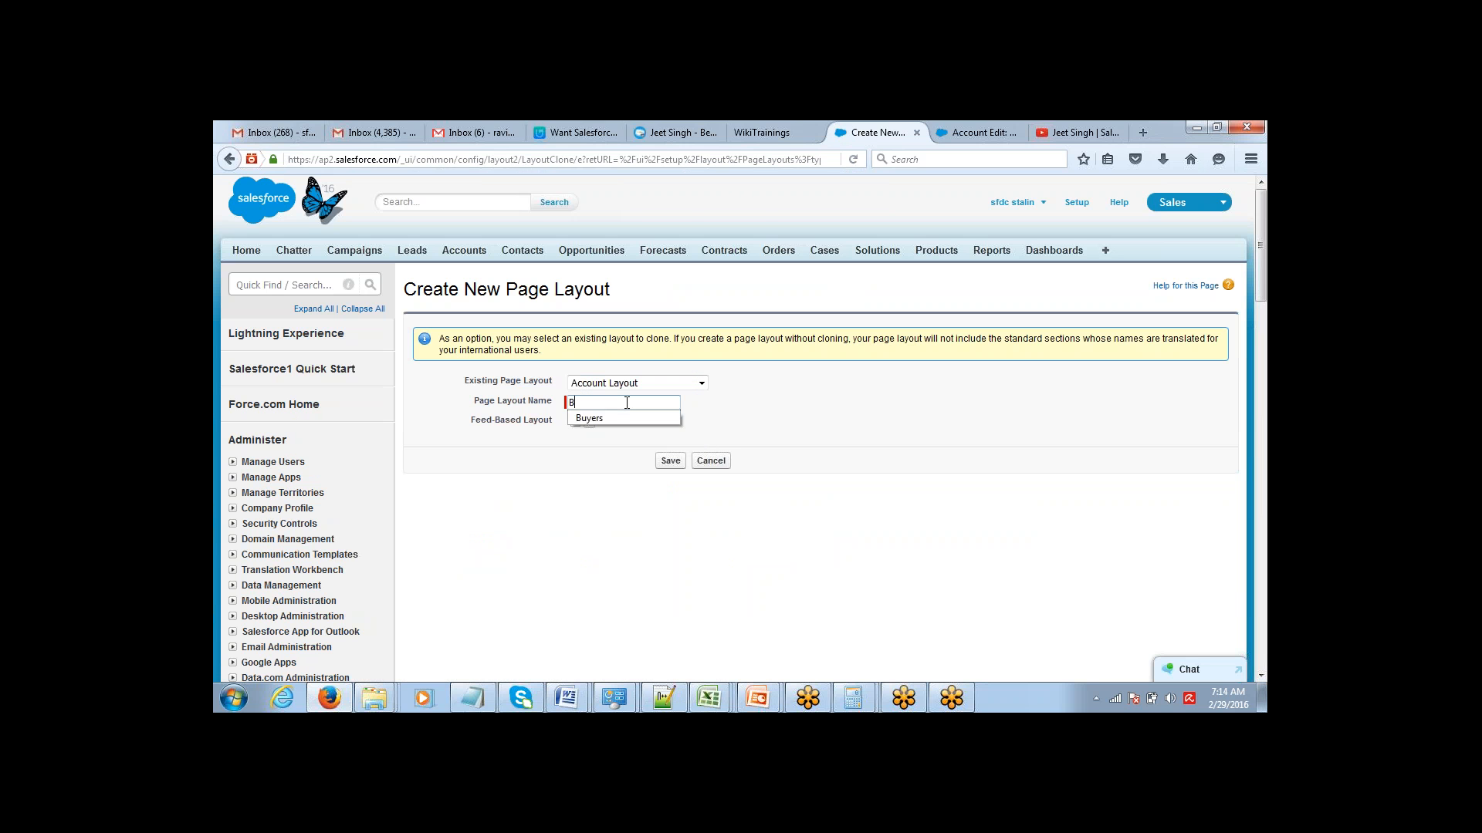
{"action": "type", "text": "uyer Page"}
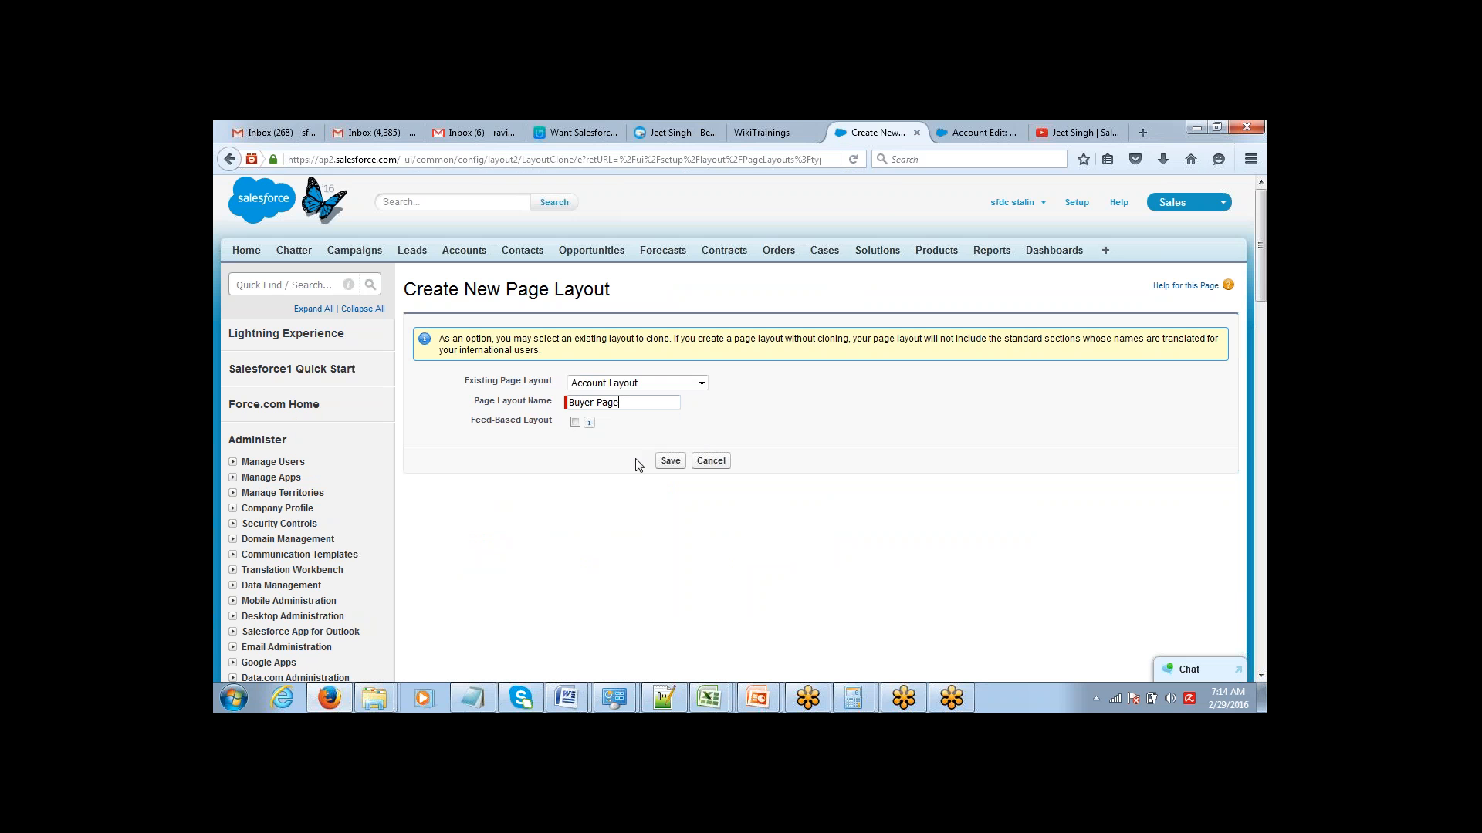
{"action": "left_click", "coordinate": [671, 460]}
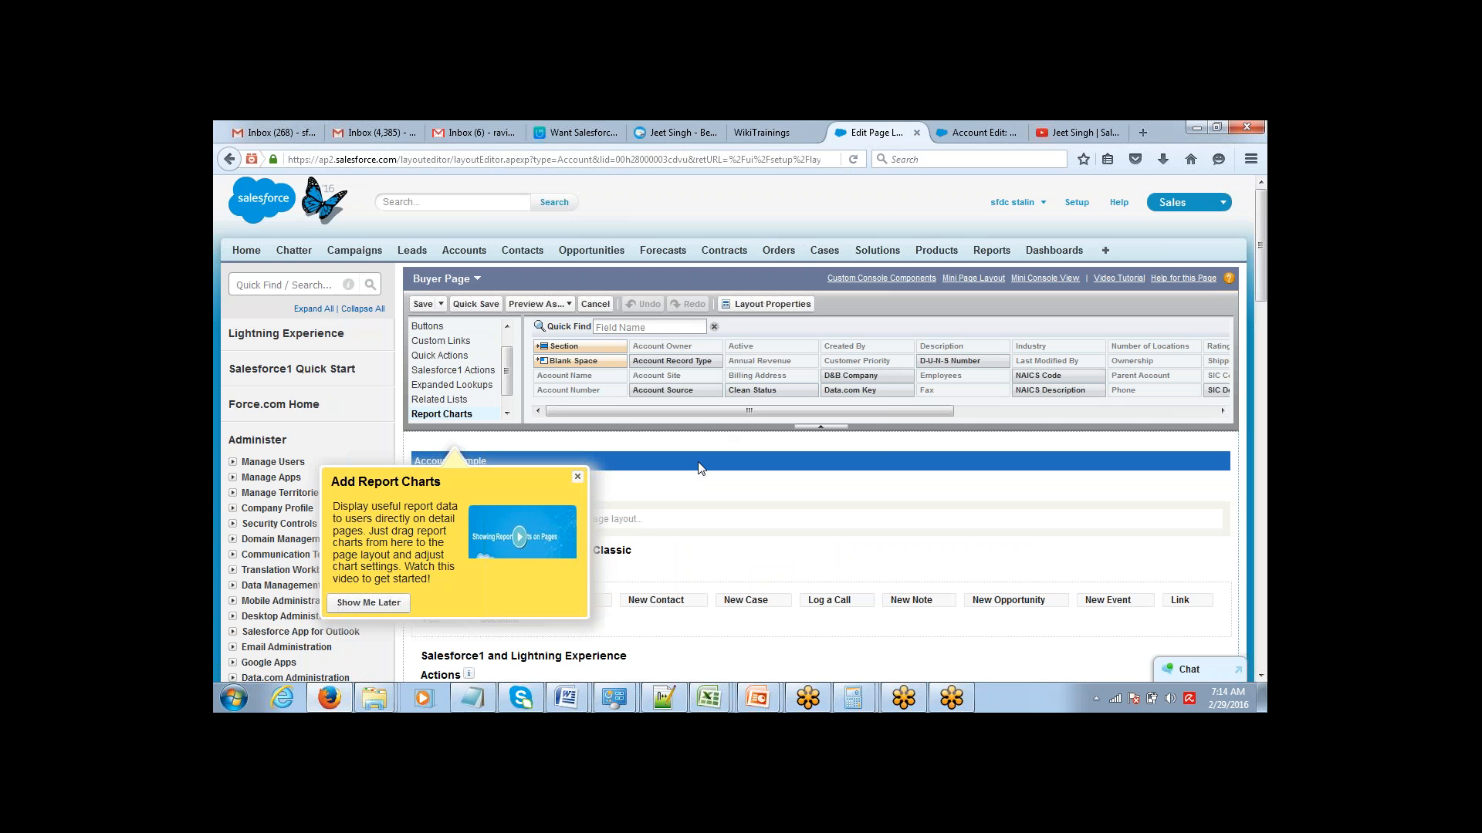
Look over the account detail section of the Buyer Page layout and return to the list of Account page layouts.
{"action": "left_click", "coordinate": [578, 477]}
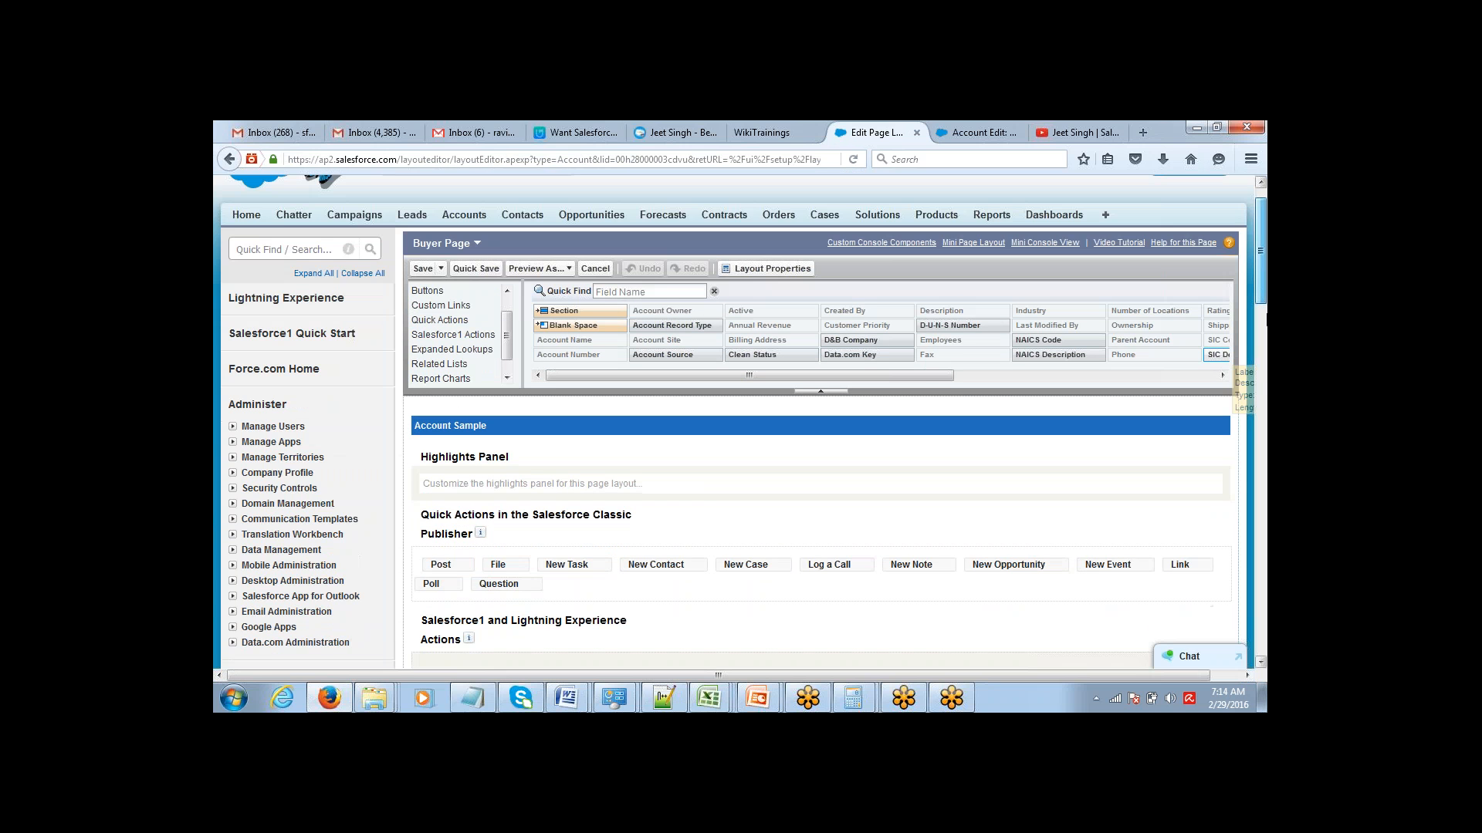
{"action": "left_click_drag", "start_coordinate": [1263, 285], "coordinate": [1266, 369]}
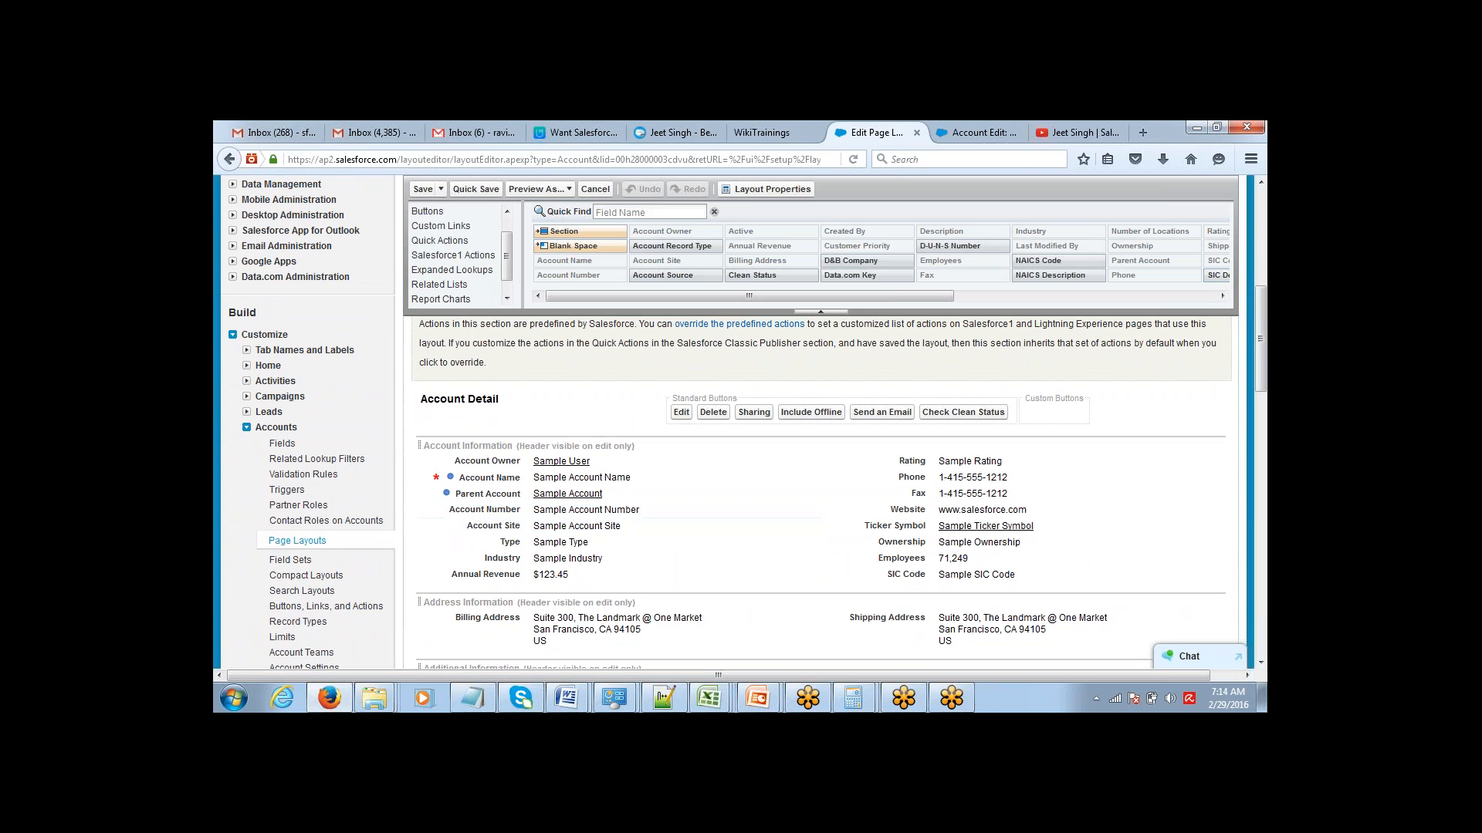
{"action": "left_click", "coordinate": [311, 544]}
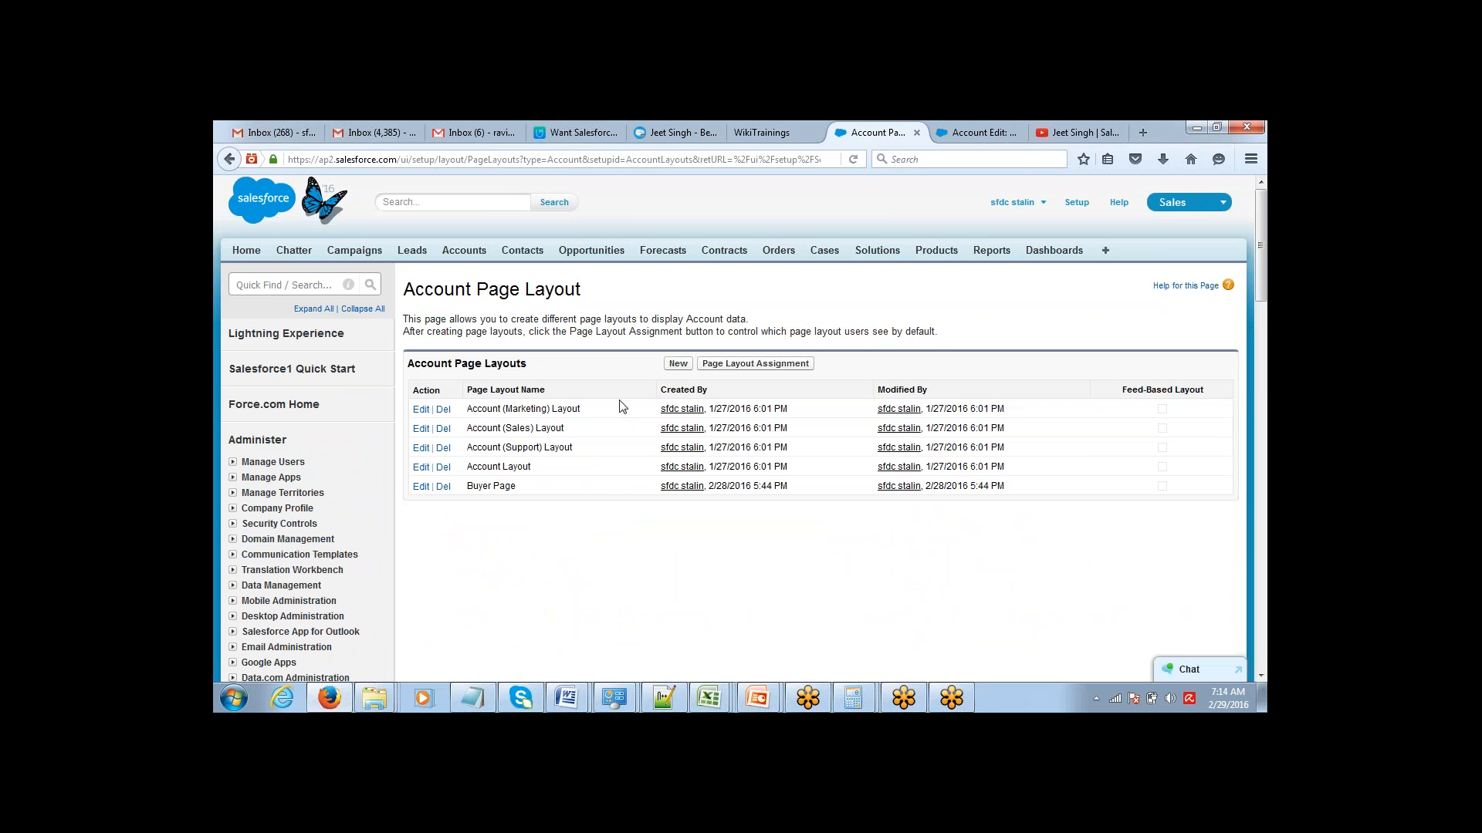
Create another Account page layout named Seller Page, cloned from Account Layout, and look over its account detail section.
{"action": "left_click", "coordinate": [679, 366]}
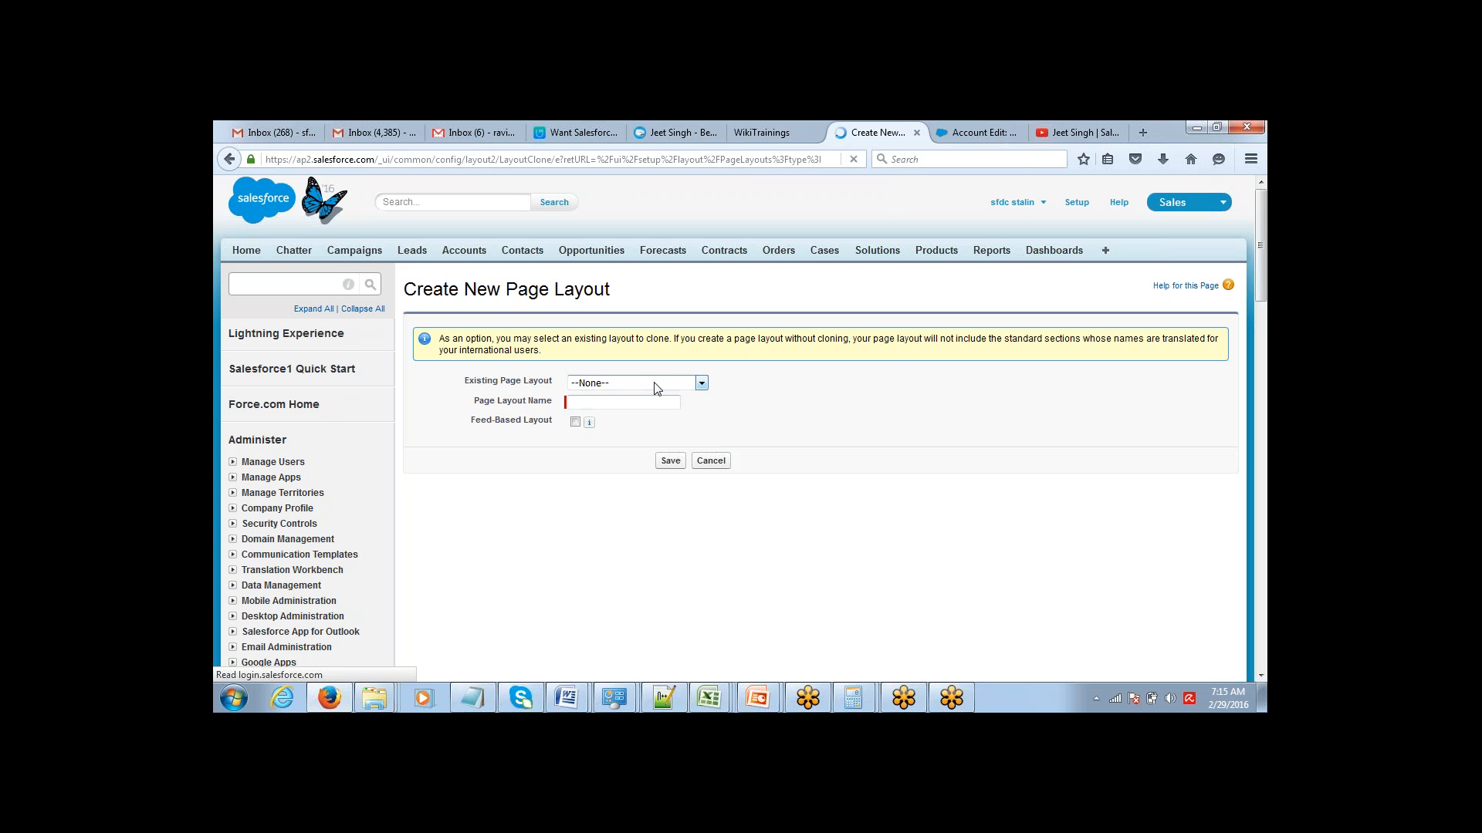
{"action": "left_click", "coordinate": [652, 383]}
{"action": "left_click", "coordinate": [617, 447]}
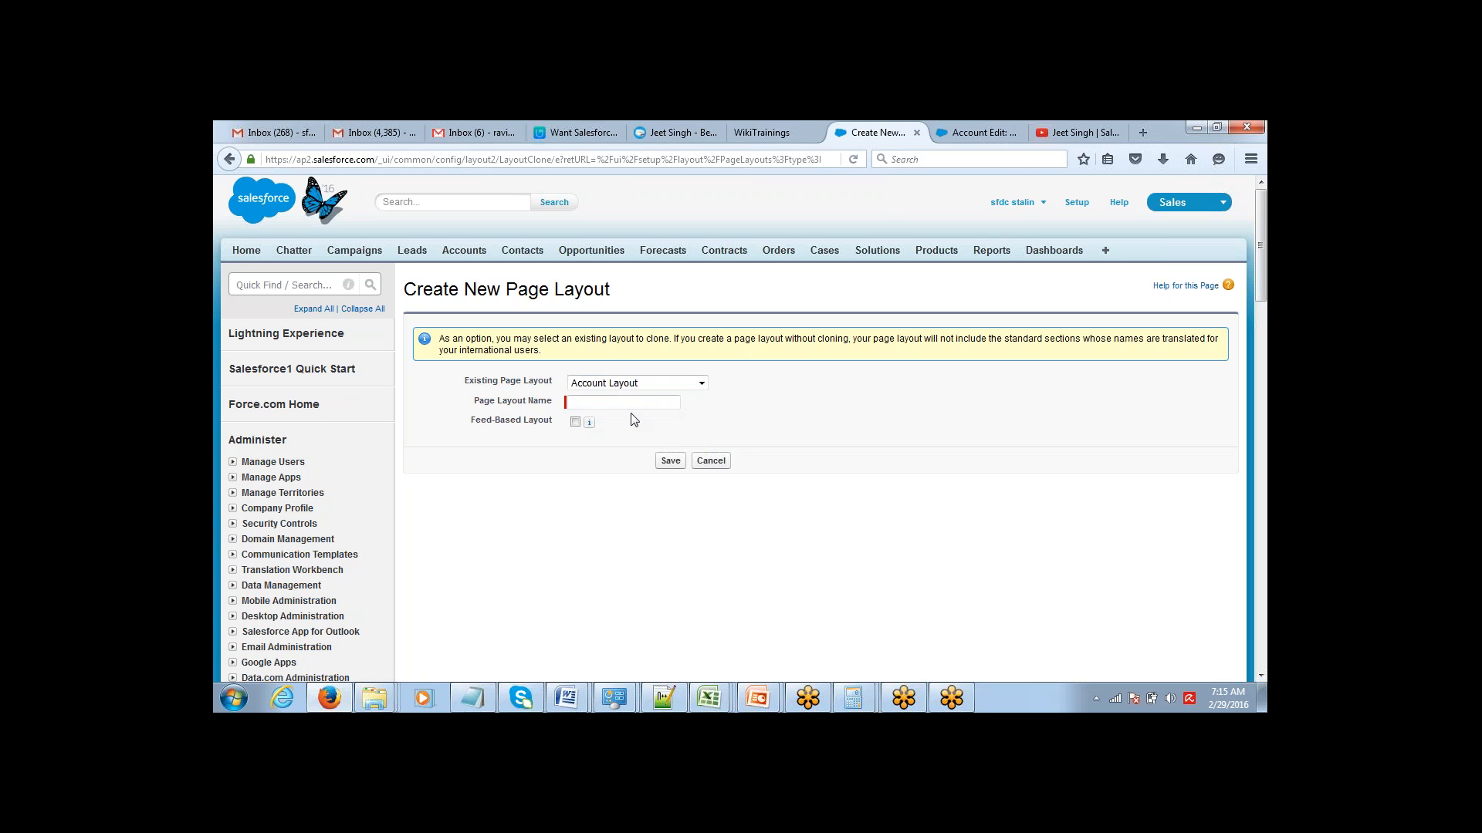
{"action": "left_click", "coordinate": [631, 402]}
{"action": "type", "text": "Sel"}
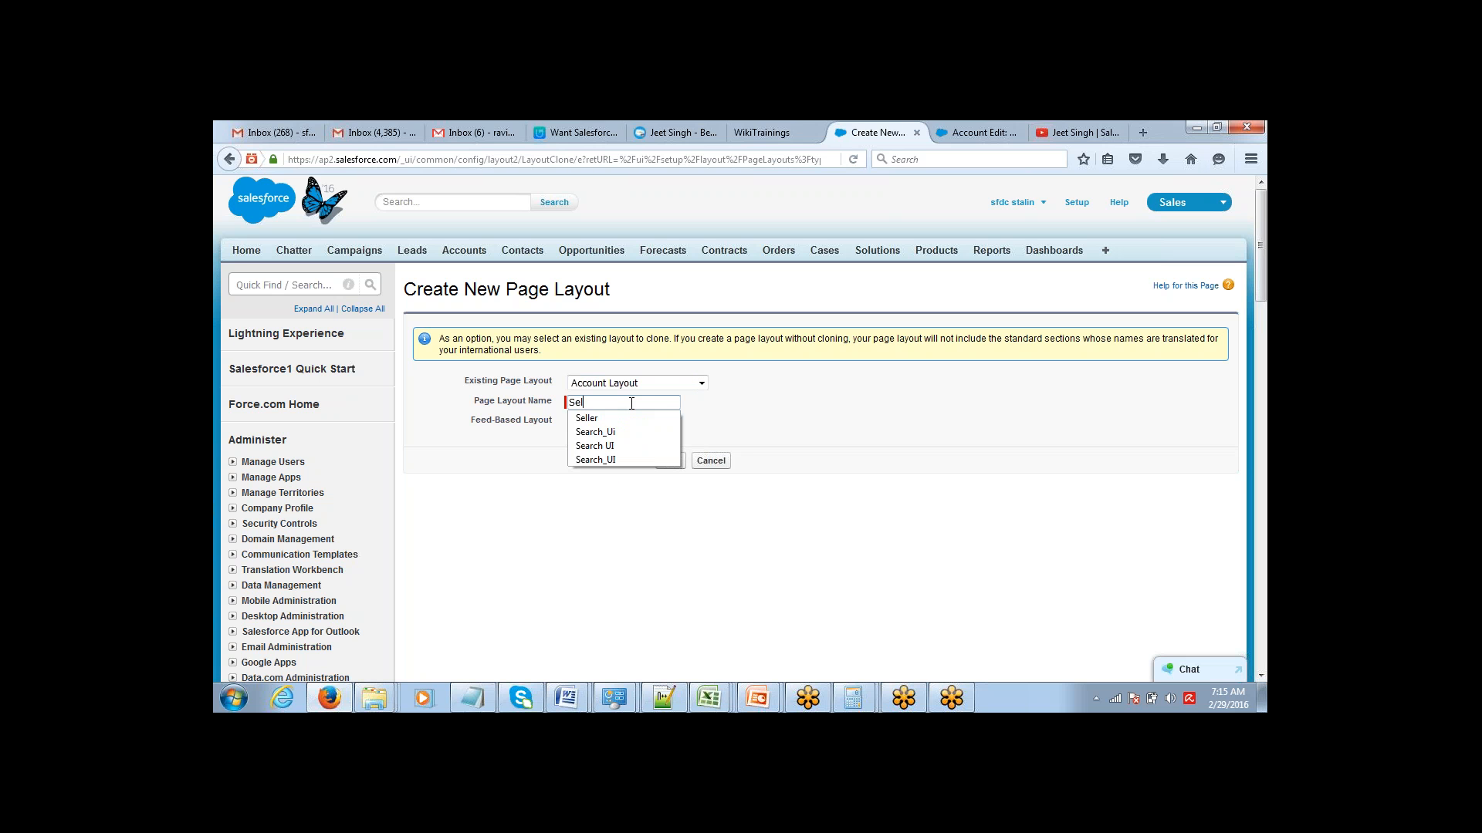
{"action": "type", "text": "ler Page"}
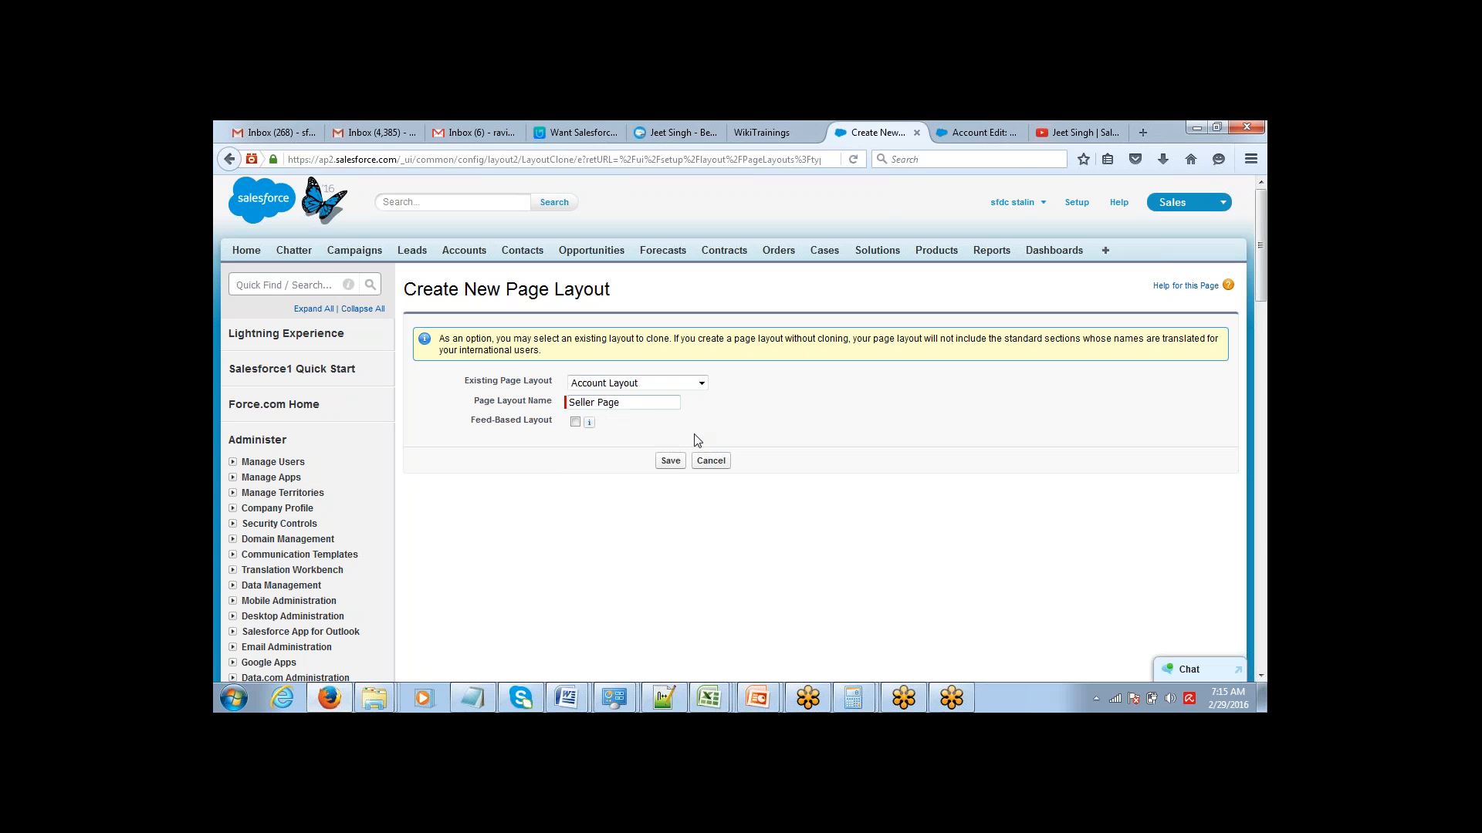
{"action": "key", "text": "Return"}
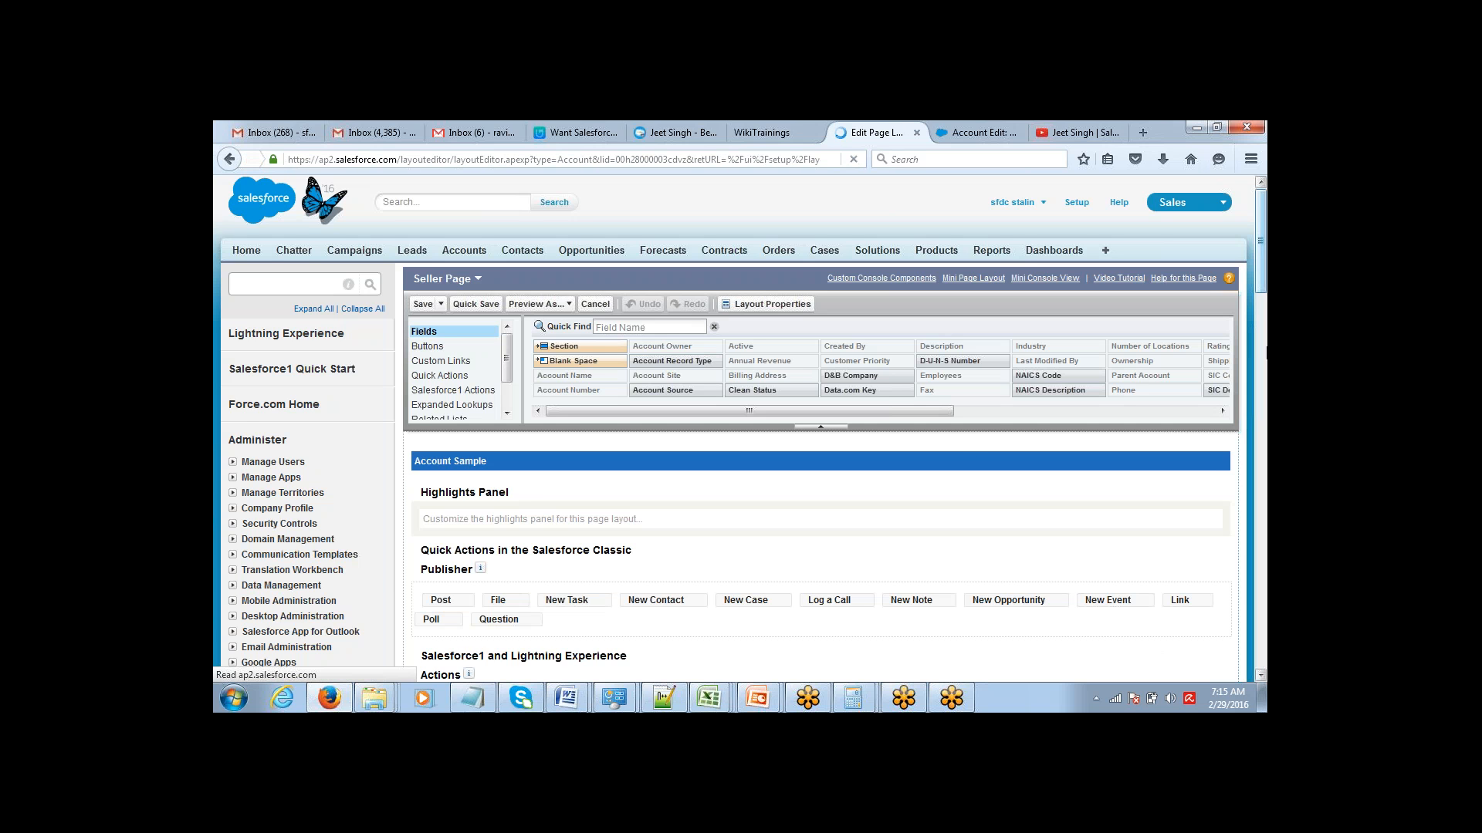
{"action": "mouse_move", "coordinate": [1267, 353]}
{"action": "left_mouse_down"}
{"action": "mouse_move", "coordinate": [1266, 332]}
{"action": "mouse_move", "coordinate": [1263, 346]}
{"action": "left_mouse_up"}
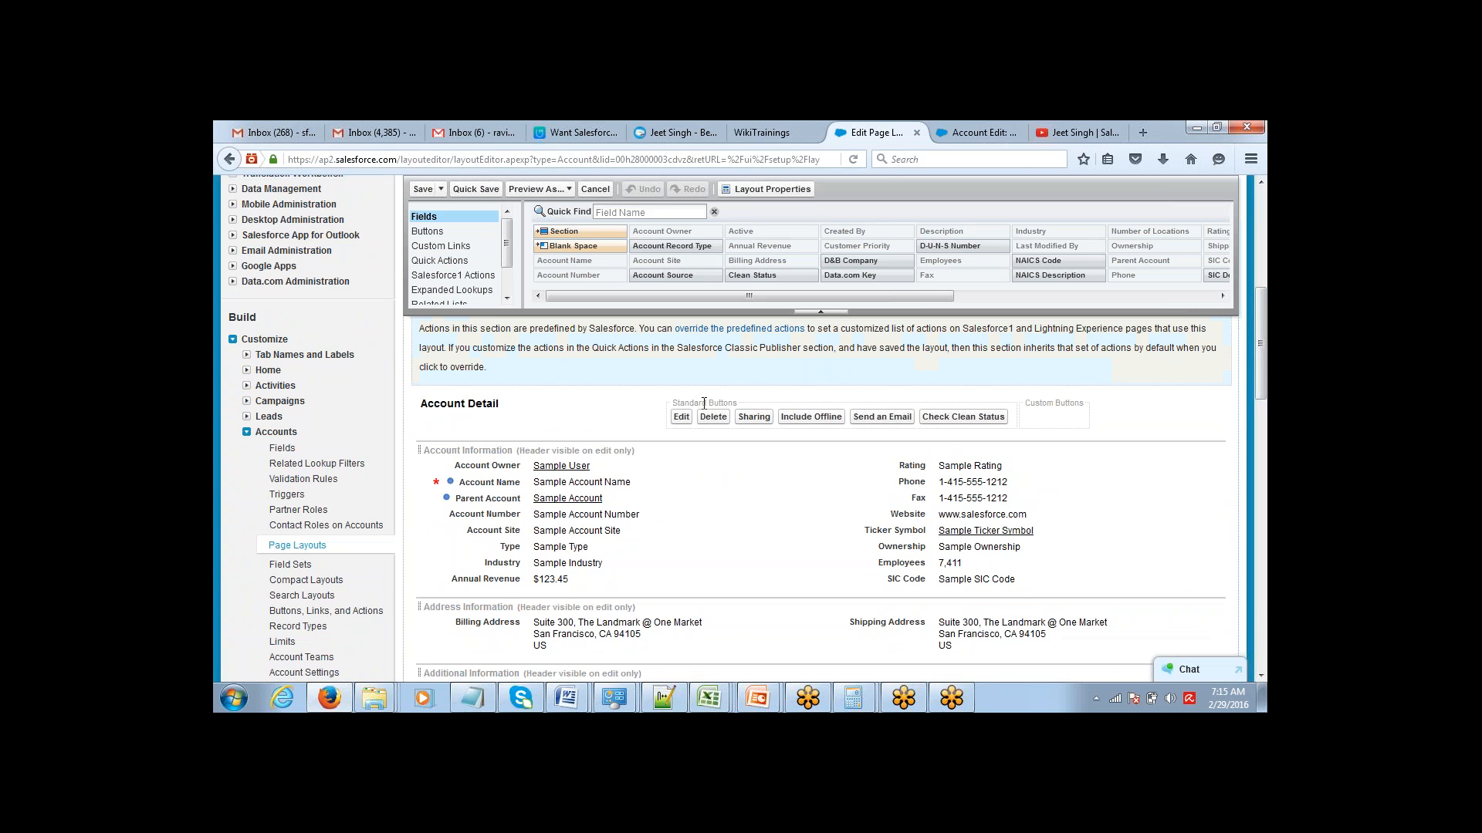
Open the page layout assignments from the Account record types and examine the layouts per profile and record type.
{"action": "left_click", "coordinate": [313, 630]}
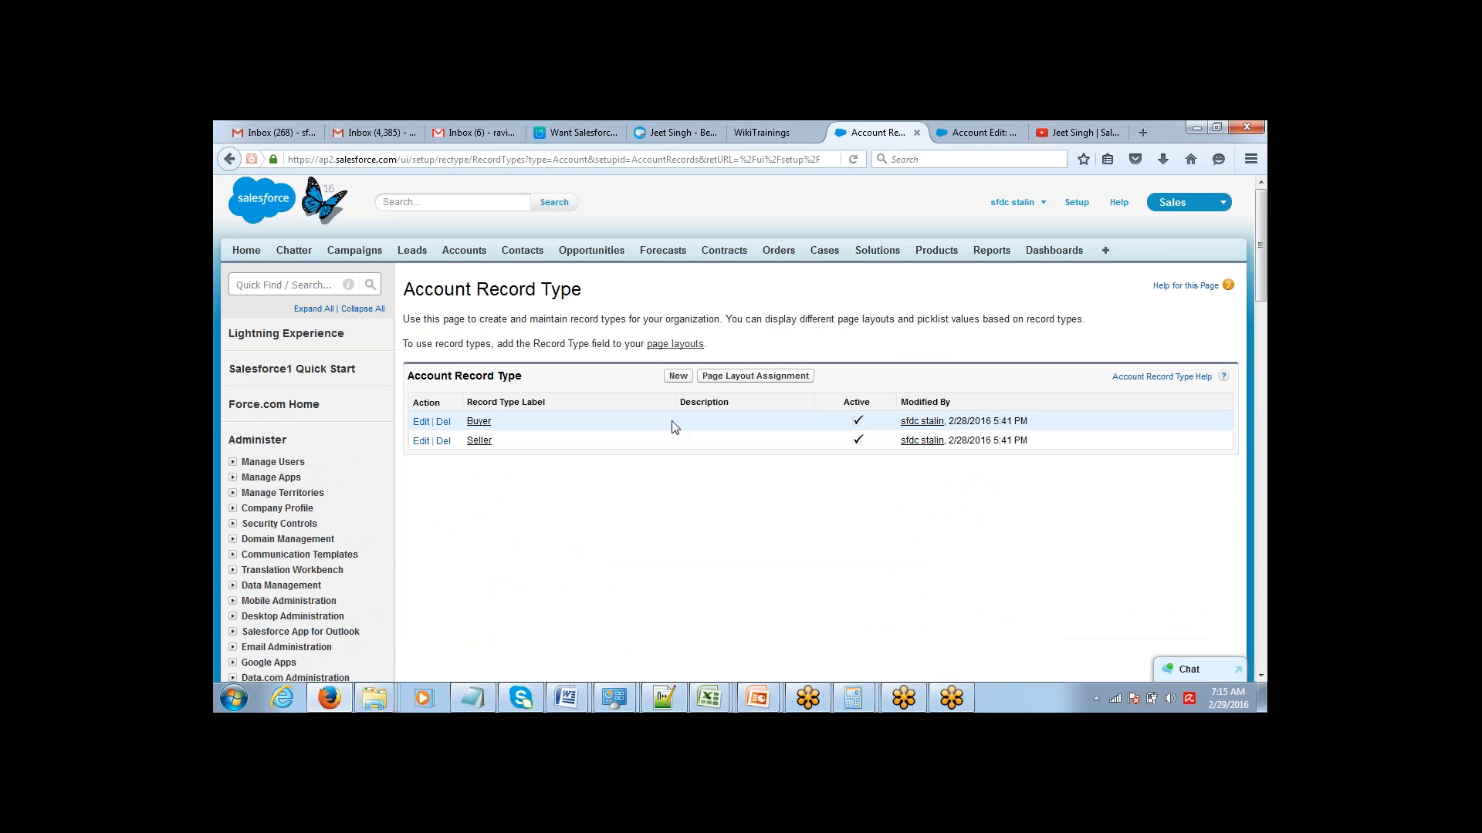
{"action": "left_click", "coordinate": [760, 384]}
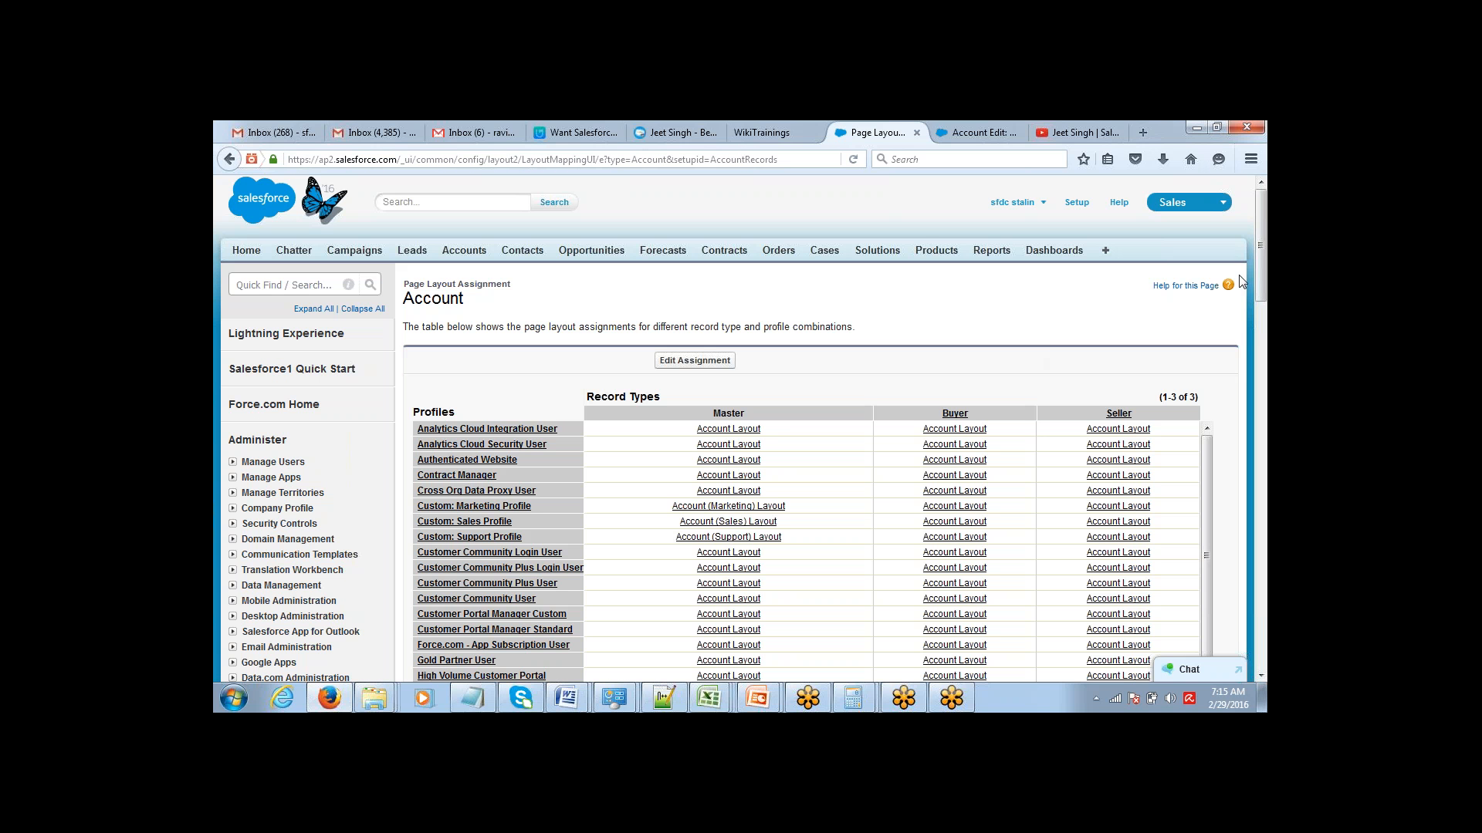
{"action": "left_click_drag", "start_coordinate": [1266, 222], "coordinate": [1265, 251]}
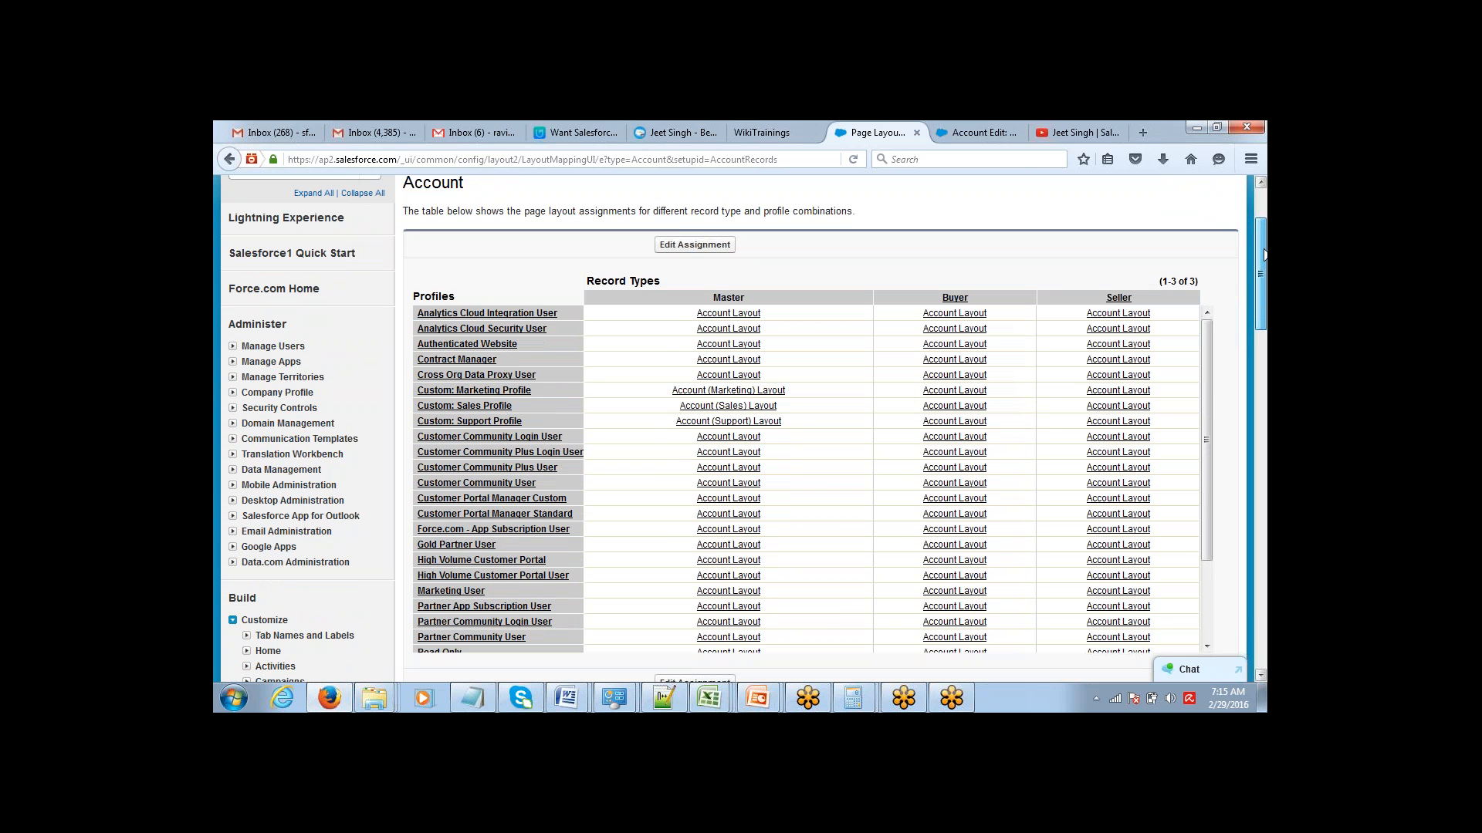
{"action": "left_click_drag", "start_coordinate": [1264, 255], "coordinate": [1264, 262]}
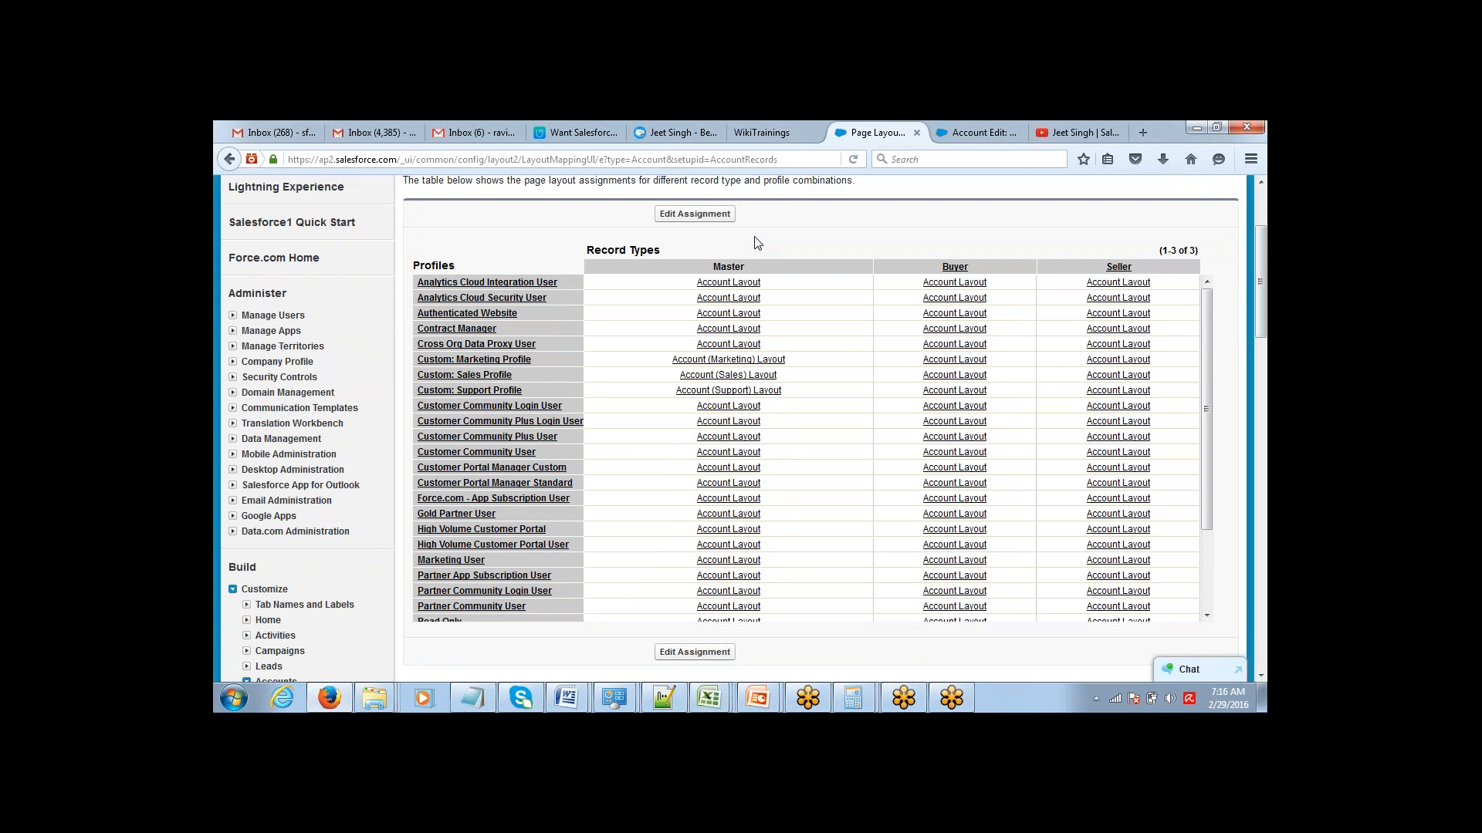
Edit the Account page layout assignments and assign Buyer Page to the Buyer record type for all profiles.
{"action": "left_click", "coordinate": [699, 216]}
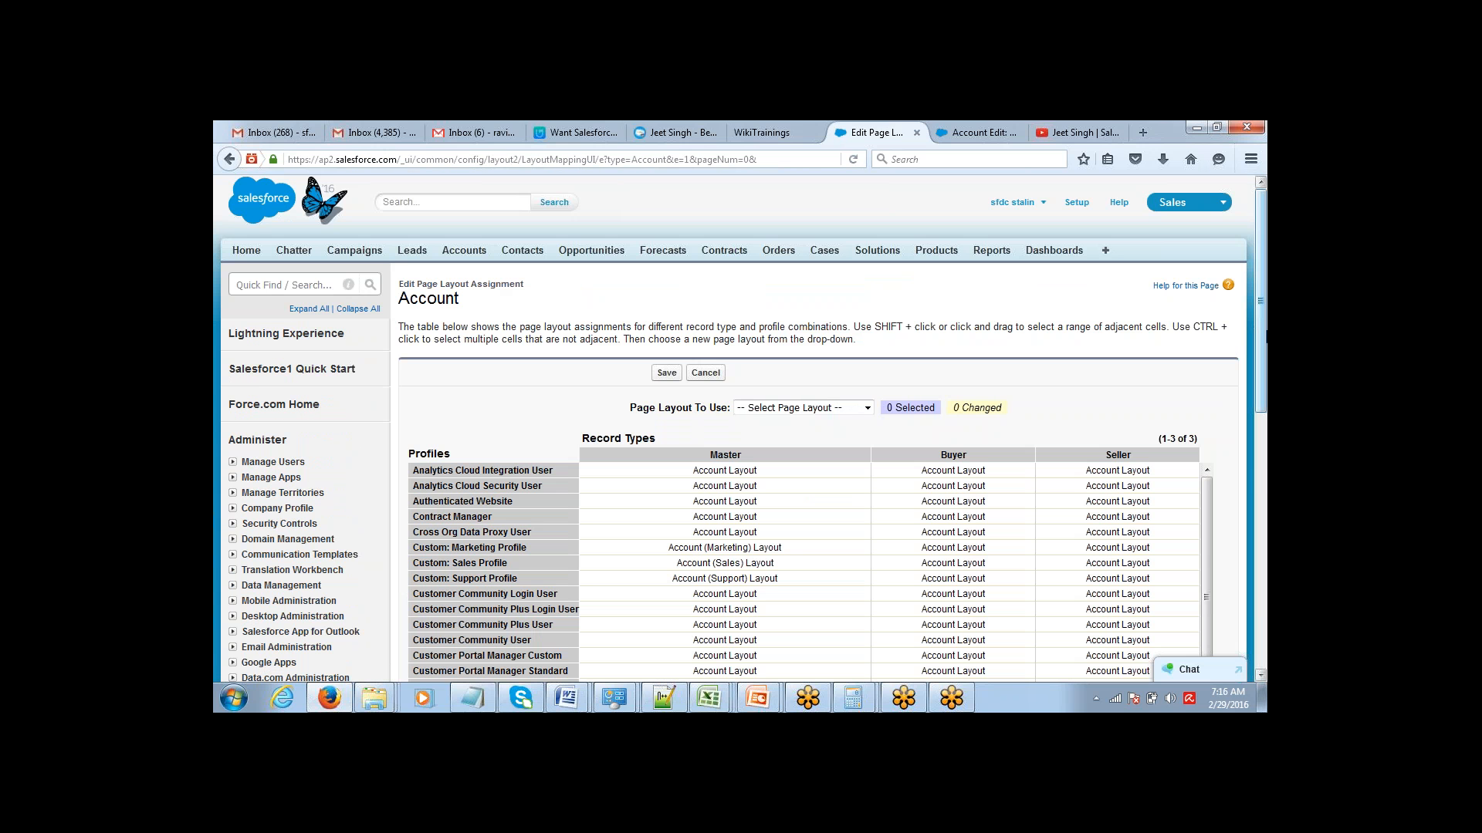
{"action": "scroll", "coordinate": [947, 220], "scroll_direction": "down", "scroll_amount": 5}
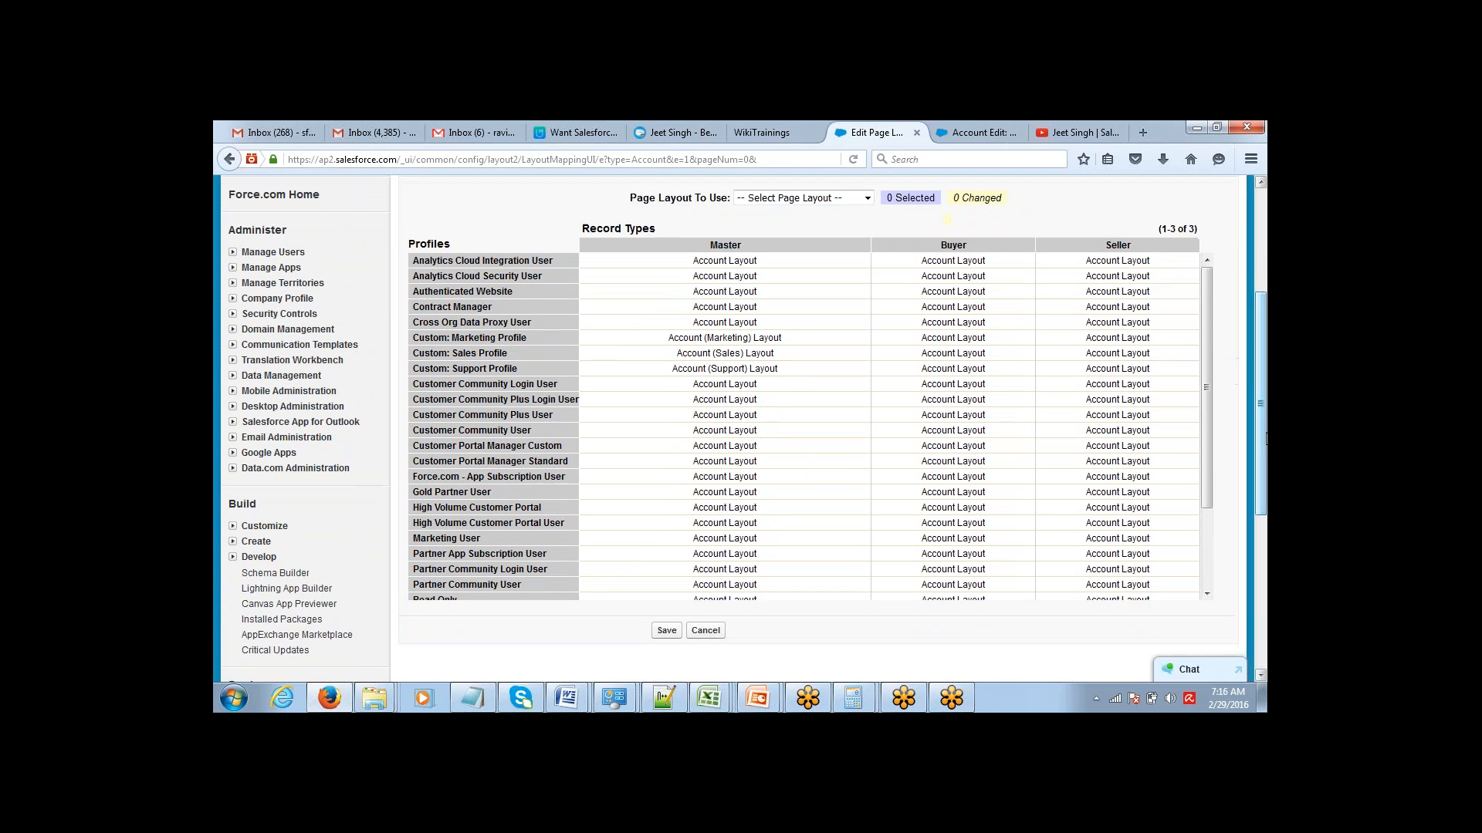
{"action": "left_click_drag", "start_coordinate": [1206, 416], "coordinate": [1205, 558]}
{"action": "left_click", "coordinate": [985, 595]}
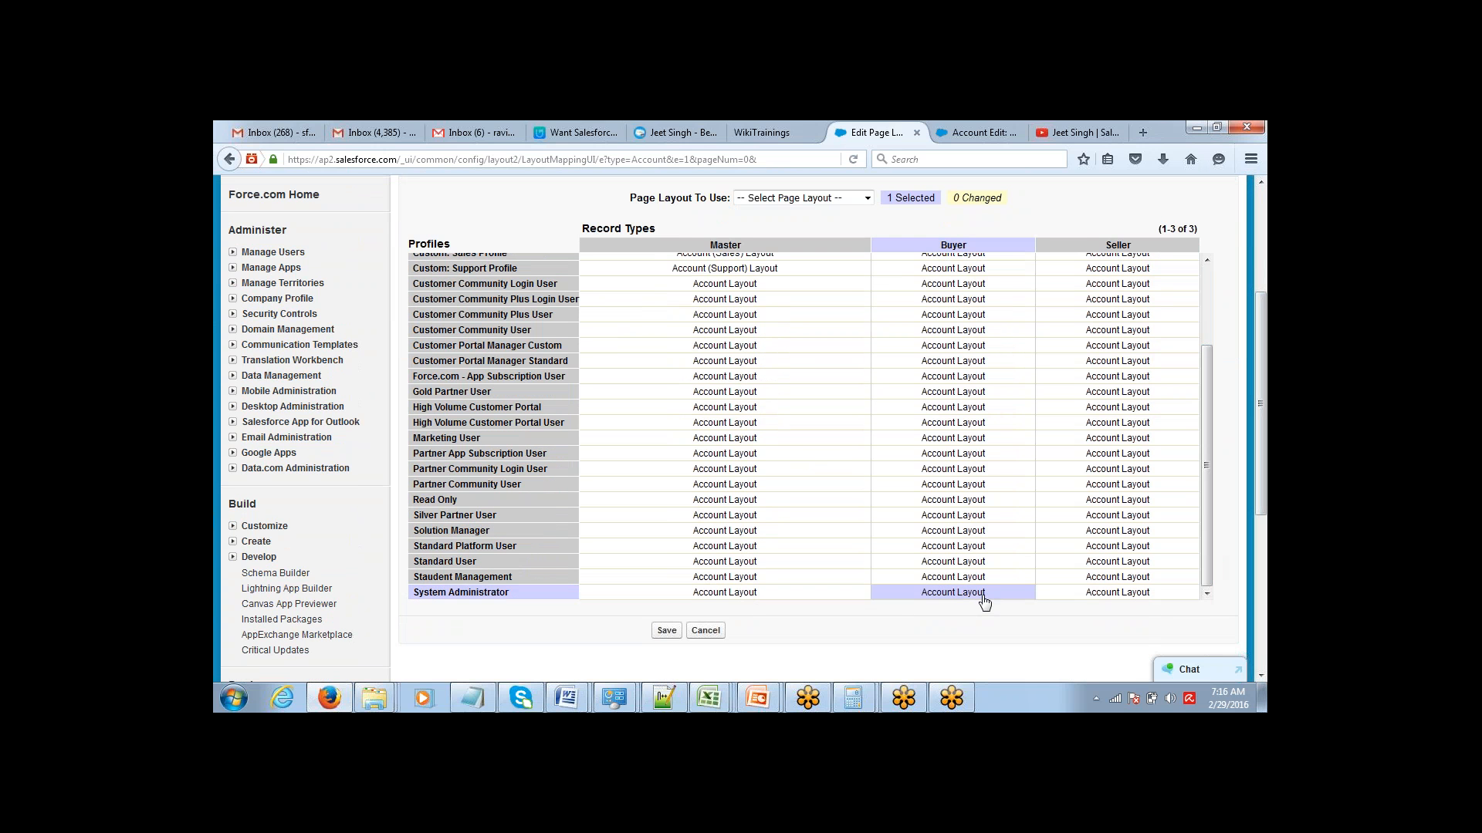
{"action": "left_click", "coordinate": [993, 425], "text": "shift"}
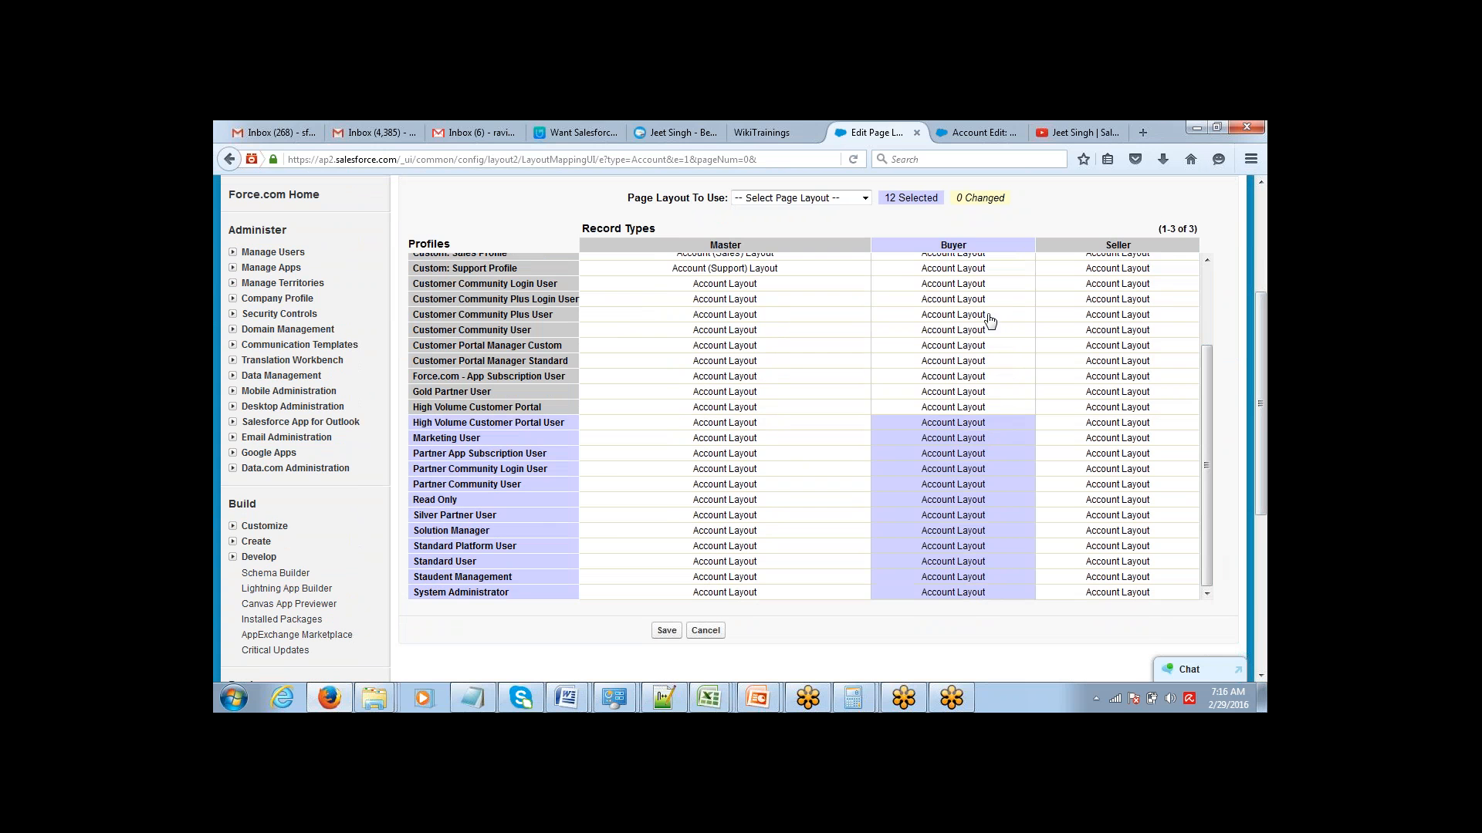
{"action": "left_click", "coordinate": [994, 271], "text": "shift"}
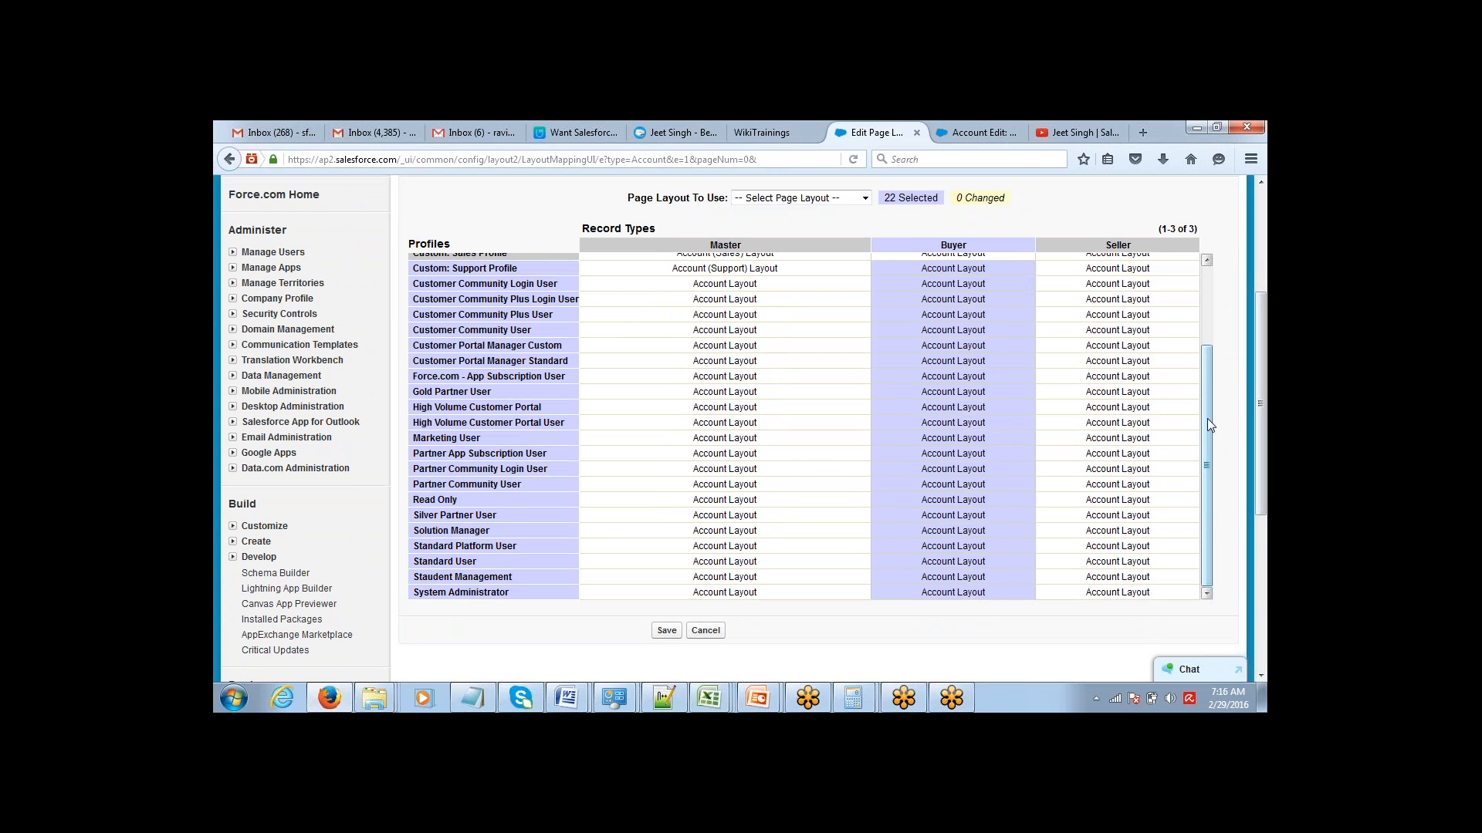
{"action": "left_click_drag", "start_coordinate": [1209, 425], "coordinate": [1206, 303]}
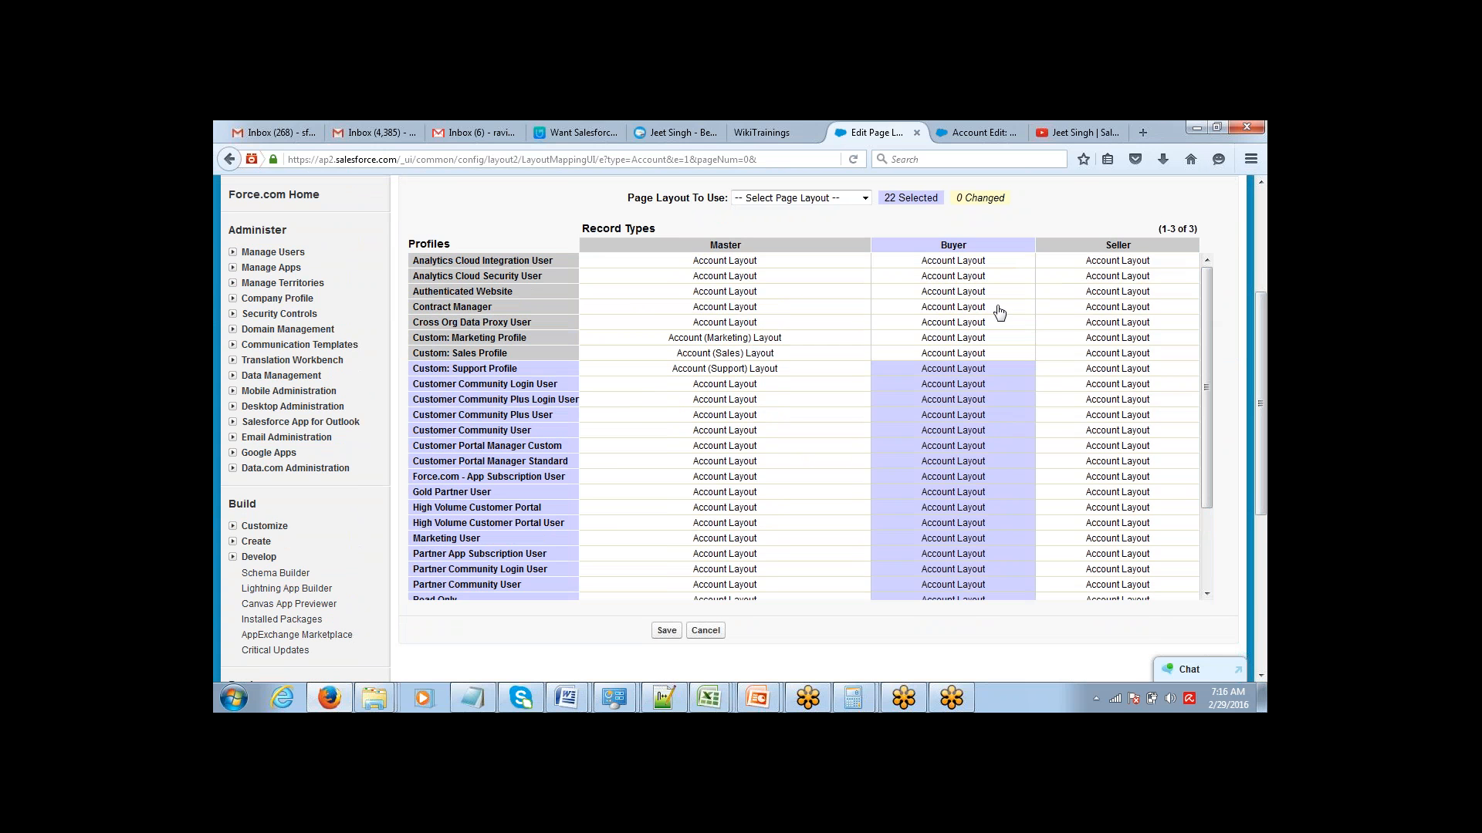
{"action": "left_click", "coordinate": [987, 263], "text": "shift"}
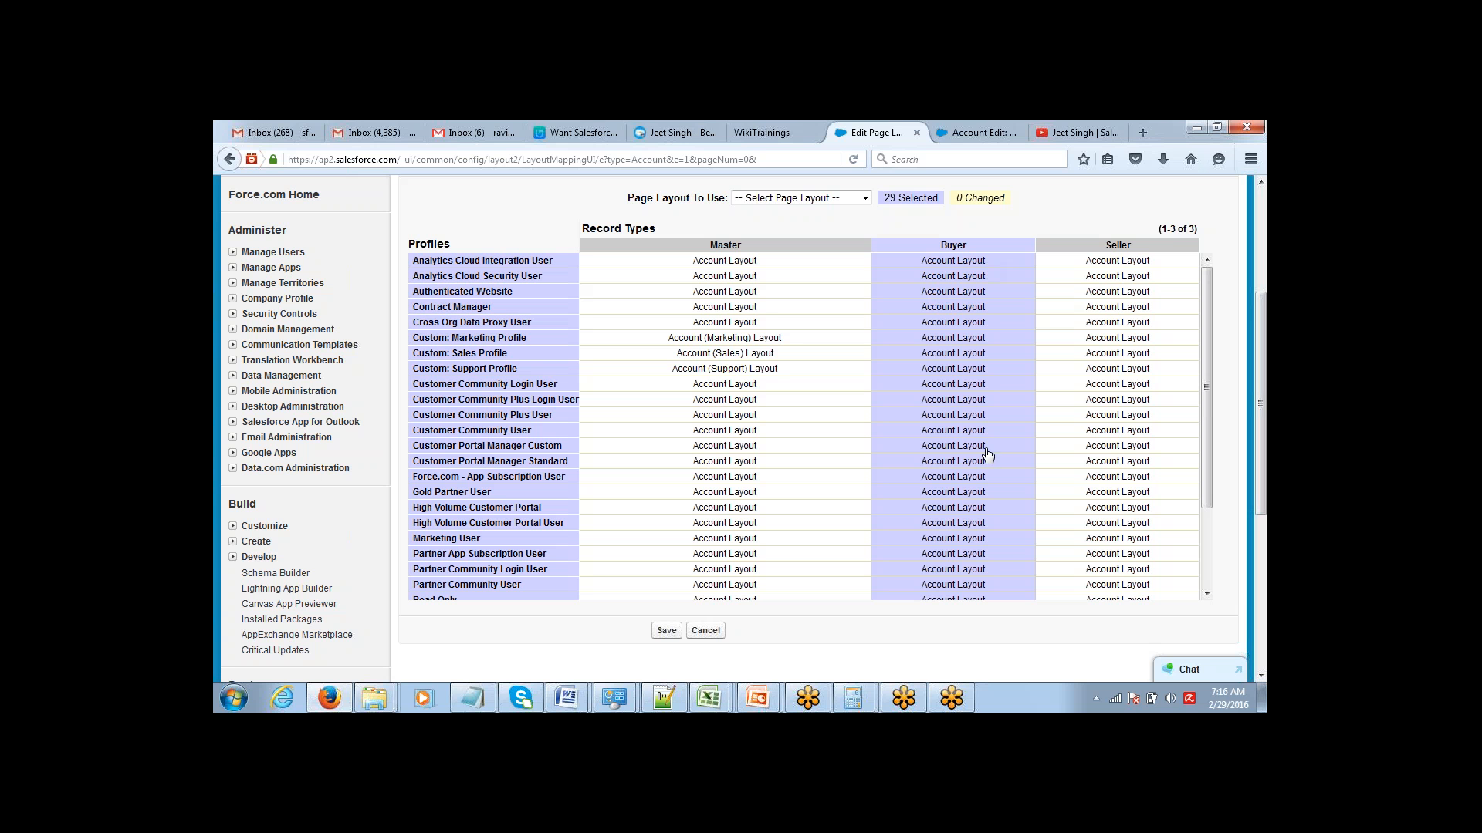
{"action": "left_click", "coordinate": [866, 197]}
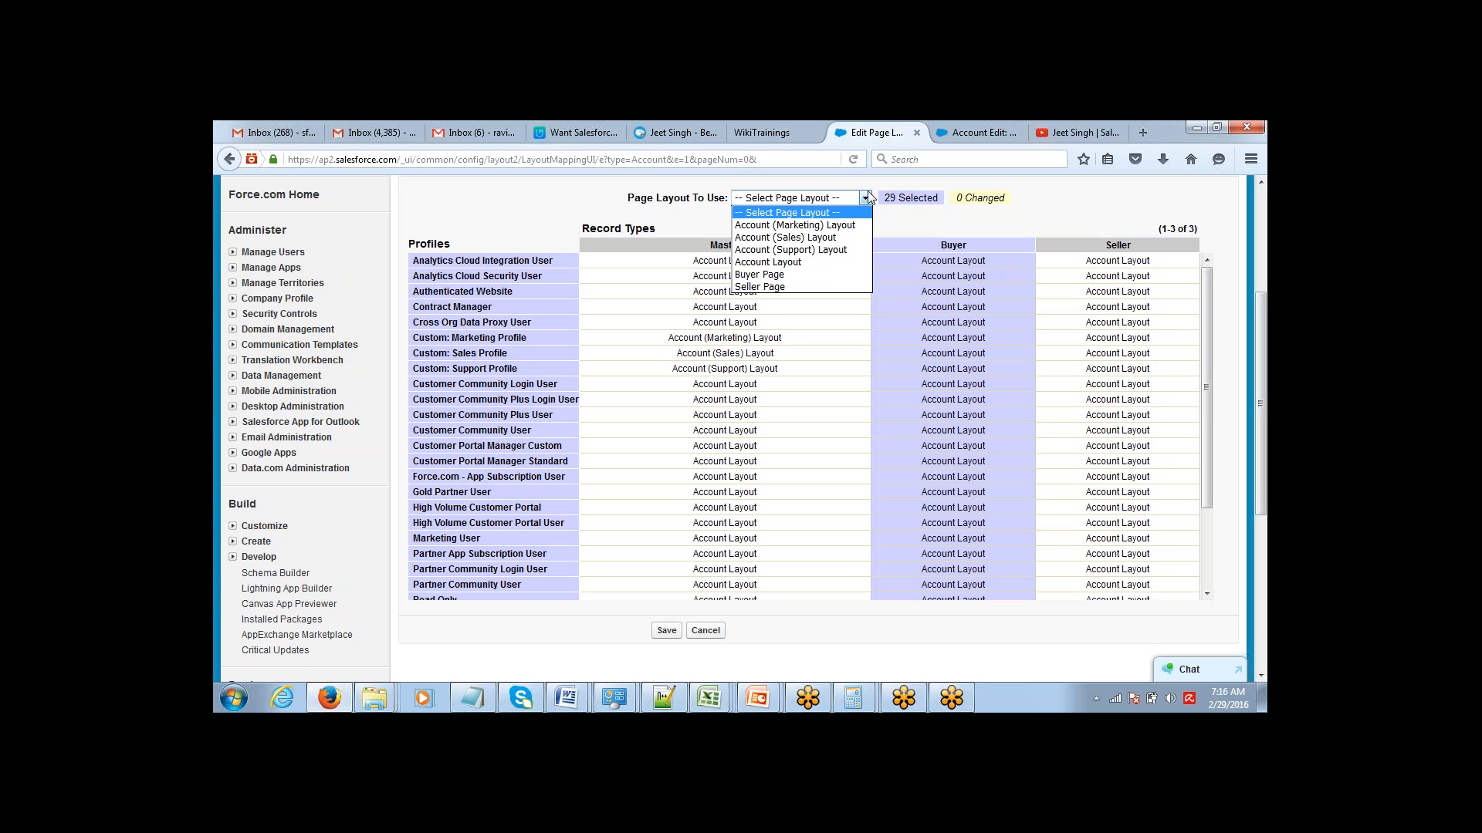
{"action": "left_click", "coordinate": [817, 274]}
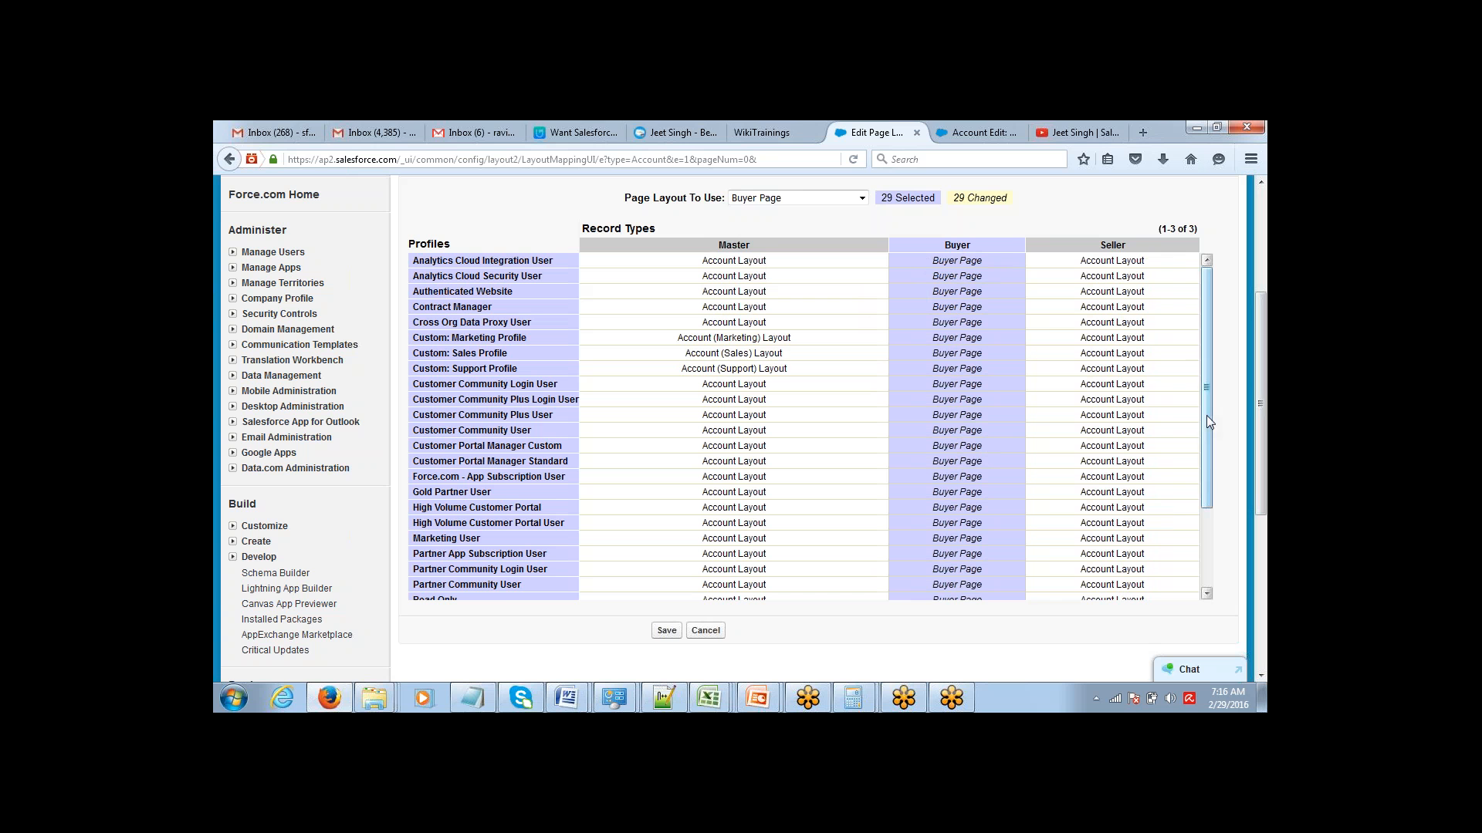
Assign the Seller Page layout to the Seller record type for every profile.
{"action": "left_click_drag", "start_coordinate": [1206, 415], "coordinate": [1207, 494]}
{"action": "left_click", "coordinate": [1149, 593]}
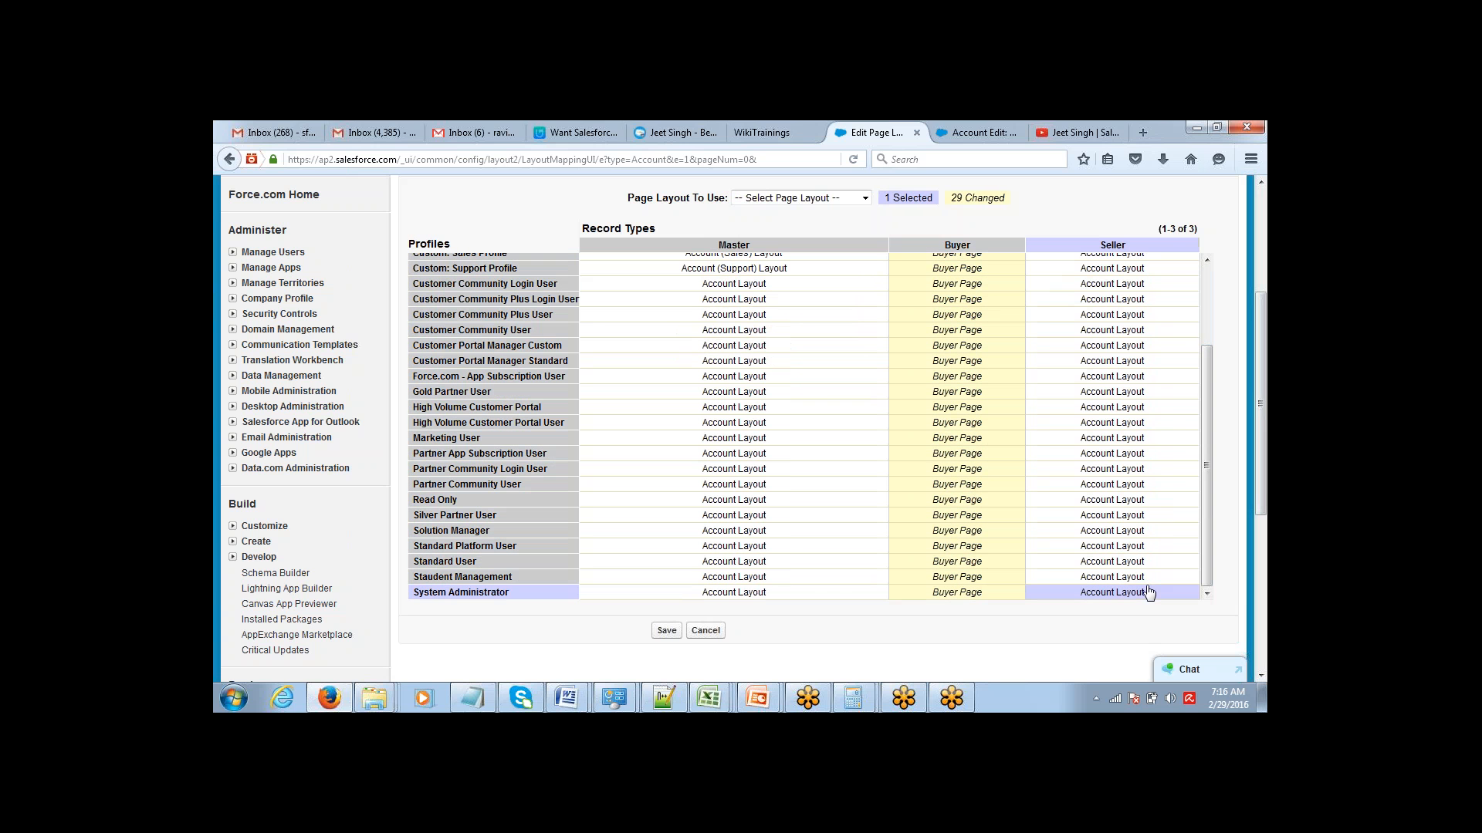
{"action": "scroll", "coordinate": [1202, 497], "scroll_direction": "up", "scroll_amount": 10}
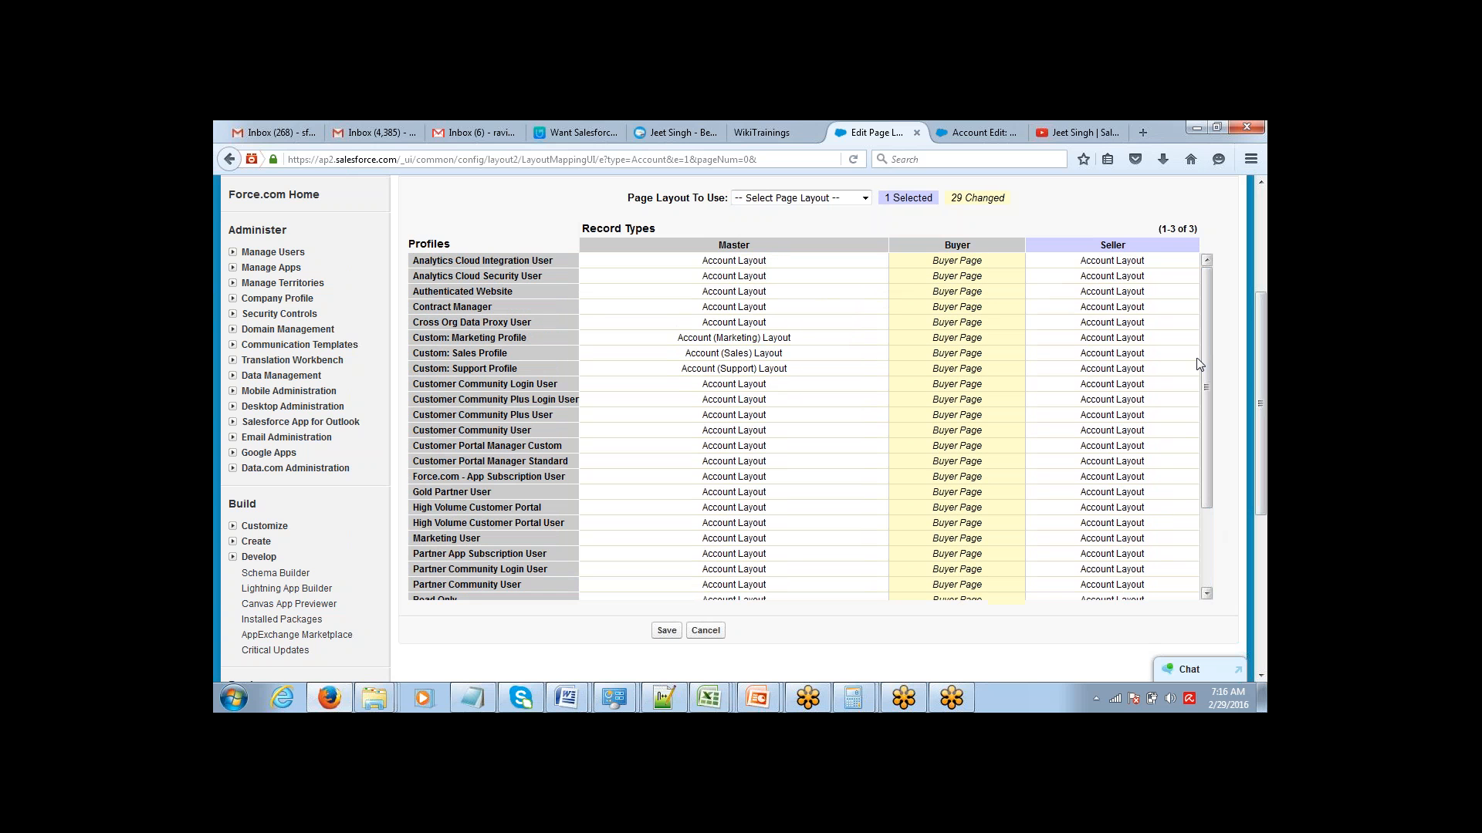
{"action": "left_click", "coordinate": [1149, 262], "text": "shift"}
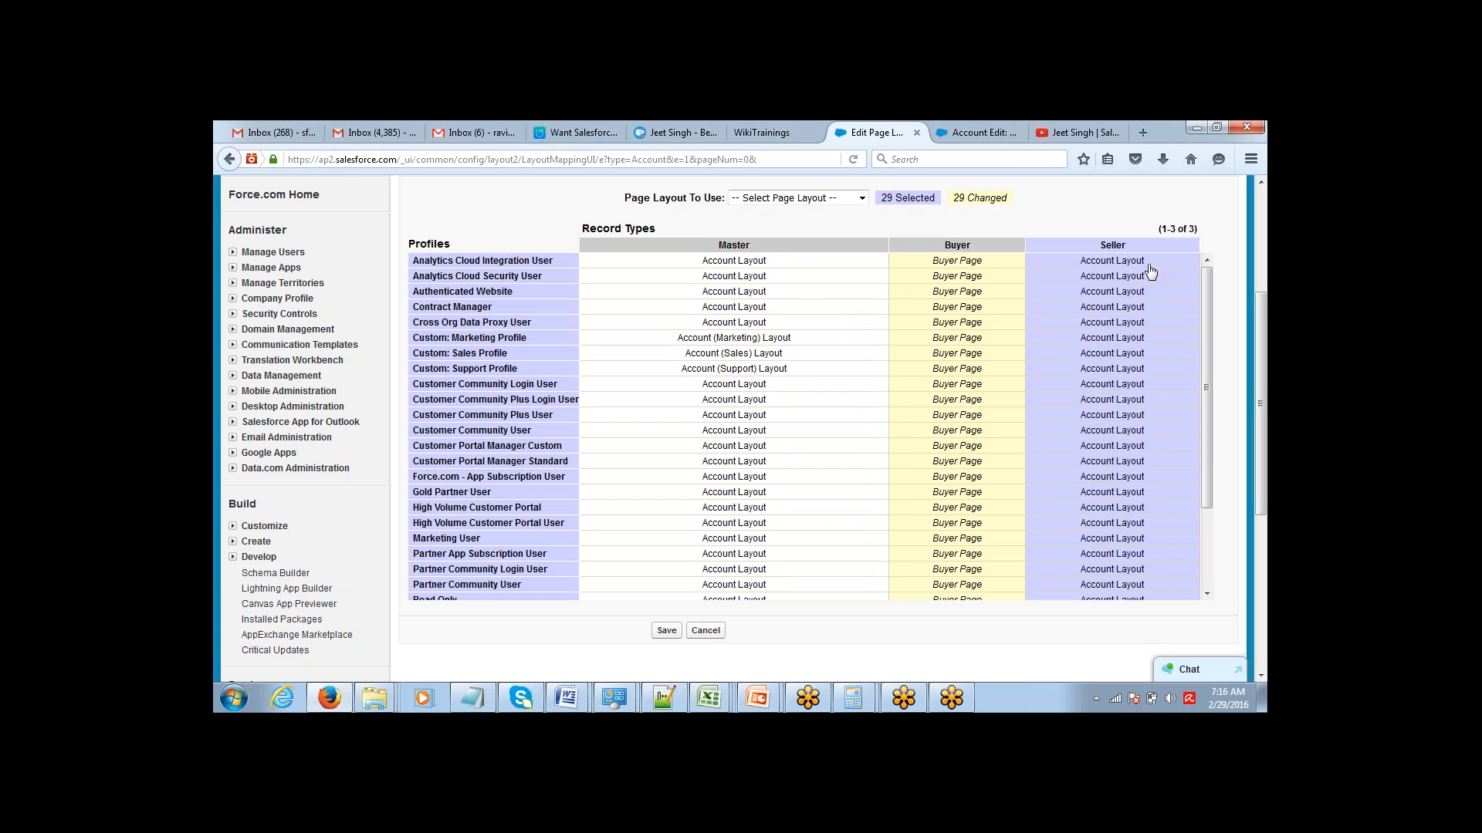
{"action": "left_click", "coordinate": [847, 199]}
{"action": "left_click", "coordinate": [819, 292]}
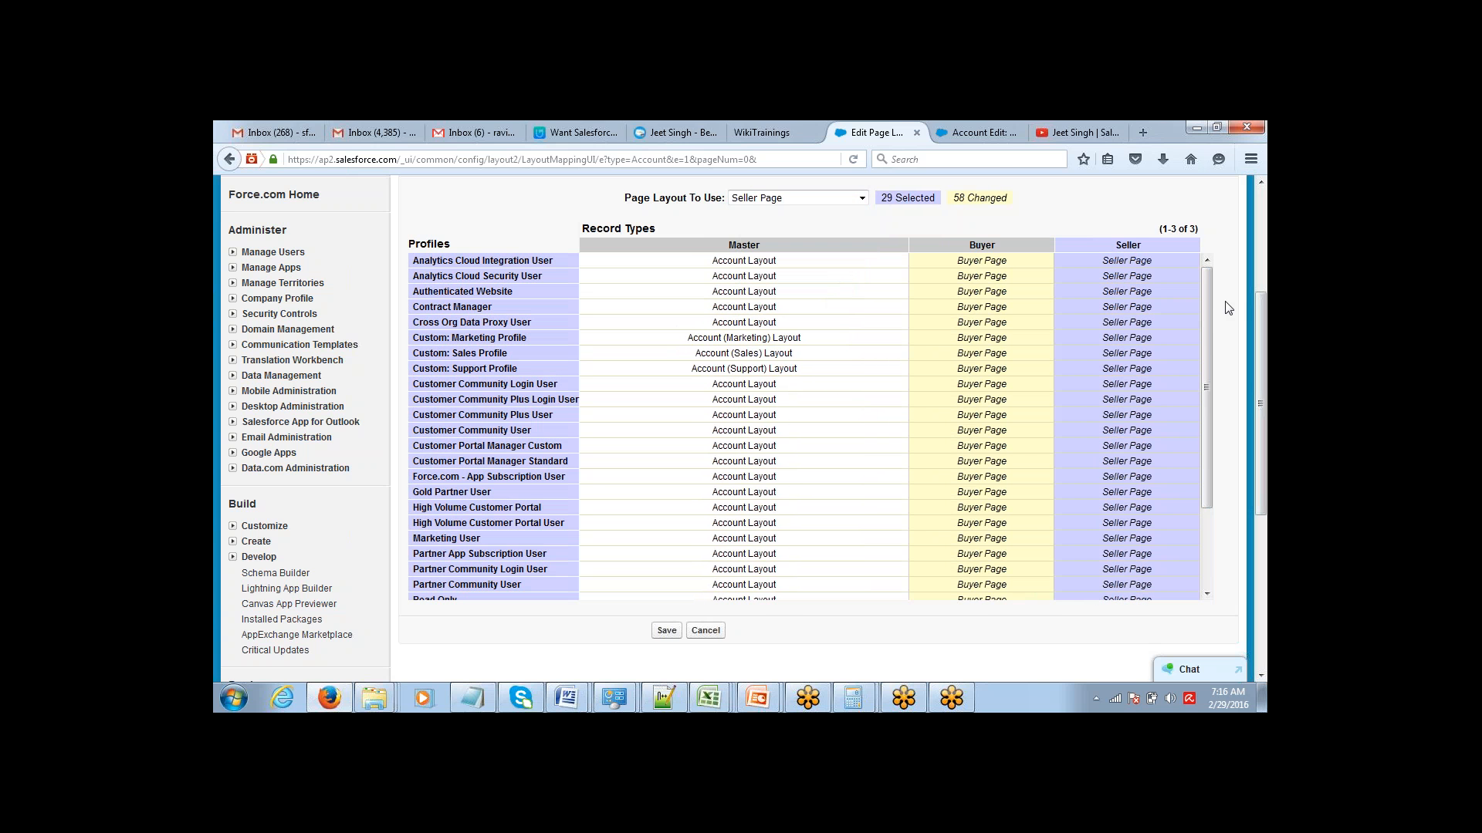
{"action": "left_click_drag", "start_coordinate": [1207, 373], "coordinate": [1202, 280]}
{"action": "left_click_drag", "start_coordinate": [1262, 335], "coordinate": [1262, 260]}
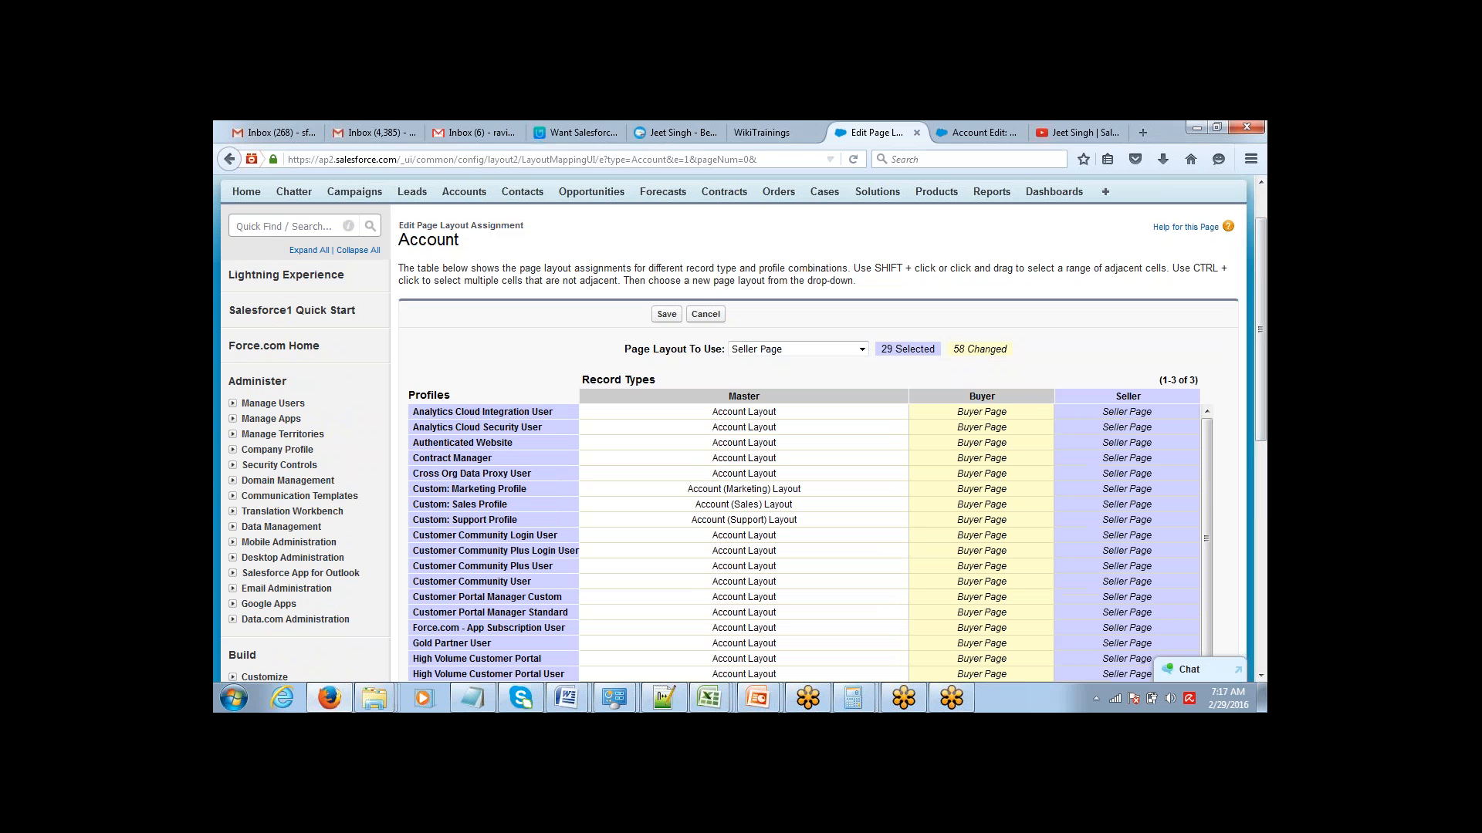